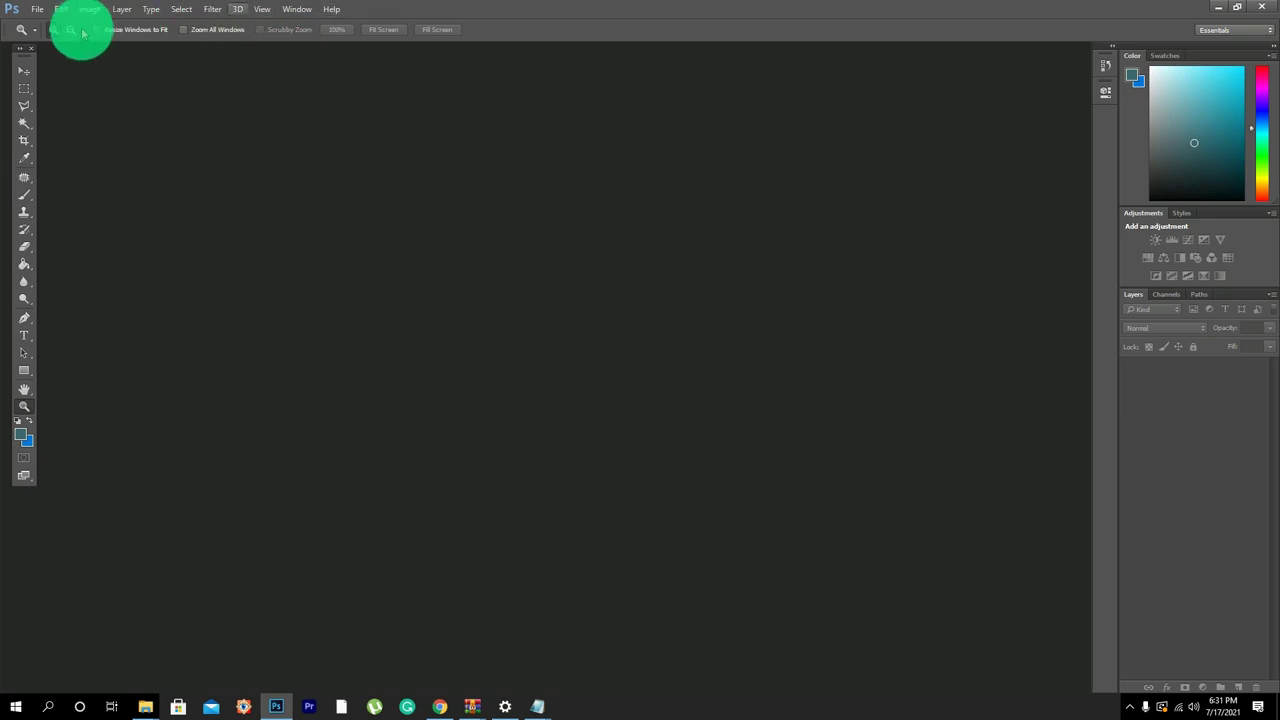
Restore the default panel layout with Window > Workspace > Reset Essentials.
left_click(299, 9)
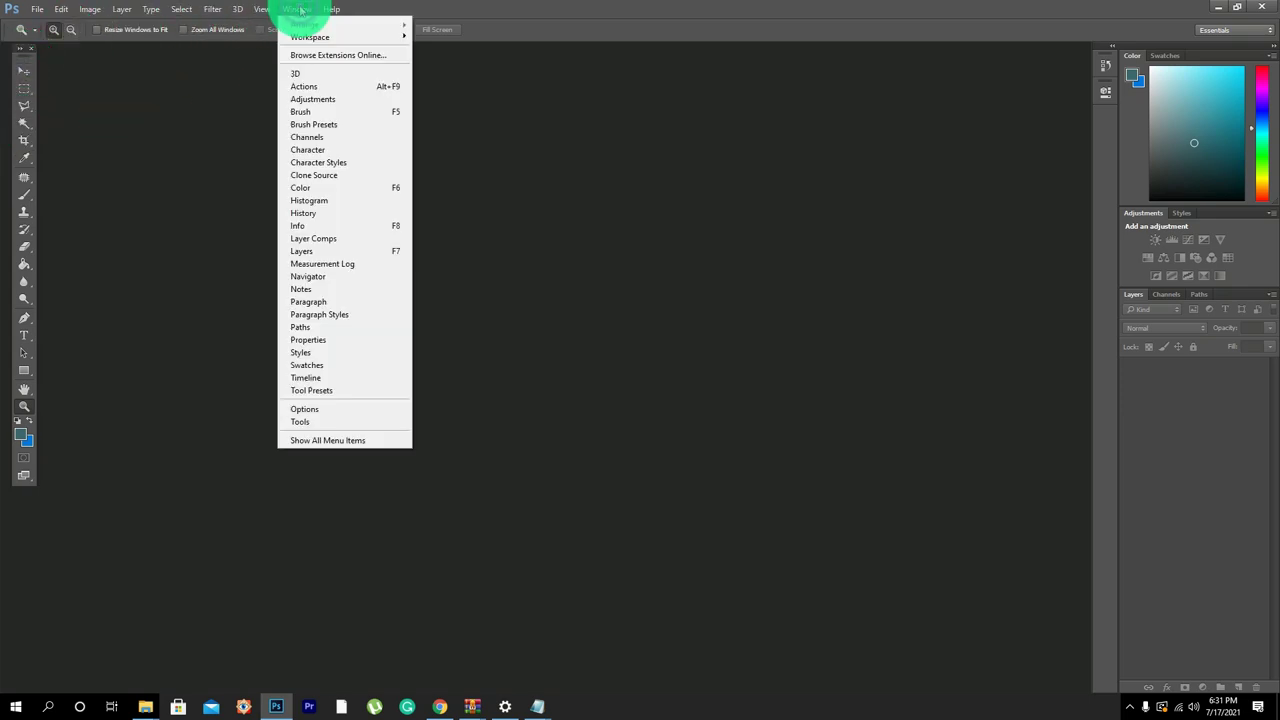
mouse_move(326, 40)
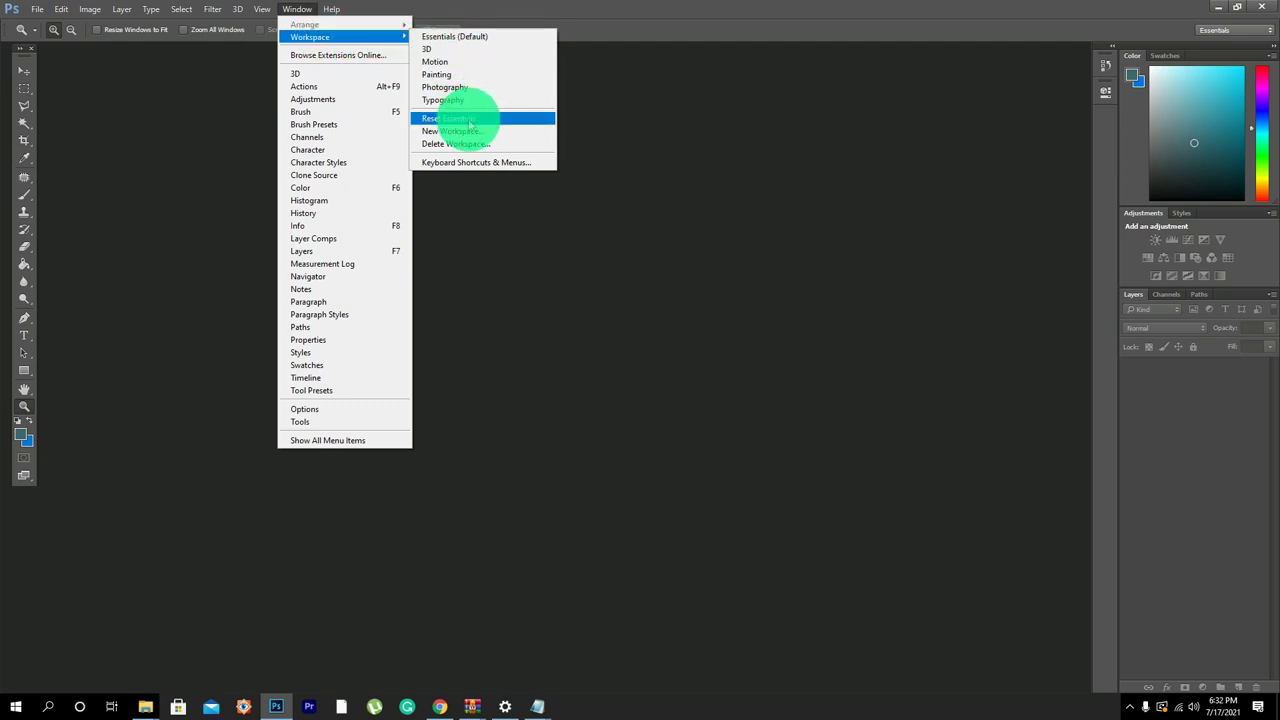
left_click(469, 124)
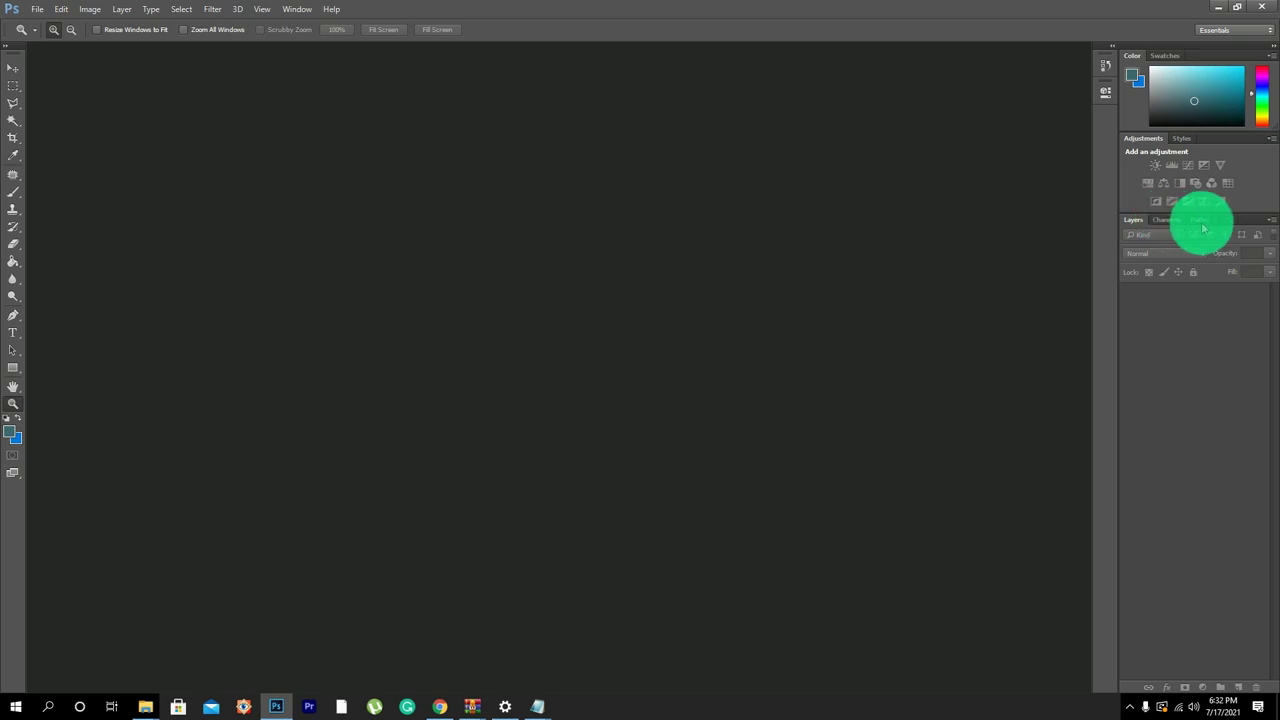
left_click(294, 9)
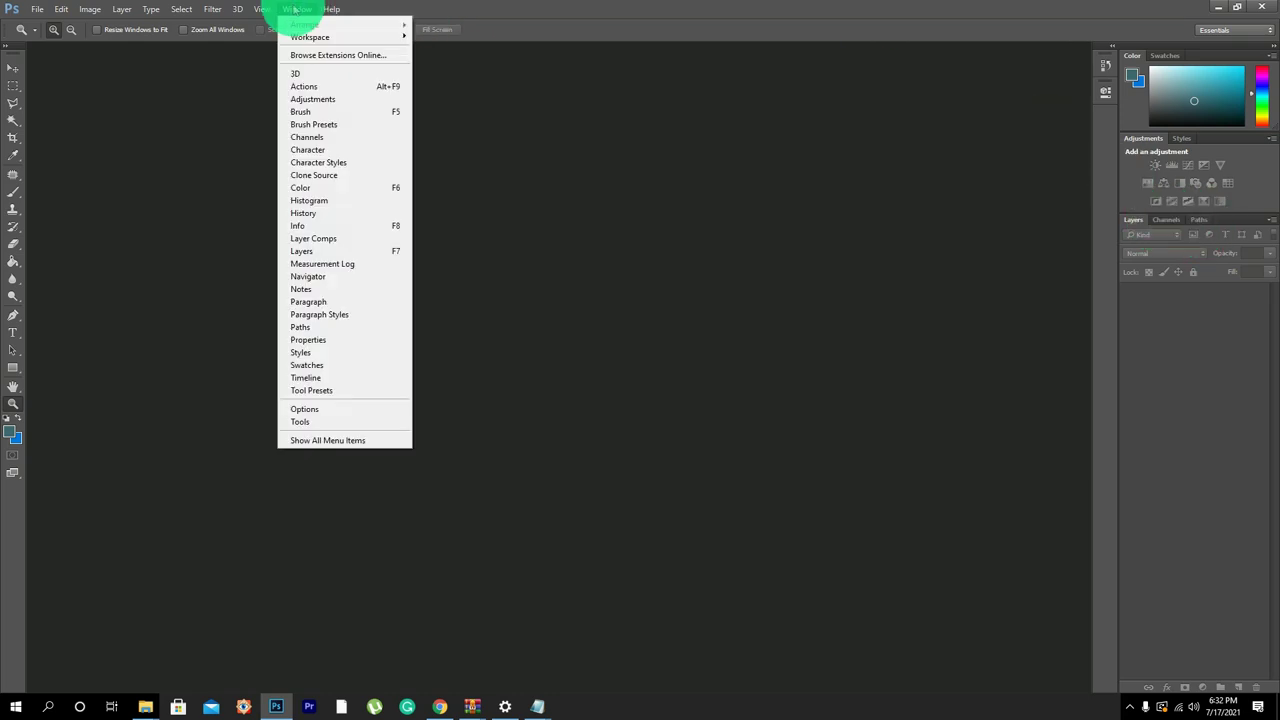
left_click(326, 253)
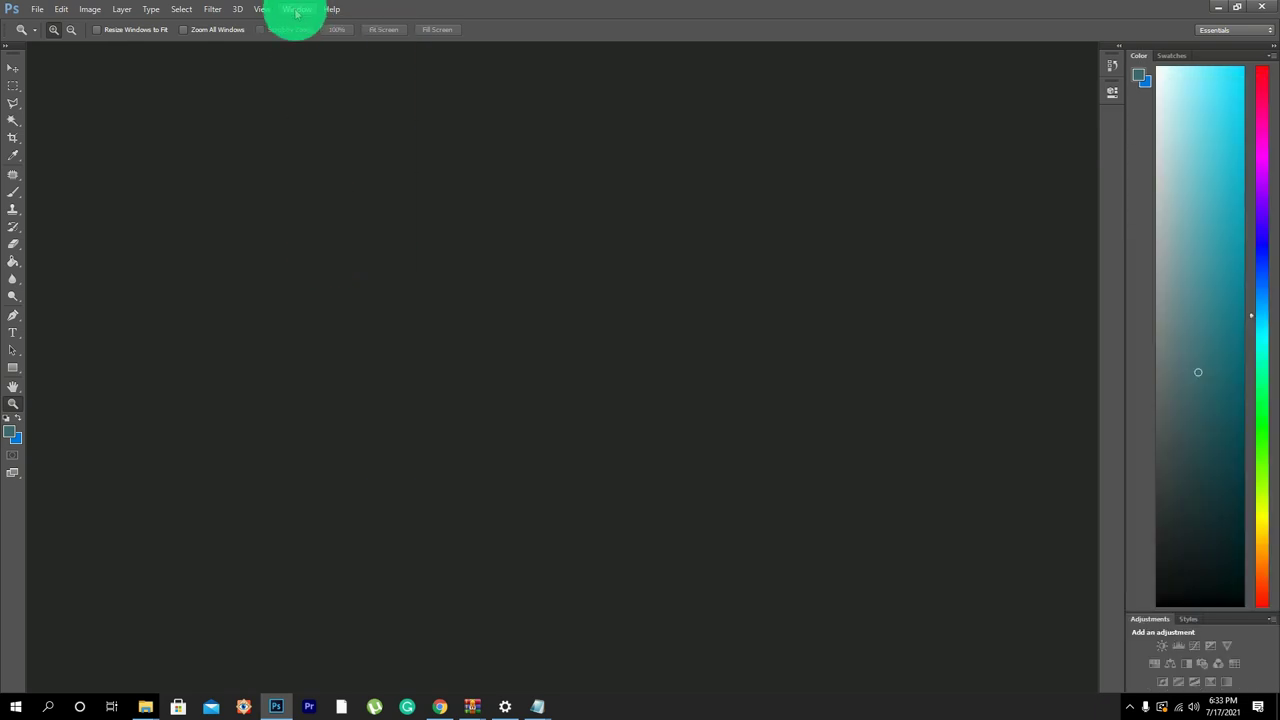
left_click(296, 10)
left_click(306, 251)
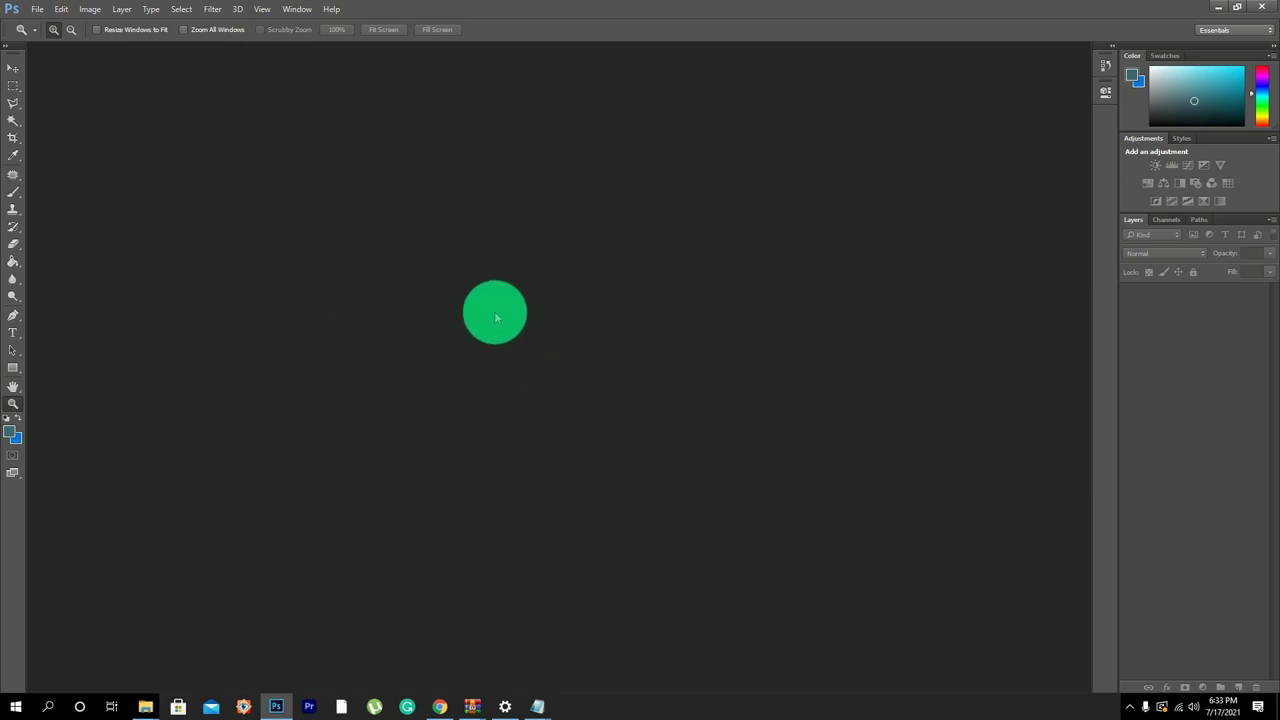
Open the Desktop photo IMG_9324.JPG through the Open dialog.
double_click(543, 323)
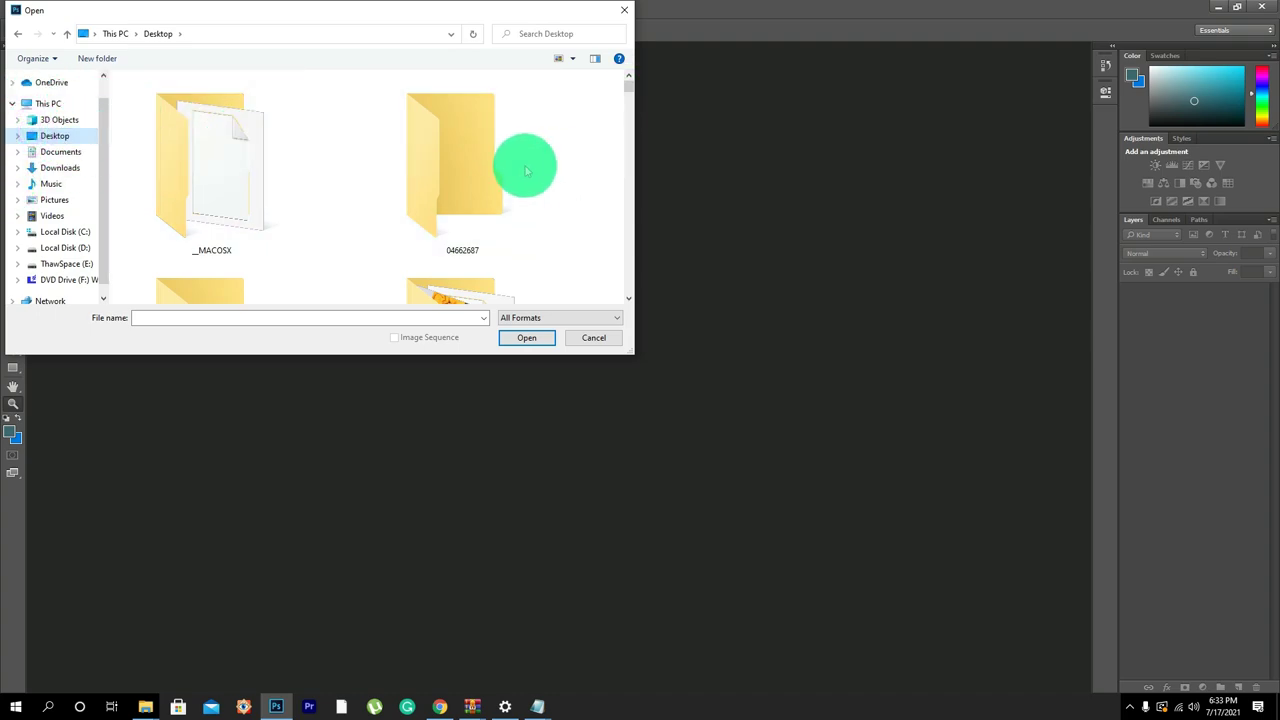
scroll(521, 170, "down", 3)
scroll(521, 176, "down", 10)
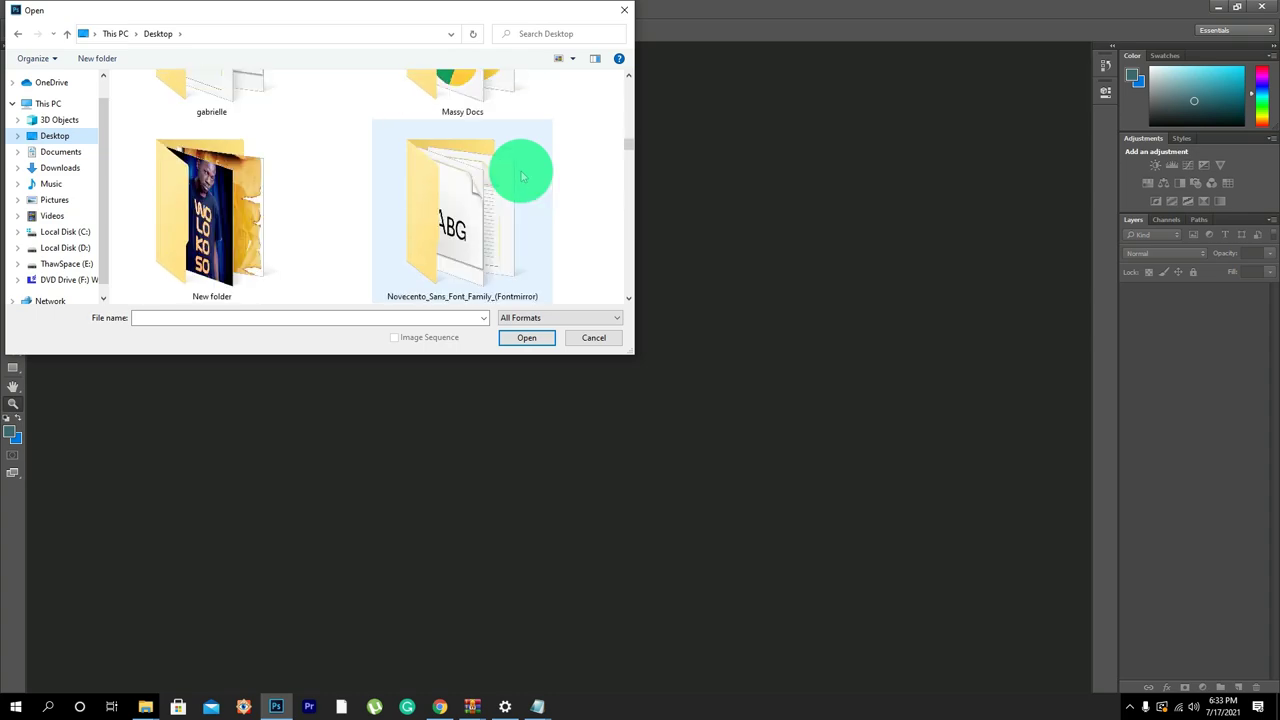
scroll(521, 176, "down", 10)
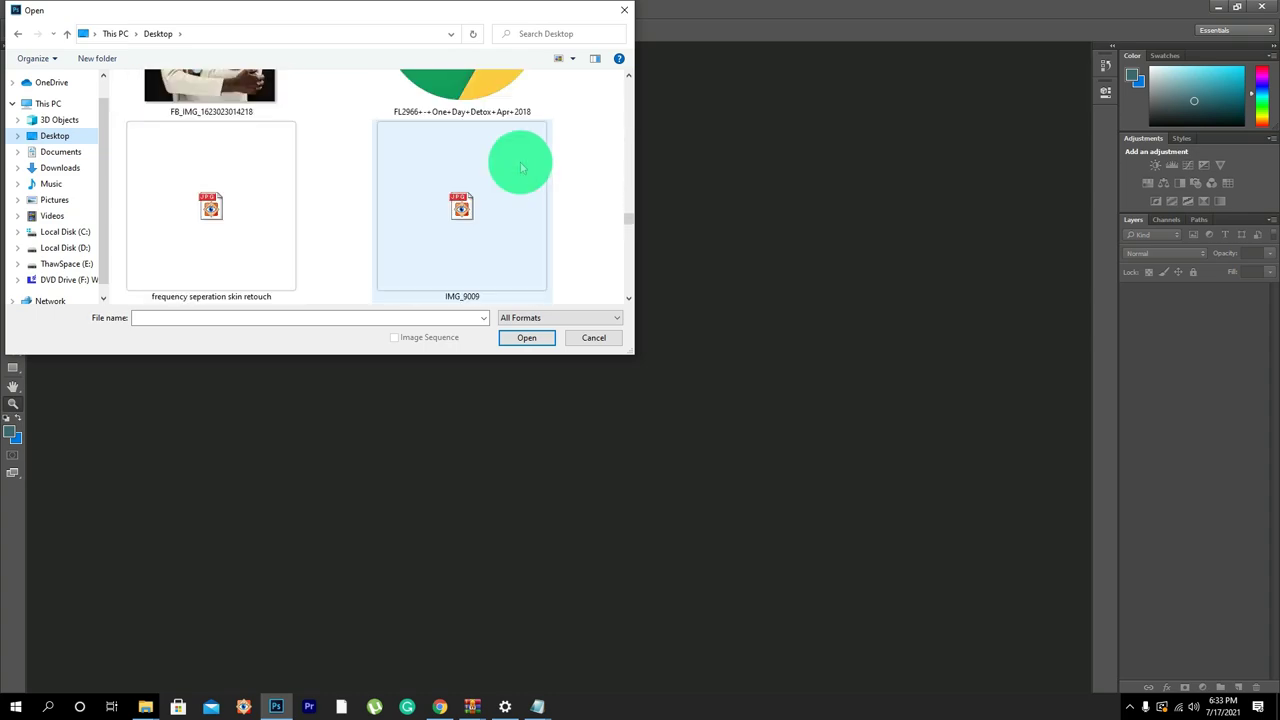
scroll(521, 167, "down", 10)
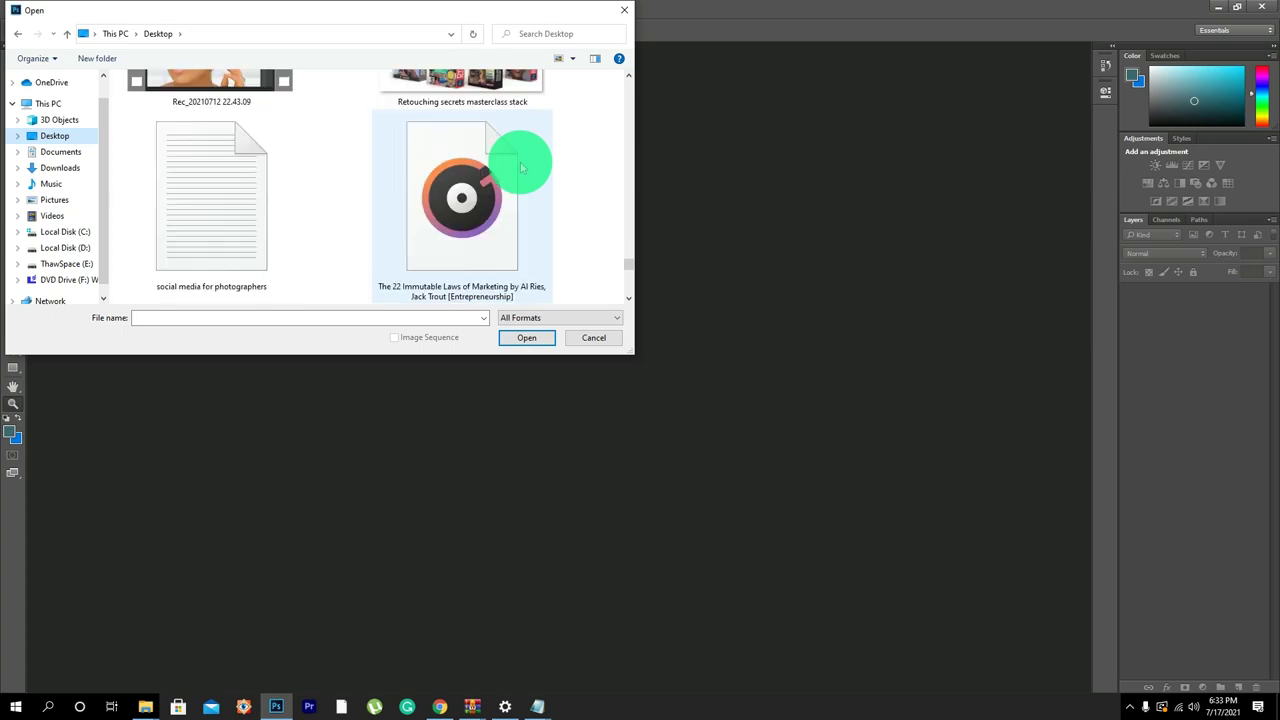
scroll(521, 167, "down", 2)
scroll(521, 167, "up", 6)
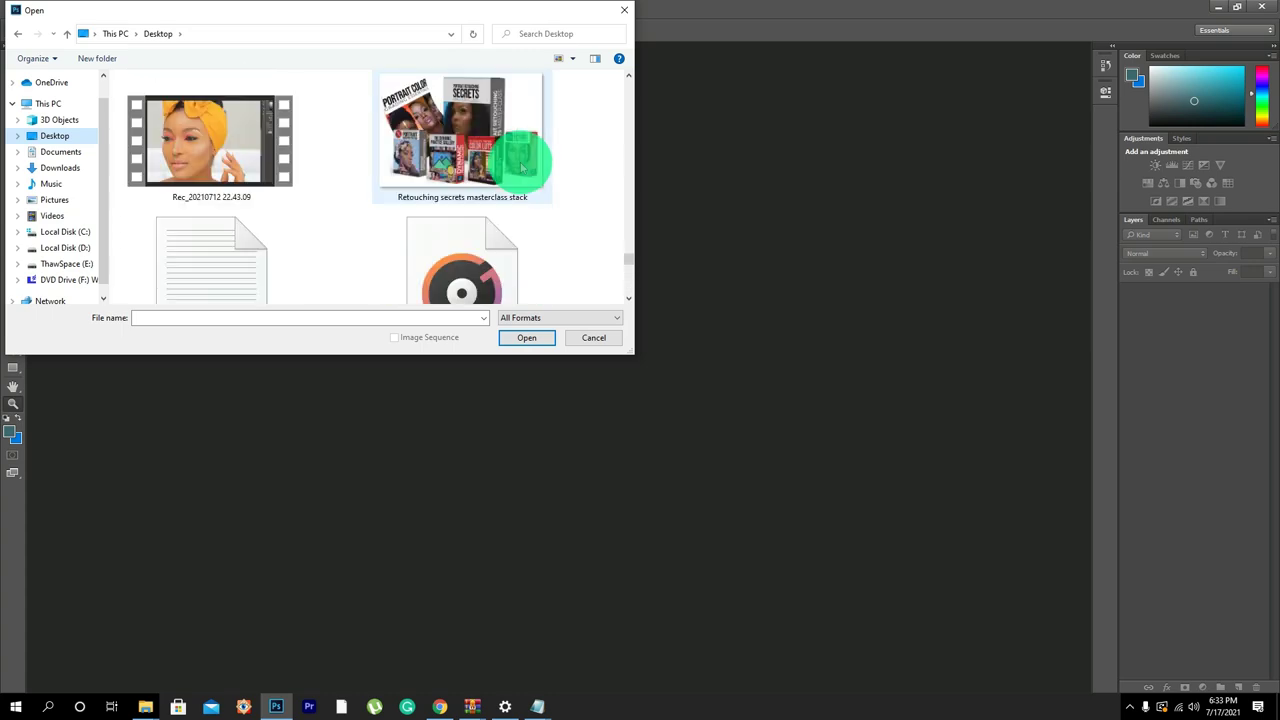
scroll(521, 167, "up", 5)
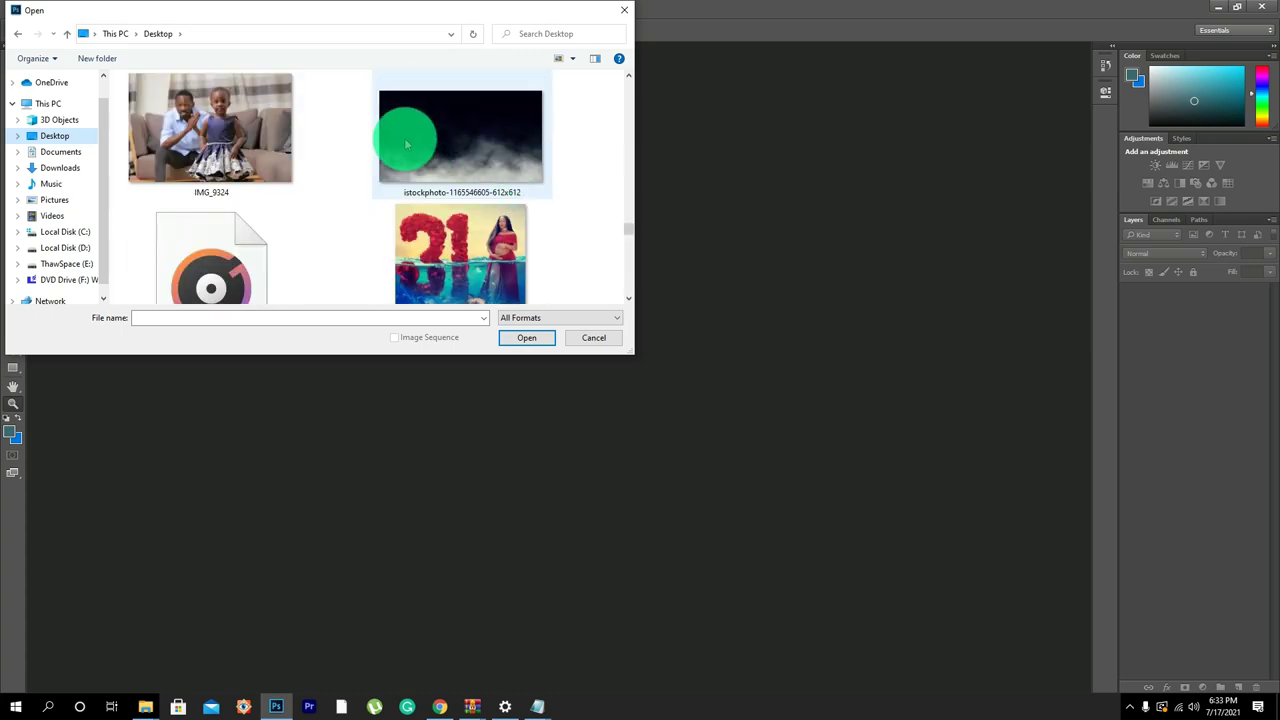
left_click(209, 150)
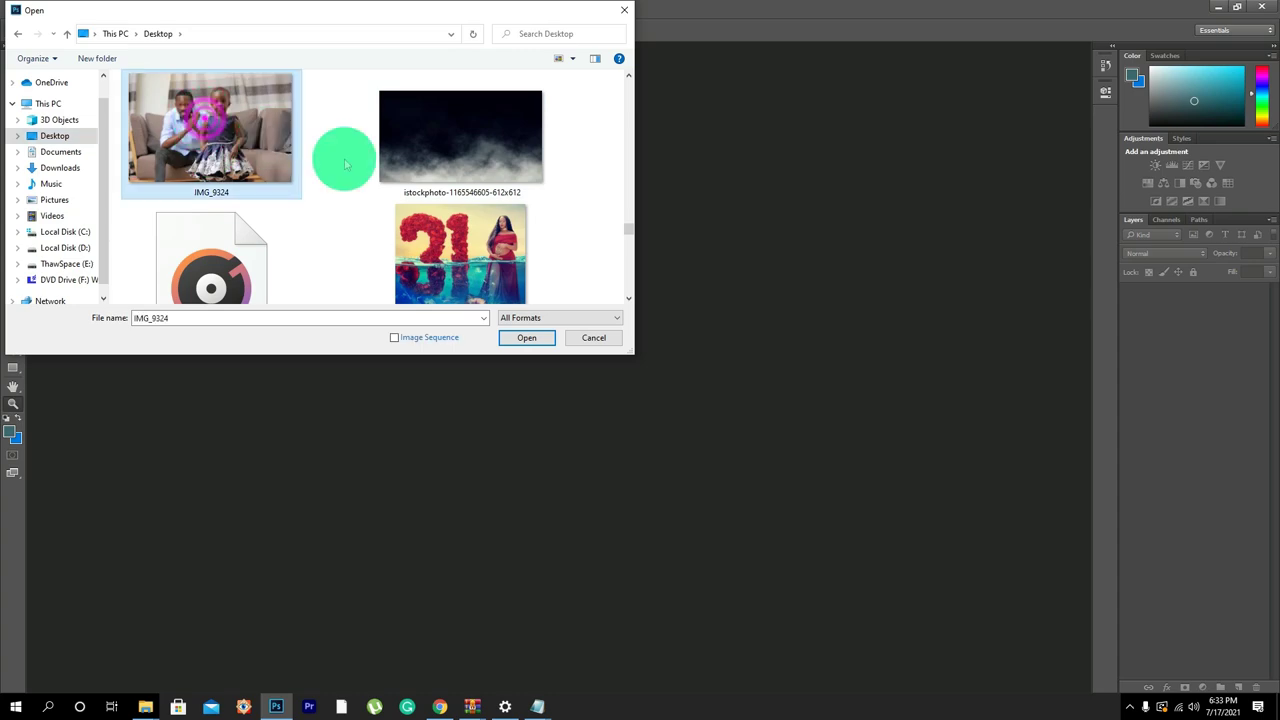
double_click(206, 111)
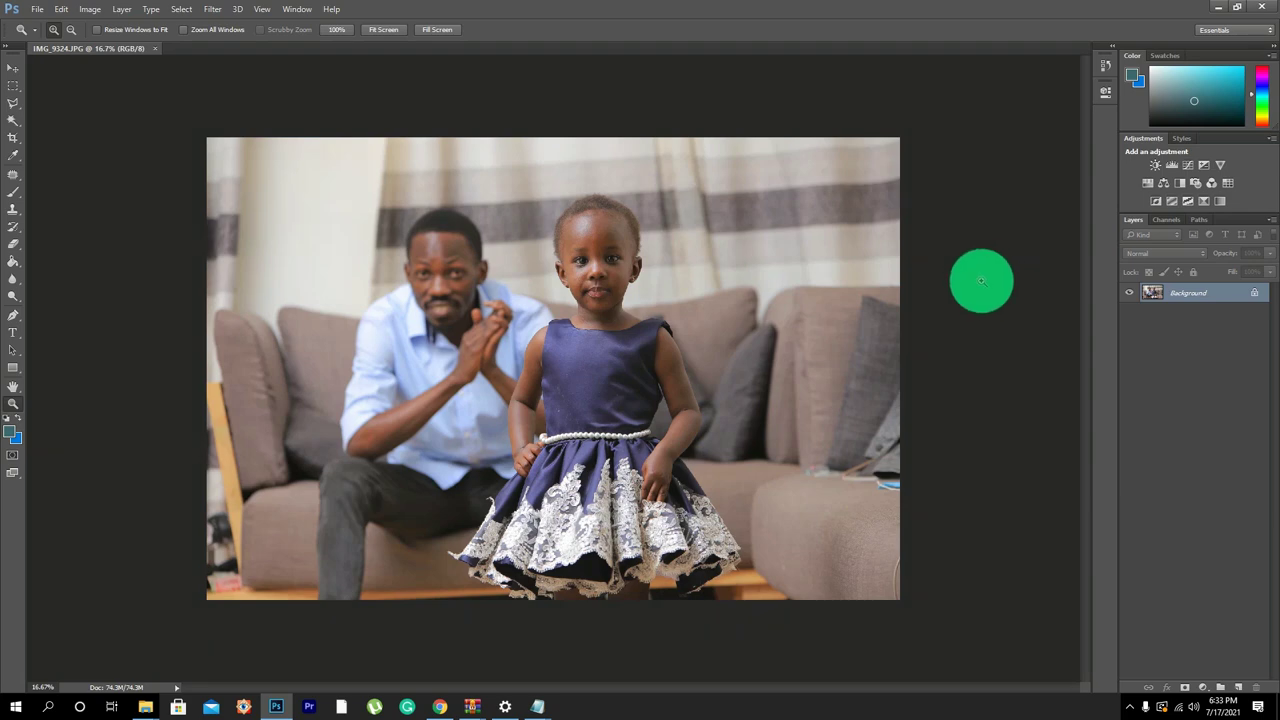
Close IMG_9324, reopen it from the Desktop via File > Open, then close it again.
key("ctrl+w")
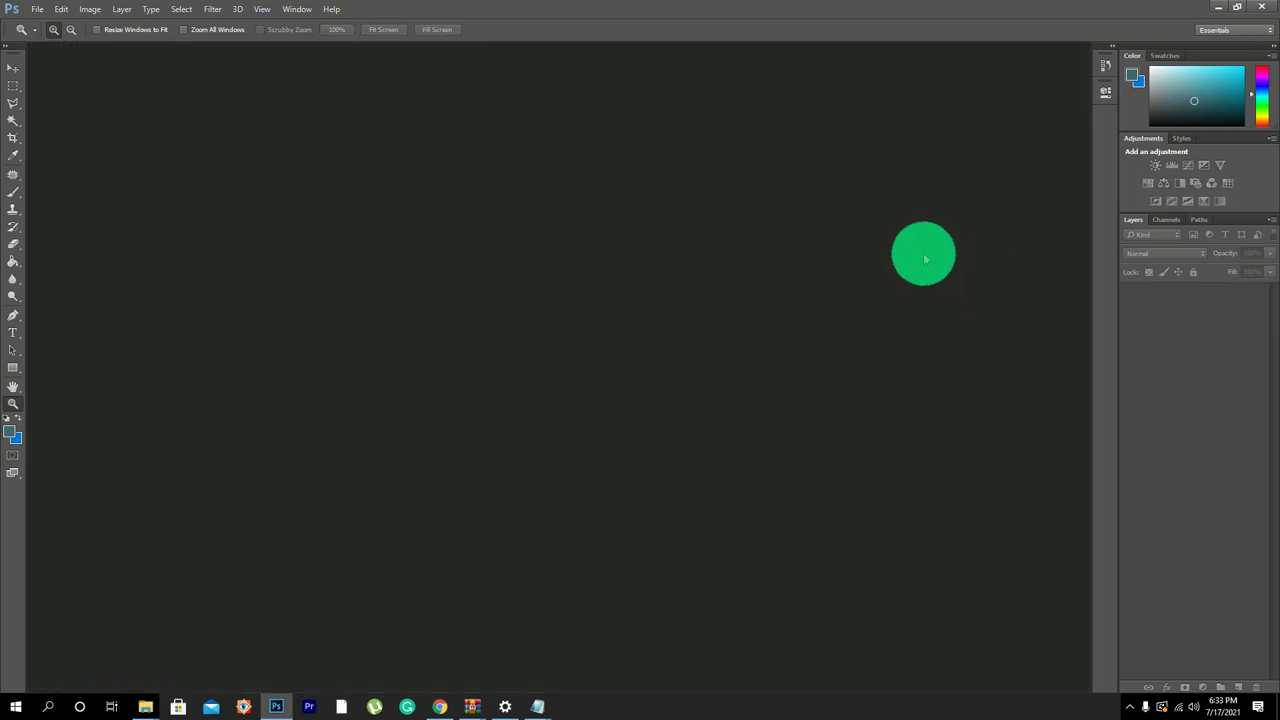
left_click(40, 8)
left_click(50, 37)
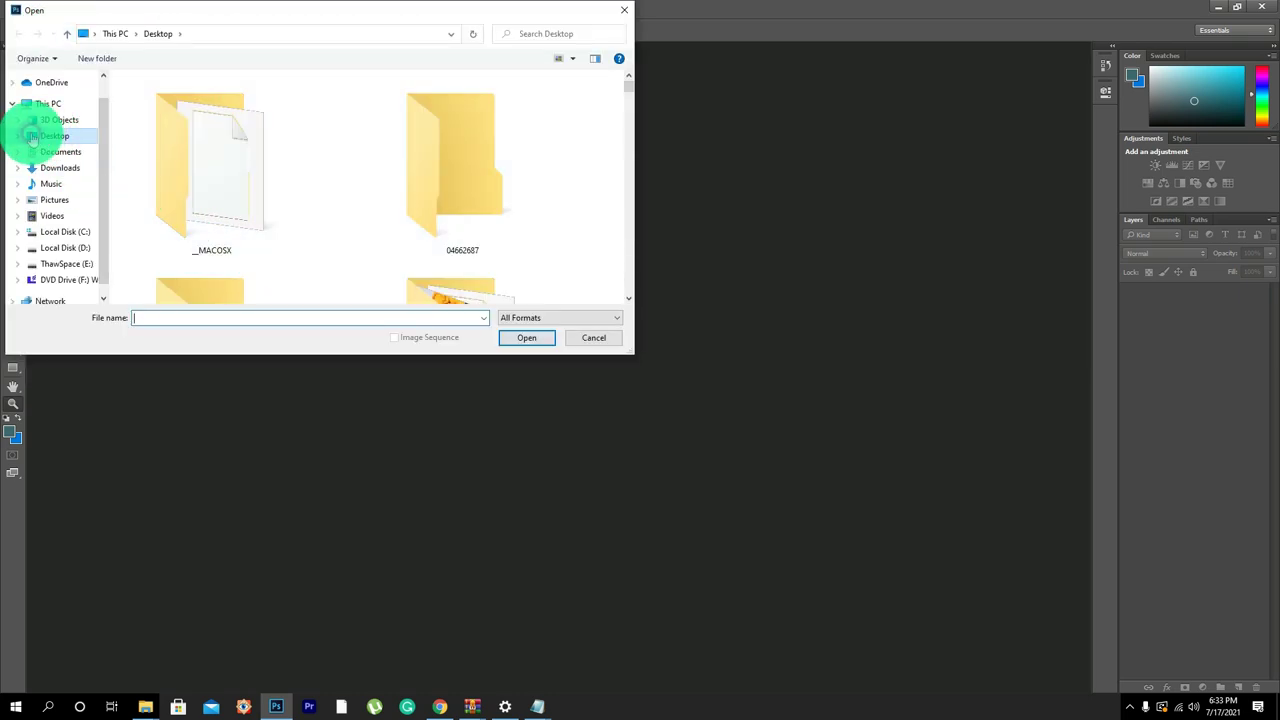
left_click(32, 138)
scroll(531, 157, "down", 8)
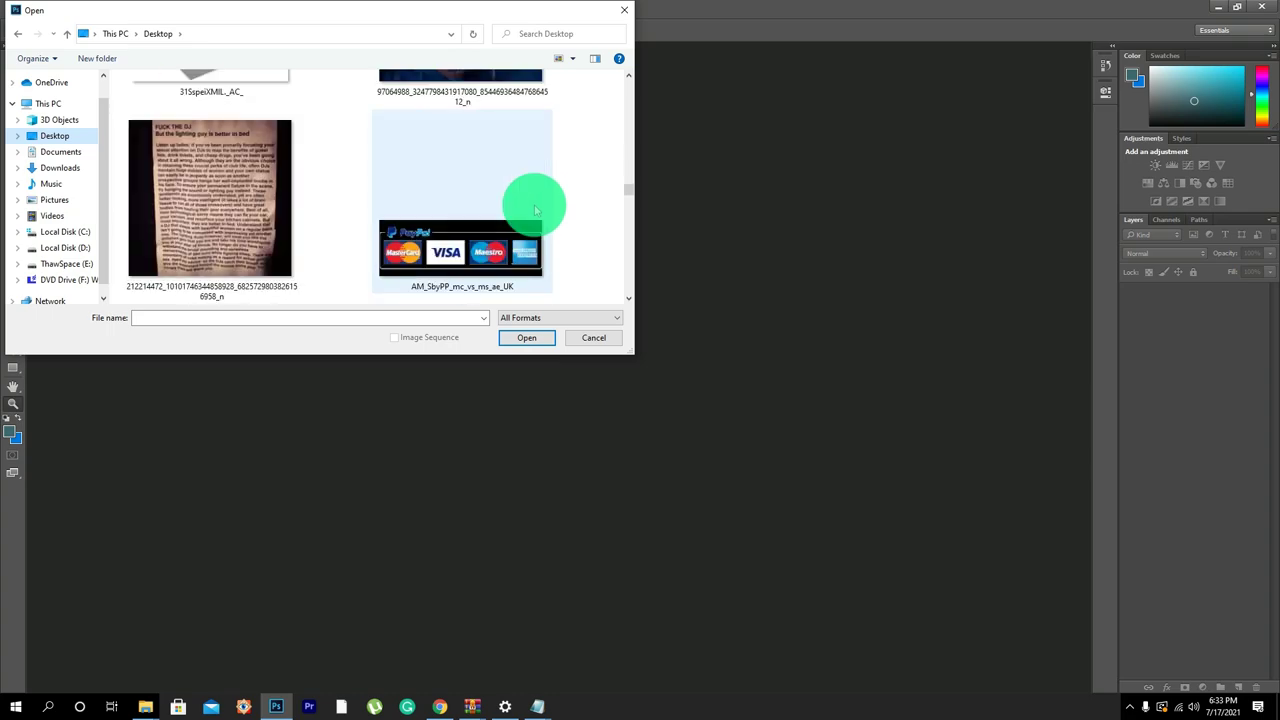
scroll(535, 210, "down", 10)
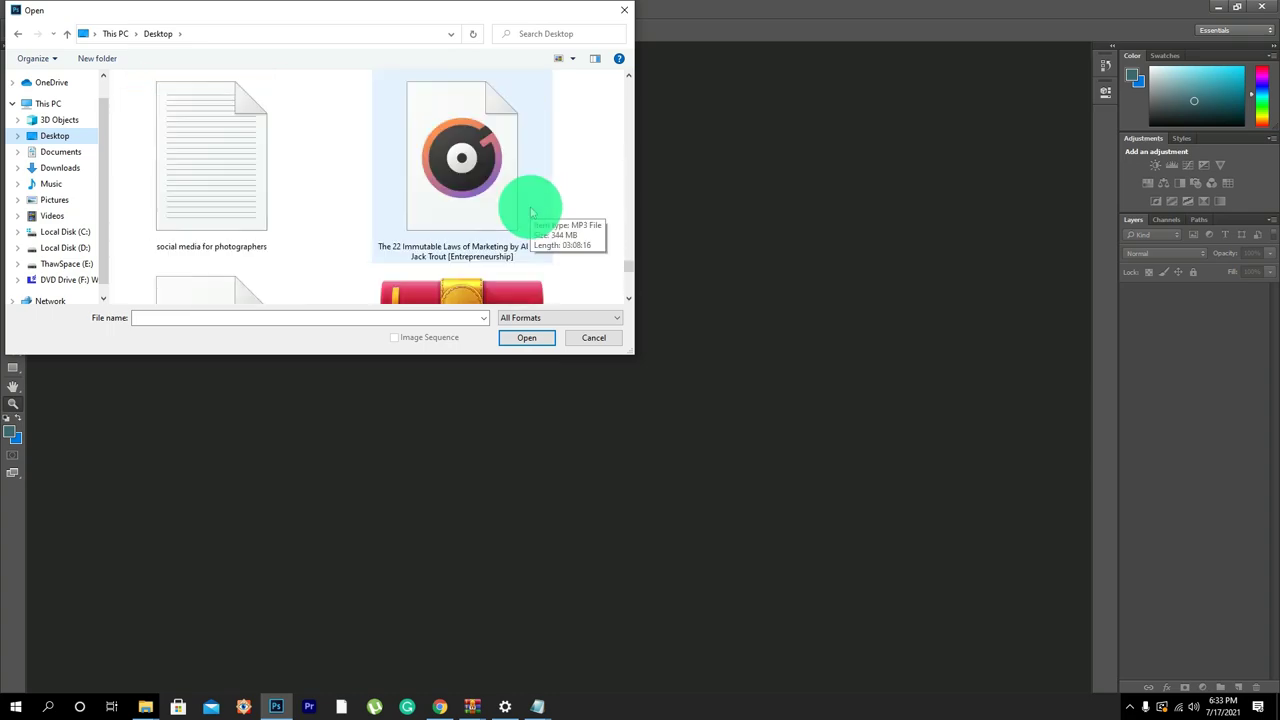
scroll(531, 210, "up", 5)
left_click(205, 100)
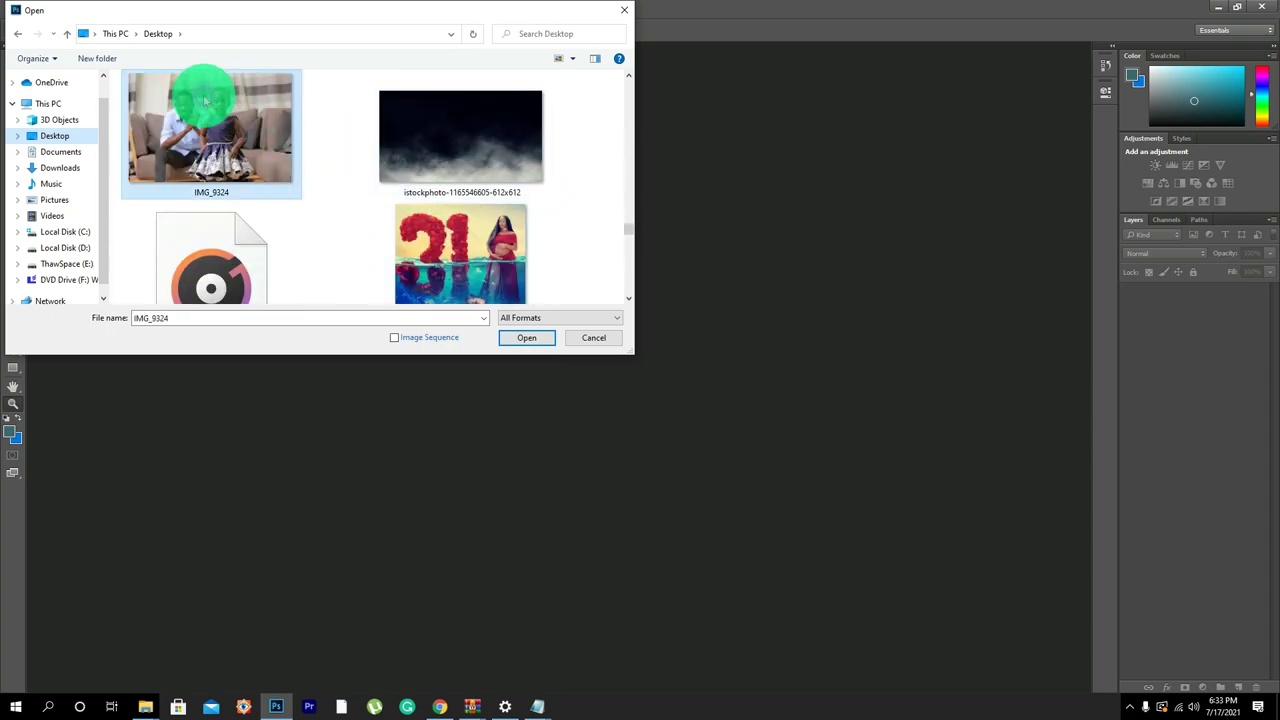
double_click(205, 100)
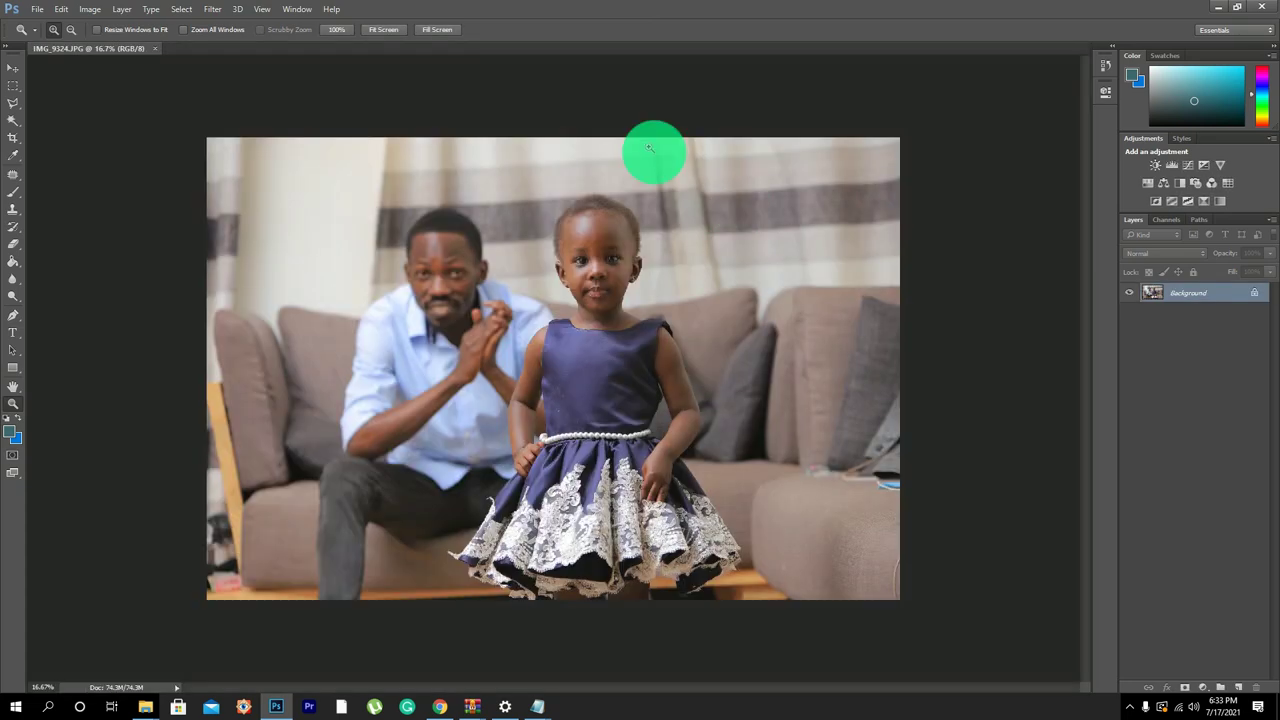
left_click(155, 48)
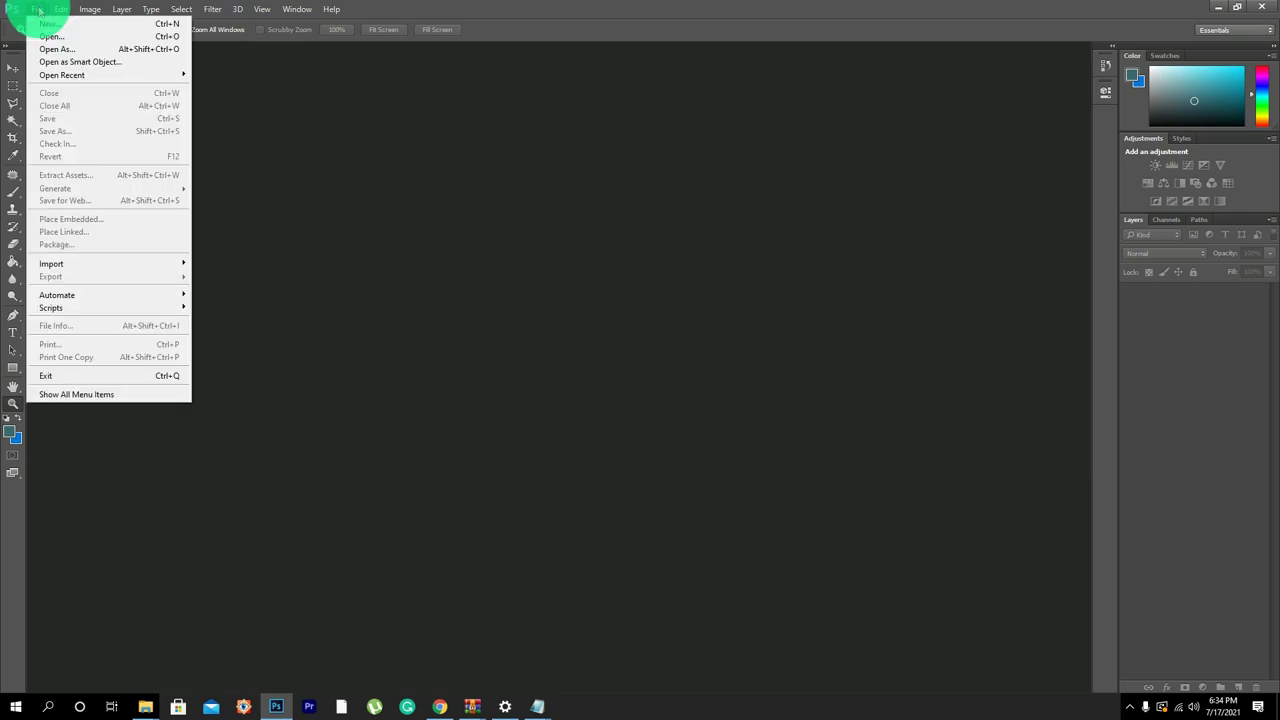
left_click(51, 36)
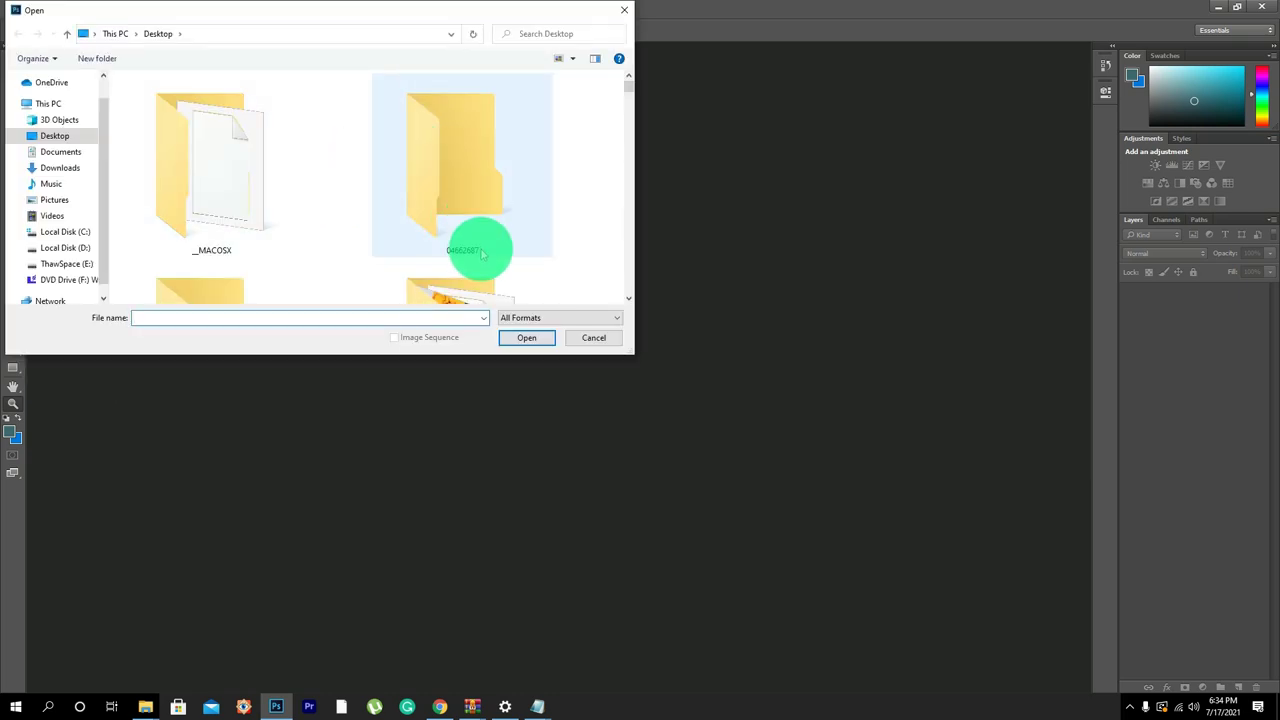
scroll(483, 253, "down", 15)
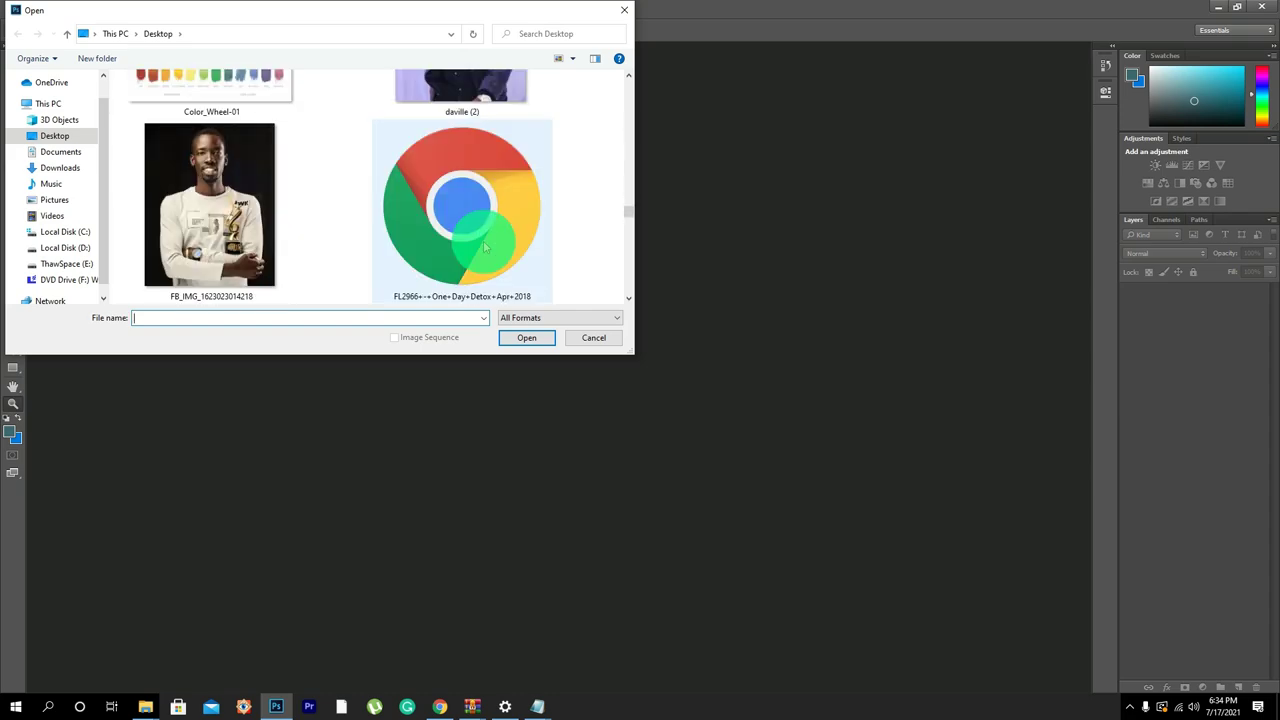
scroll(483, 245, "up", 3)
scroll(483, 245, "down", 3)
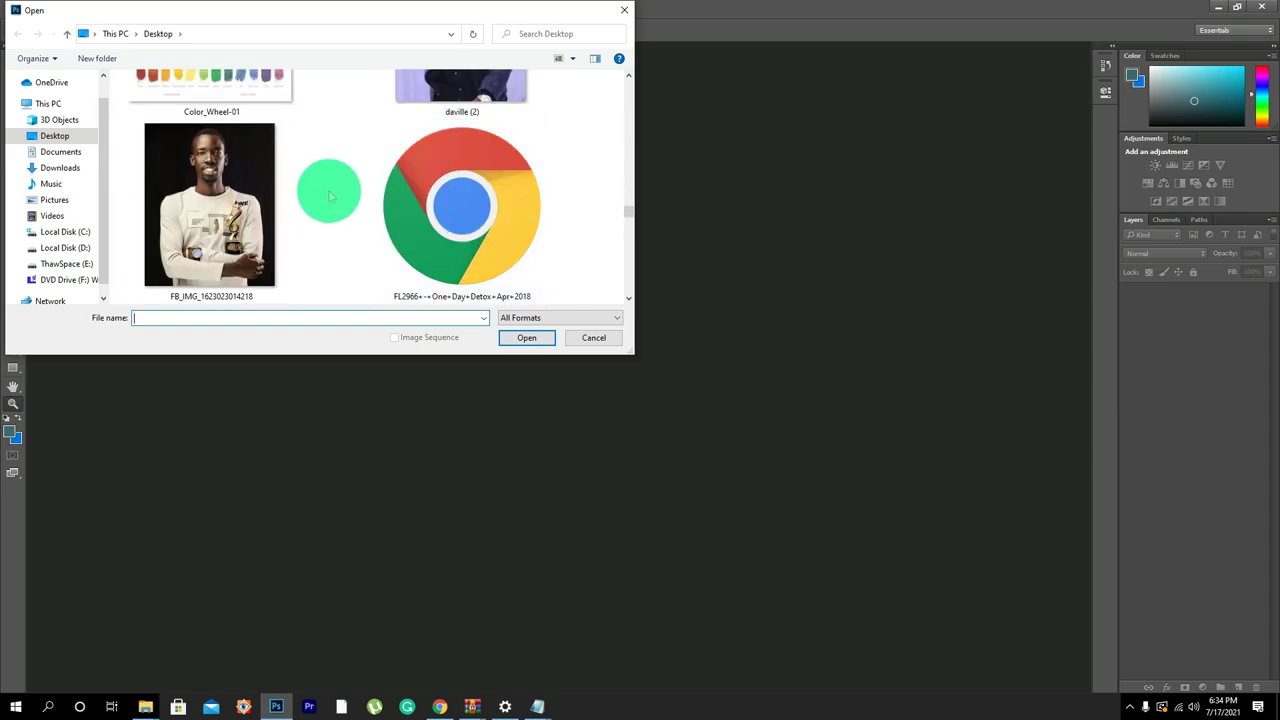
left_click(215, 180)
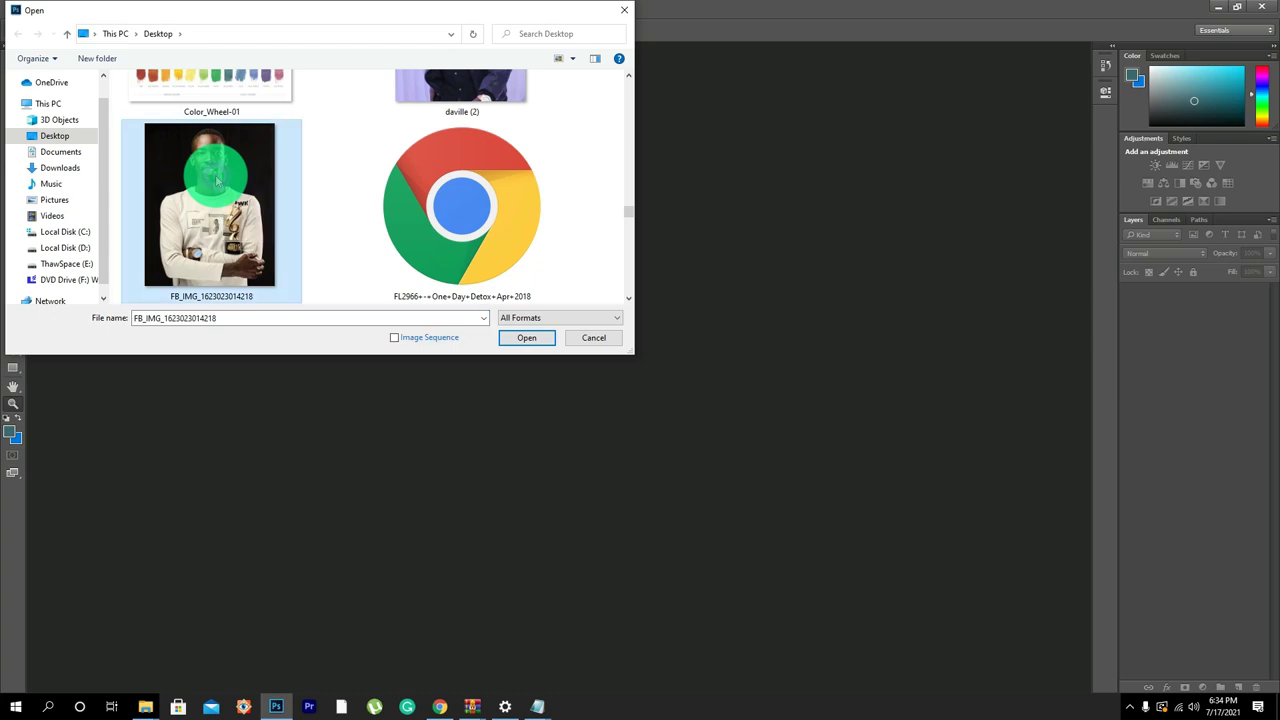
left_click(497, 95, "ctrl")
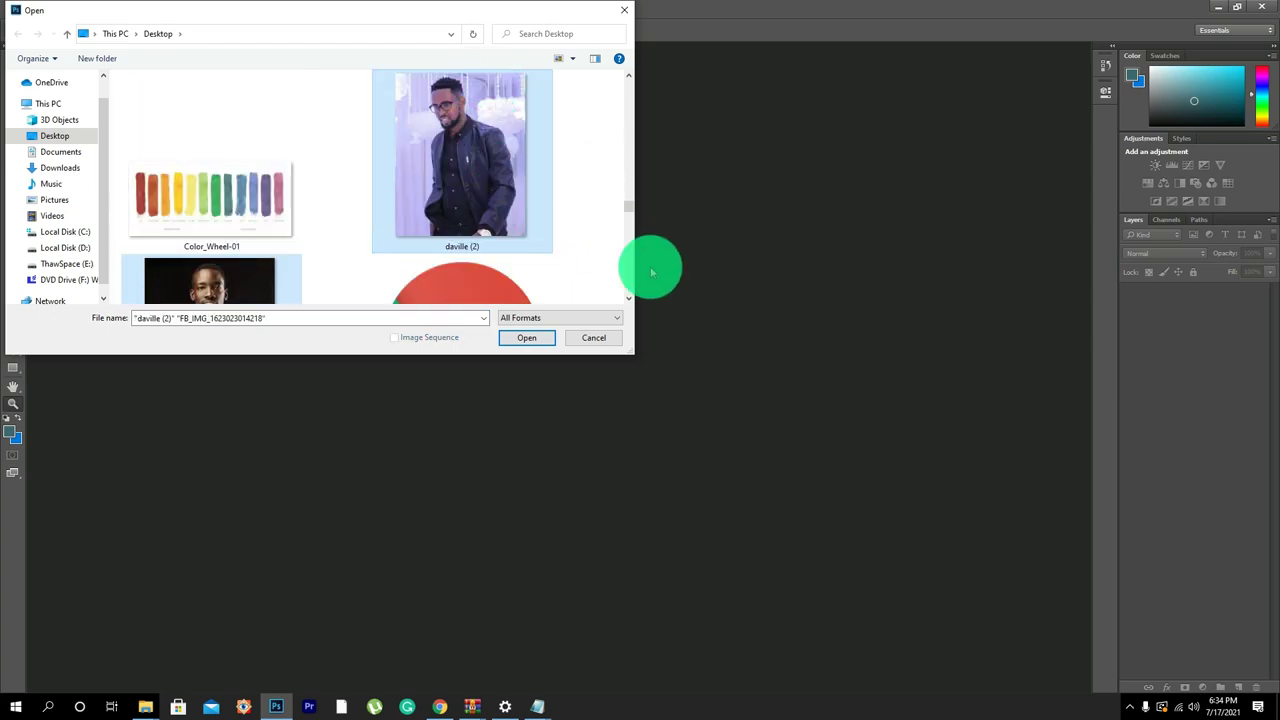
left_click(628, 298)
Add IMG_9324 to the selection, then deselect it and cancel the Open dialog.
scroll(628, 298, "down", 5)
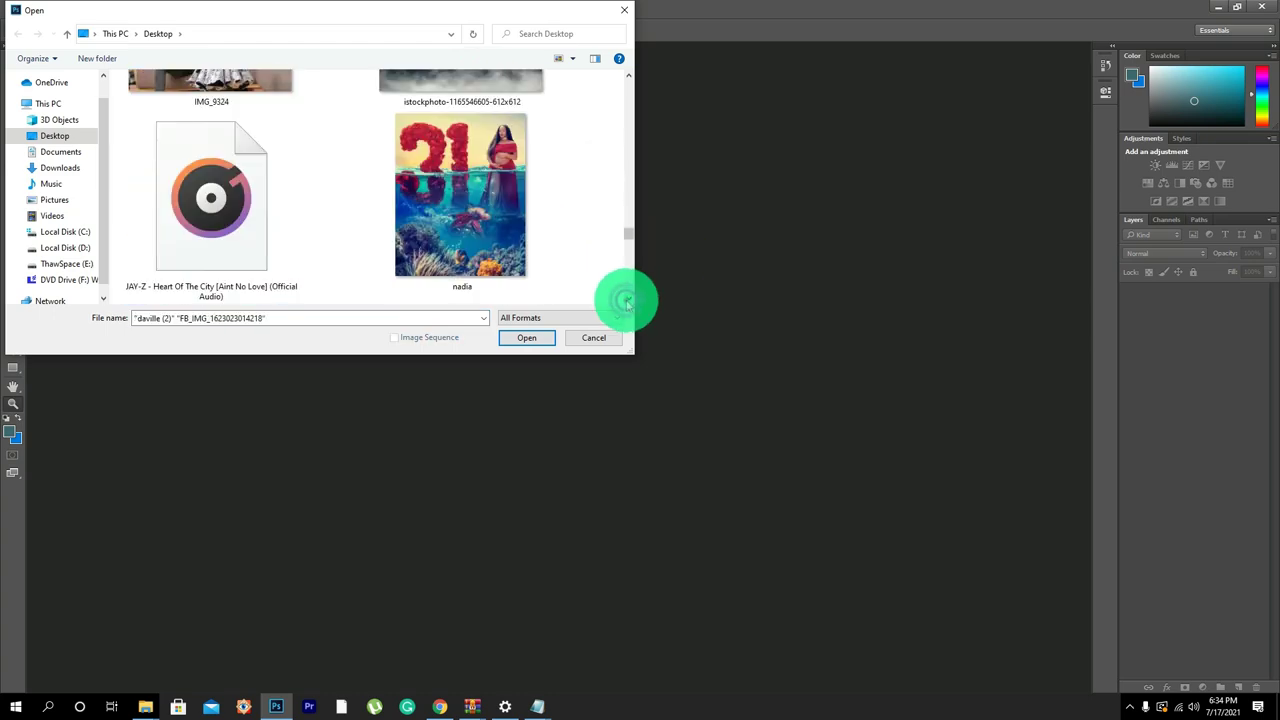
scroll(628, 298, "down", 6)
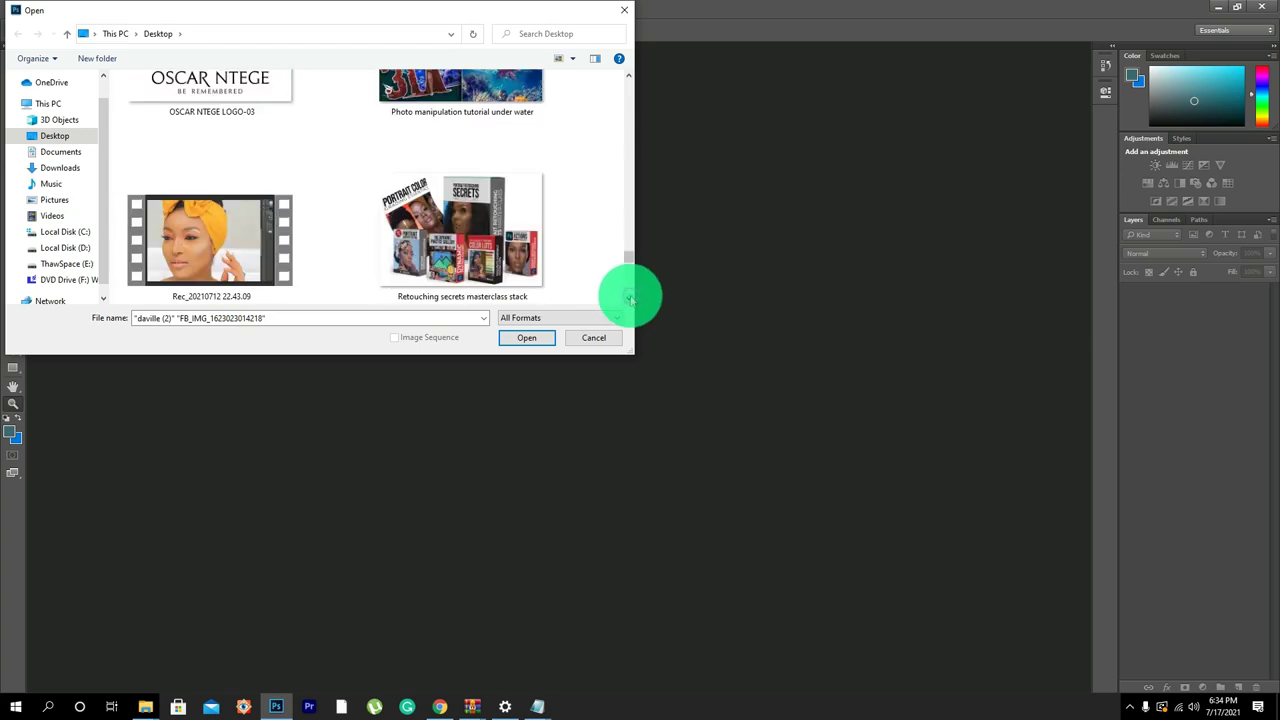
scroll(624, 78, "up", 5)
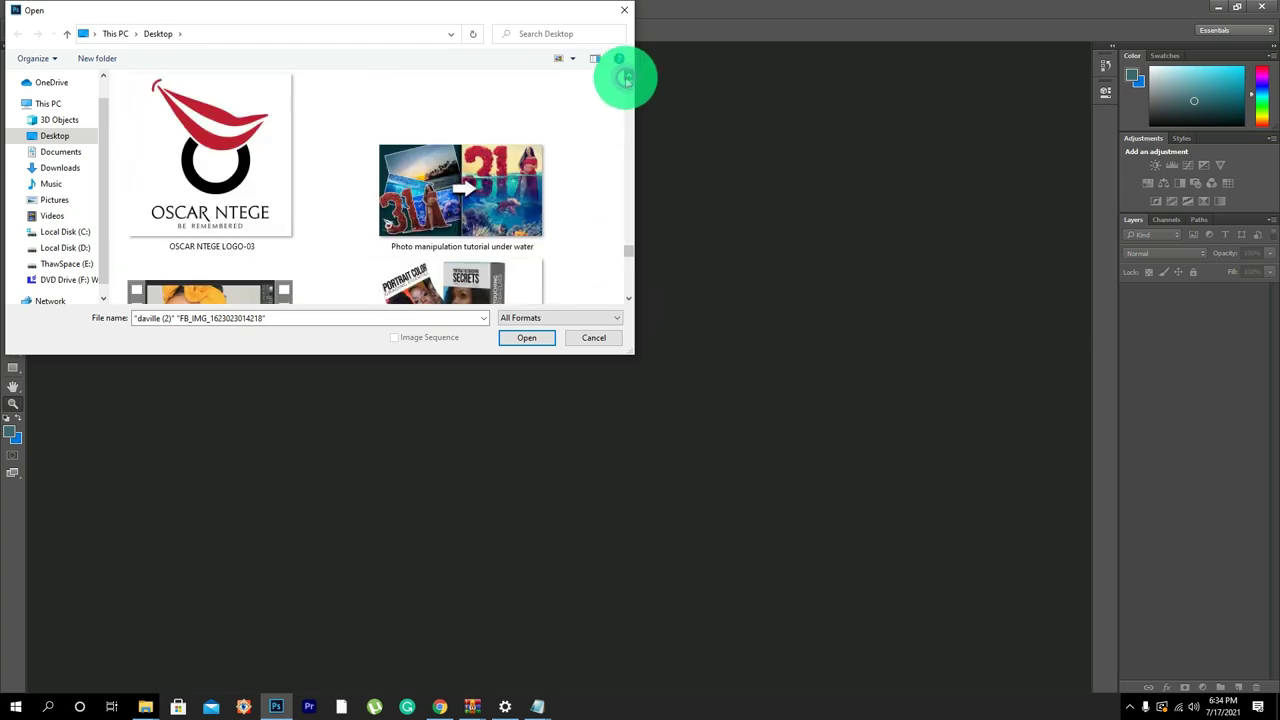
left_click(212, 148, "ctrl")
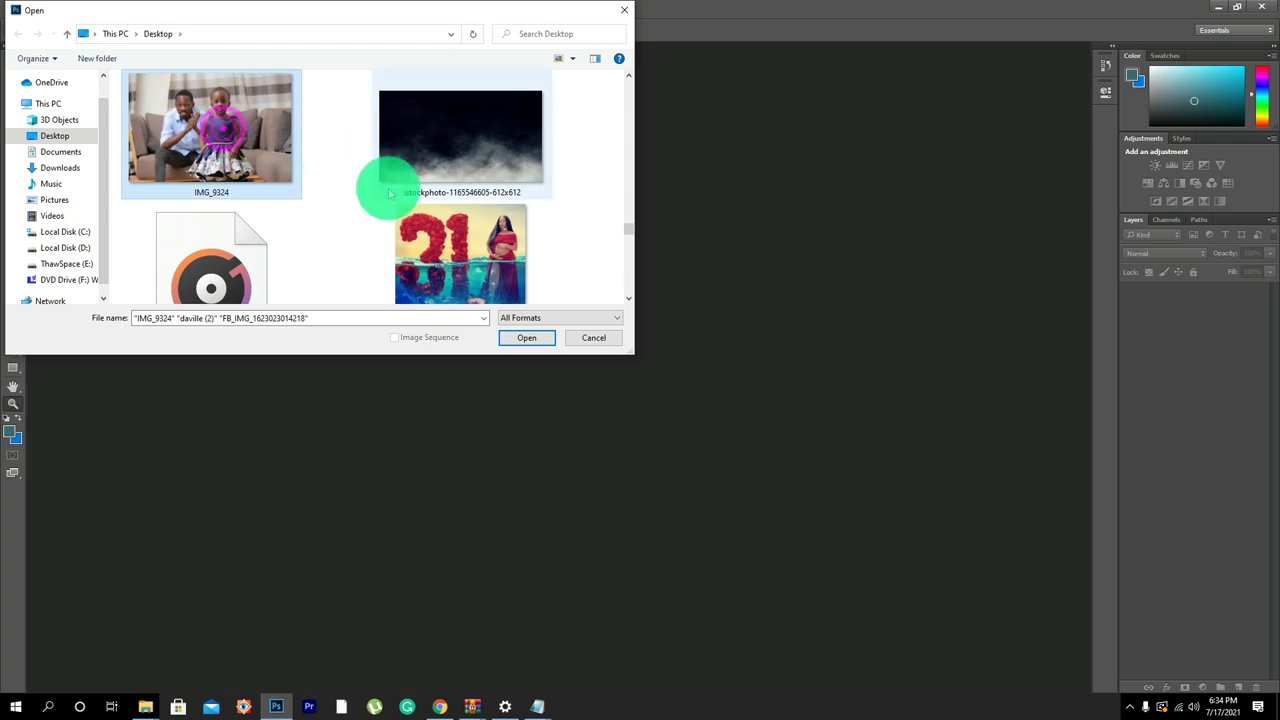
left_click(525, 340)
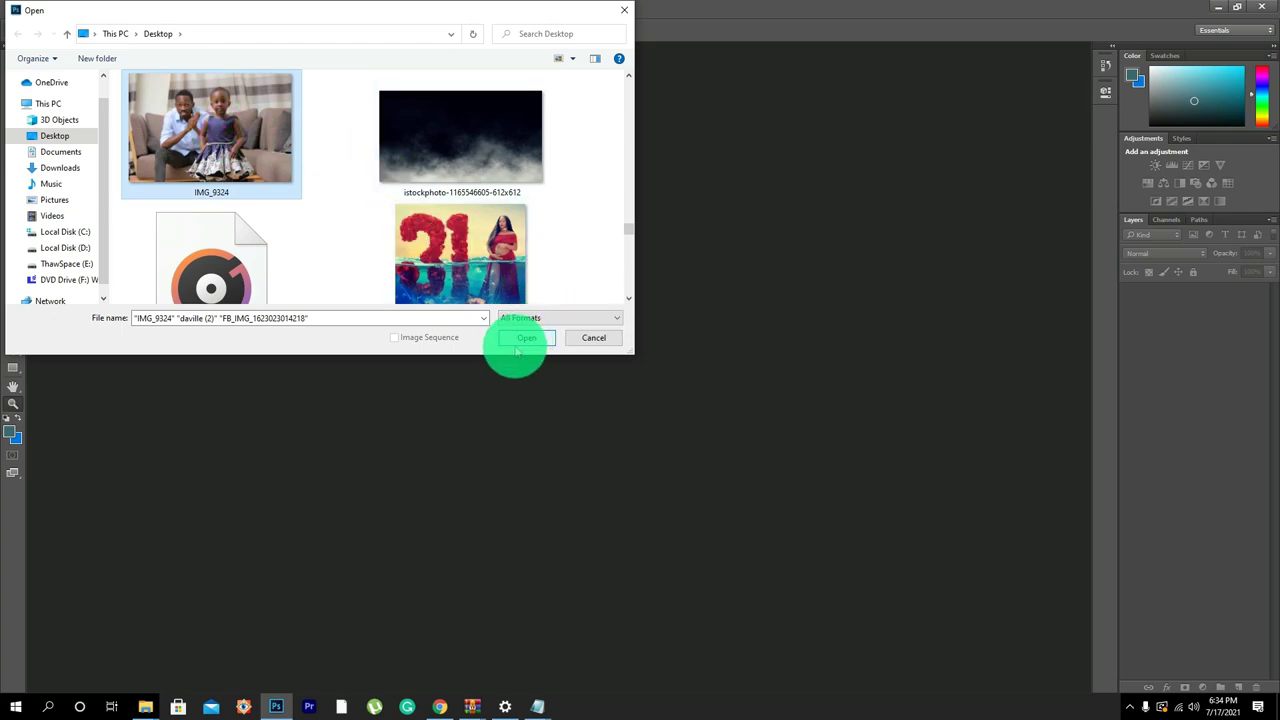
left_click(343, 185)
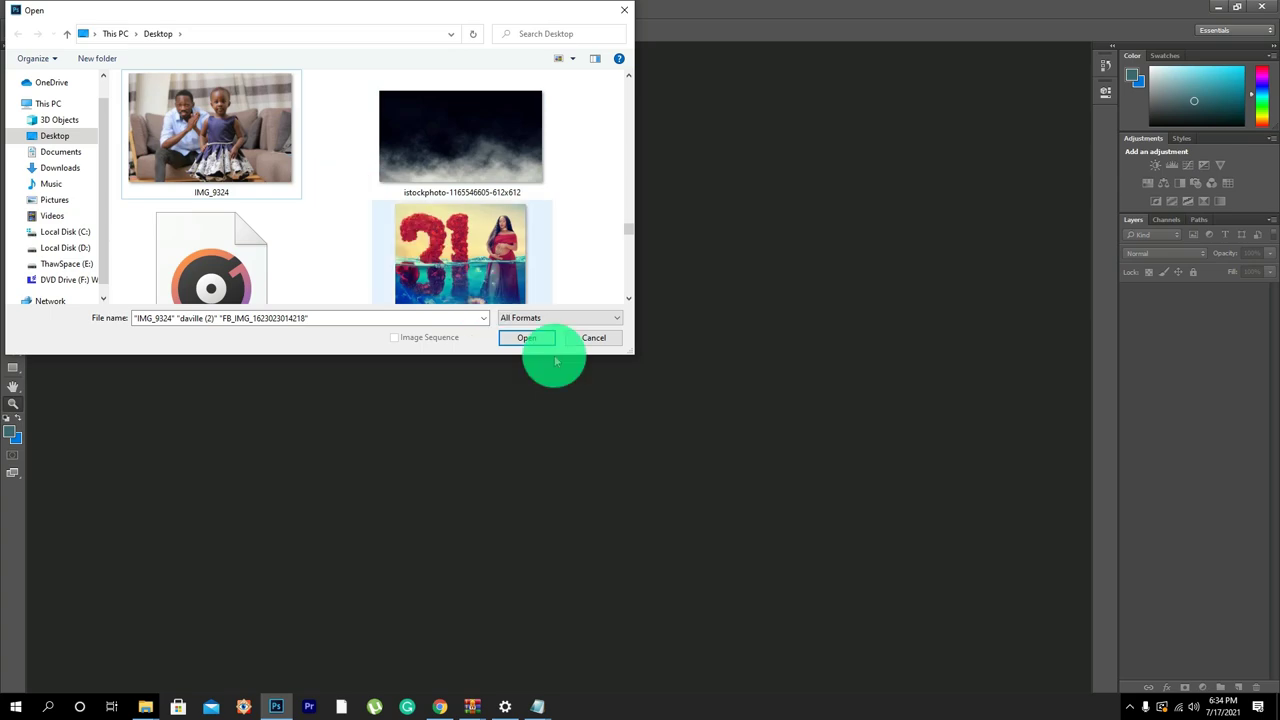
left_click(612, 342)
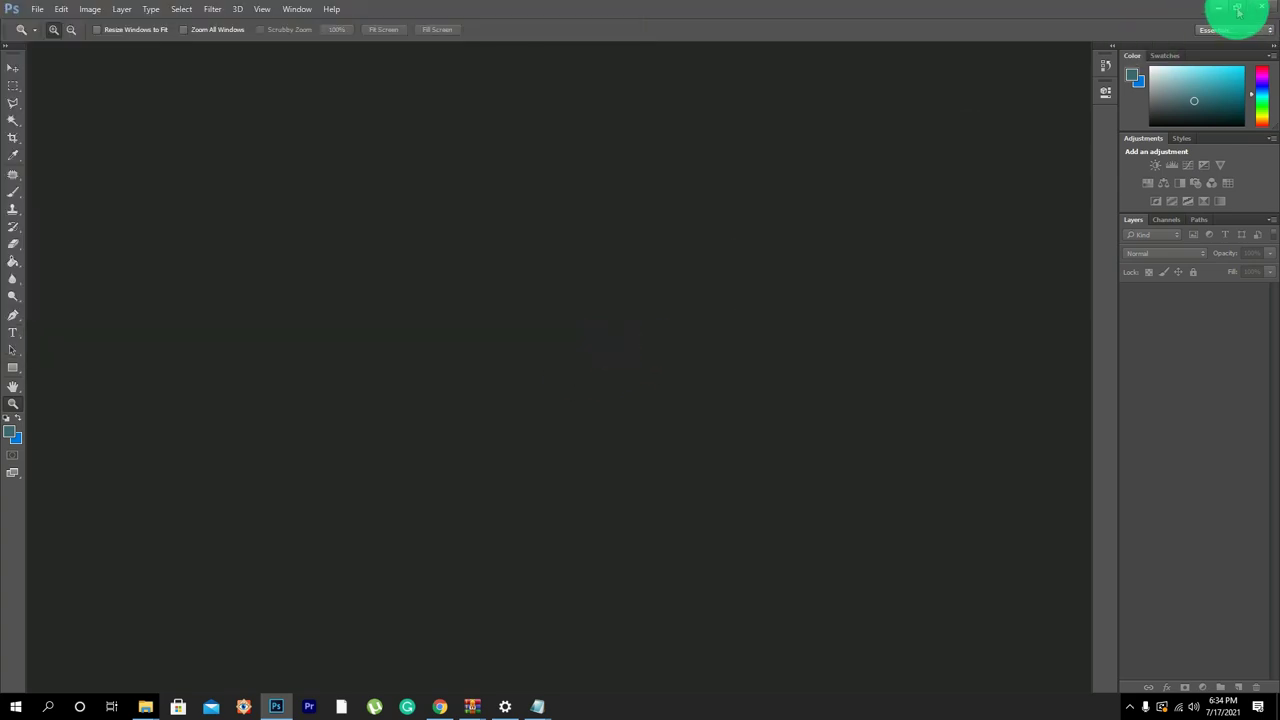
left_click(1239, 11)
left_click_drag(1014, 108, 891, 22)
left_click(1188, 25)
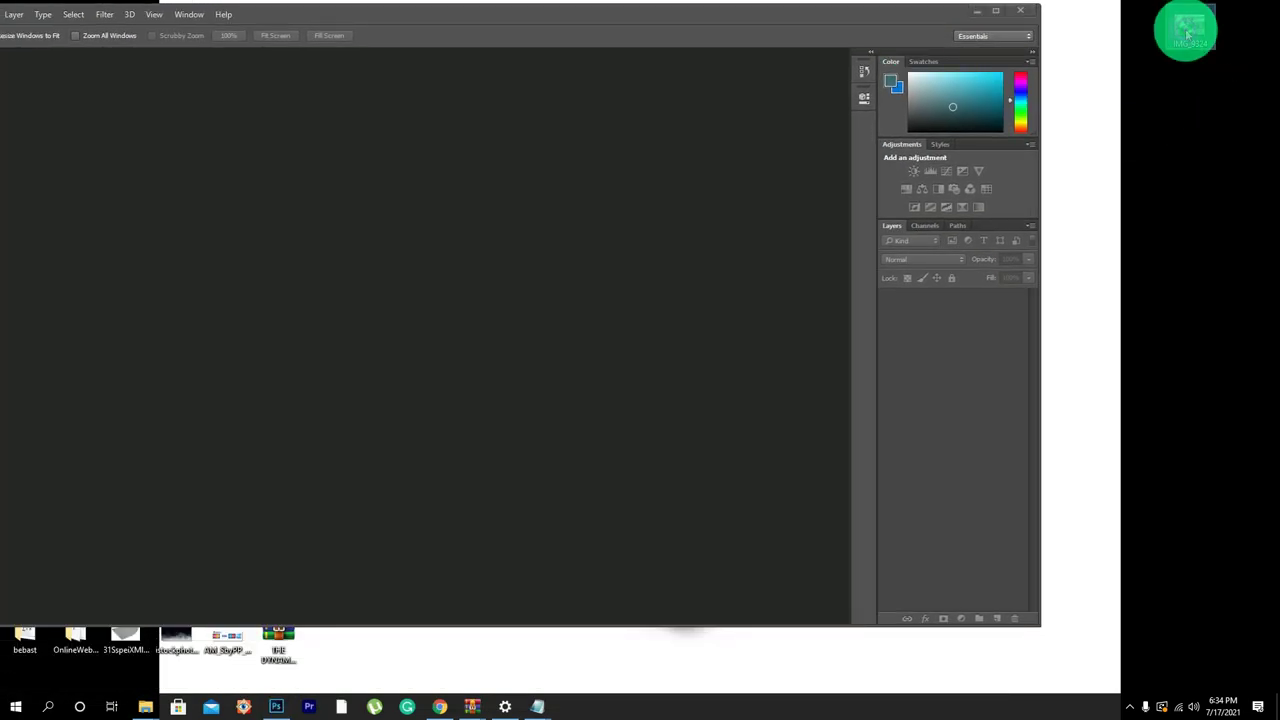
left_click_drag(1187, 33, 403, 297)
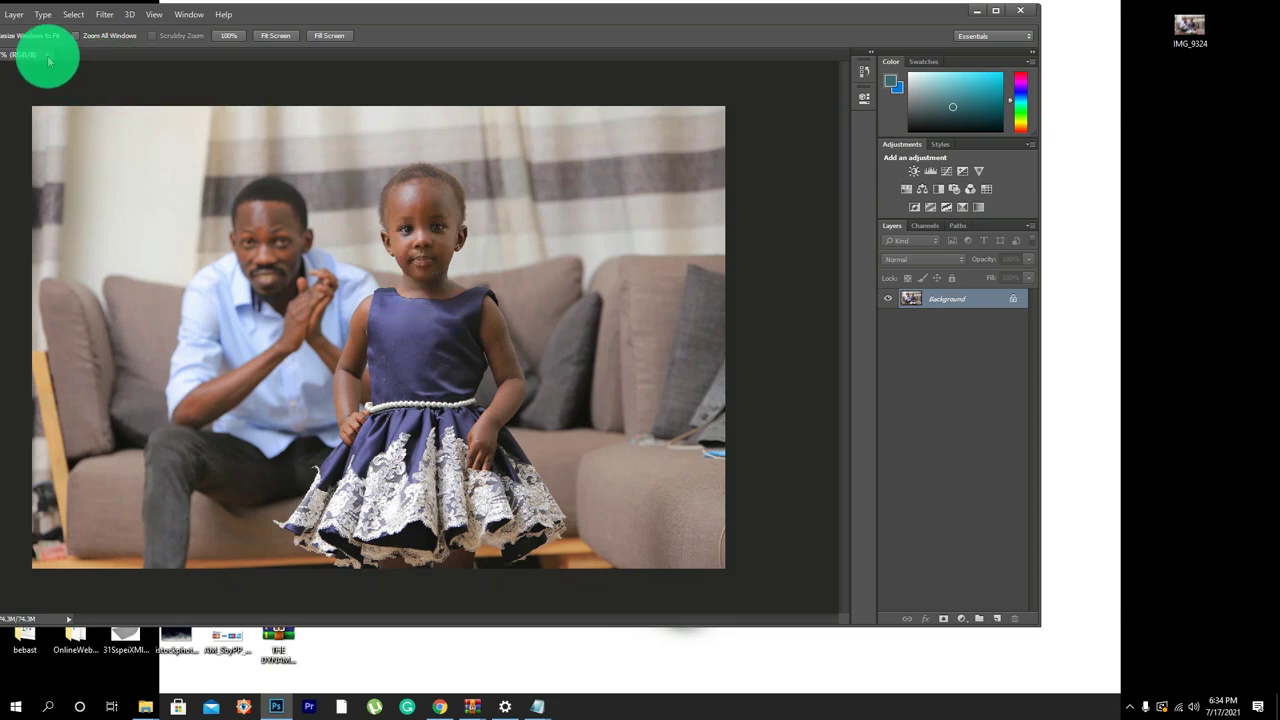
left_click(52, 58)
left_click(995, 10)
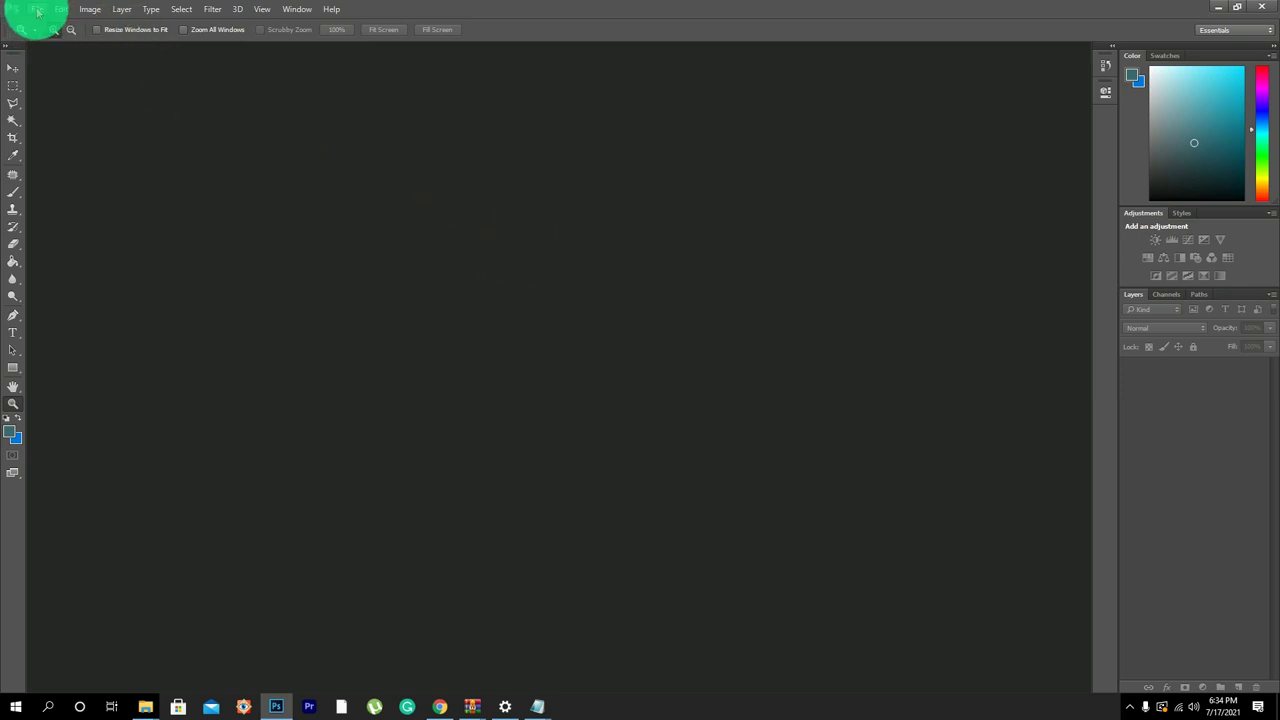
Open IMG_9324 from the Desktop and zoom in on the girl's face.
double_click(590, 285)
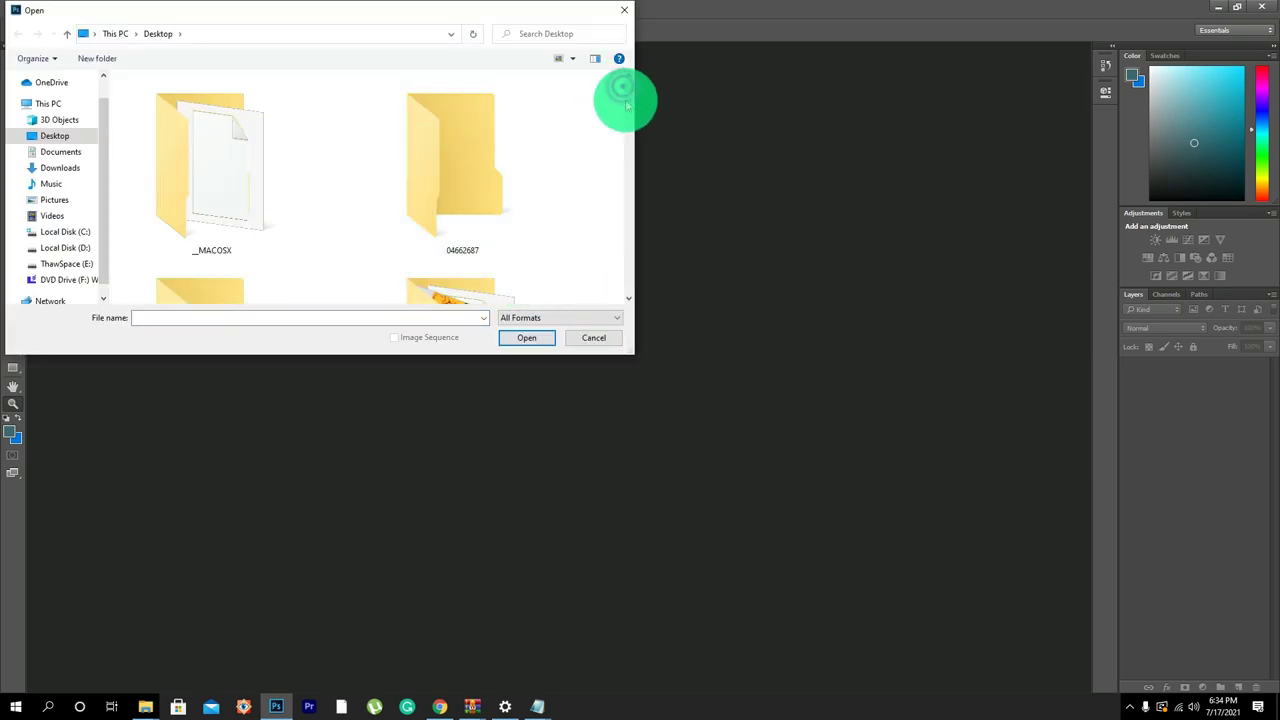
left_click(555, 209)
scroll(555, 209, "down", 15)
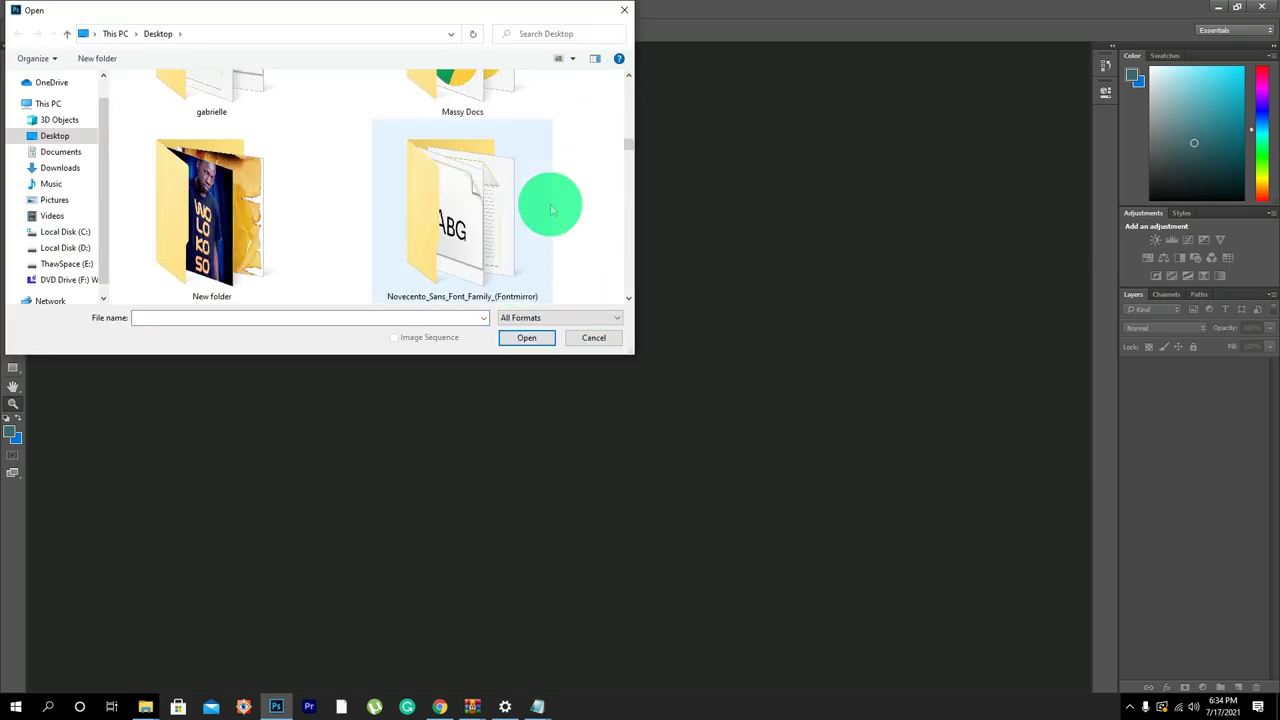
scroll(549, 209, "down", 12)
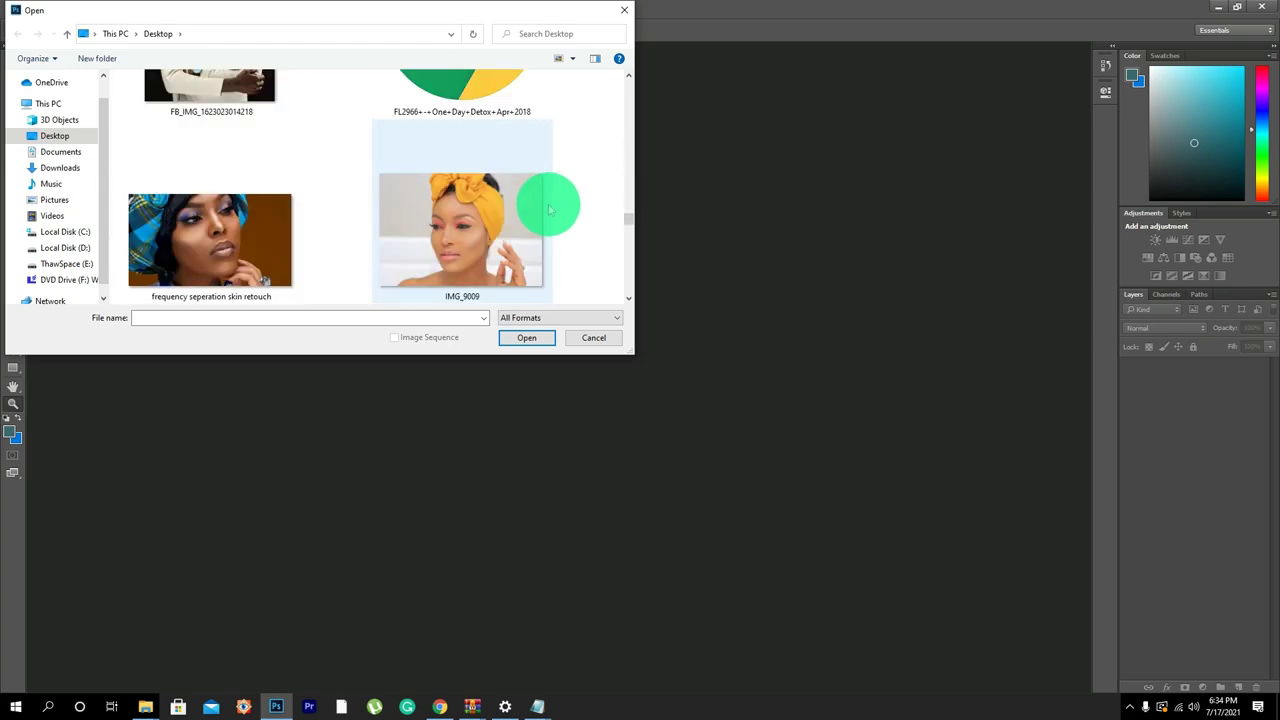
scroll(549, 209, "down", 3)
scroll(549, 209, "down", 3)
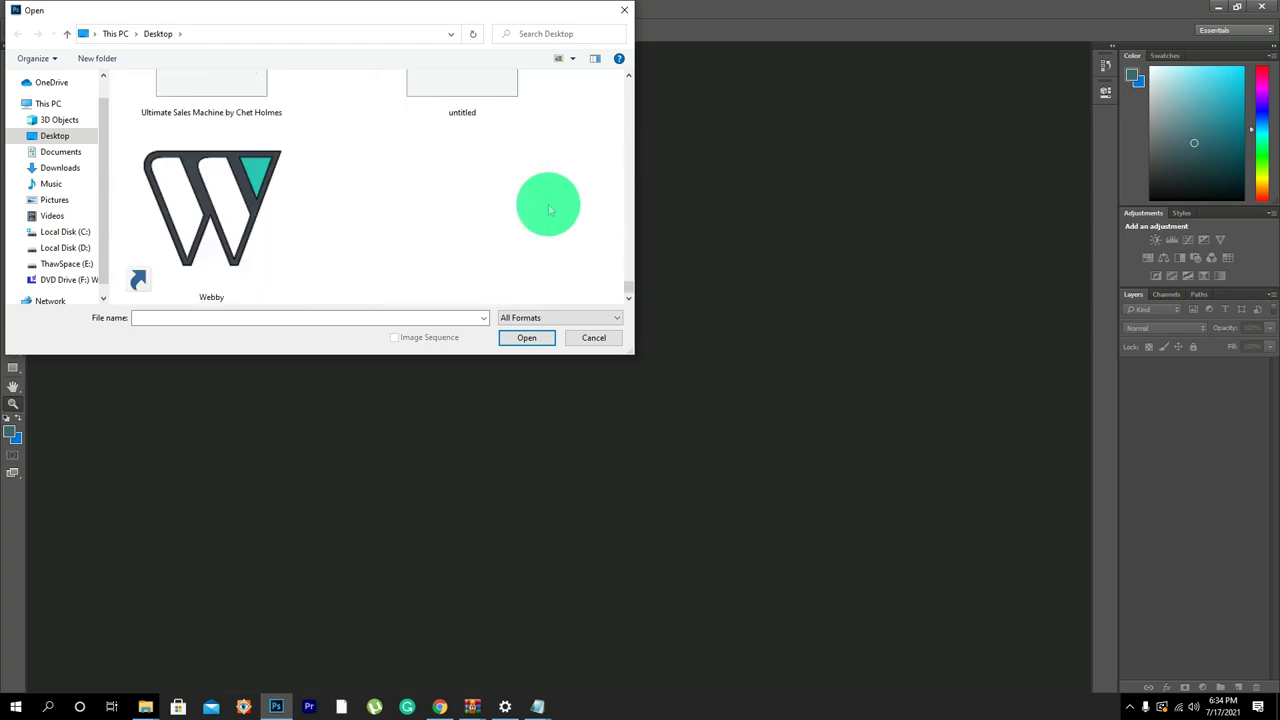
scroll(549, 209, "up", 6)
scroll(549, 209, "up", 1)
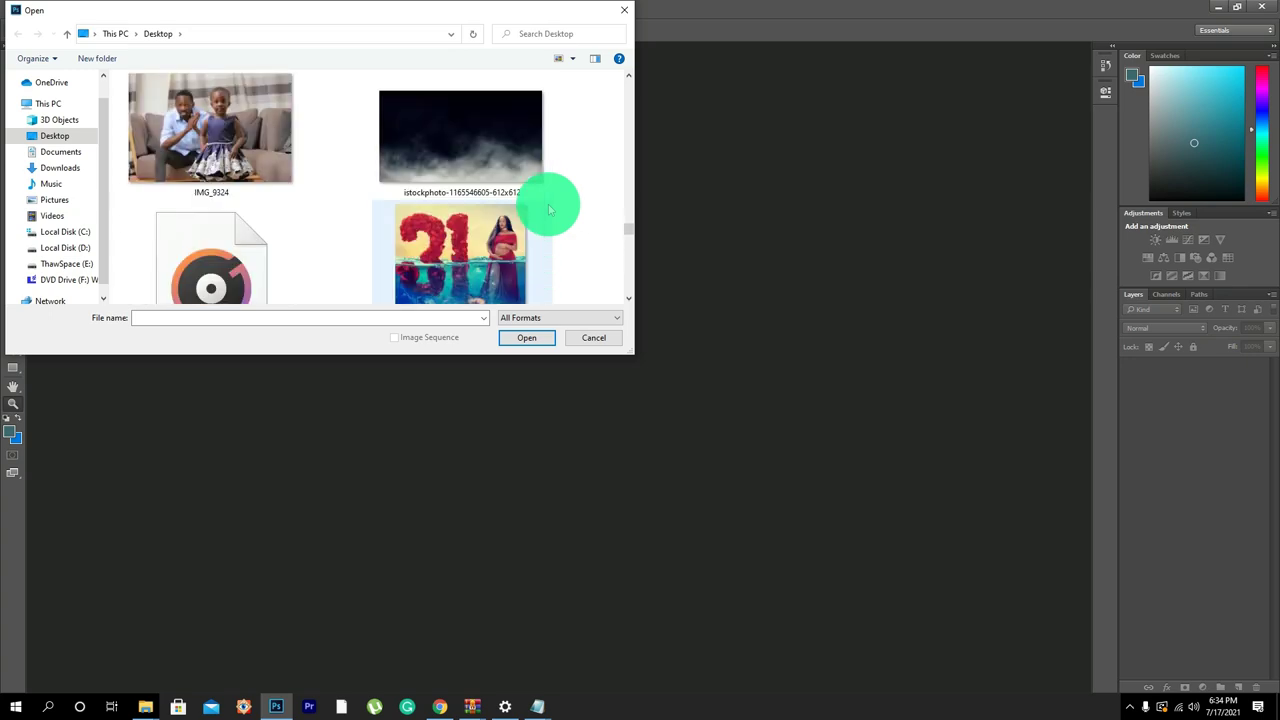
double_click(207, 121)
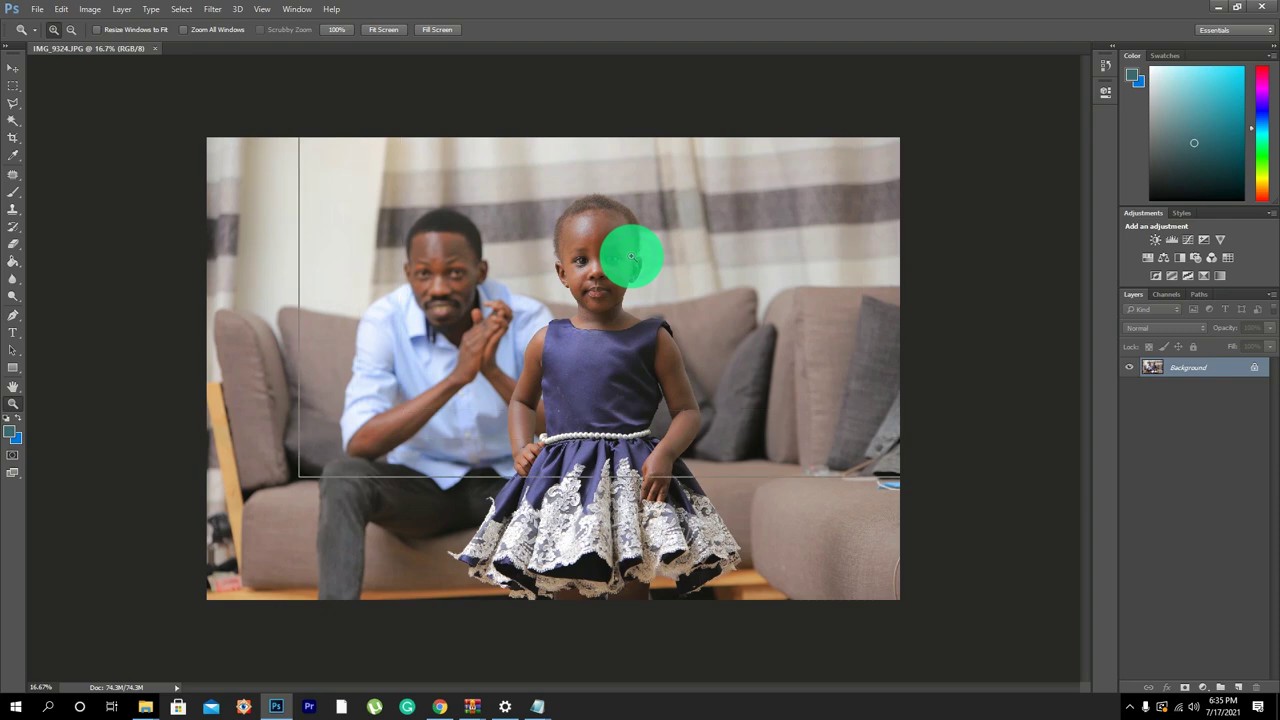
left_click(632, 258)
left_click(632, 258)
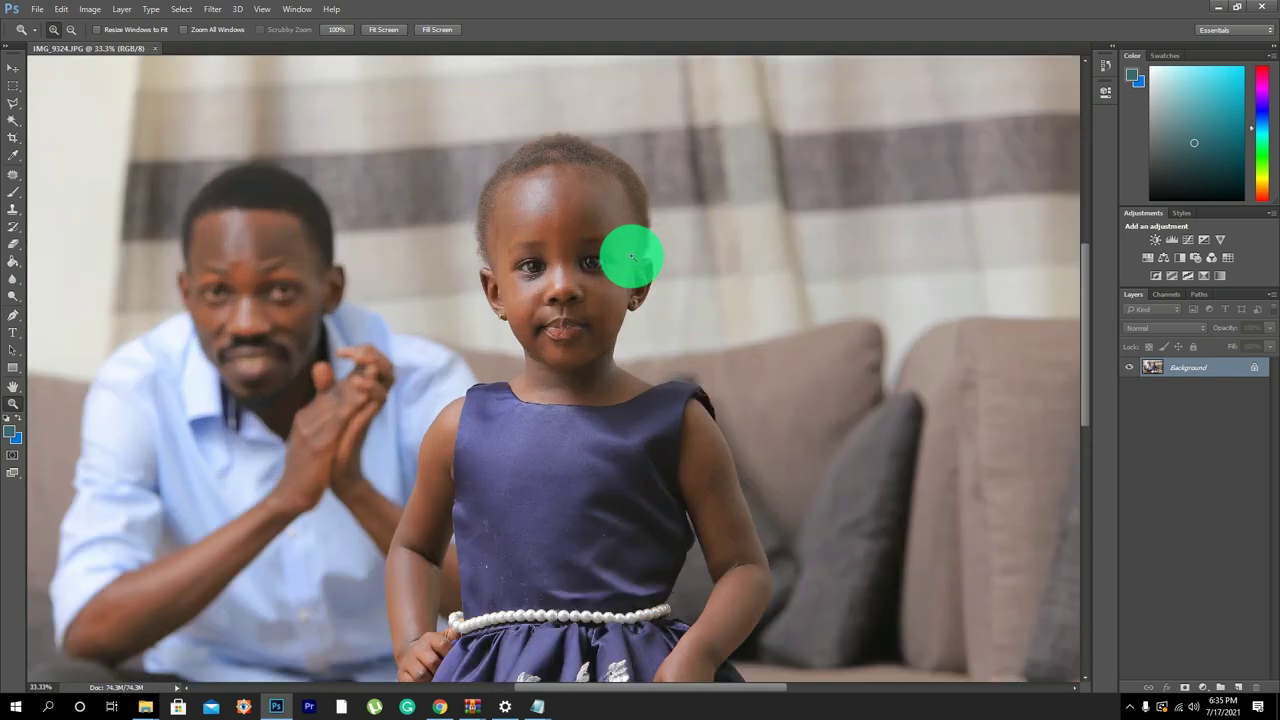
left_click(577, 210)
left_click(574, 211)
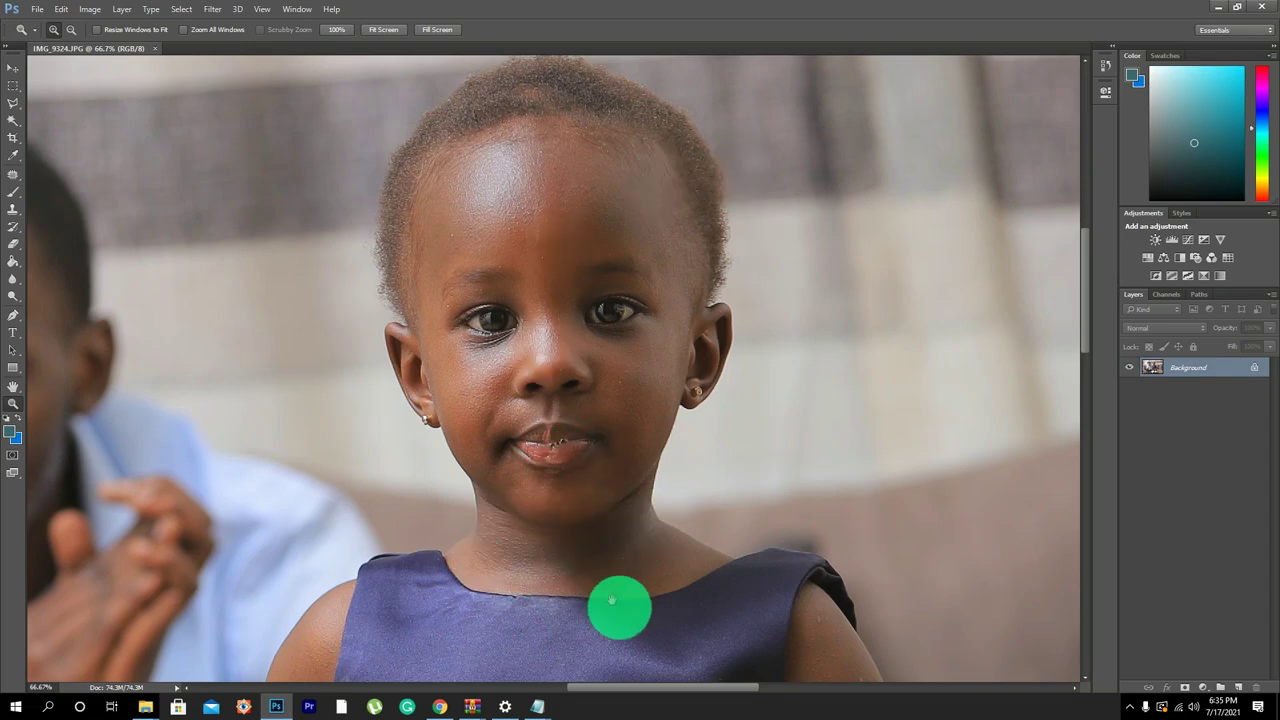
scroll(620, 606, "down", 5)
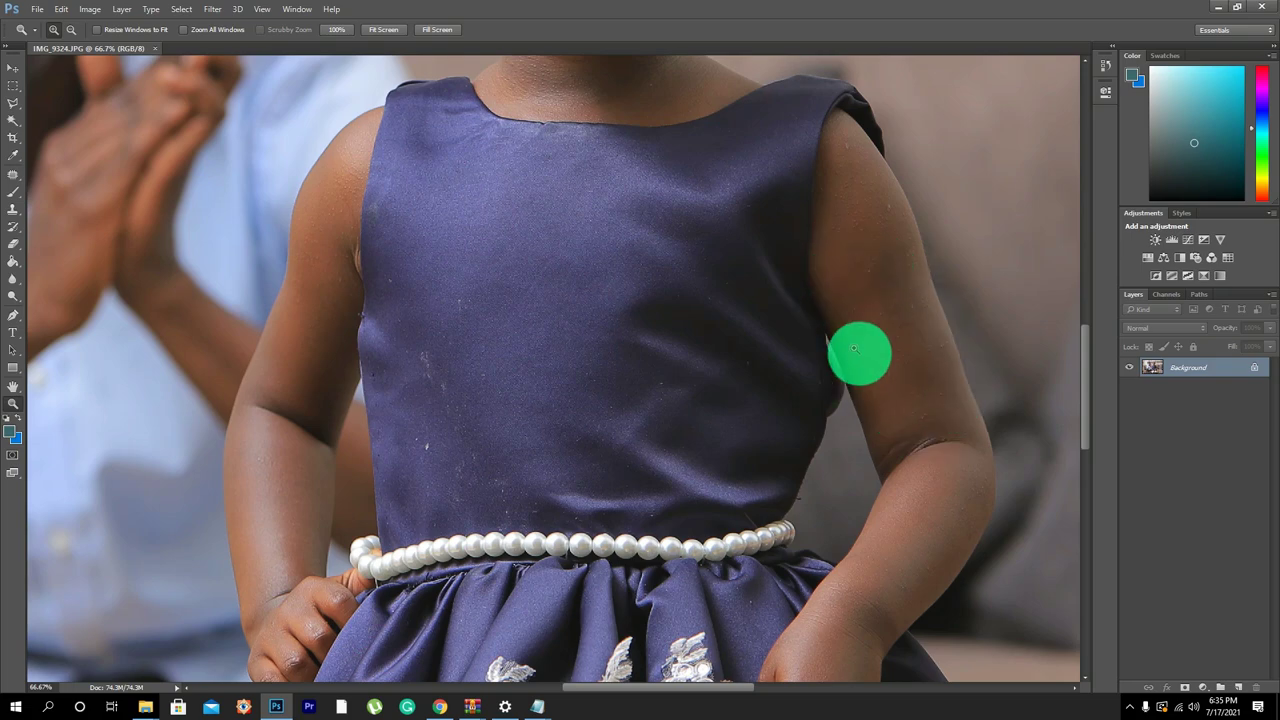
left_click_drag(549, 213, 551, 486)
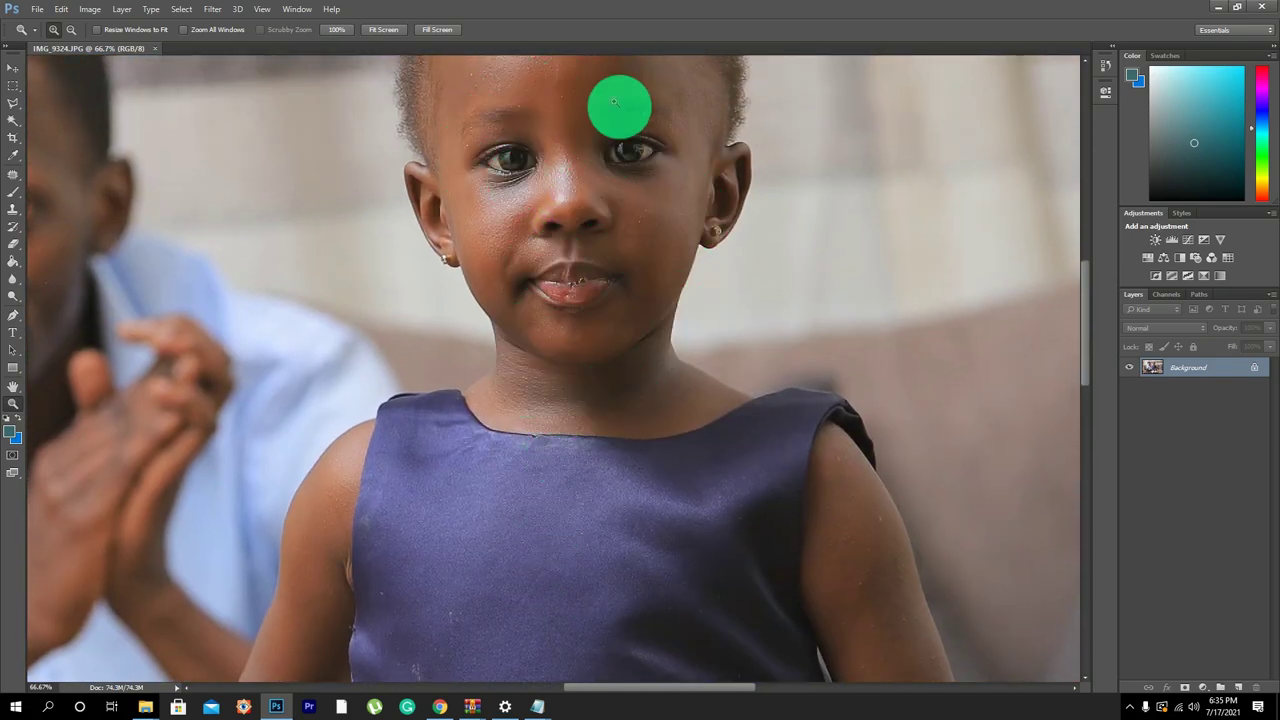
left_click_drag(603, 551, 614, 283)
scroll(614, 283, "down", 15)
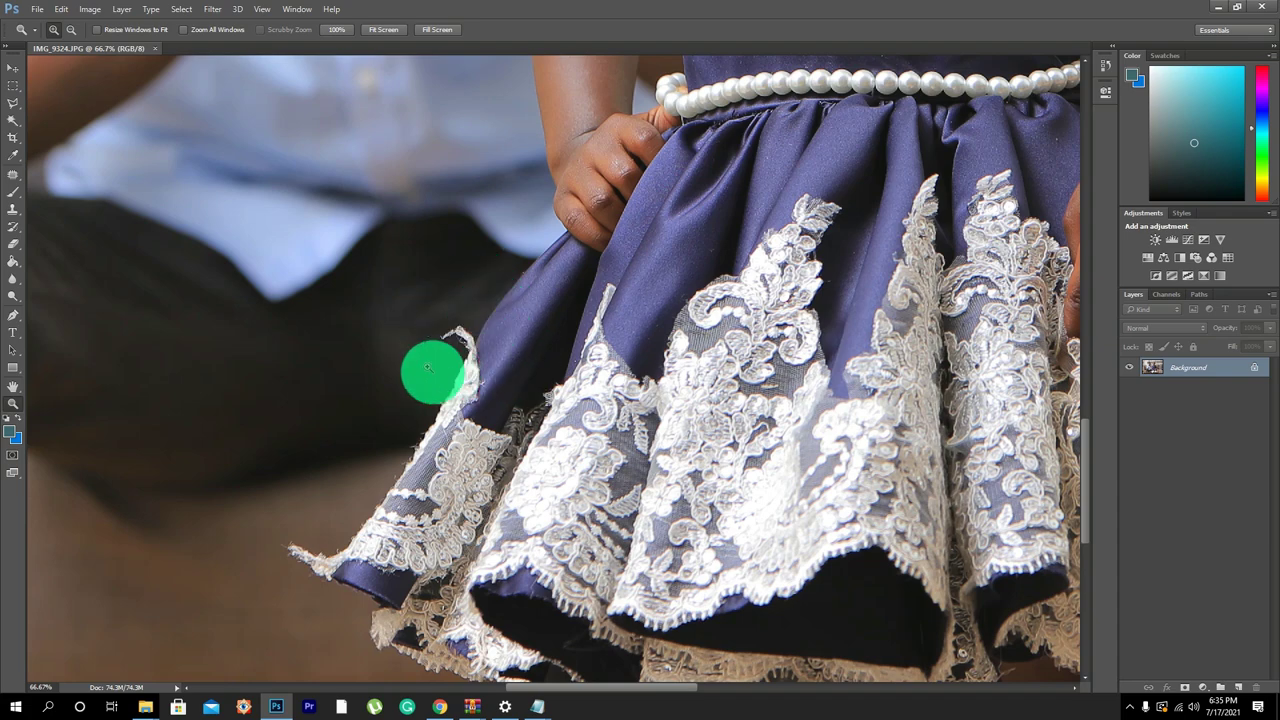
left_click(467, 441)
scroll(547, 333, "down", 3)
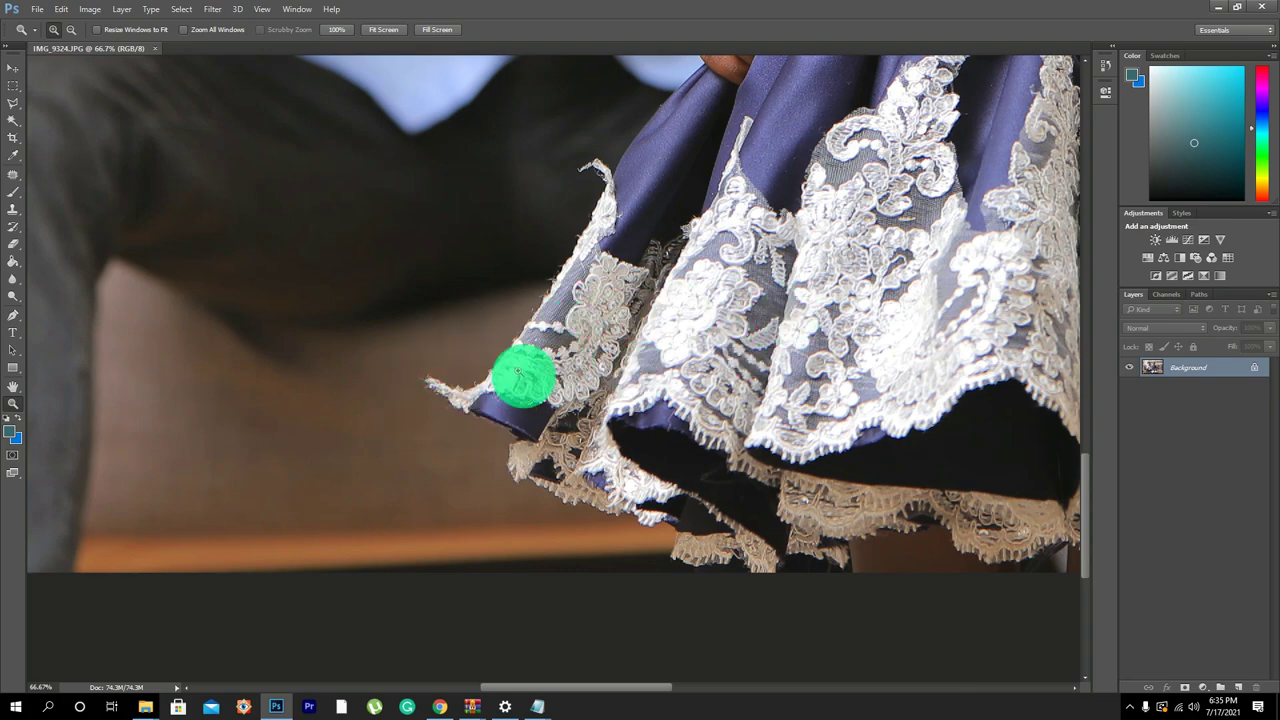
left_click_drag(759, 307, 290, 322)
left_click_drag(657, 346, 526, 537)
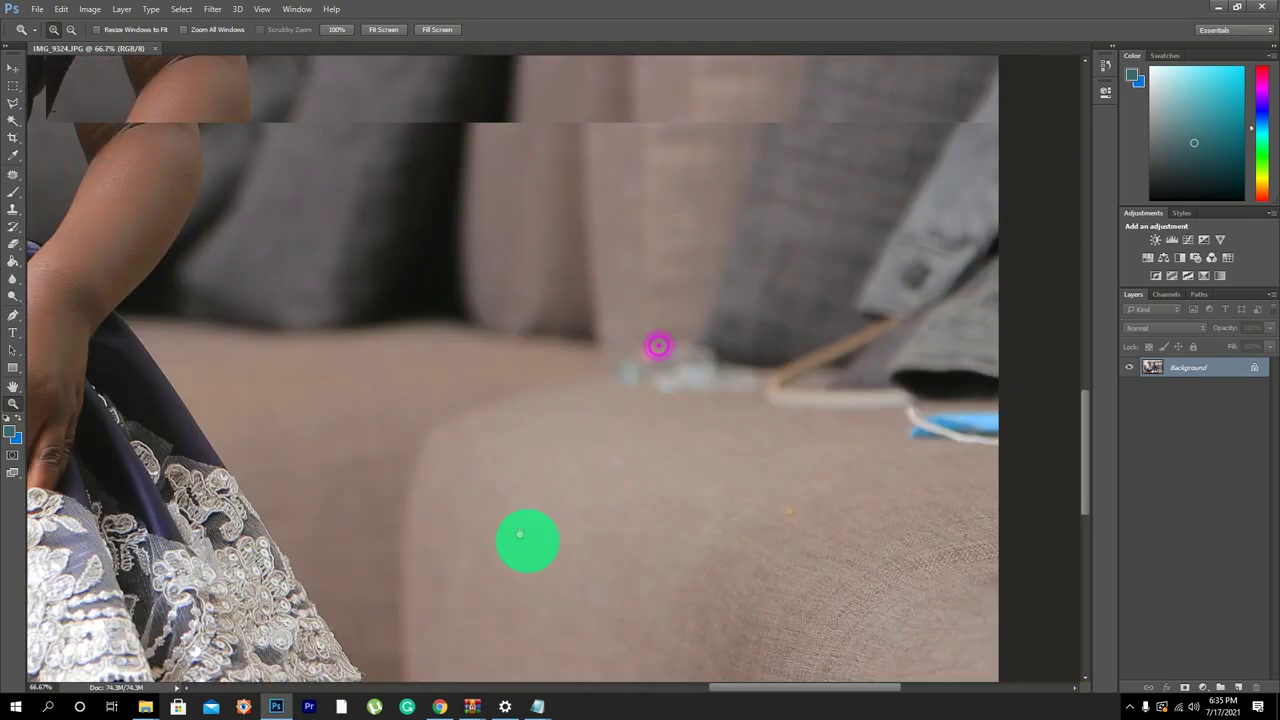
left_click_drag(563, 286, 591, 298)
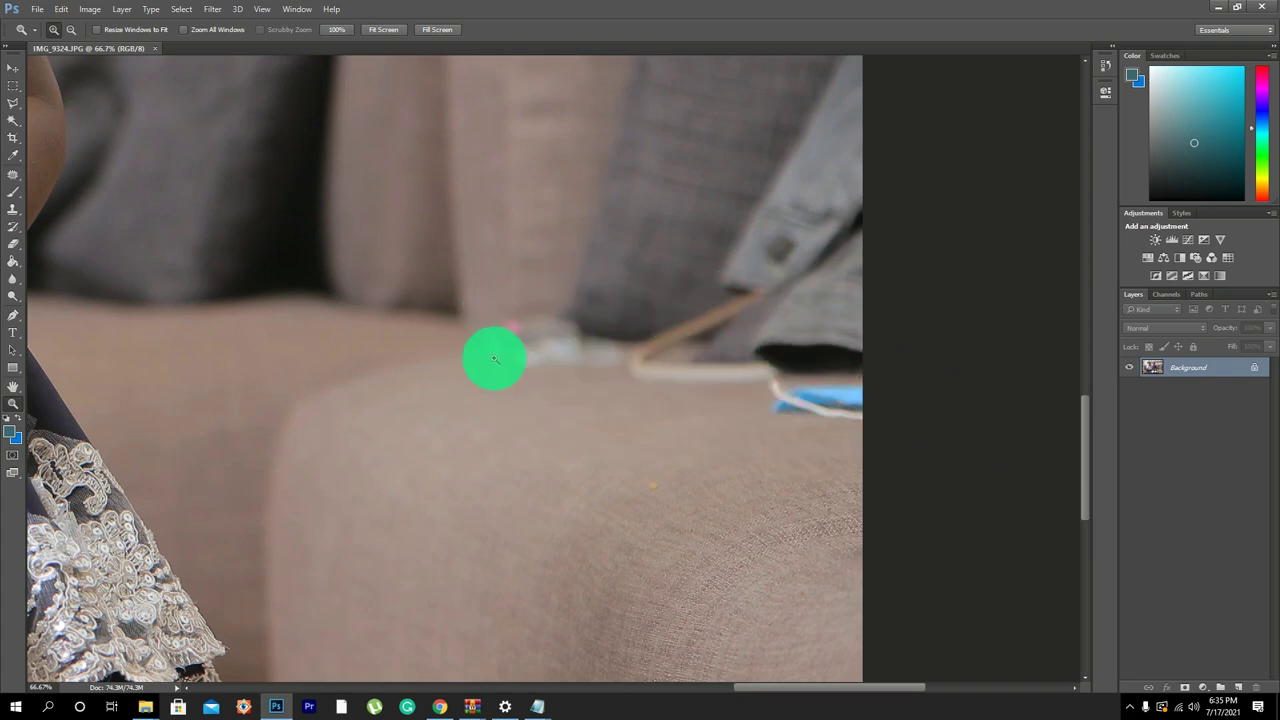
left_click(348, 295, "alt")
left_click(352, 296, "alt")
left_click(355, 297, "alt")
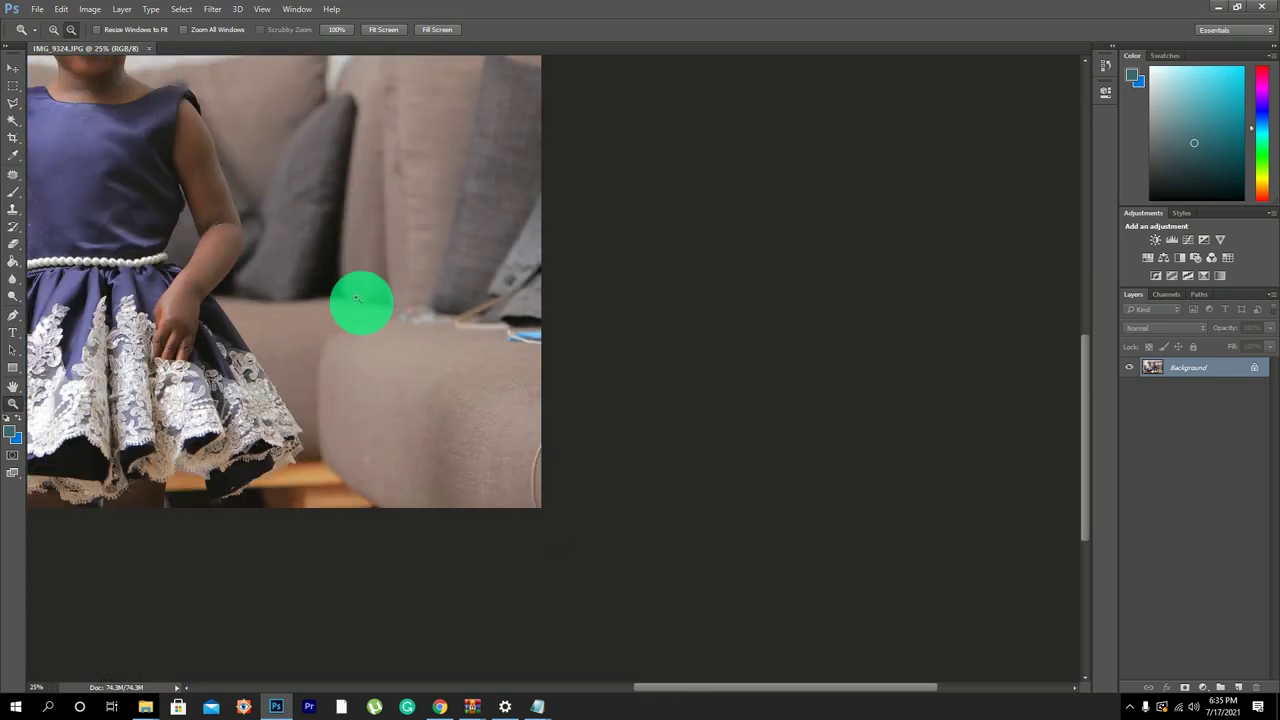
left_click_drag(350, 193, 703, 371)
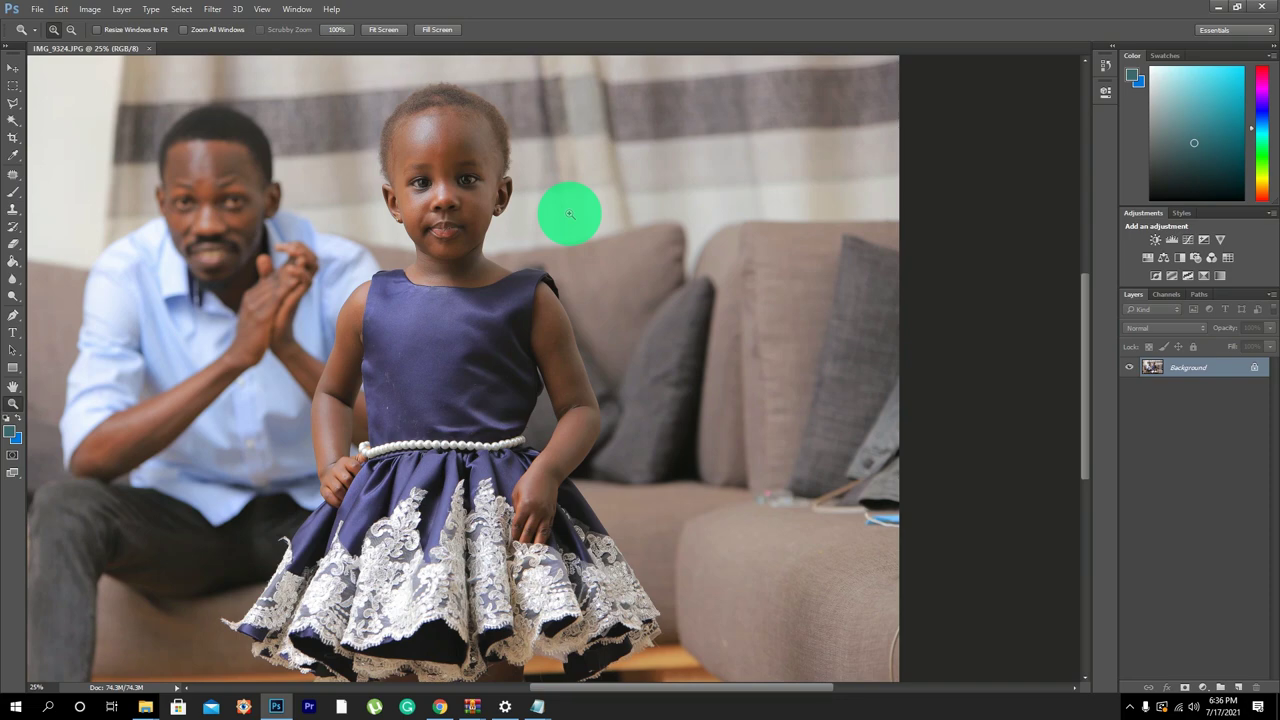
left_click_drag(503, 286, 694, 290)
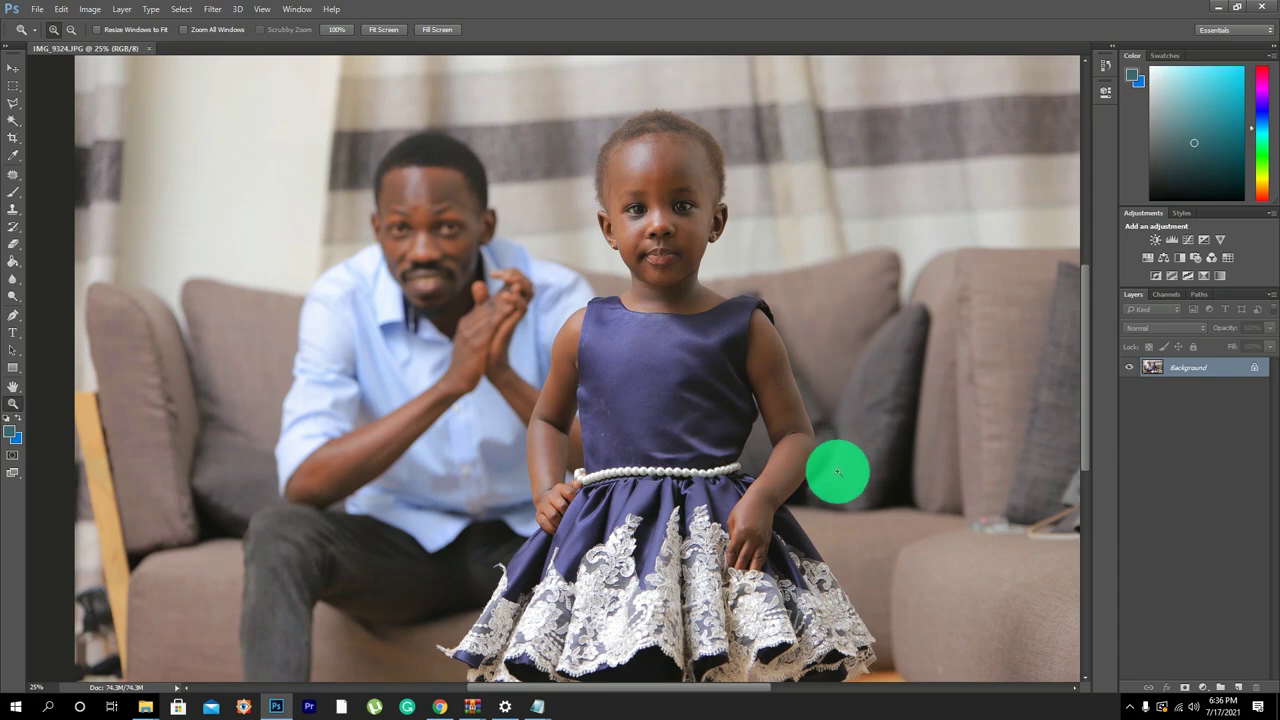
left_click(706, 171)
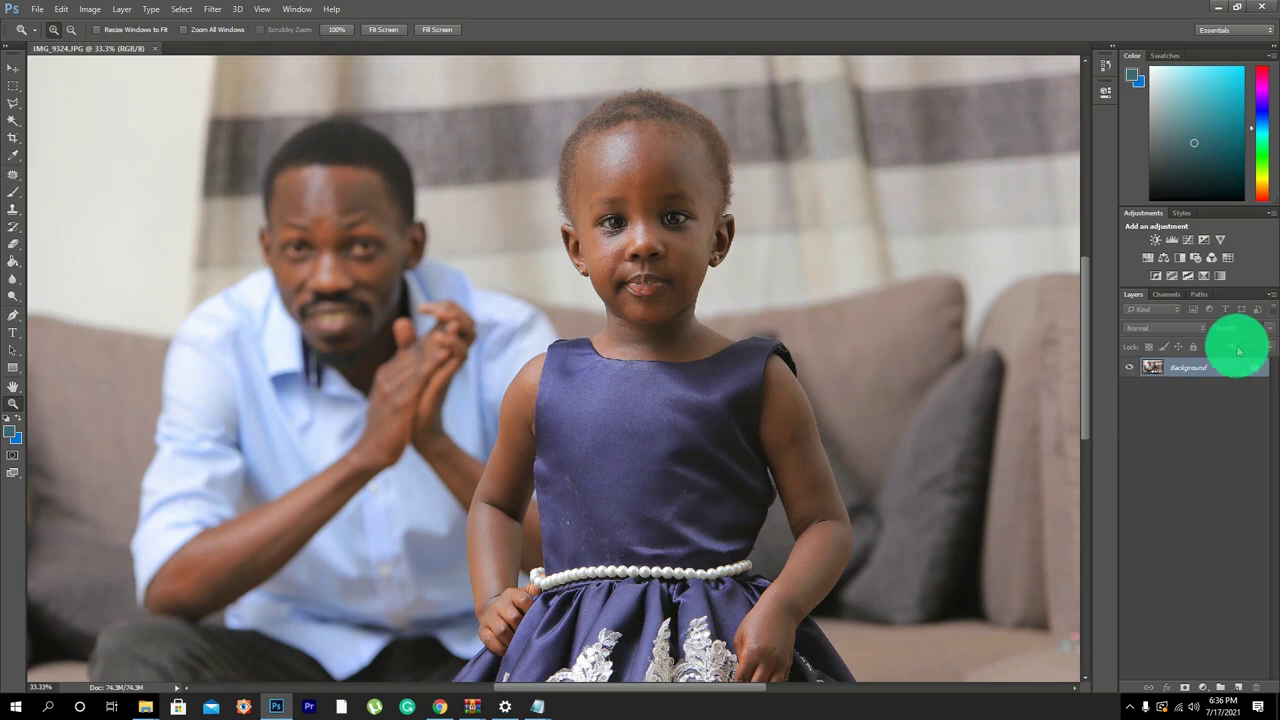
left_click(672, 207)
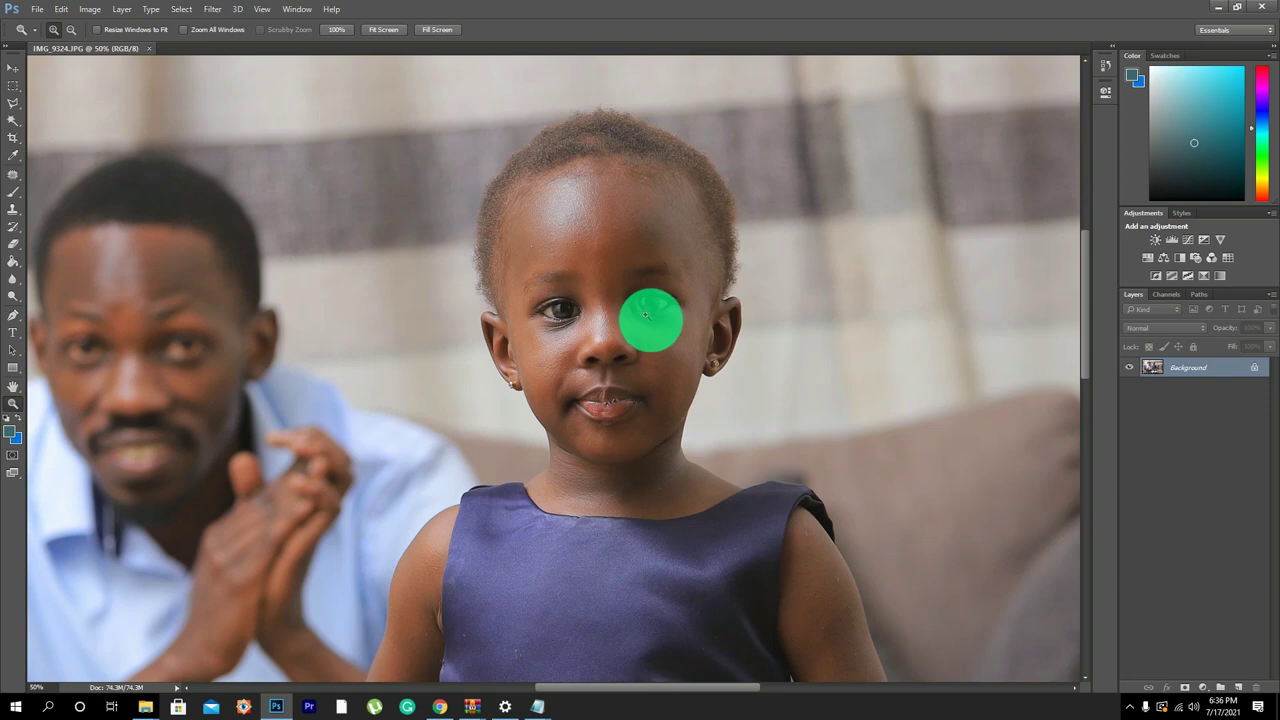
left_click(648, 244)
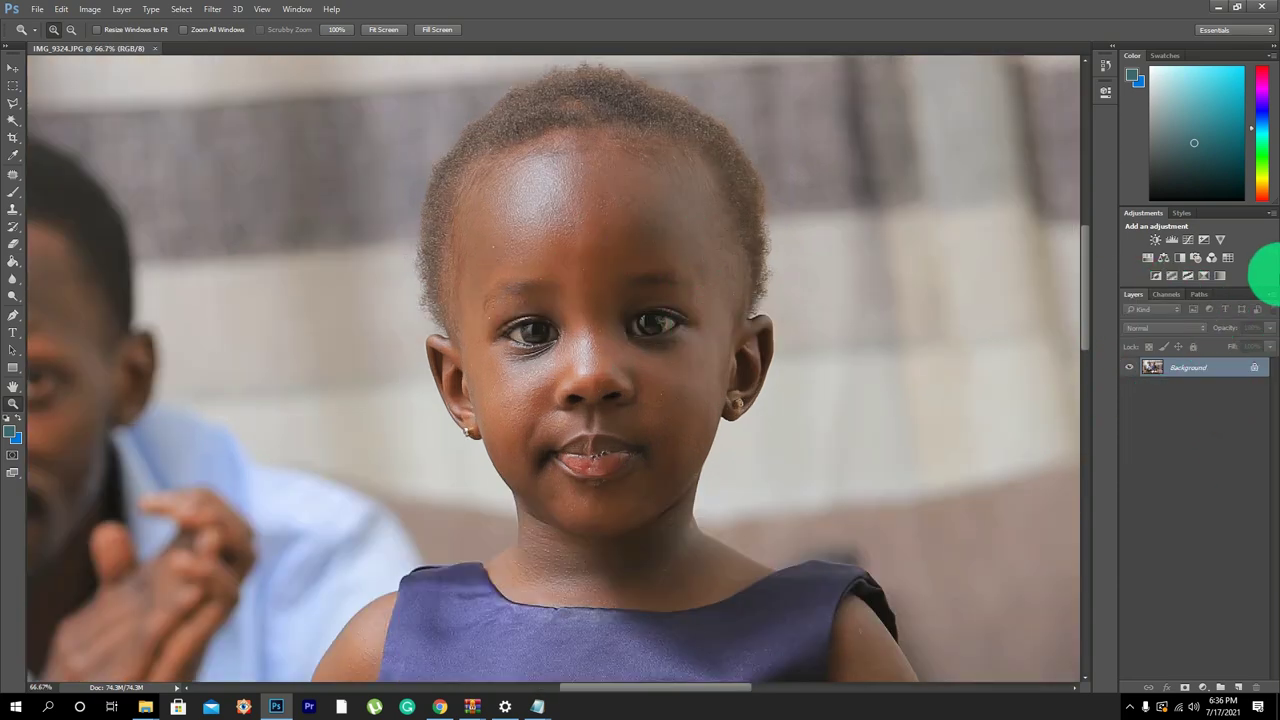
left_click(287, 10)
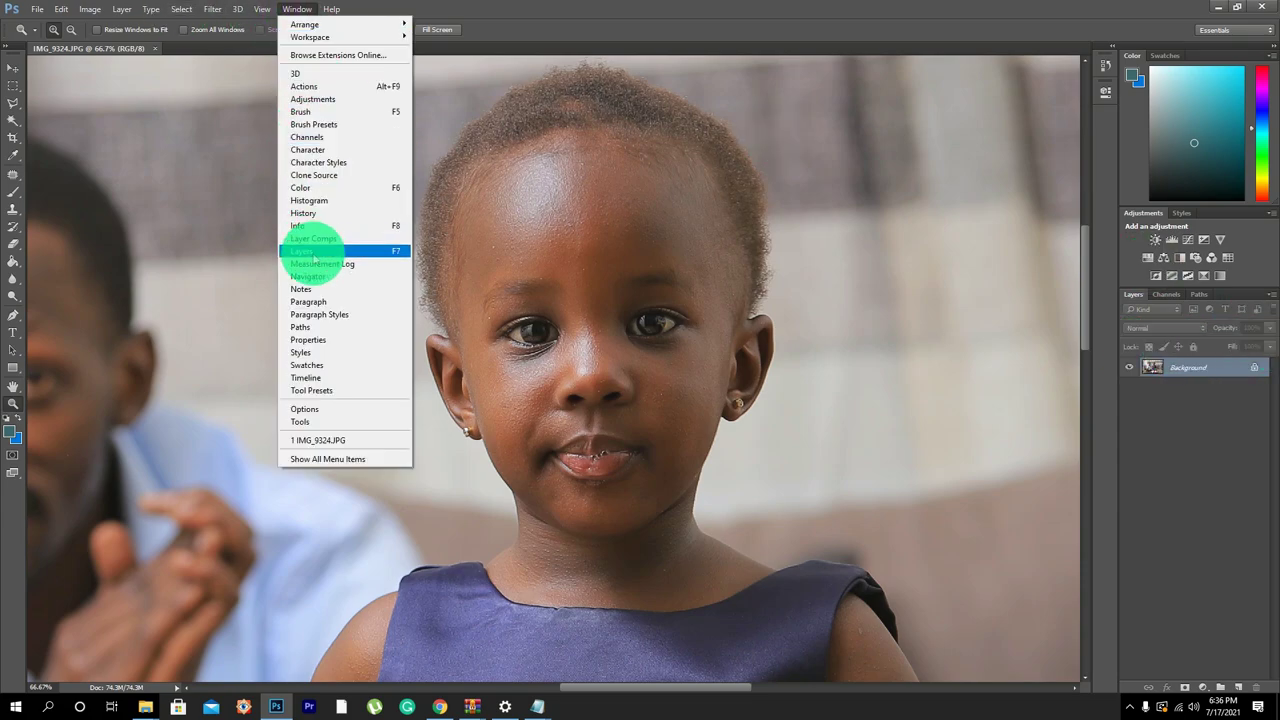
left_click(1203, 366)
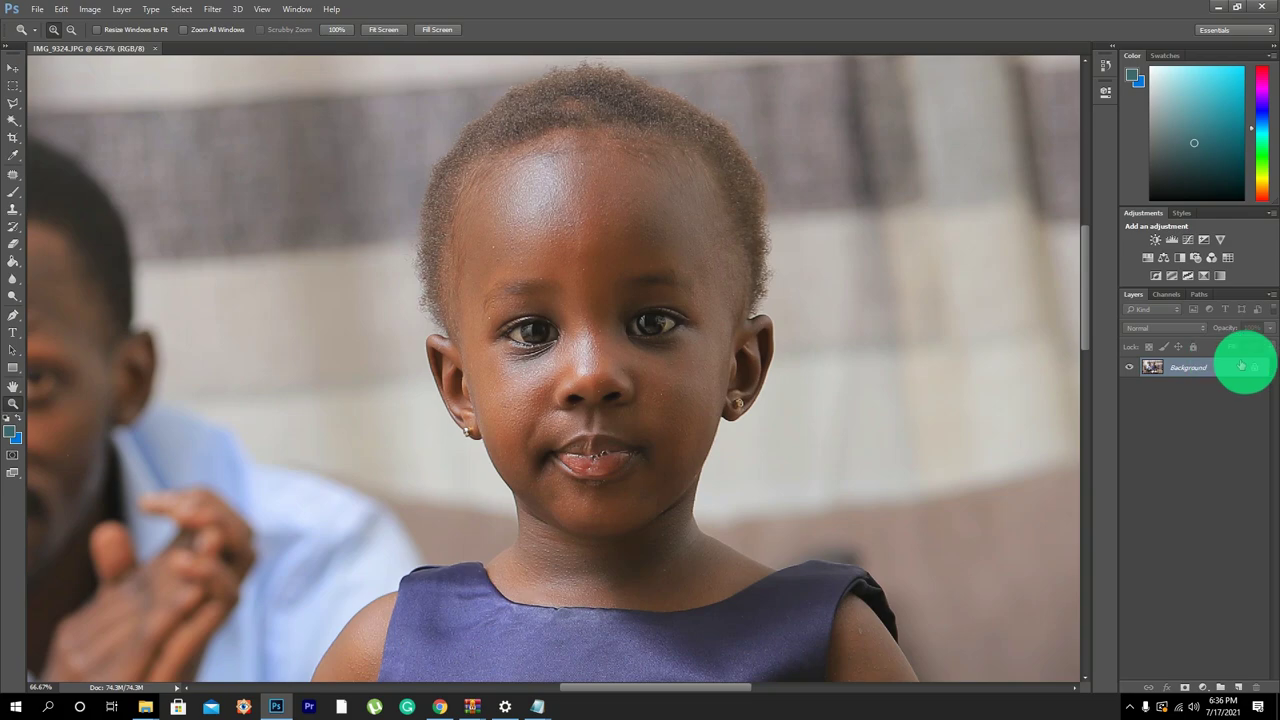
left_click(1238, 688)
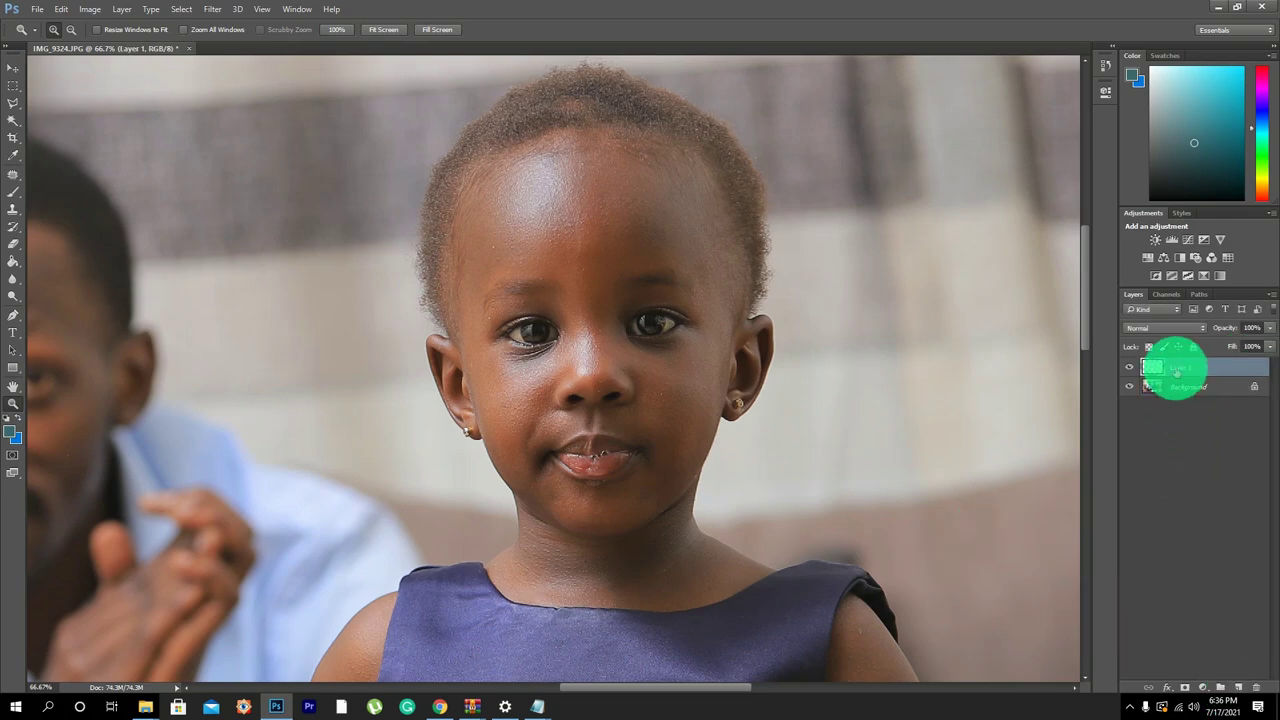
left_click(1225, 368)
double_click(1180, 368)
left_click_drag(1238, 367, 1256, 687)
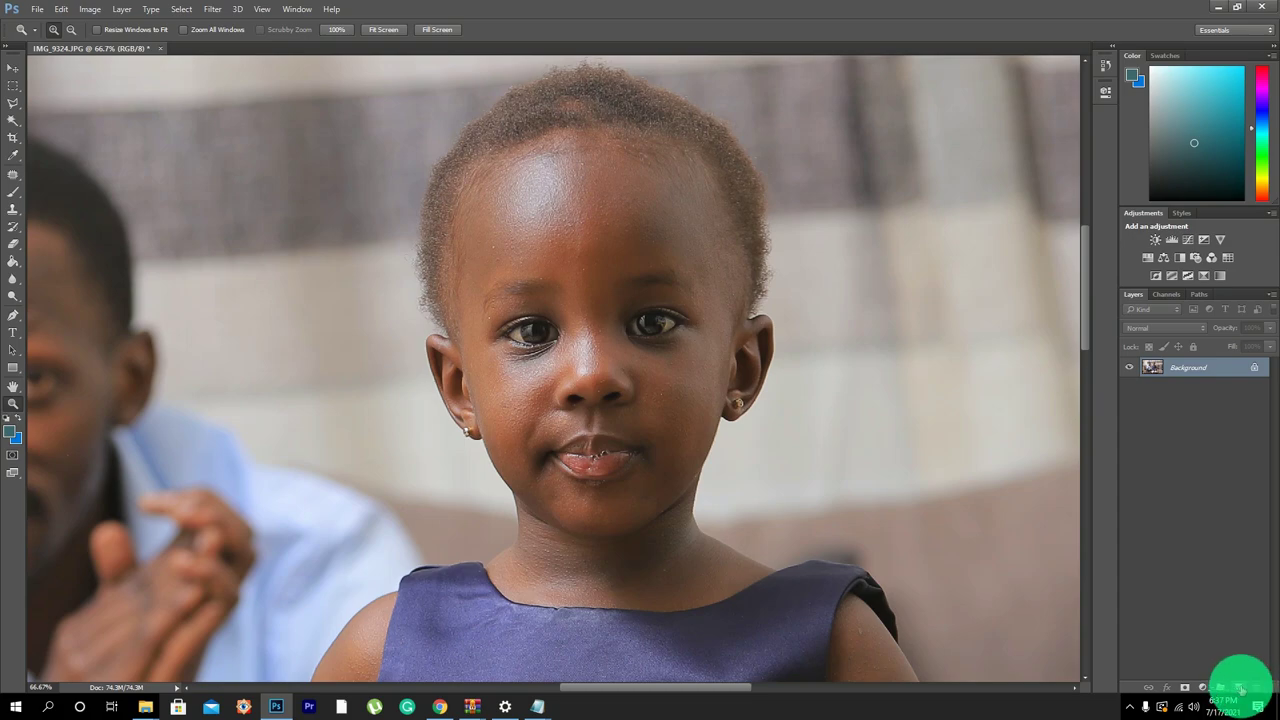
Add an empty layer named 'pimples and blemishes' and zoom to 100% on the forehead.
left_click(1240, 688)
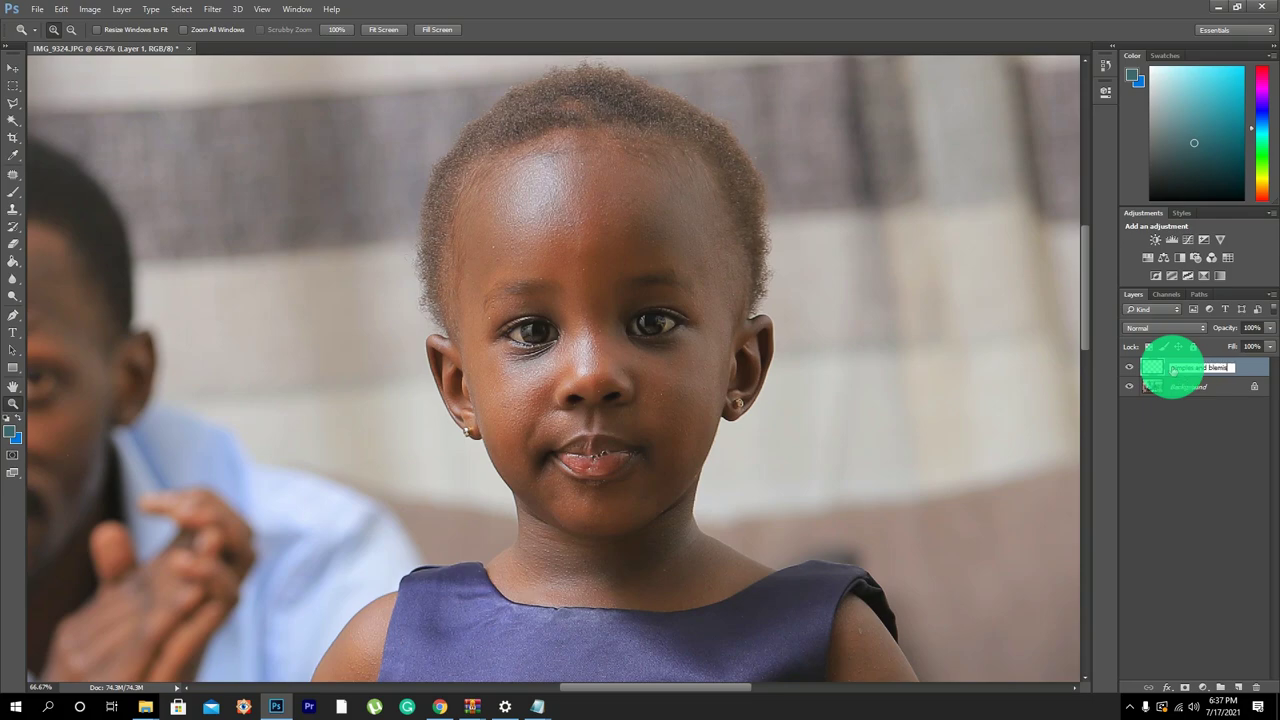
left_click(1200, 434)
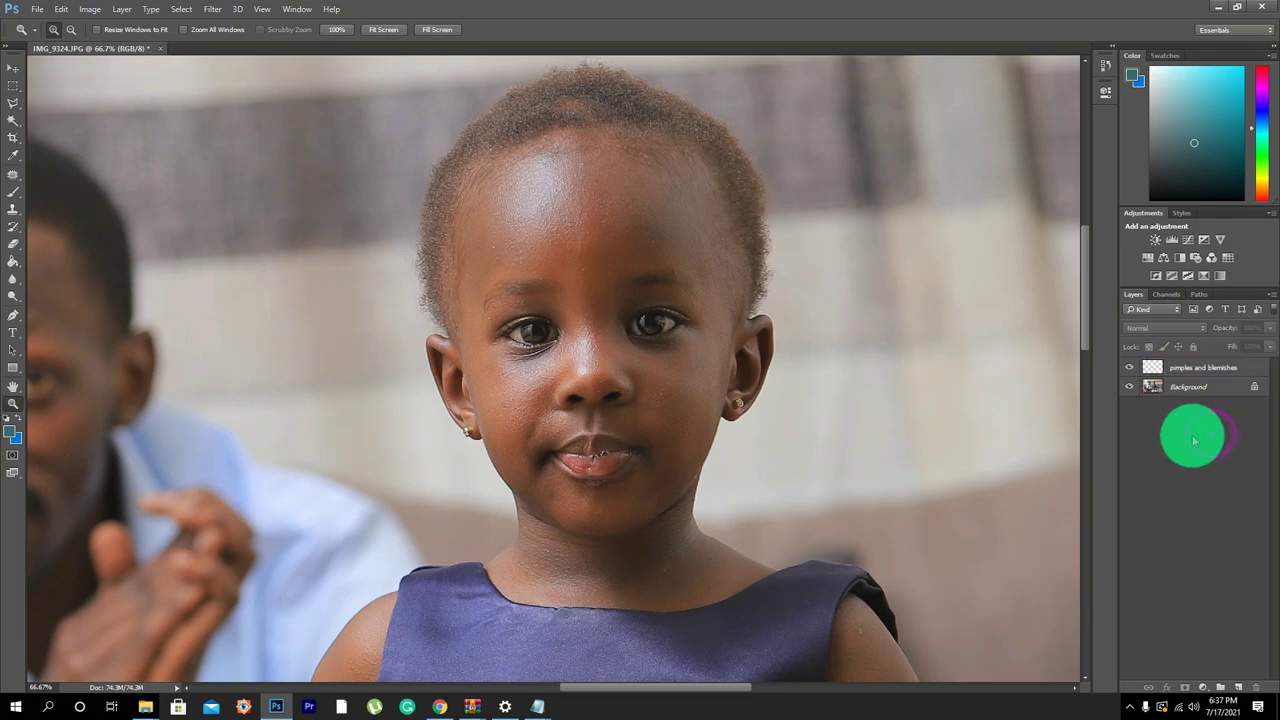
left_click(583, 236)
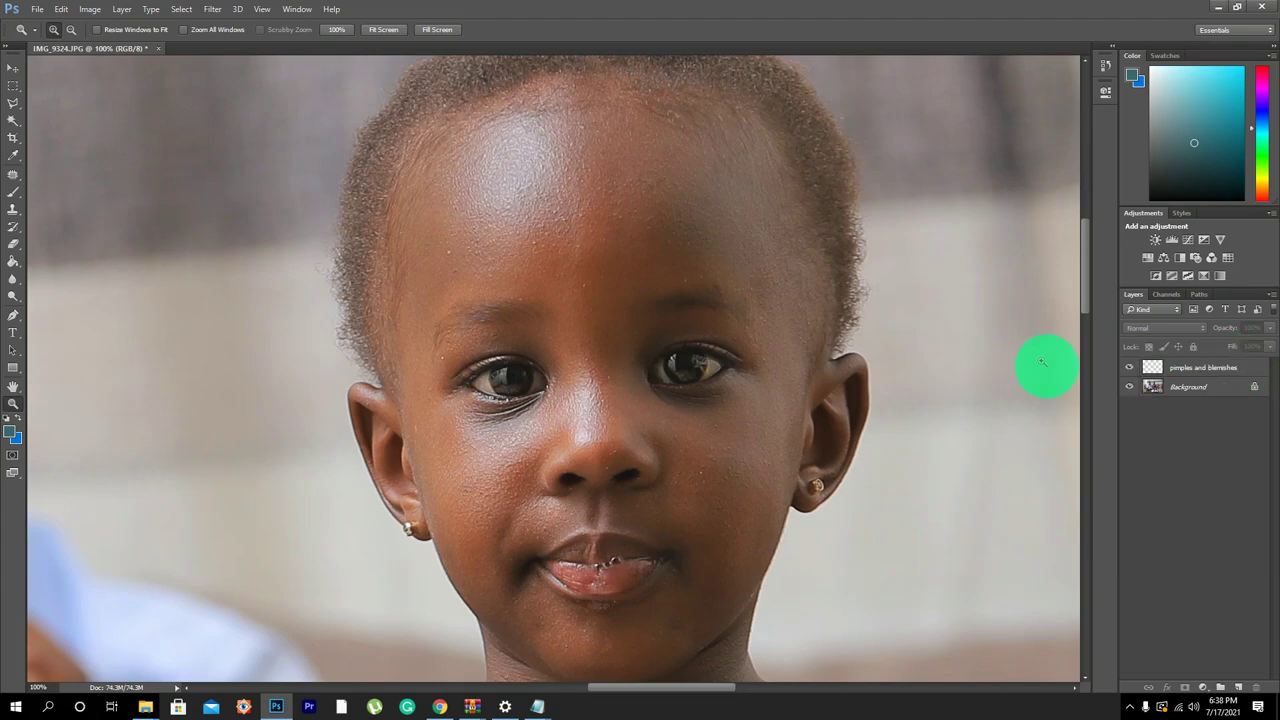
Select the pimples and blemishes layer and zoom back out to show the girl.
left_click(1221, 369)
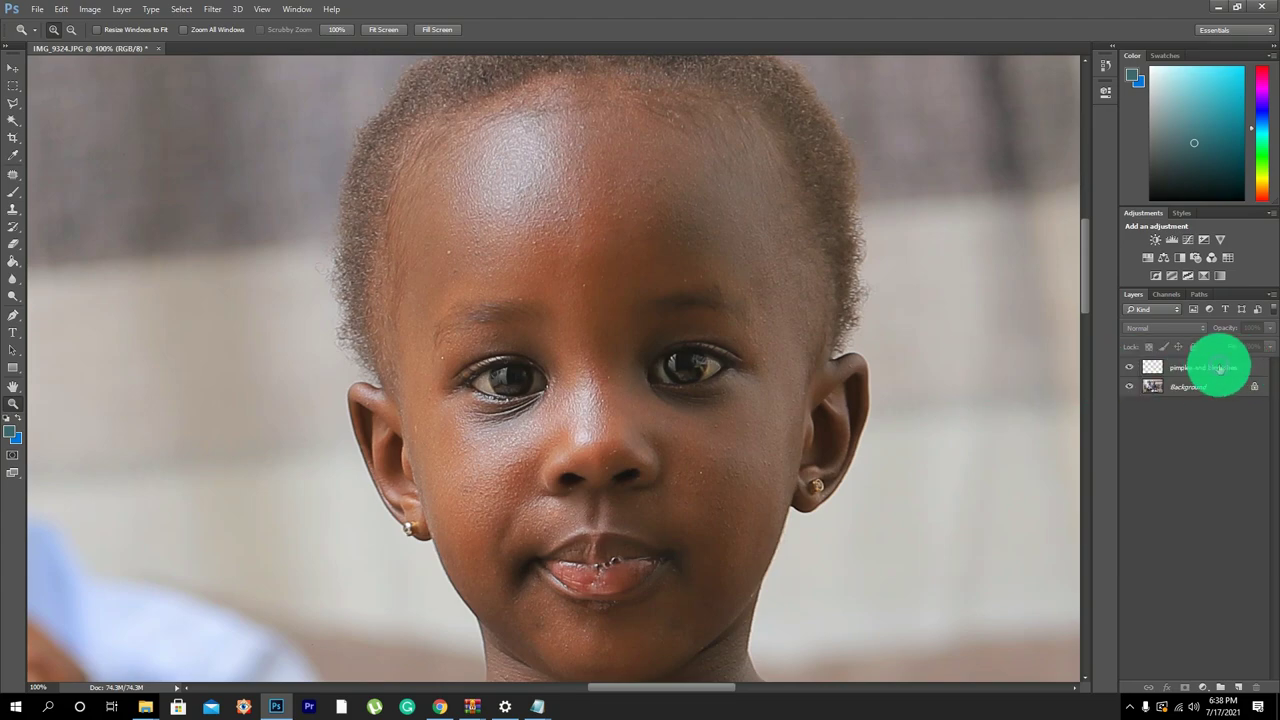
left_click(1219, 369)
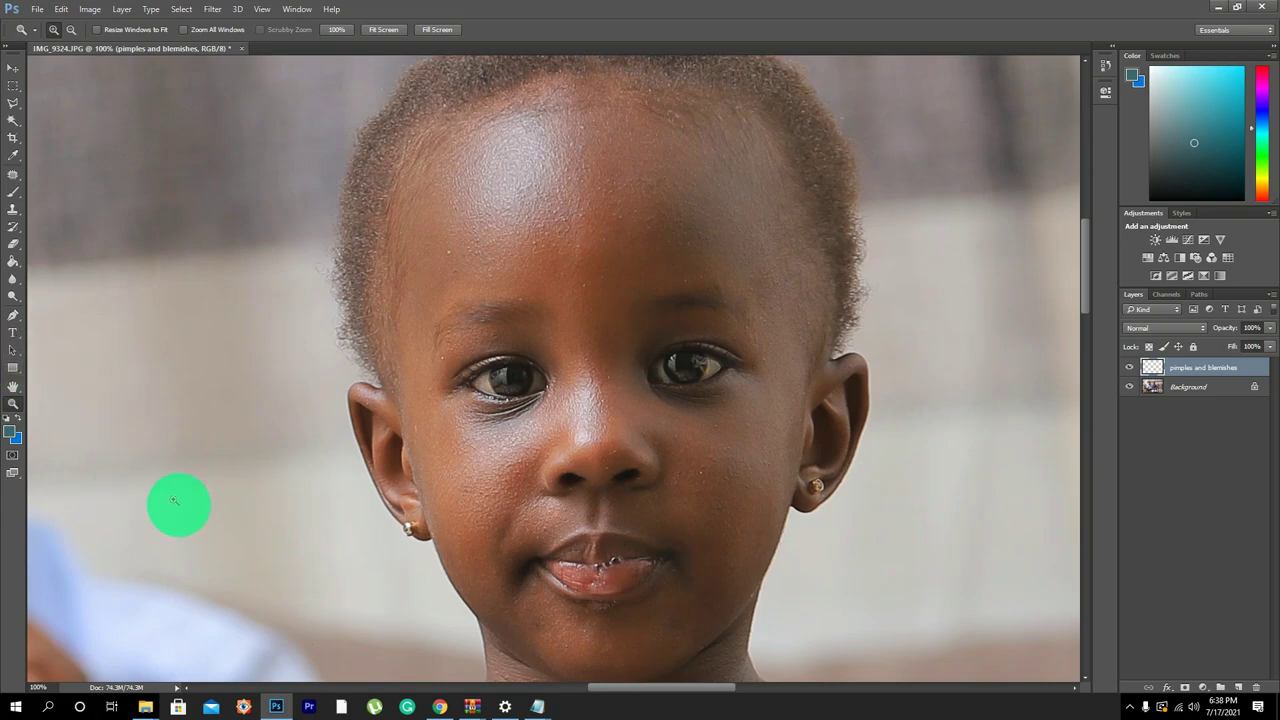
left_click(578, 347, "alt")
left_click(578, 347, "alt")
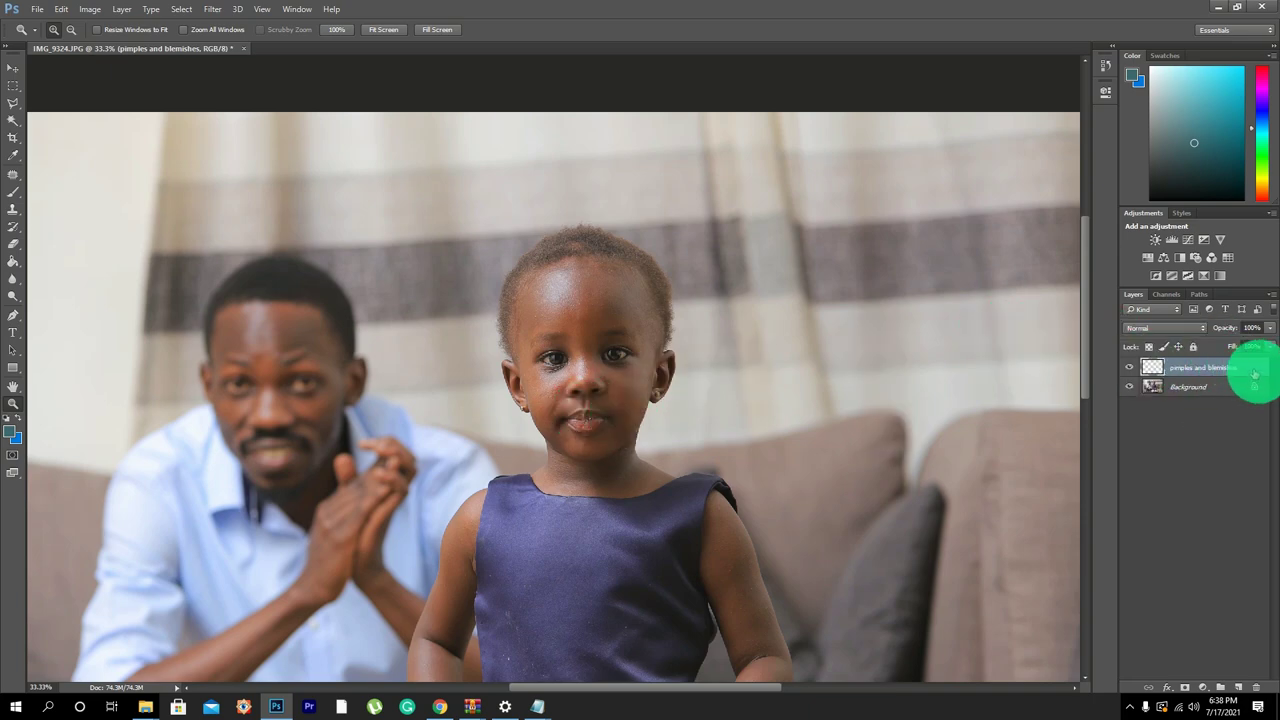
Delete the pimples and blemishes layer and add an empty Layer 1 above Background.
left_click_drag(1255, 375, 1238, 688)
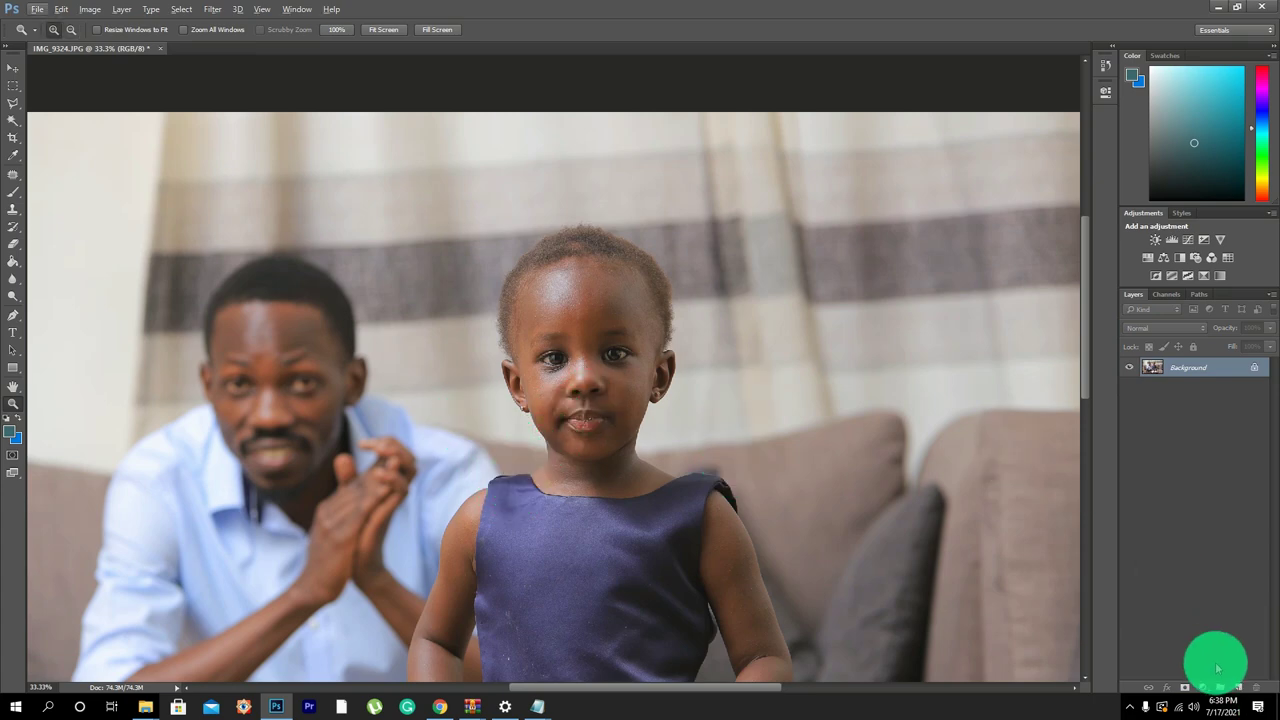
left_click(1238, 688)
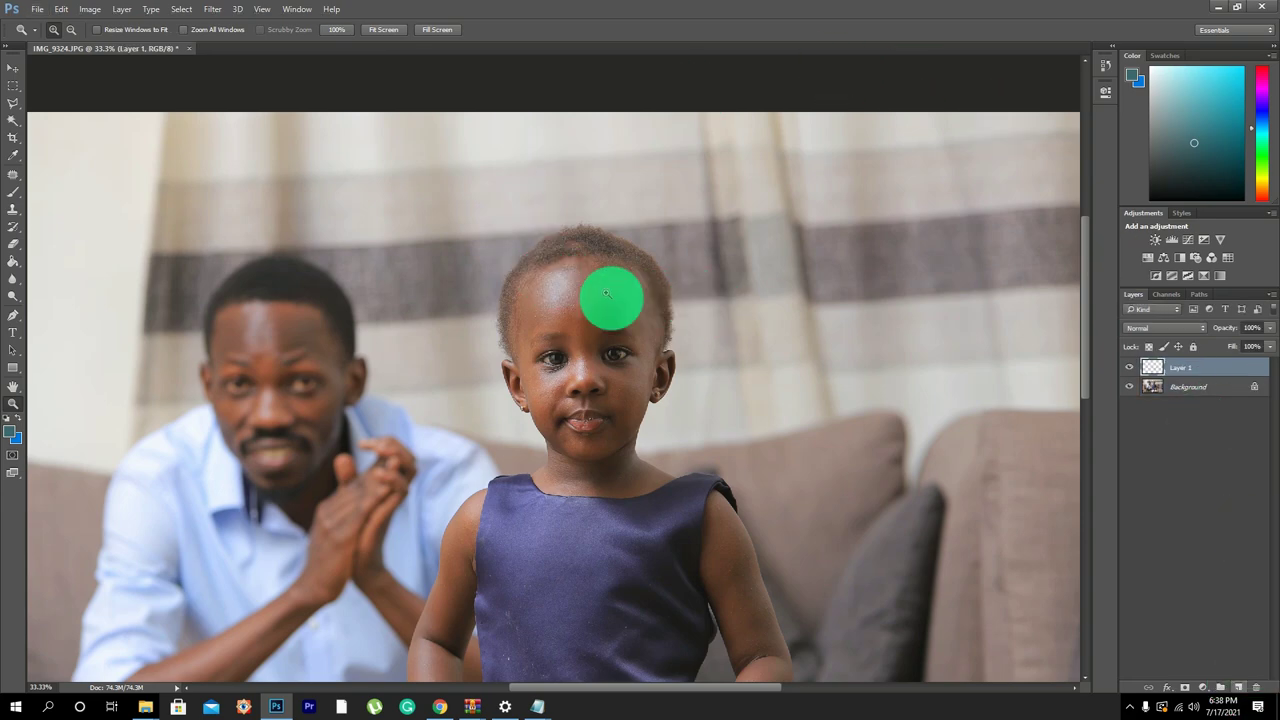
left_click_drag(481, 393, 677, 260)
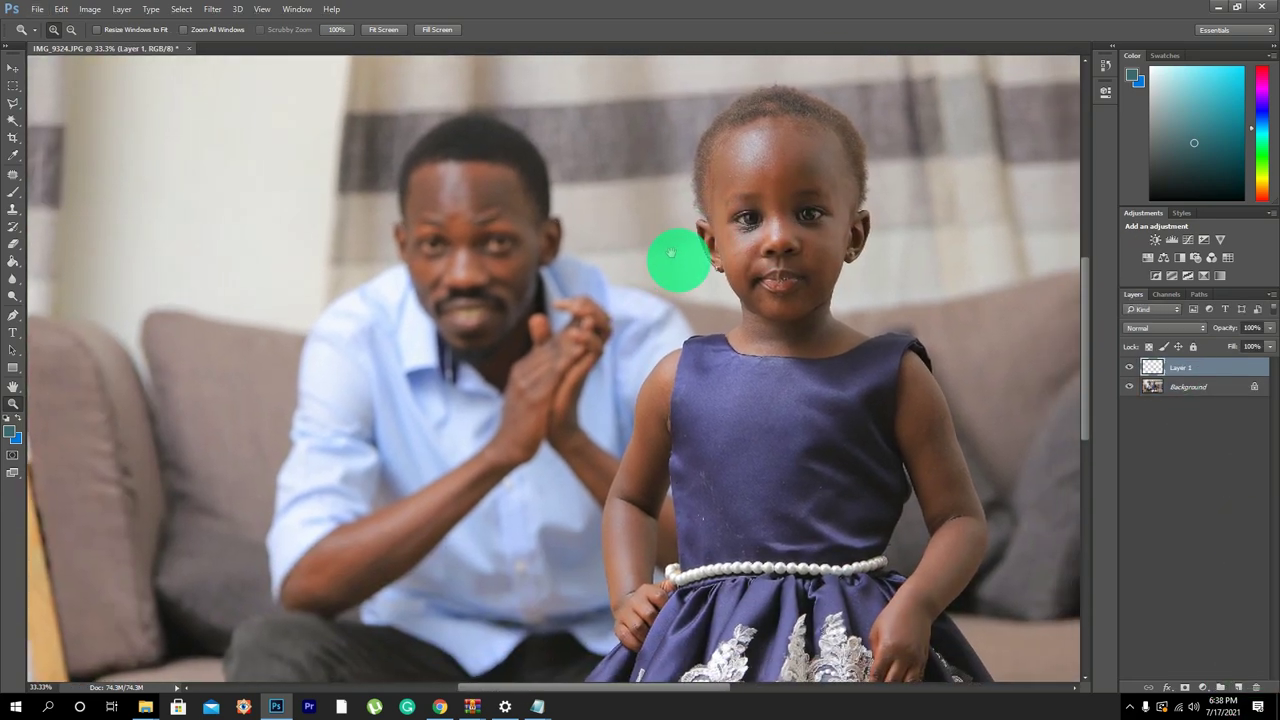
left_click(434, 349, "alt")
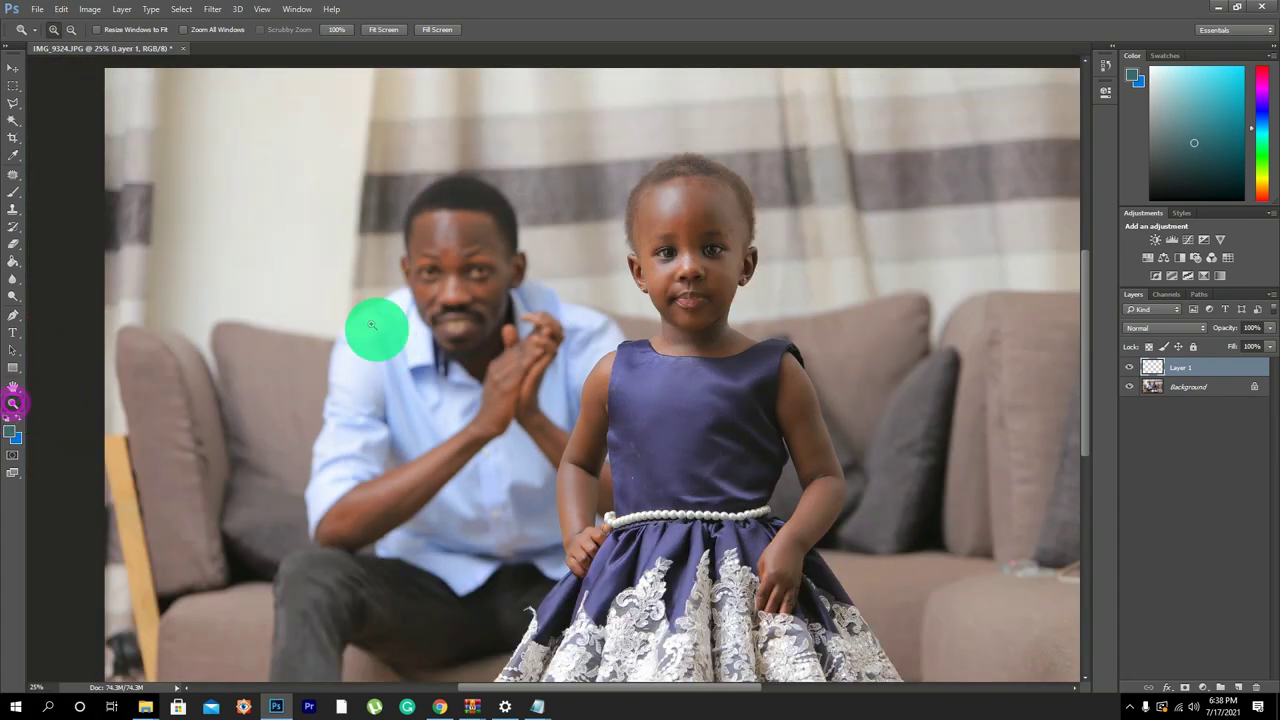
Zoom in on the girl's face, then zoom back out to the whole photo.
left_click(712, 226)
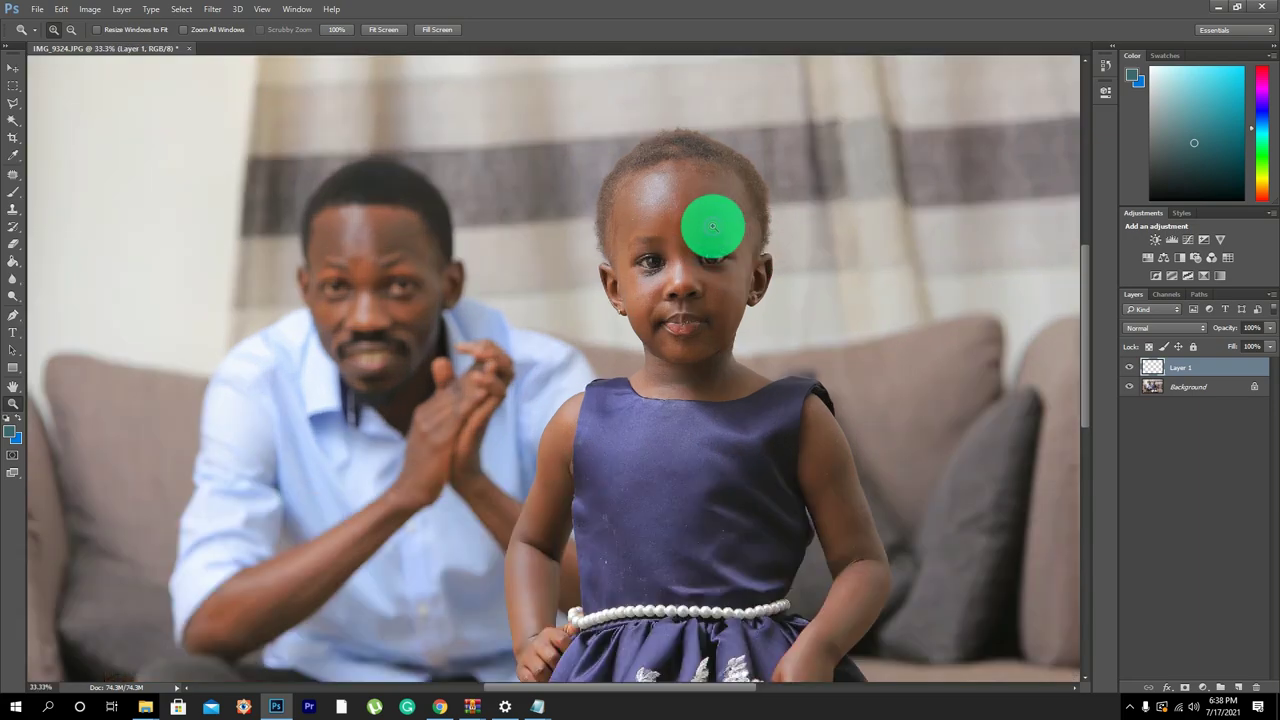
left_click(712, 224)
left_click(701, 279)
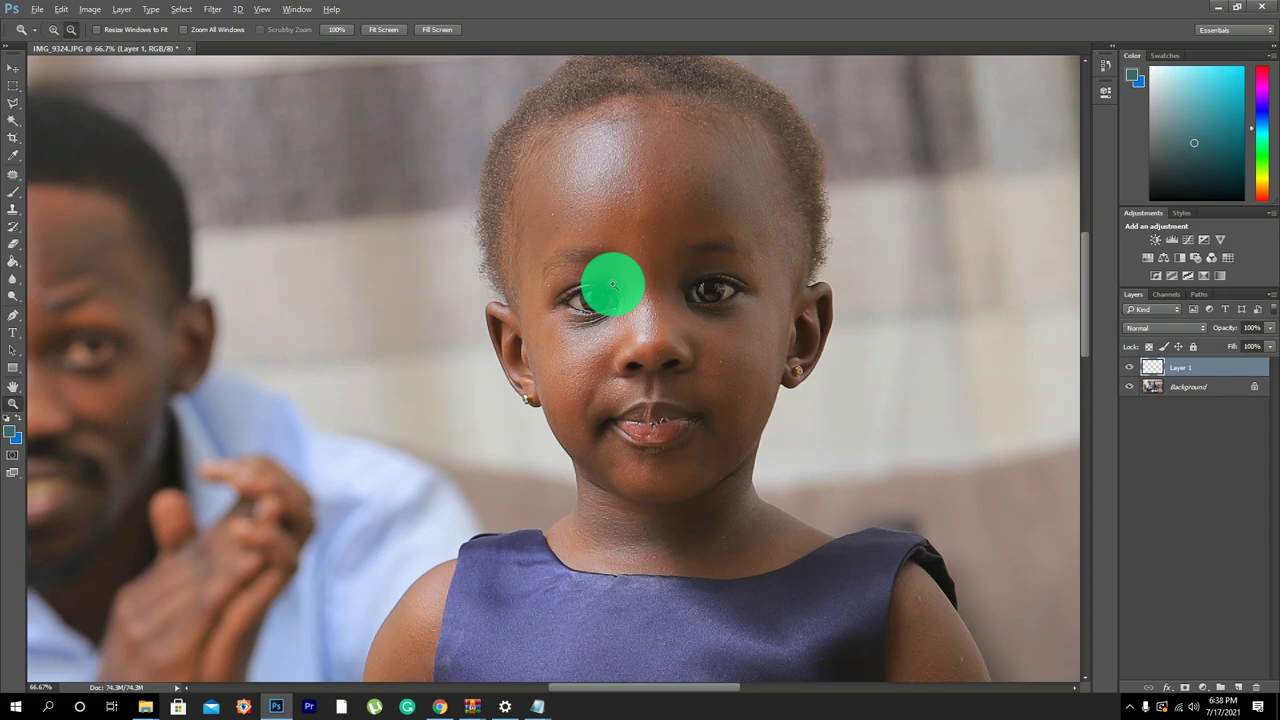
left_click(612, 285, "alt")
left_click(612, 285, "alt")
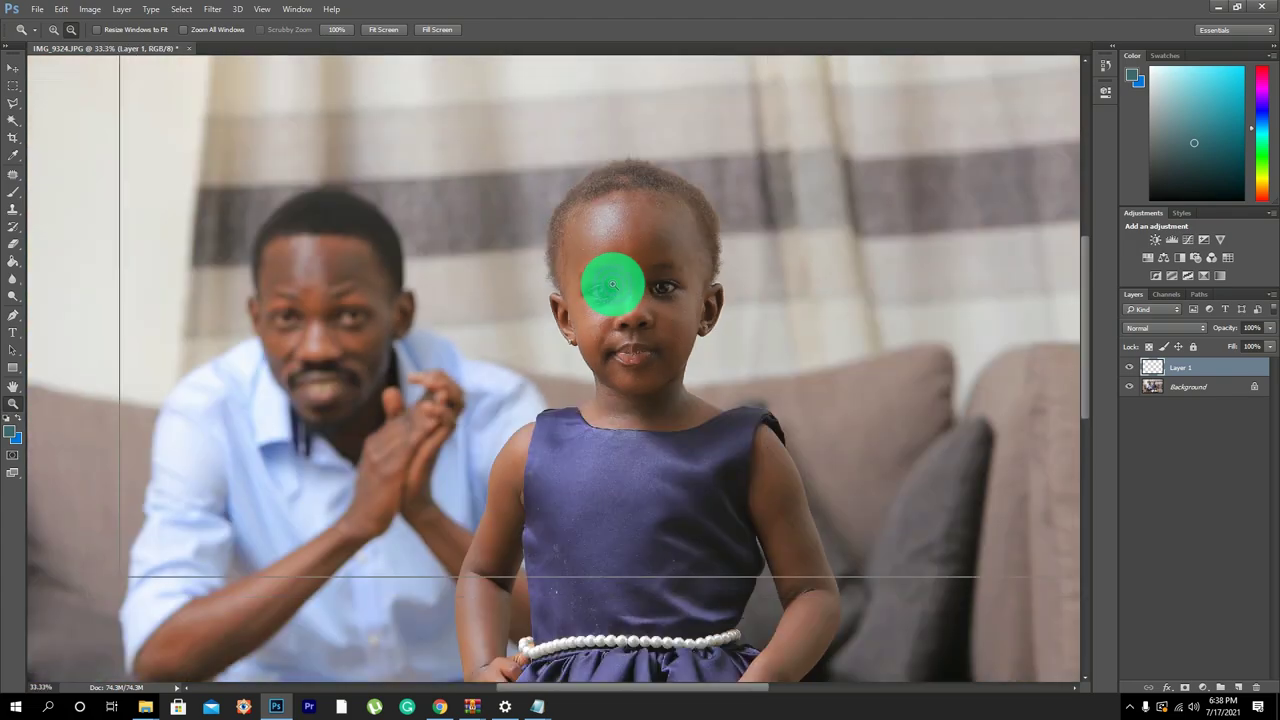
left_click(612, 285, "alt")
left_click(612, 285, "alt")
left_click(612, 285, "alt")
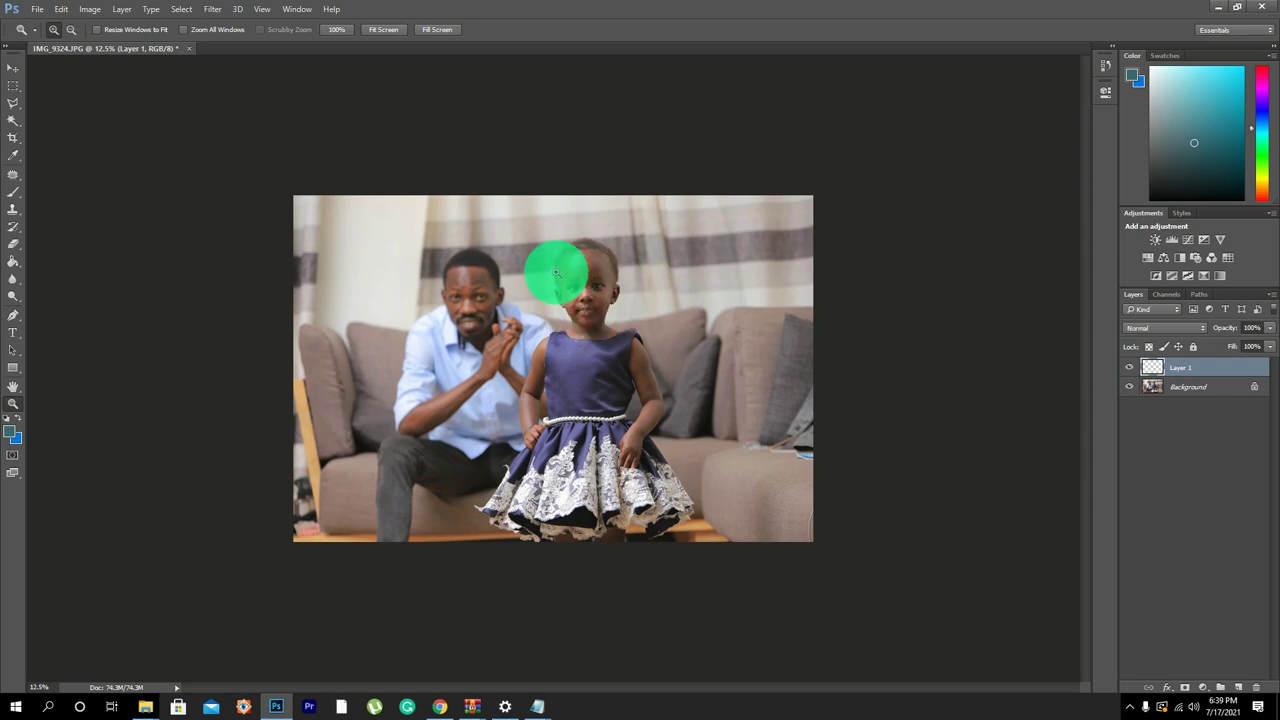
left_click_drag(586, 272, 620, 296)
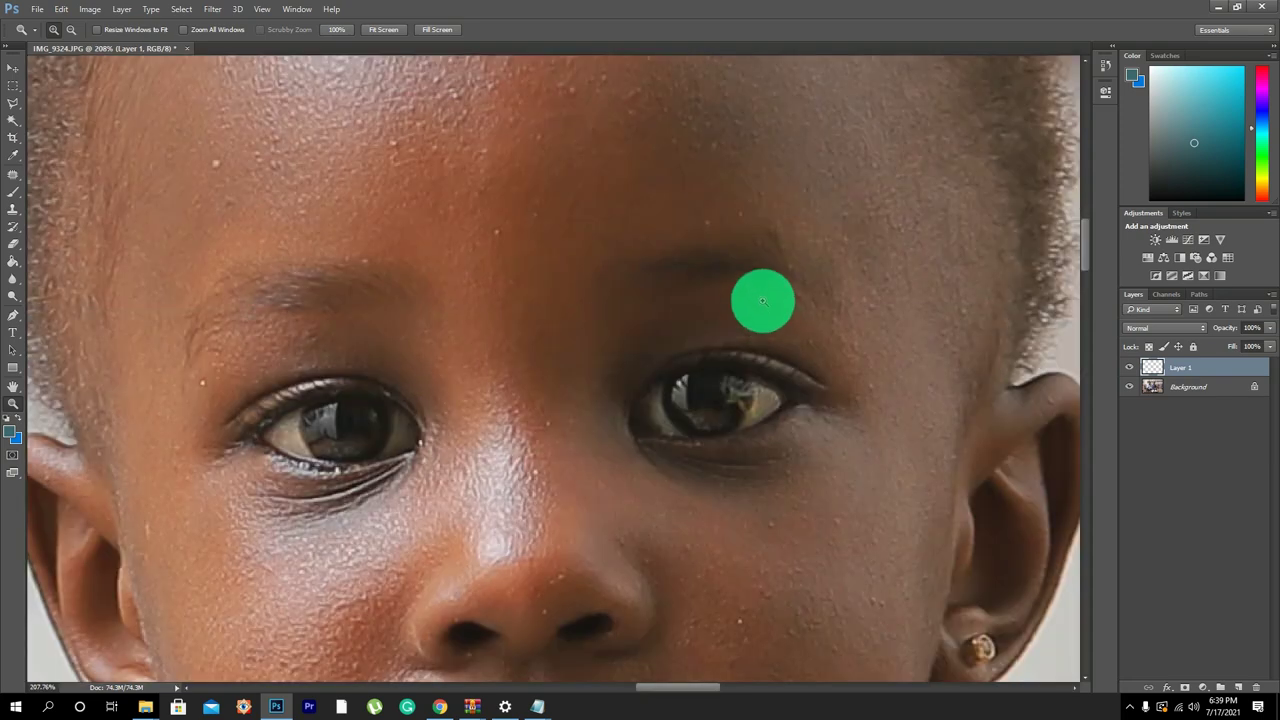
left_click(581, 282, "alt")
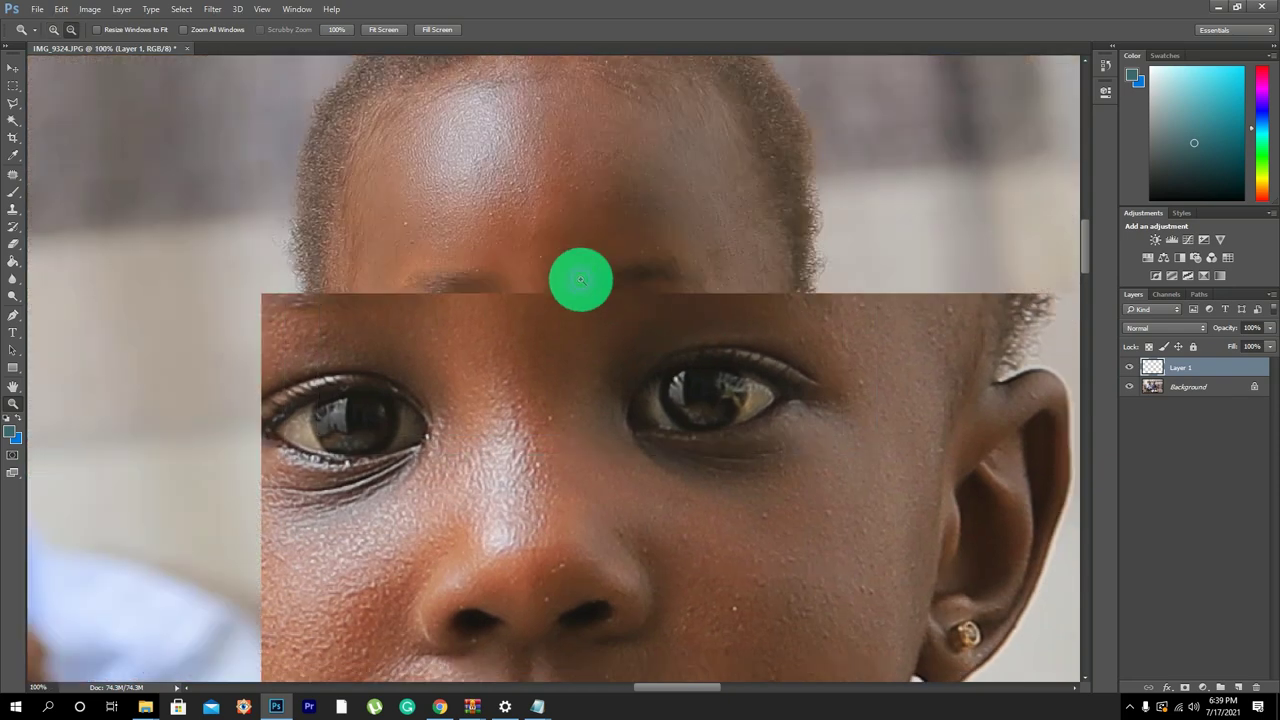
left_click(581, 280, "alt")
left_click(582, 280, "alt")
left_click(583, 281, "alt")
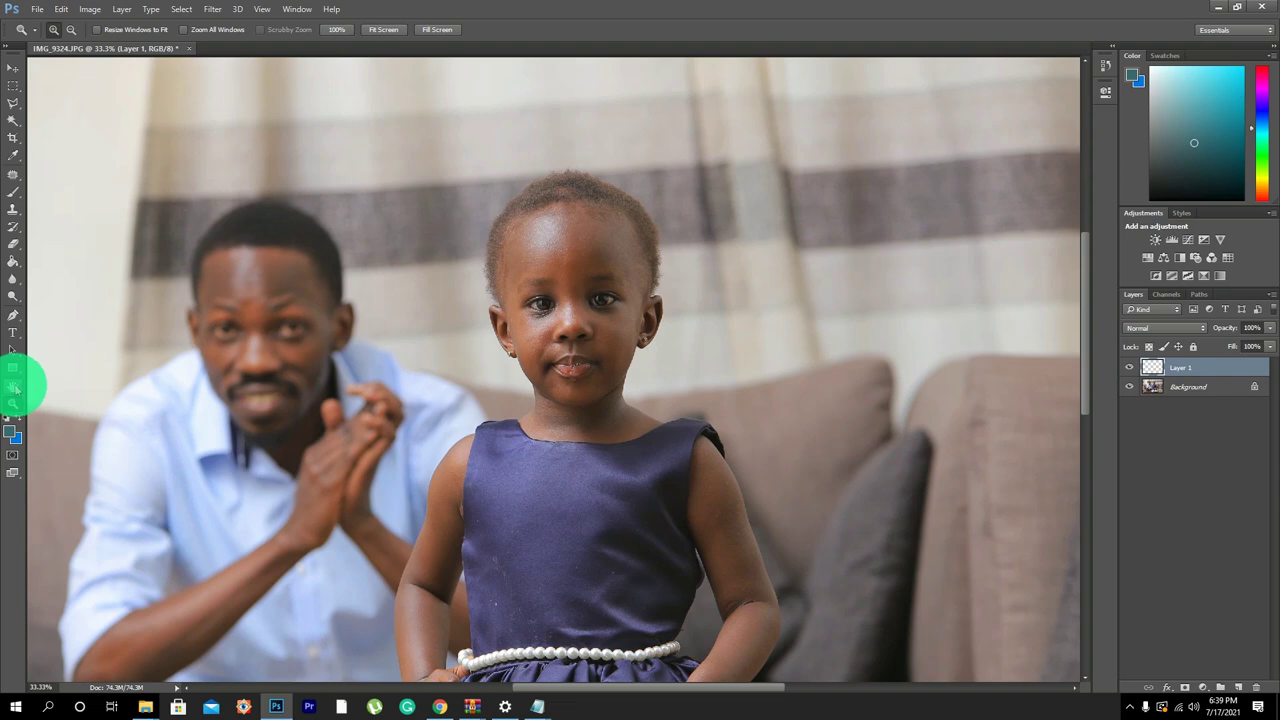
left_click(13, 388)
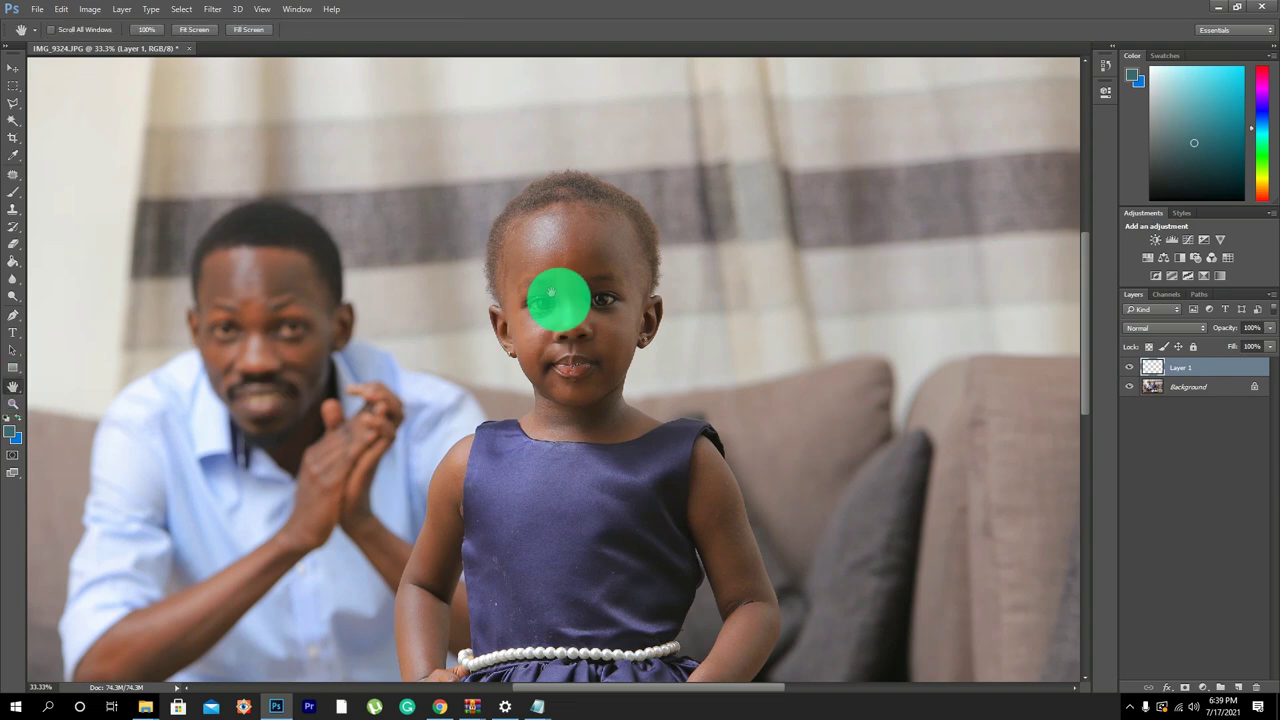
left_click_drag(543, 297, 531, 249)
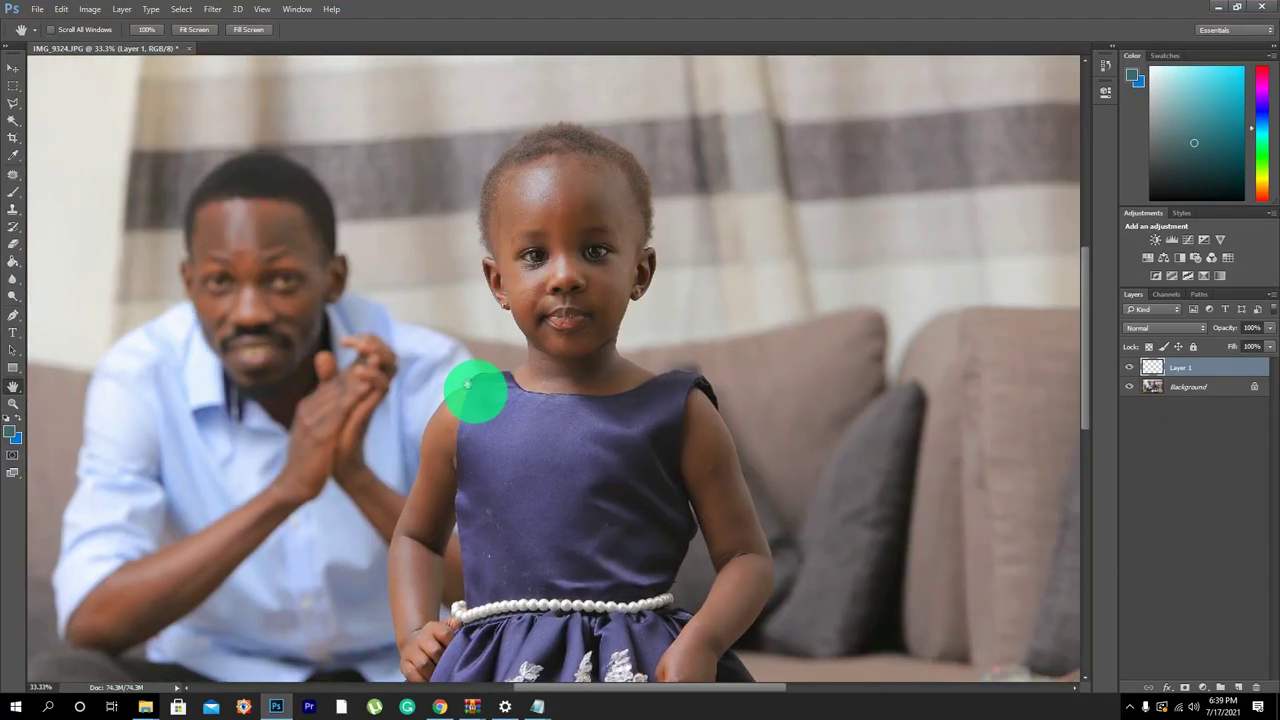
left_click(12, 404)
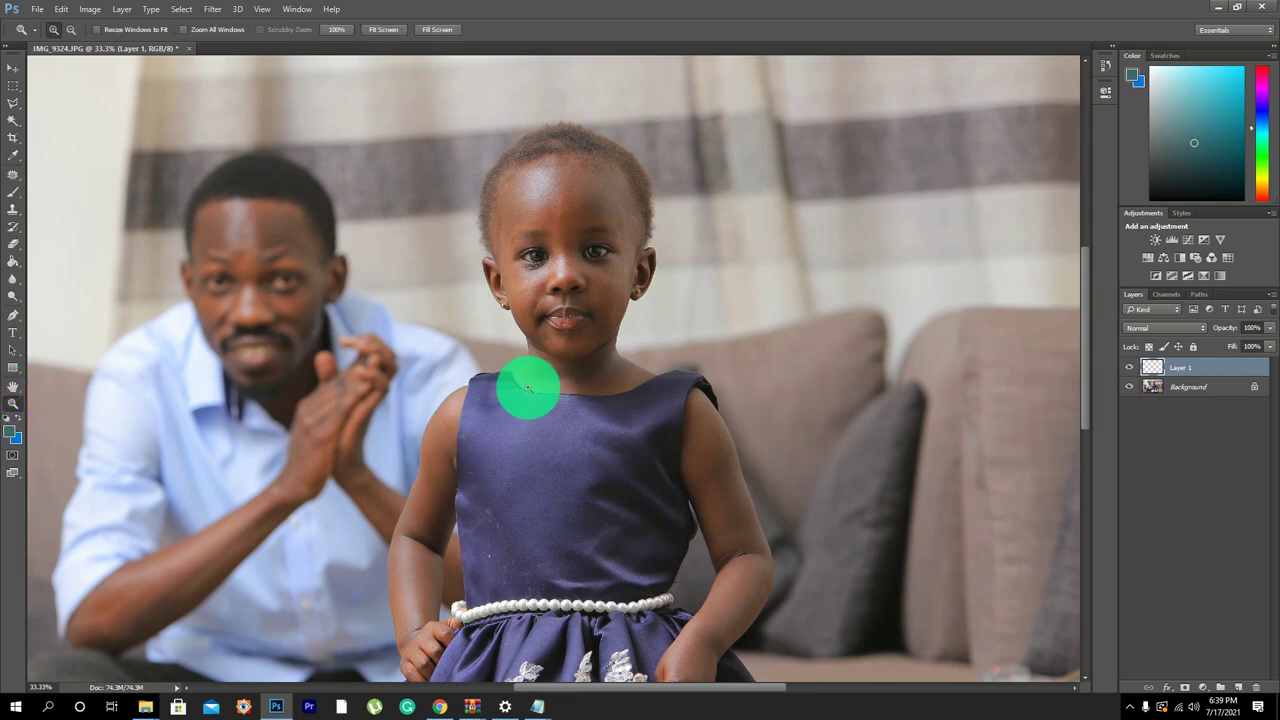
left_click_drag(527, 340, 545, 417)
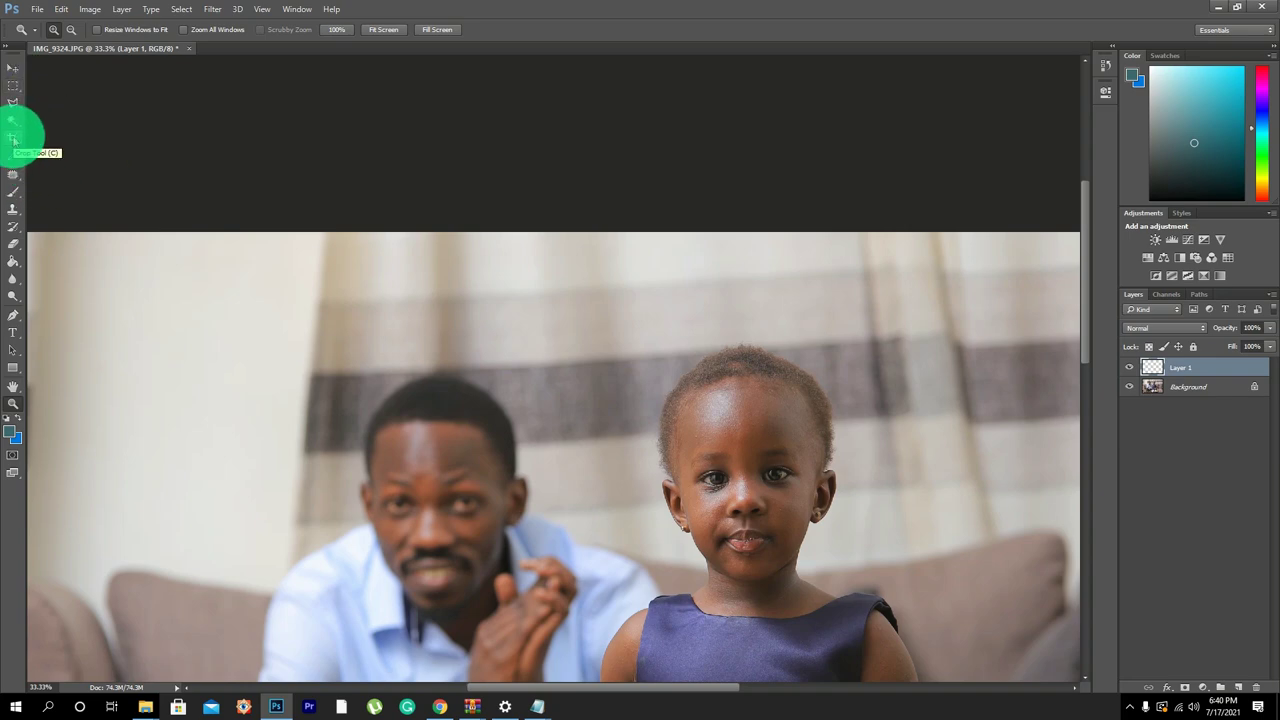
left_click(524, 390, "alt")
left_click(530, 395, "alt")
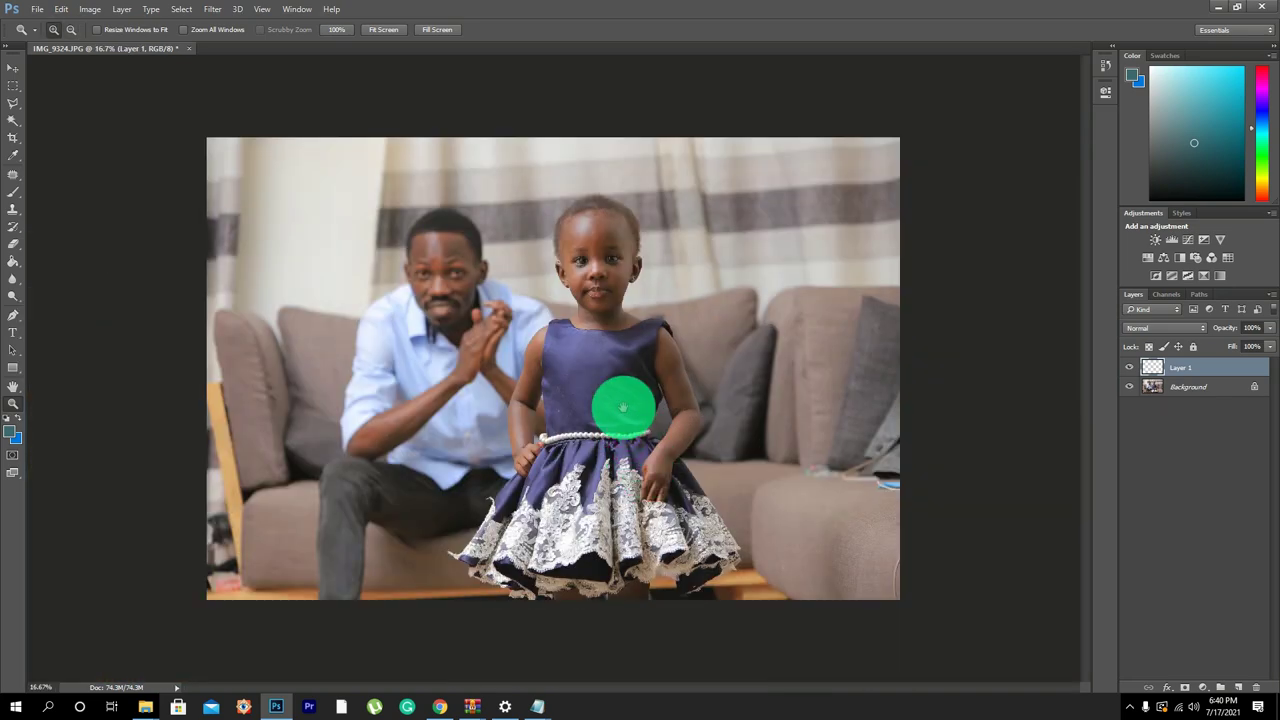
left_click(14, 135)
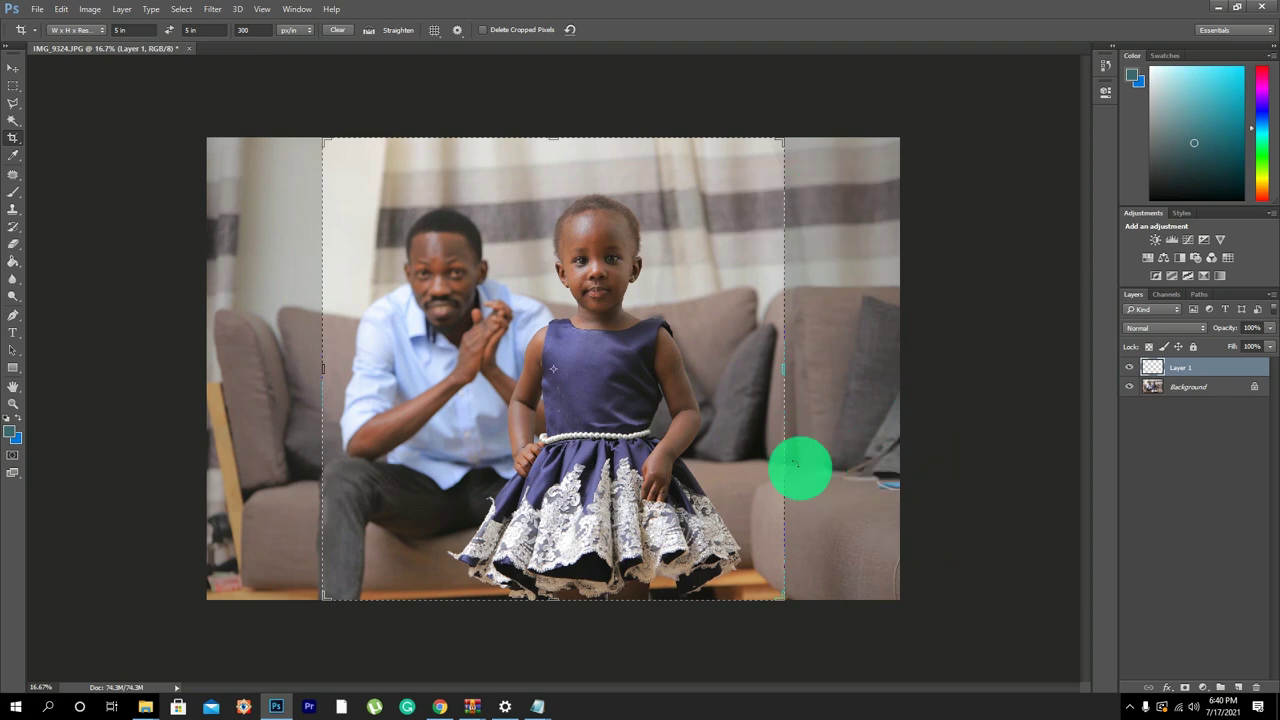
left_click_drag(783, 143, 767, 154)
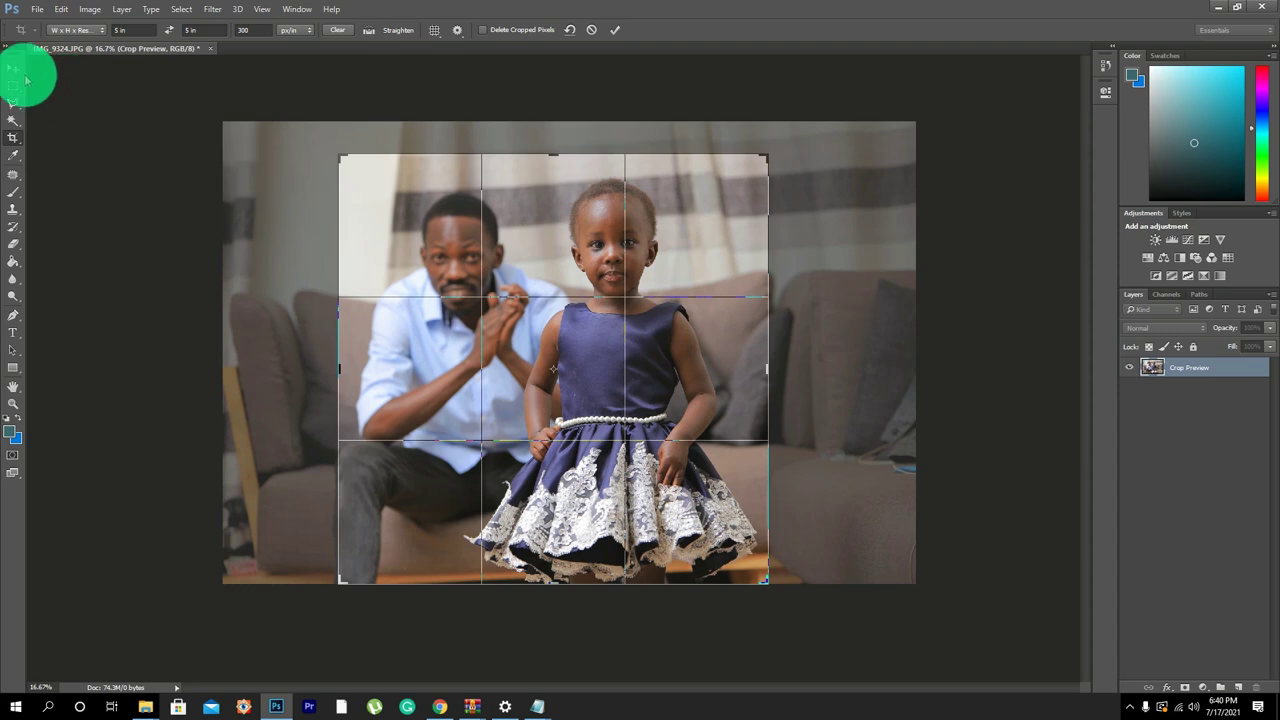
left_click(12, 121)
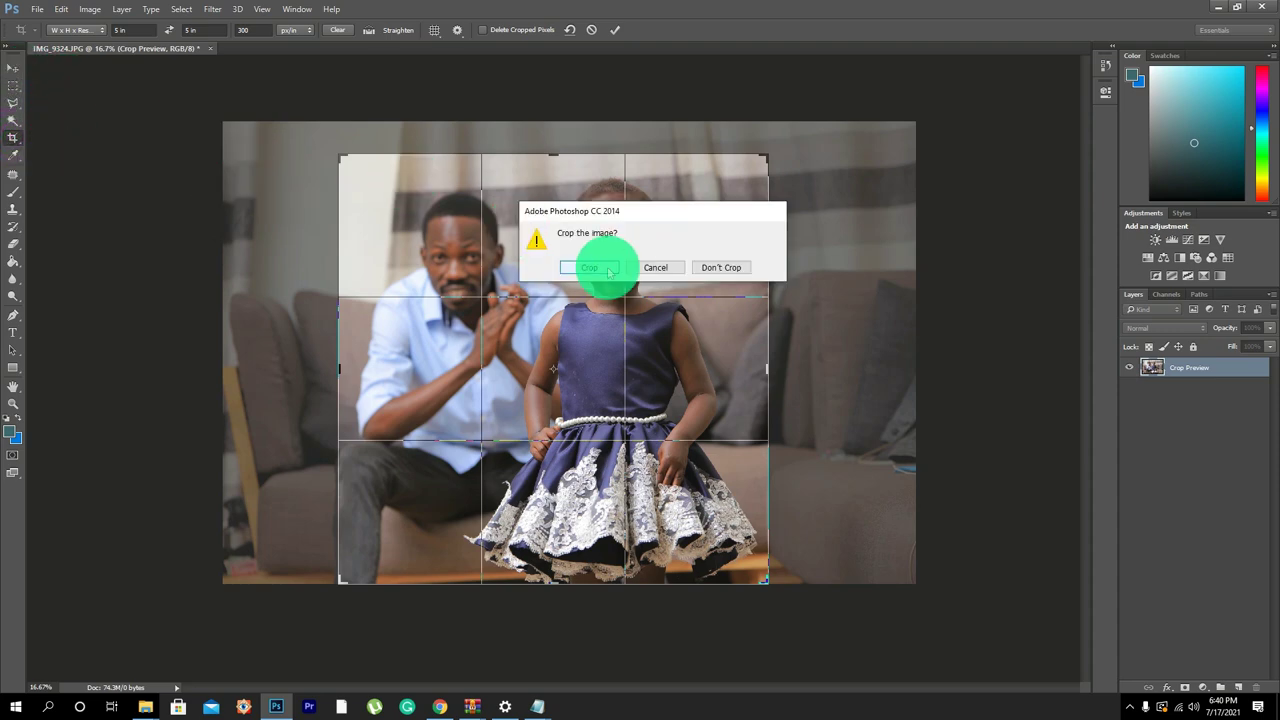
left_click(721, 268)
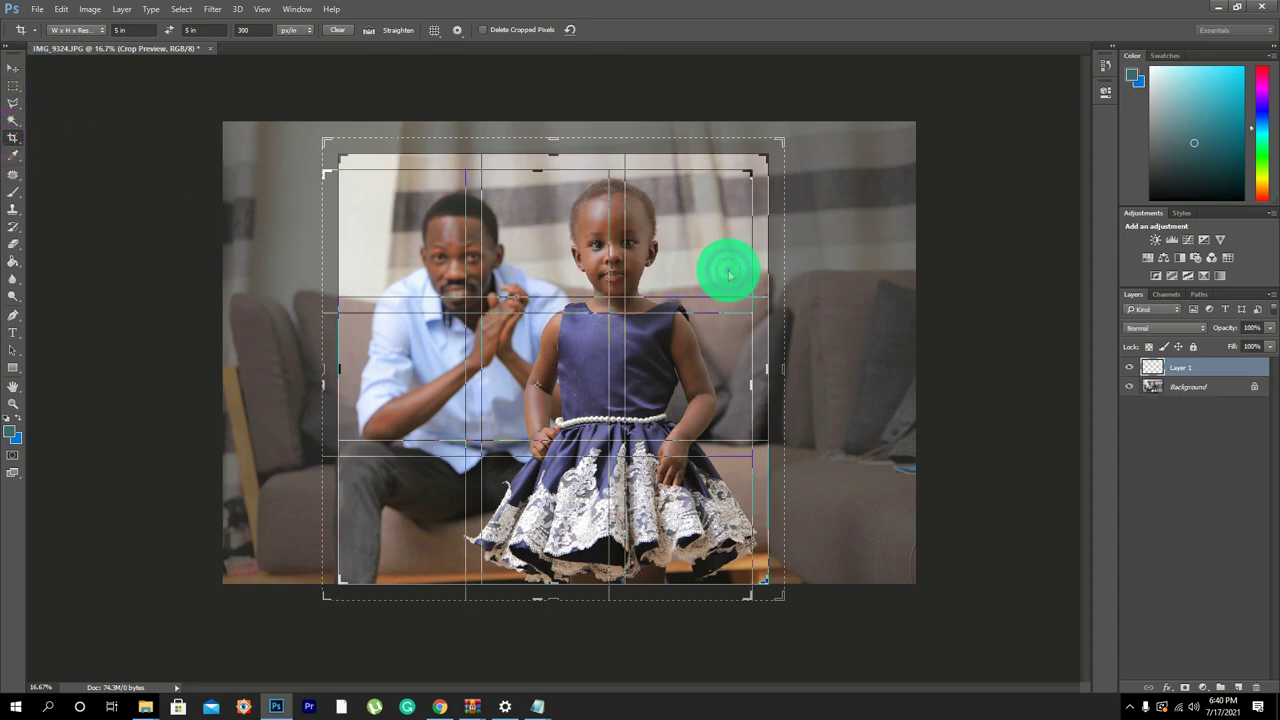
left_click(13, 403)
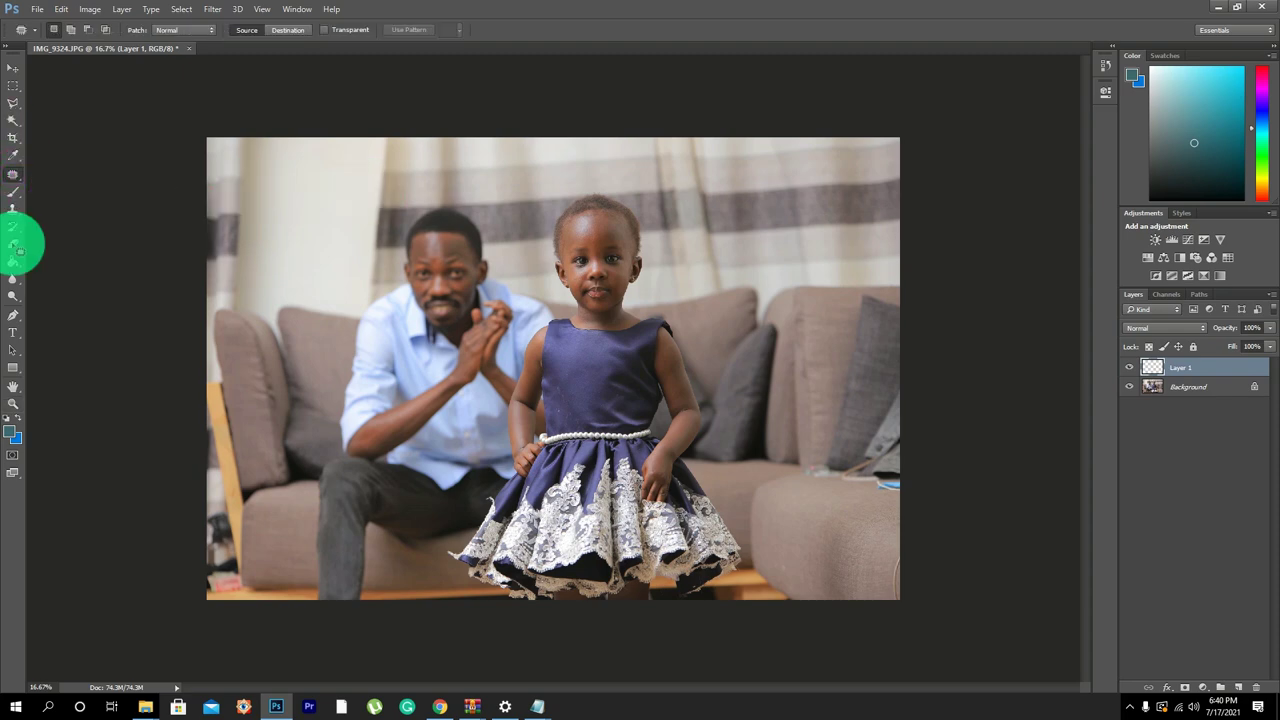
Zoom in closely on the girl's face.
left_click_drag(610, 248, 581, 234)
left_click(581, 234)
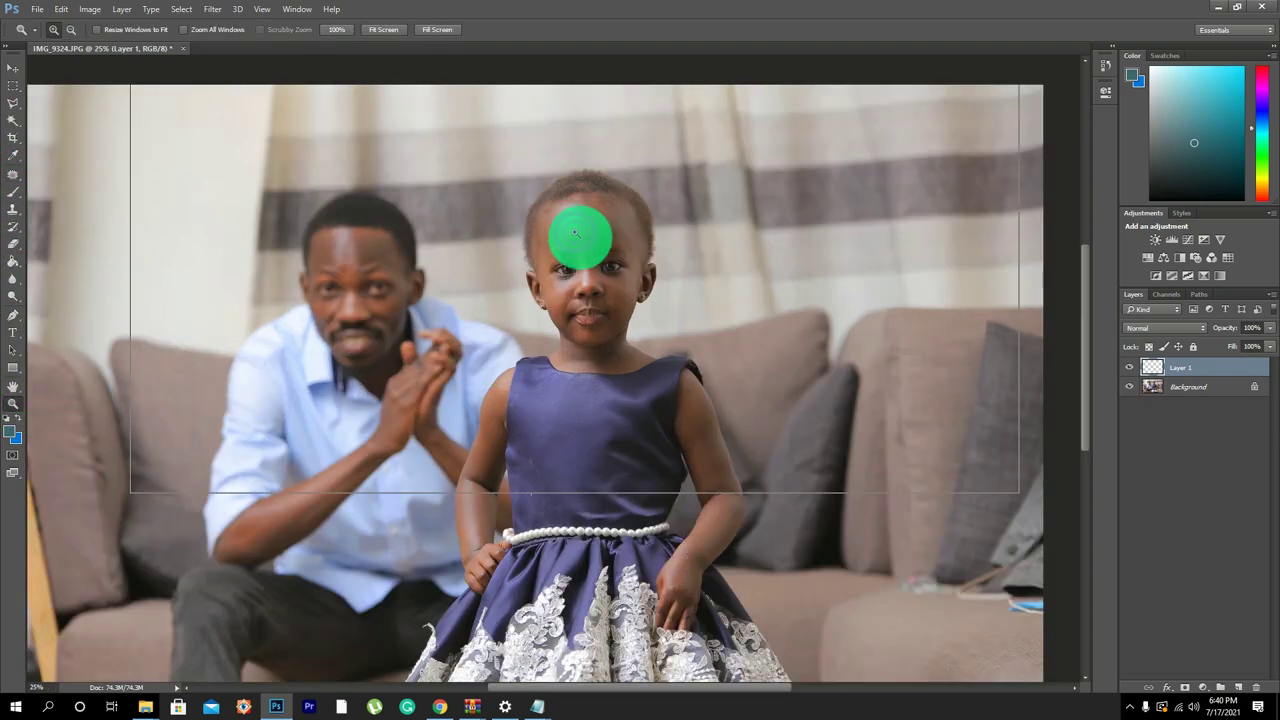
left_click(643, 257)
left_click(659, 290)
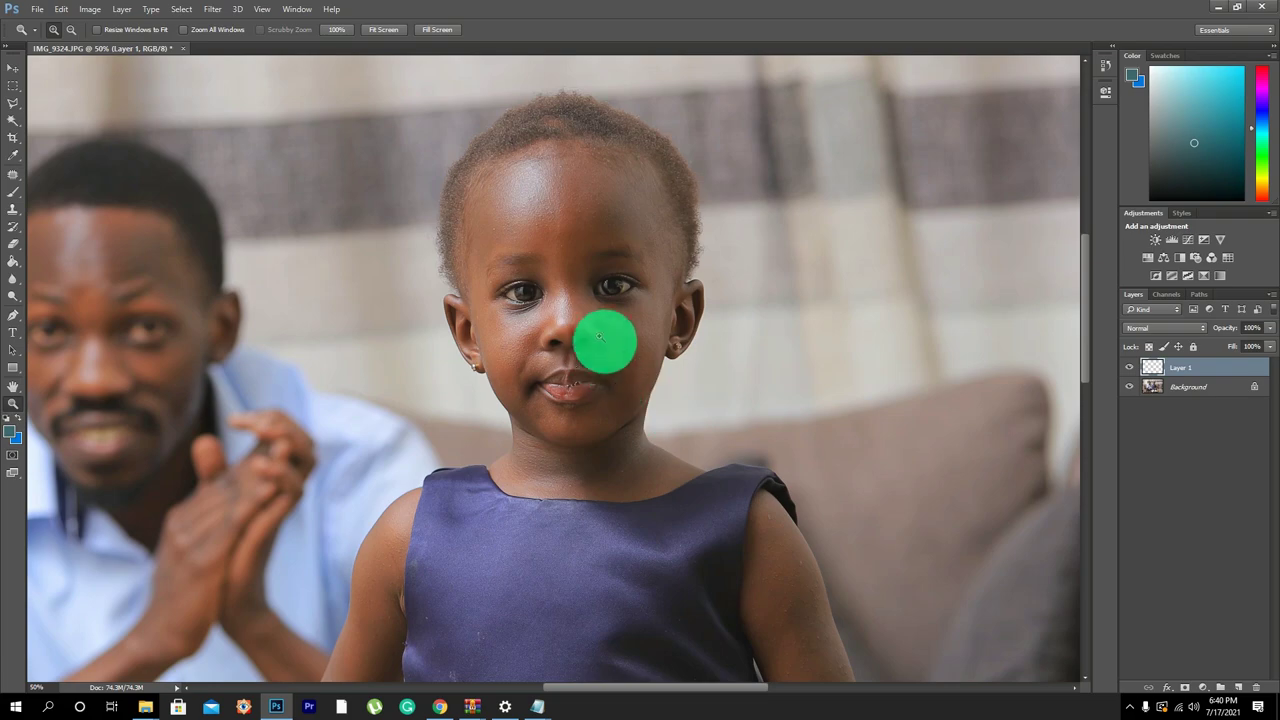
left_click(486, 334)
left_click(690, 500)
Pan across the dress, pearl belt and neckline, then bring up the healing tools flyout.
left_click_drag(683, 488, 591, 311)
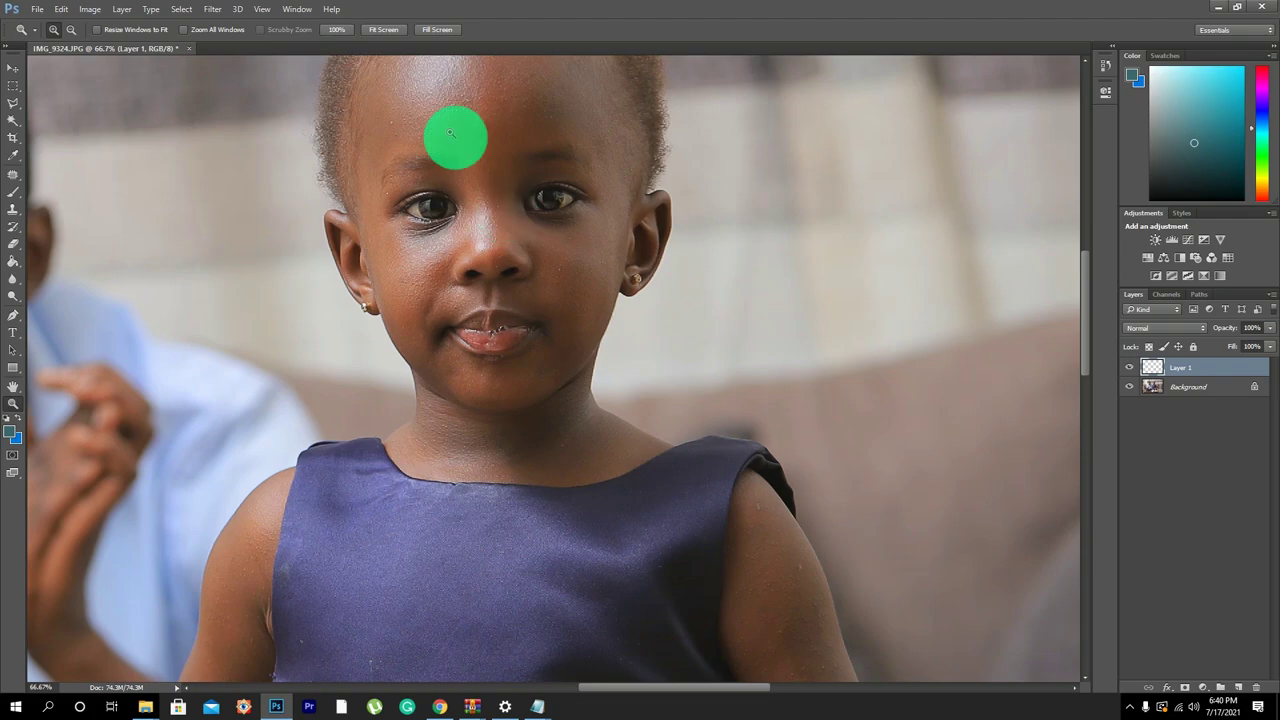
left_click_drag(521, 458, 443, 197)
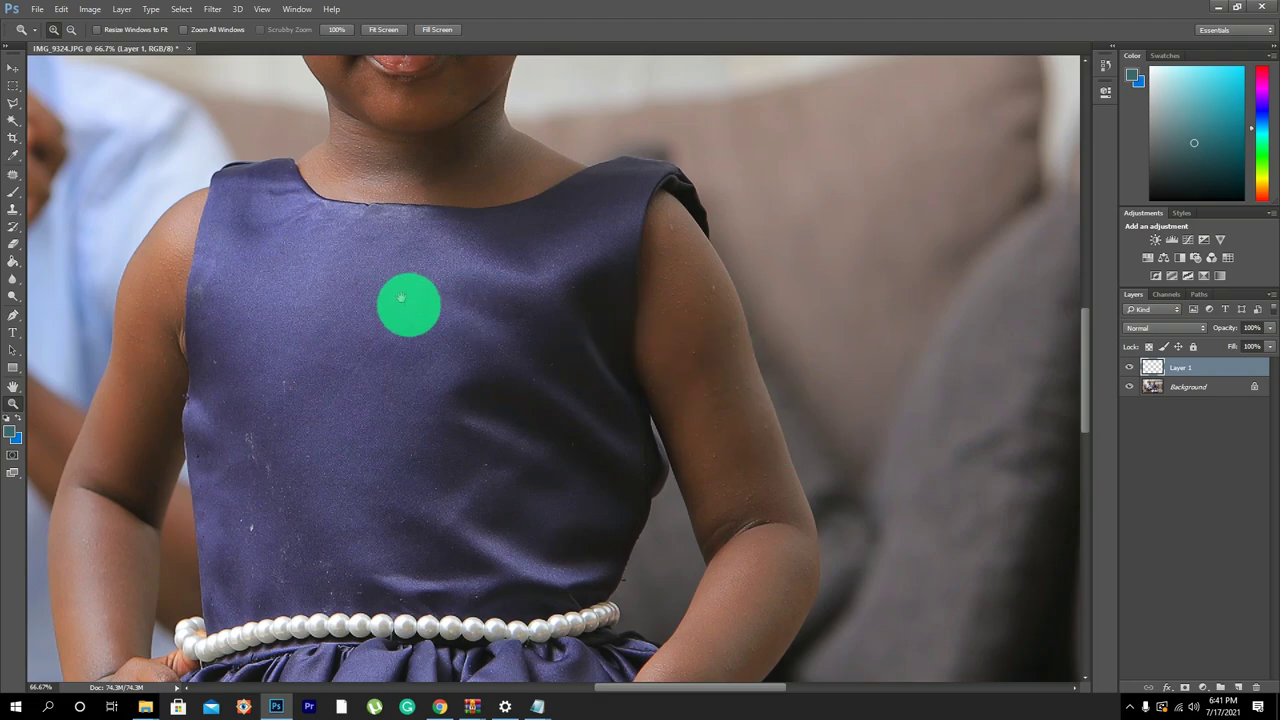
left_click_drag(401, 297, 633, 367)
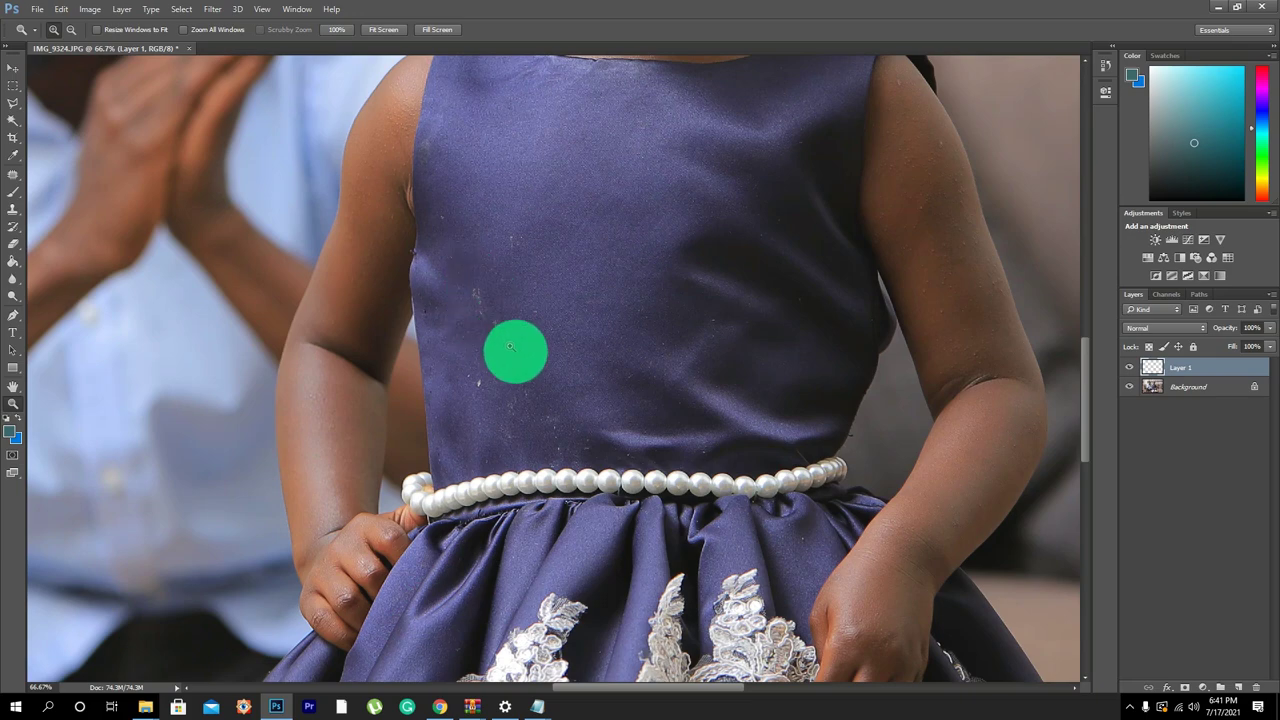
left_click_drag(468, 152, 463, 259)
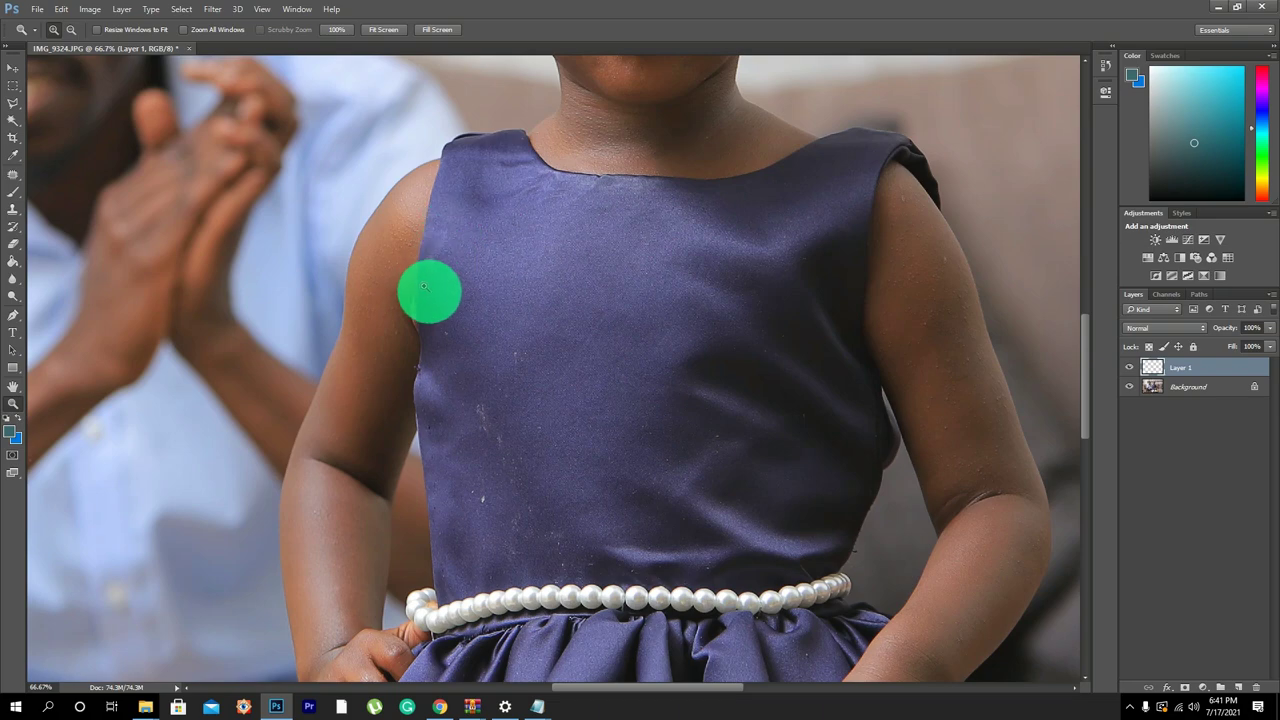
scroll(600, 205, "up", 5)
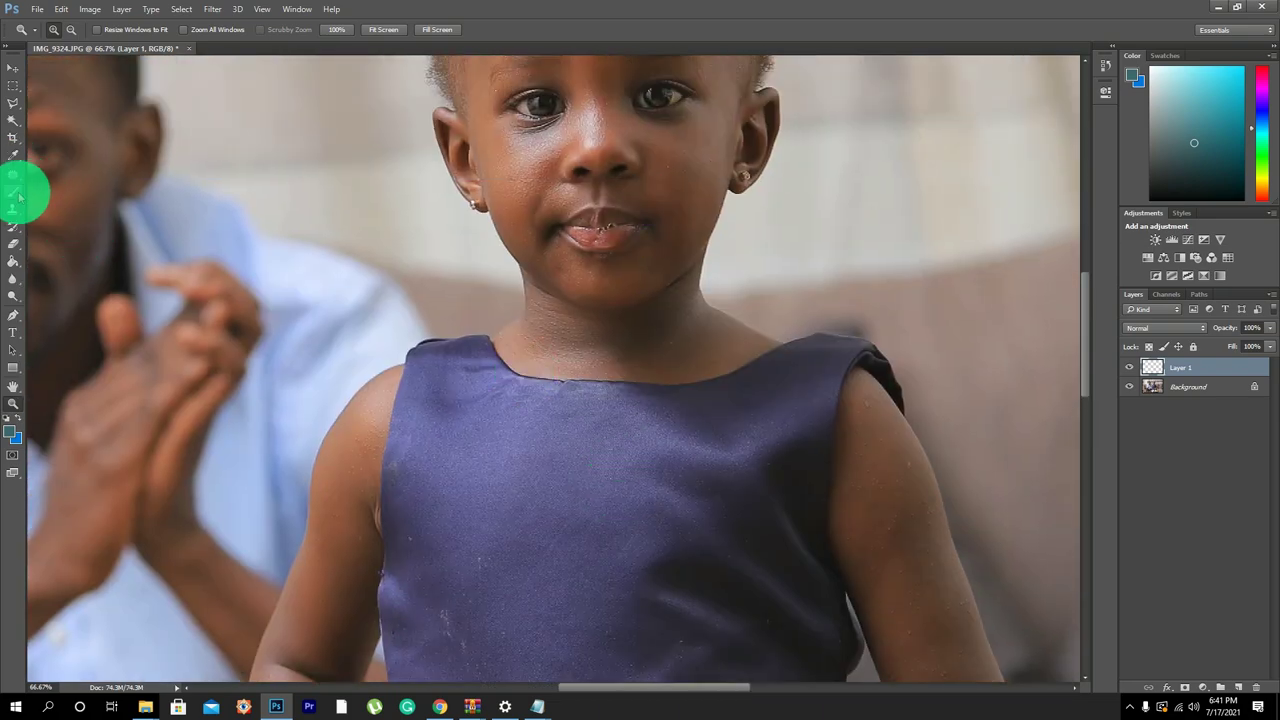
left_click(19, 180)
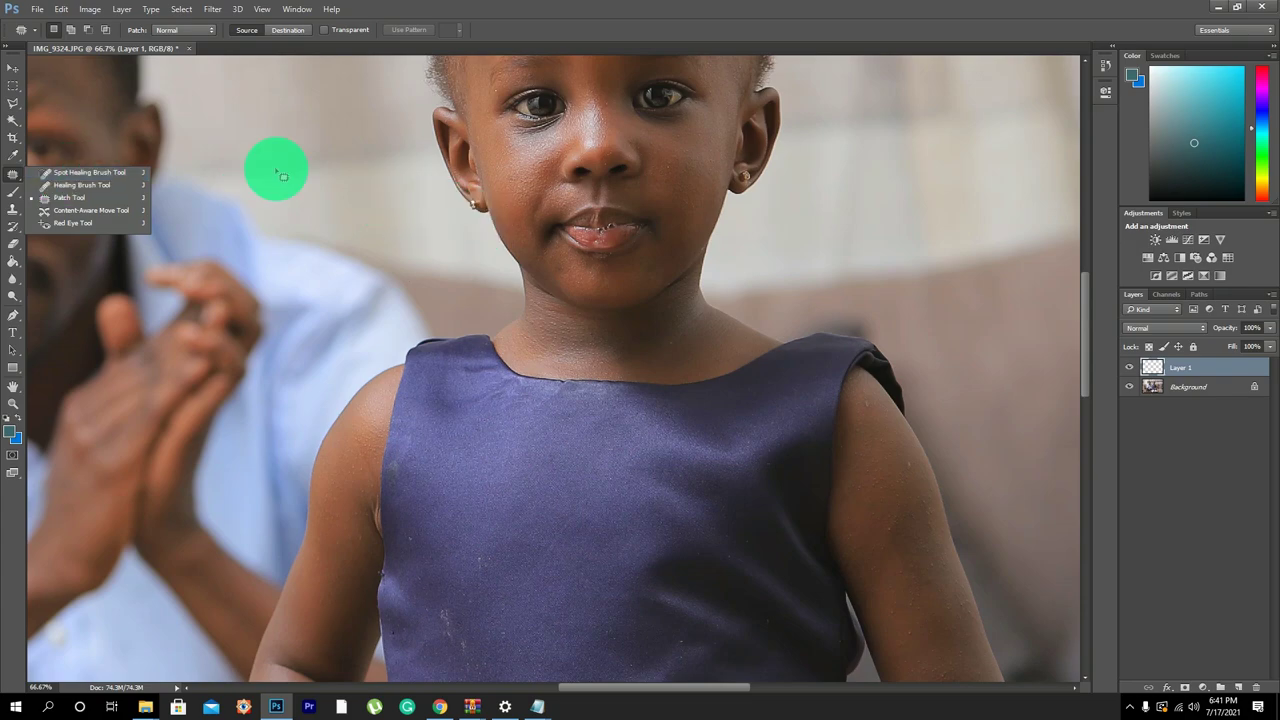
Select the Clone Stamp tool and delete the empty Layer 1.
left_click(12, 209)
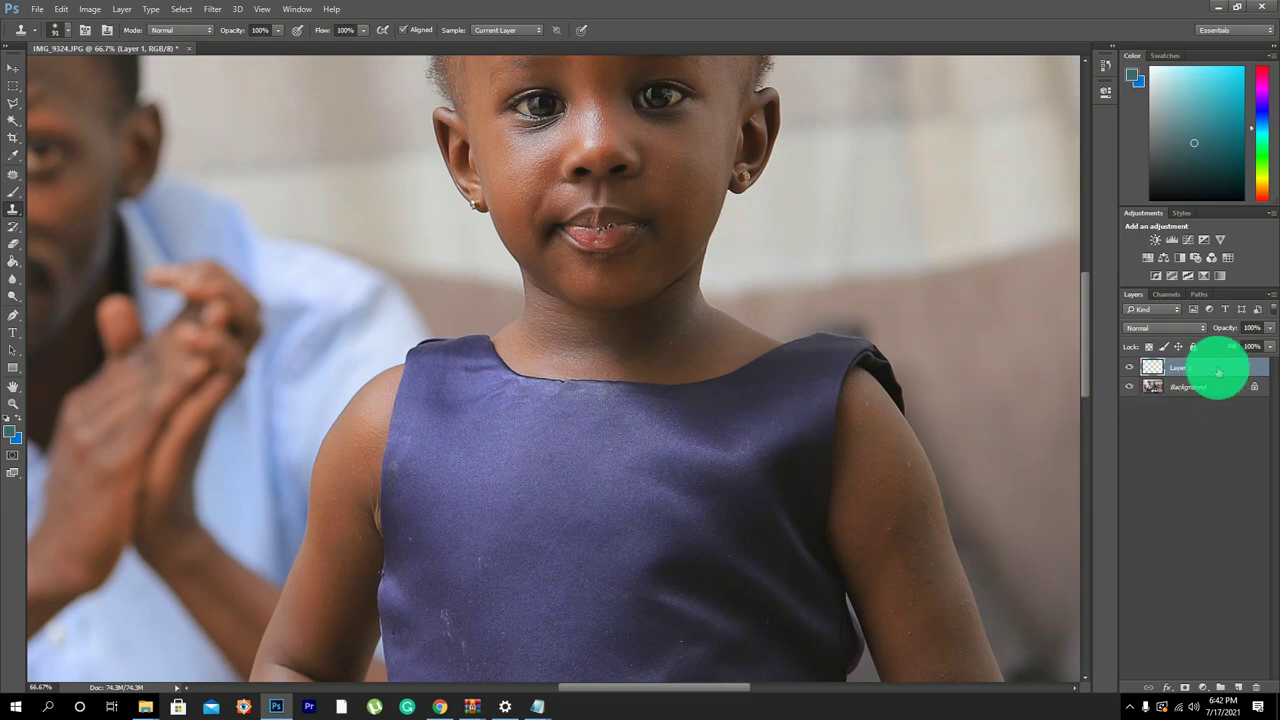
left_click_drag(1218, 372, 1258, 688)
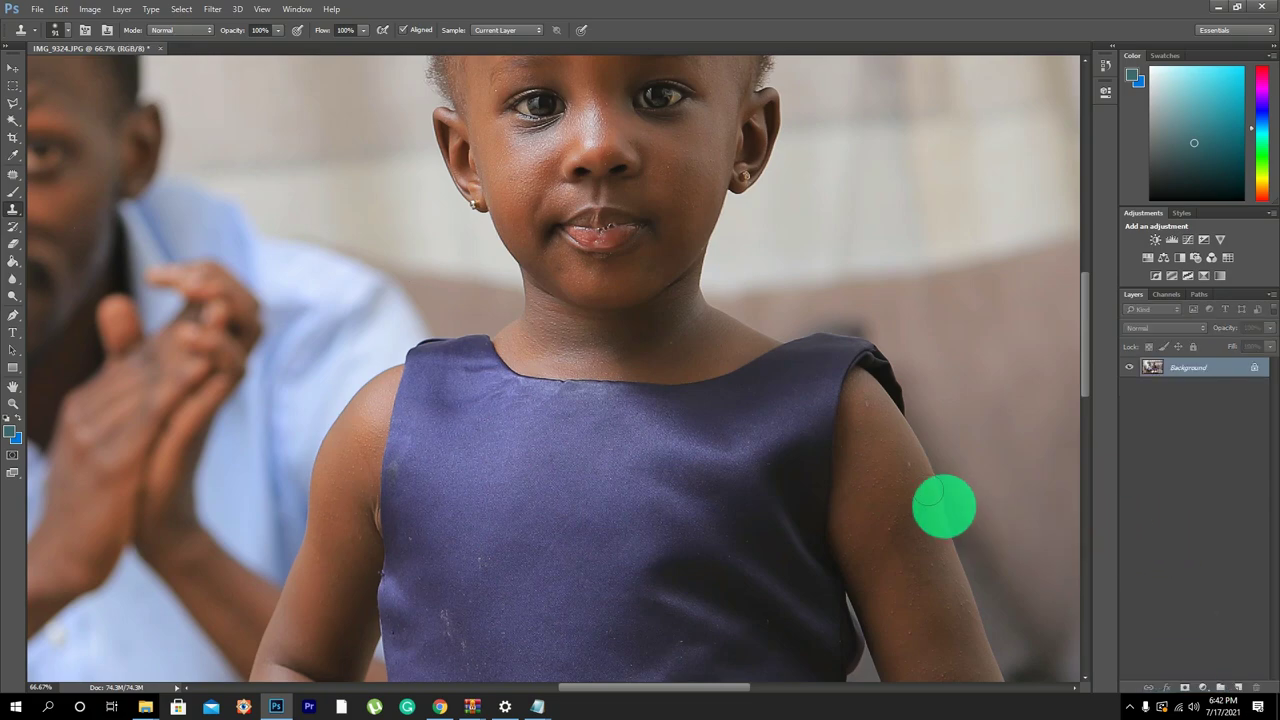
left_click_drag(670, 176, 628, 147)
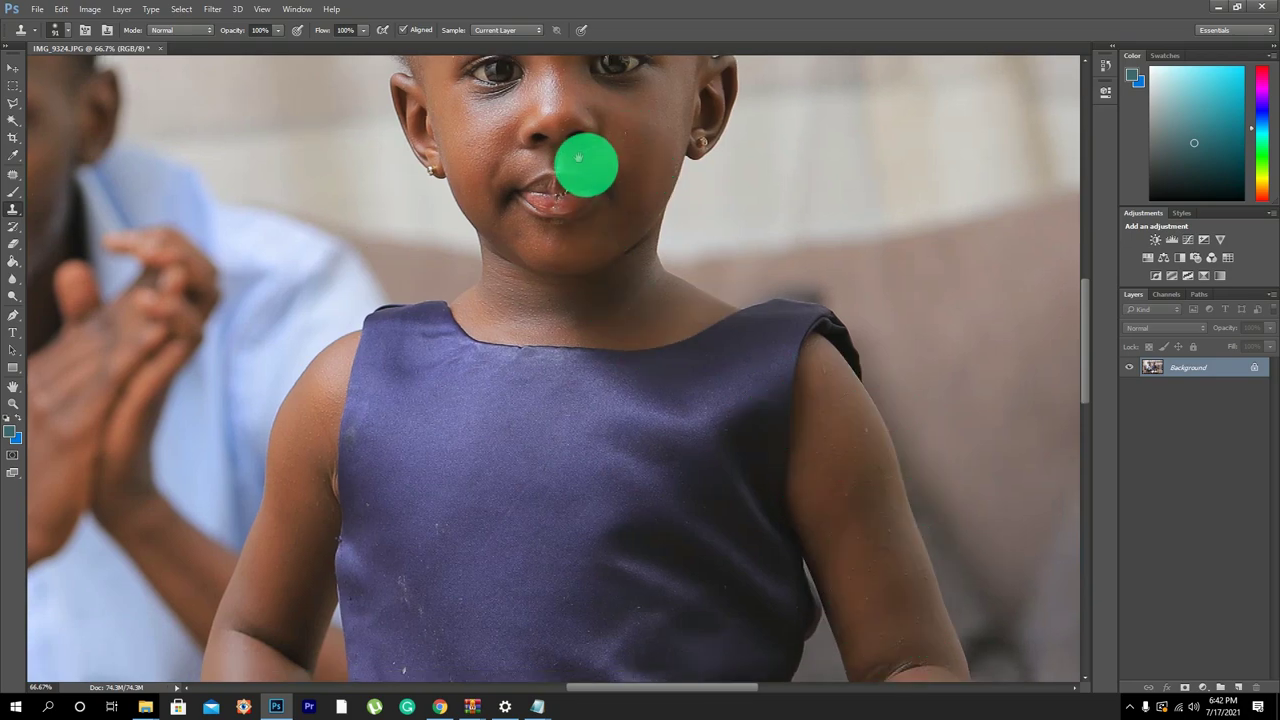
Pan the view over the girl's head, neckline and front of the dress.
left_click_drag(586, 163, 598, 447)
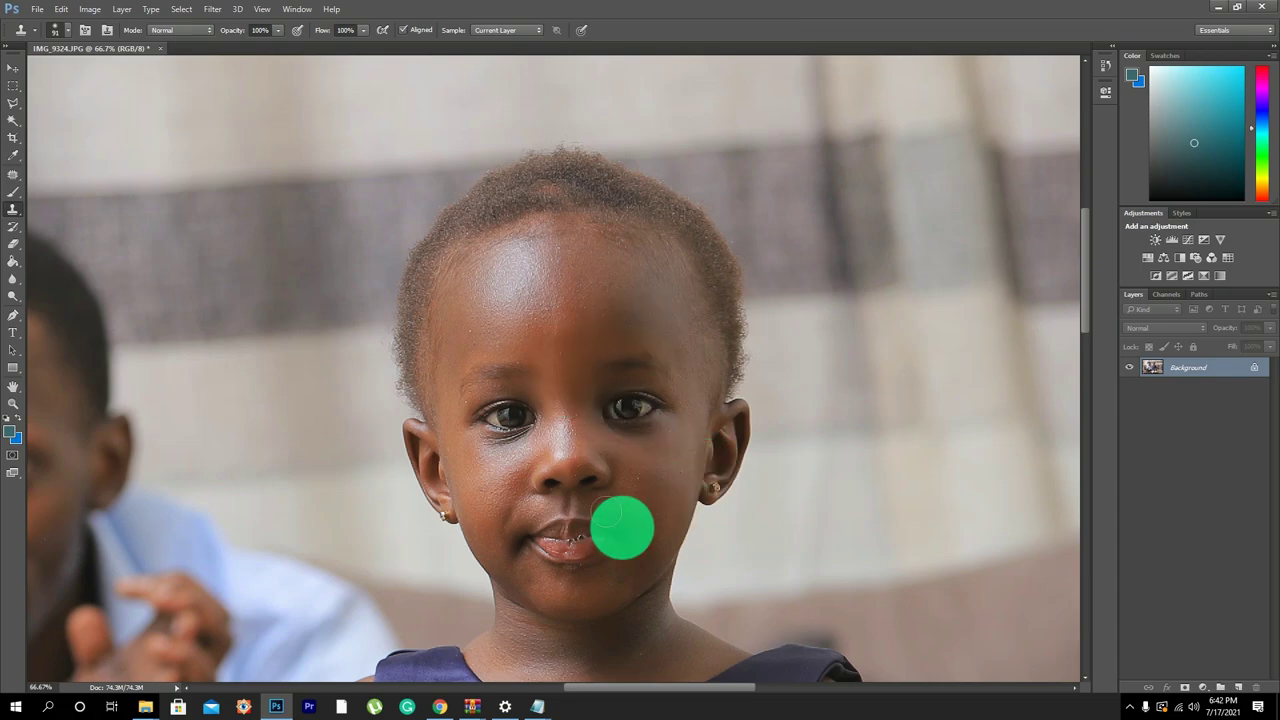
scroll(494, 440, "down", 5)
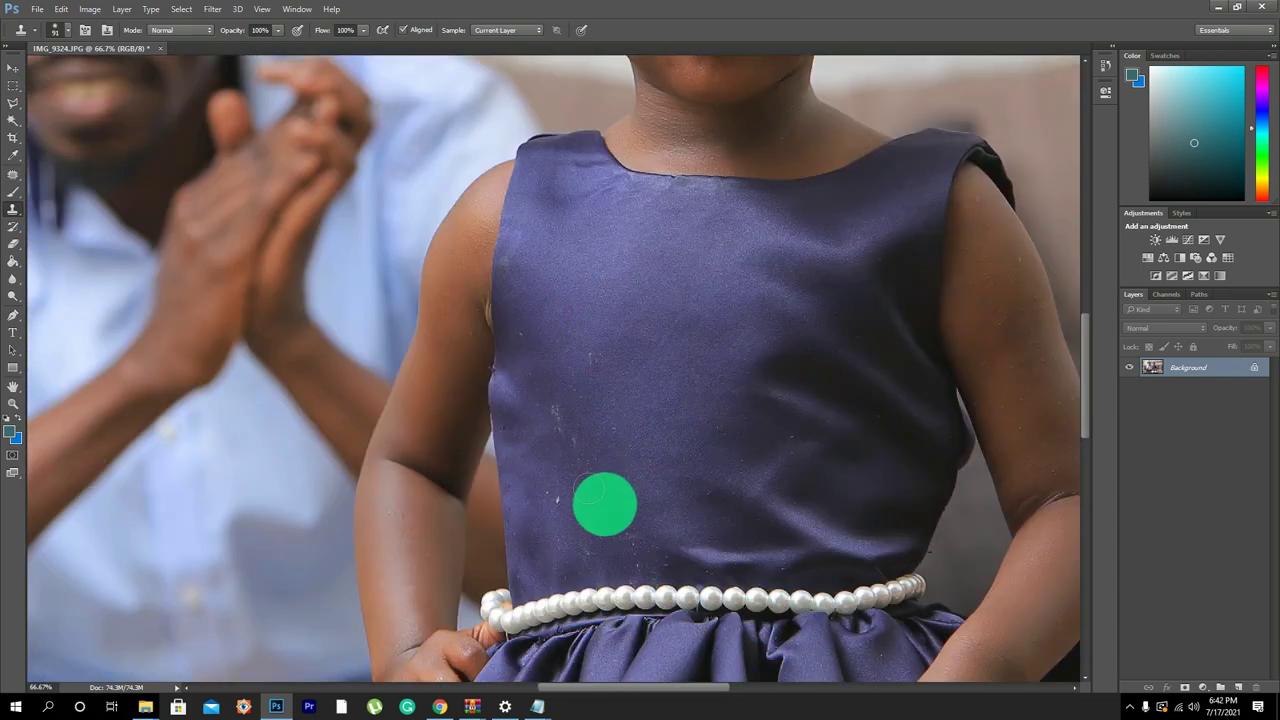
left_click_drag(720, 423, 637, 446)
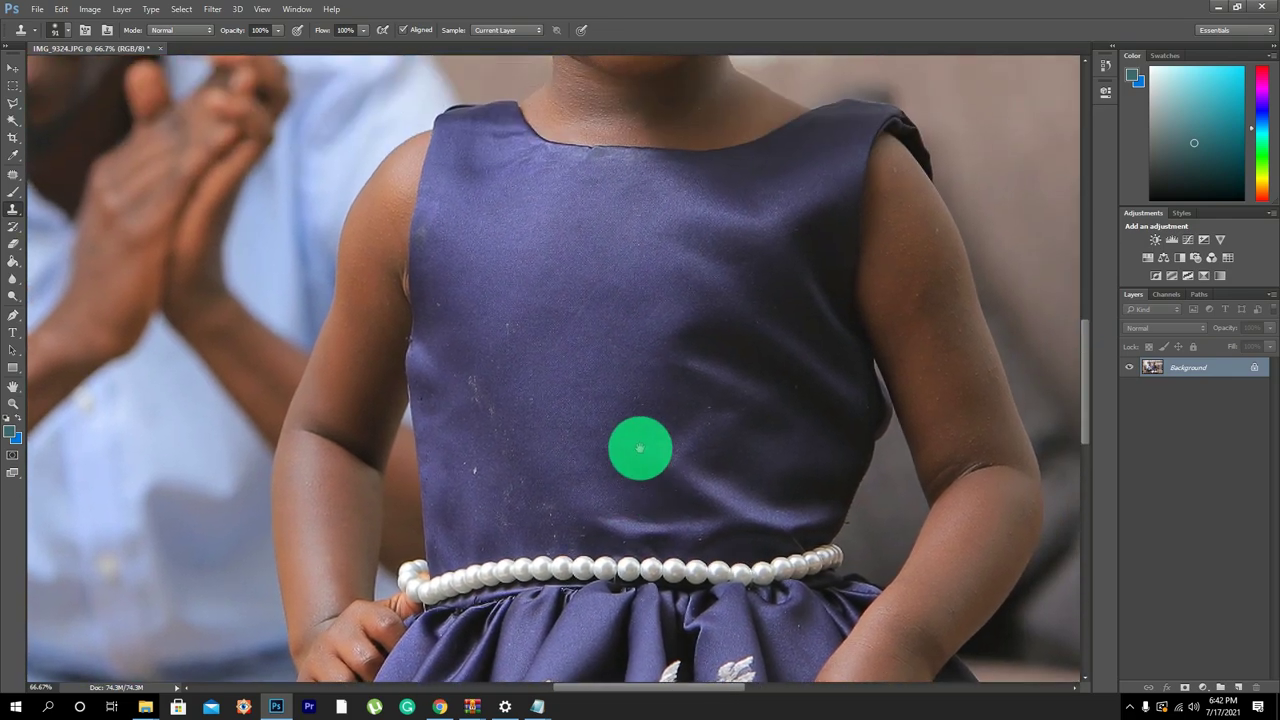
left_click_drag(723, 268, 720, 429)
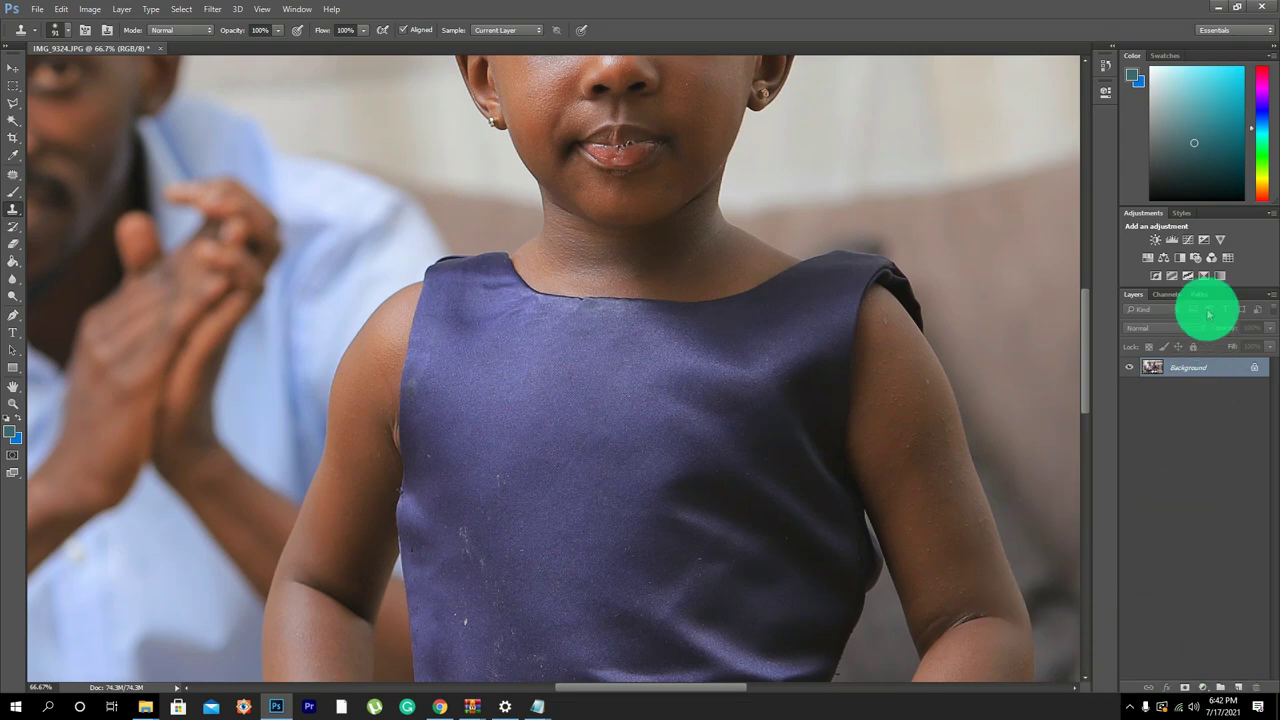
Create a new layer above Background and rename it 'blemishes & pimples'.
left_click(1238, 688)
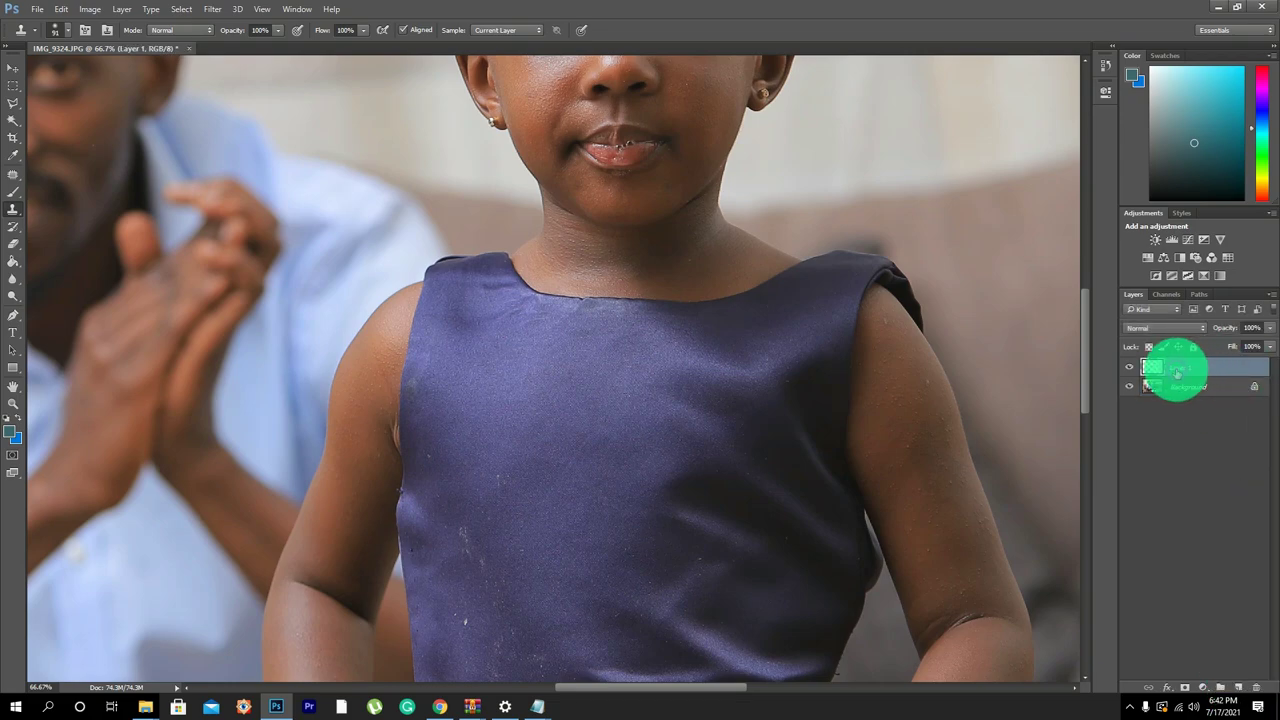
double_click(1177, 369)
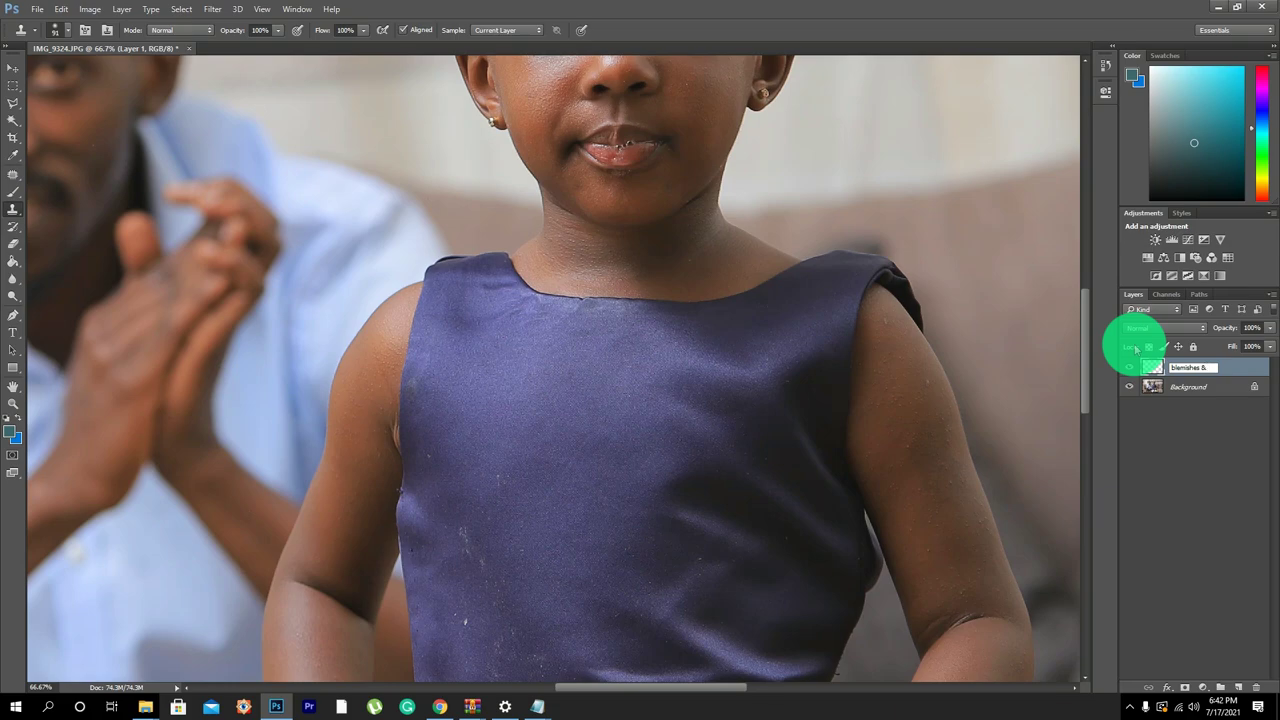
type("s")
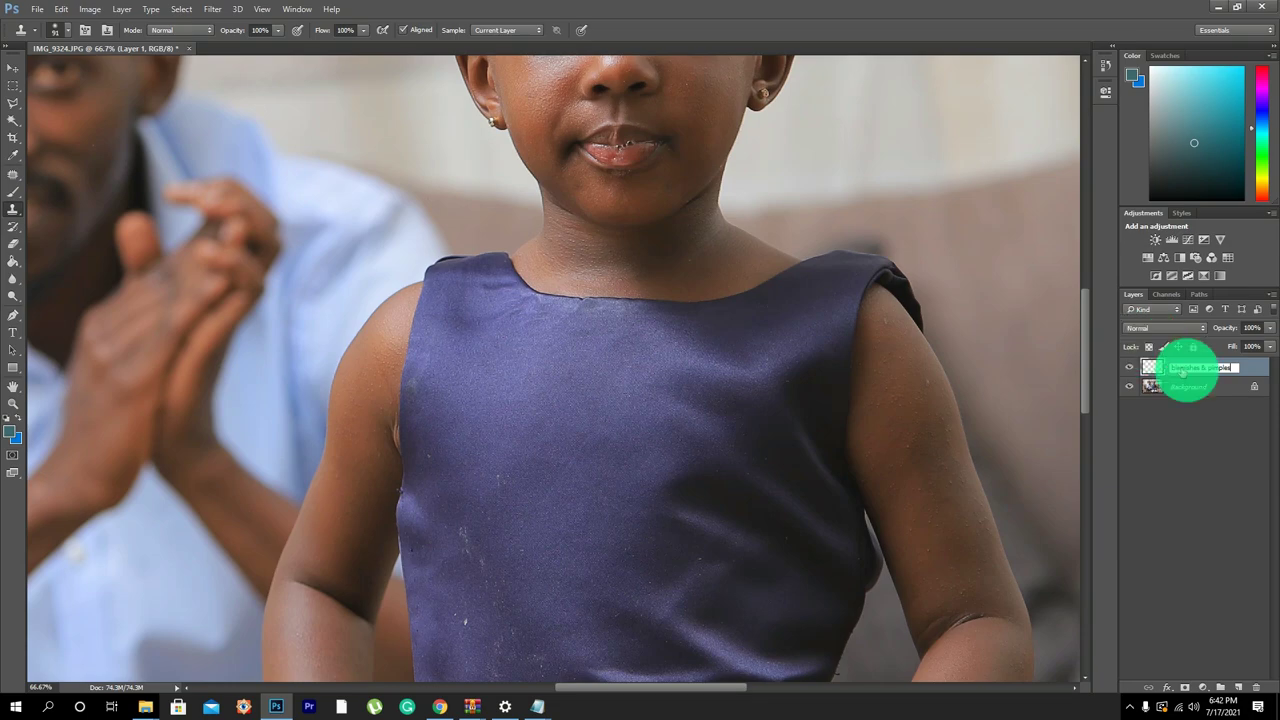
left_click(1186, 406)
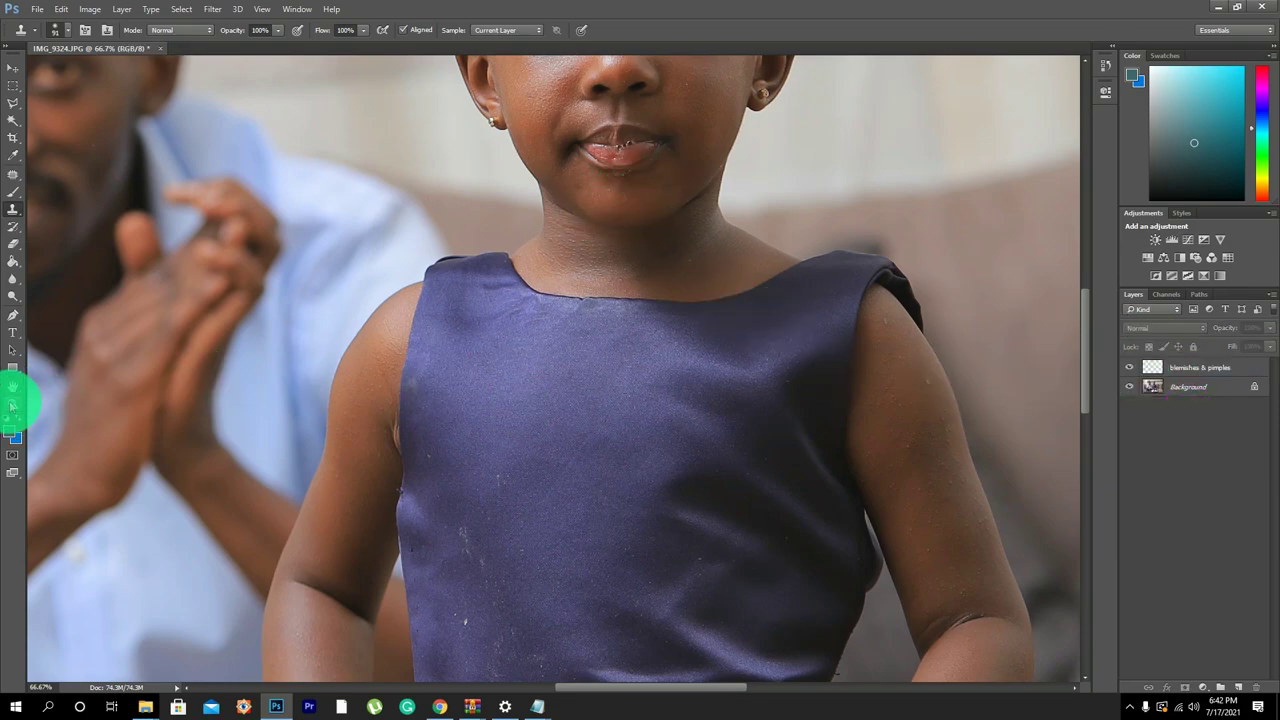
left_click(12, 405)
Zoom in to check the skin on the neck, eyes and nose, then zoom back out to the whole face.
left_click(656, 283)
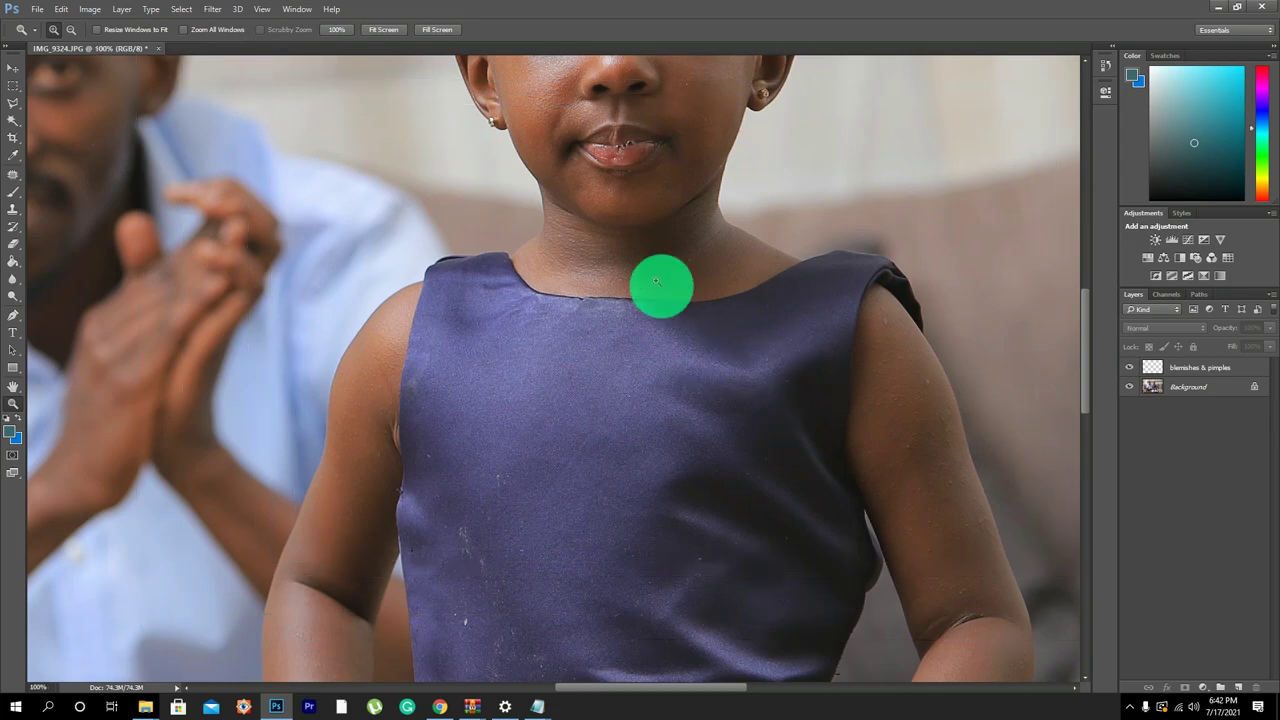
left_click(640, 234)
scroll(640, 137, "up", 5)
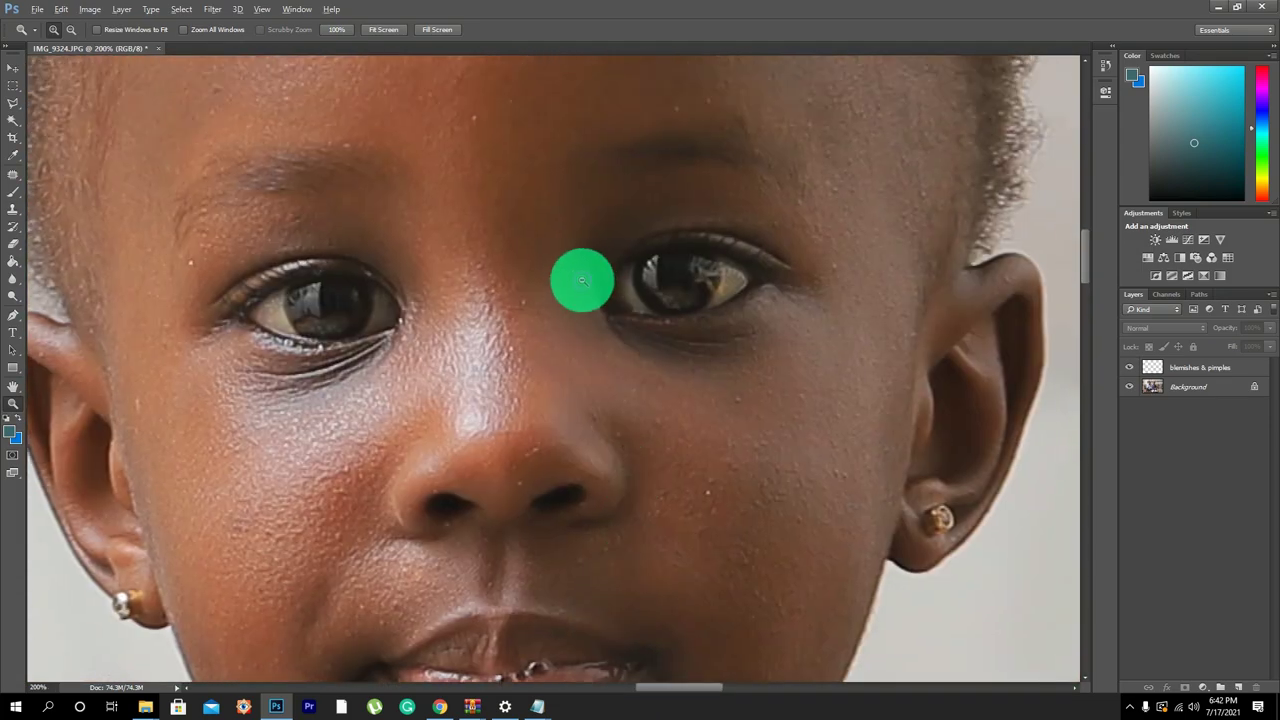
left_click(582, 280, "alt")
scroll(566, 288, "up", 3)
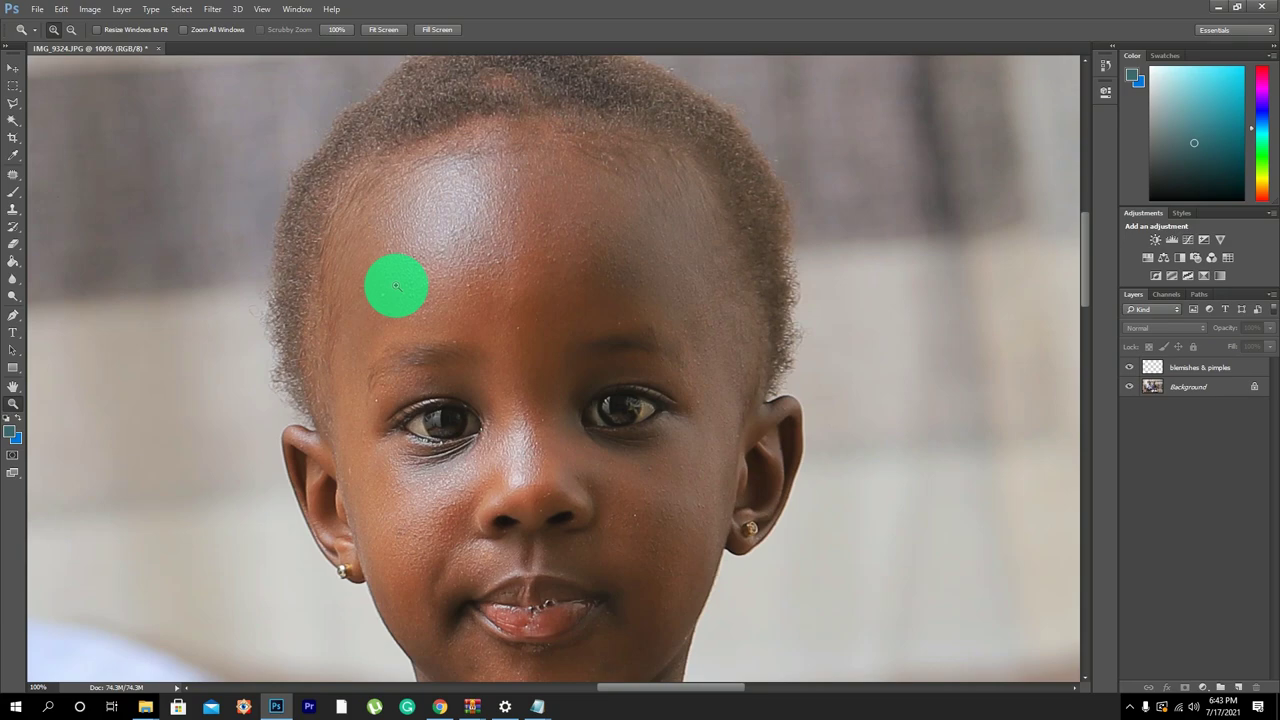
left_click(13, 178)
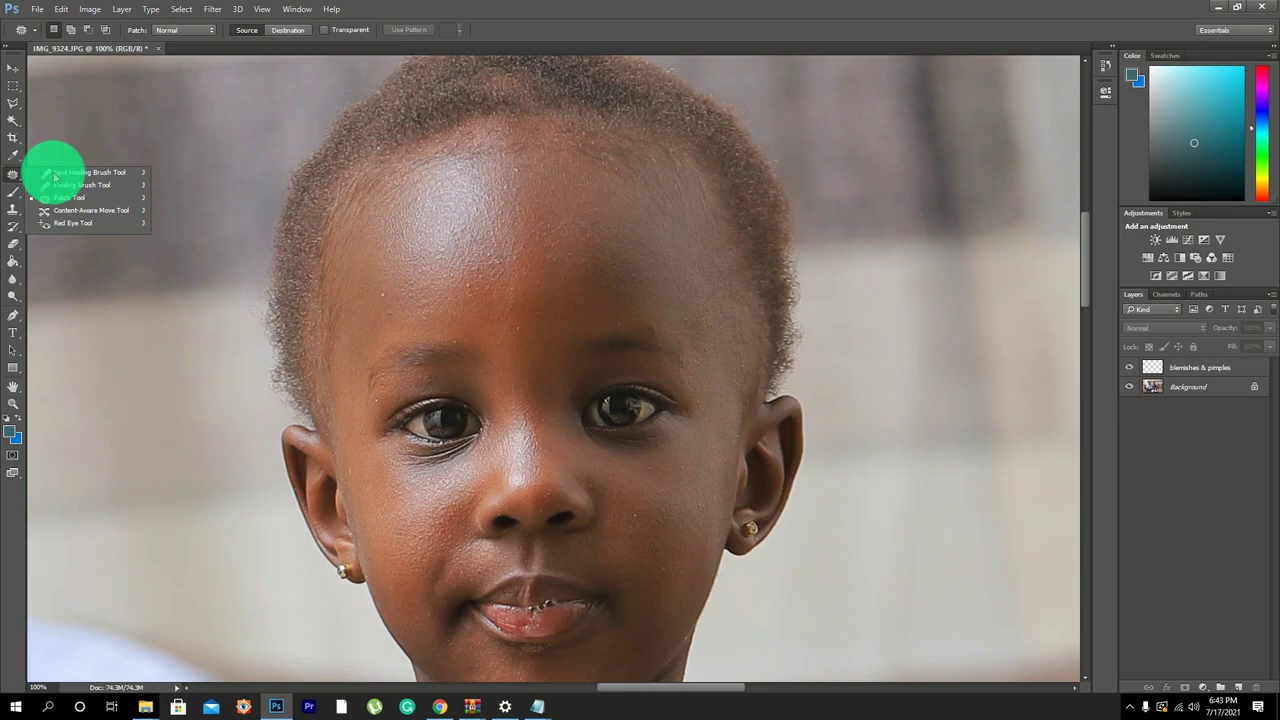
Use the Spot Healing Brush on the blemishes & pimples layer with 100% hardness and a small size.
left_click(48, 174)
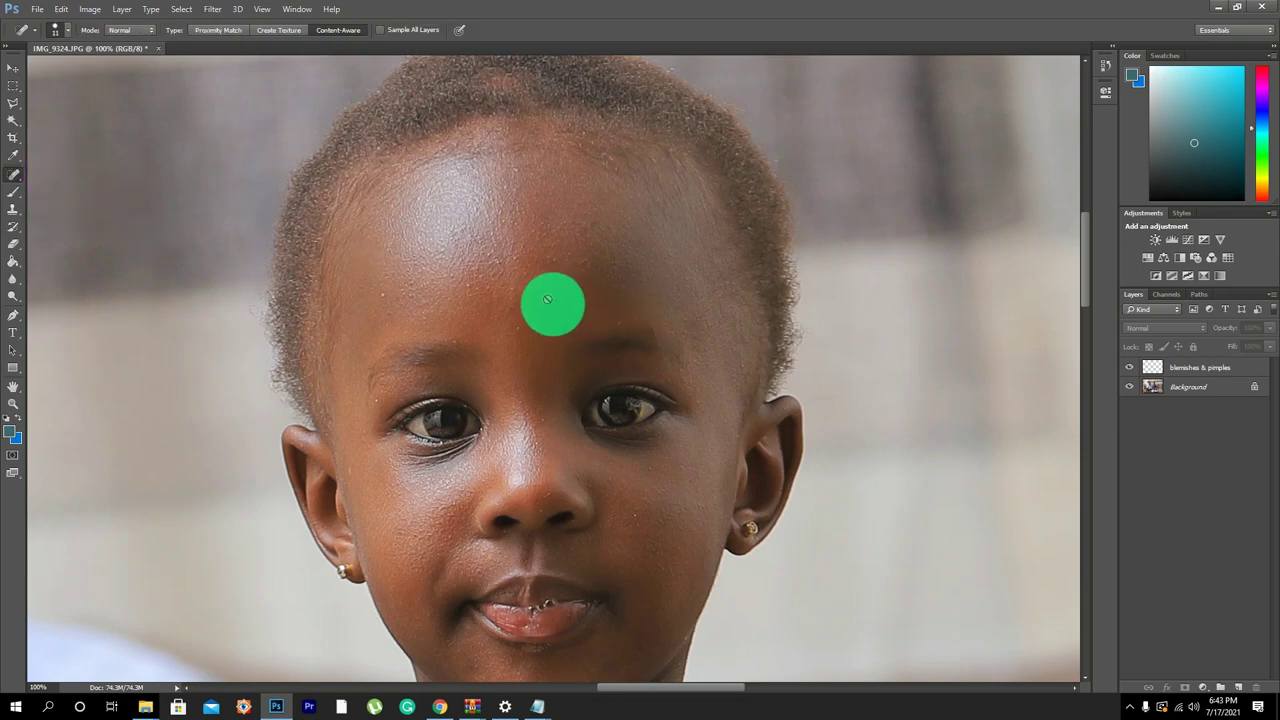
left_click(1199, 368)
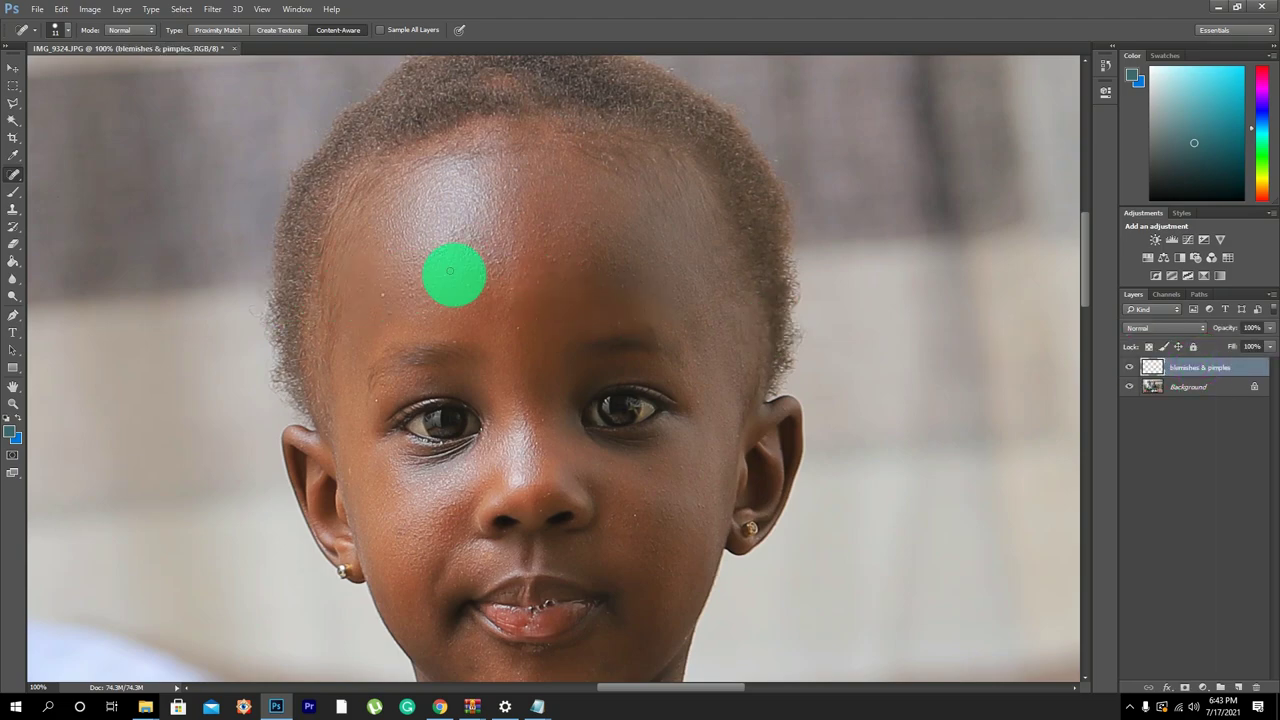
right_click(480, 264)
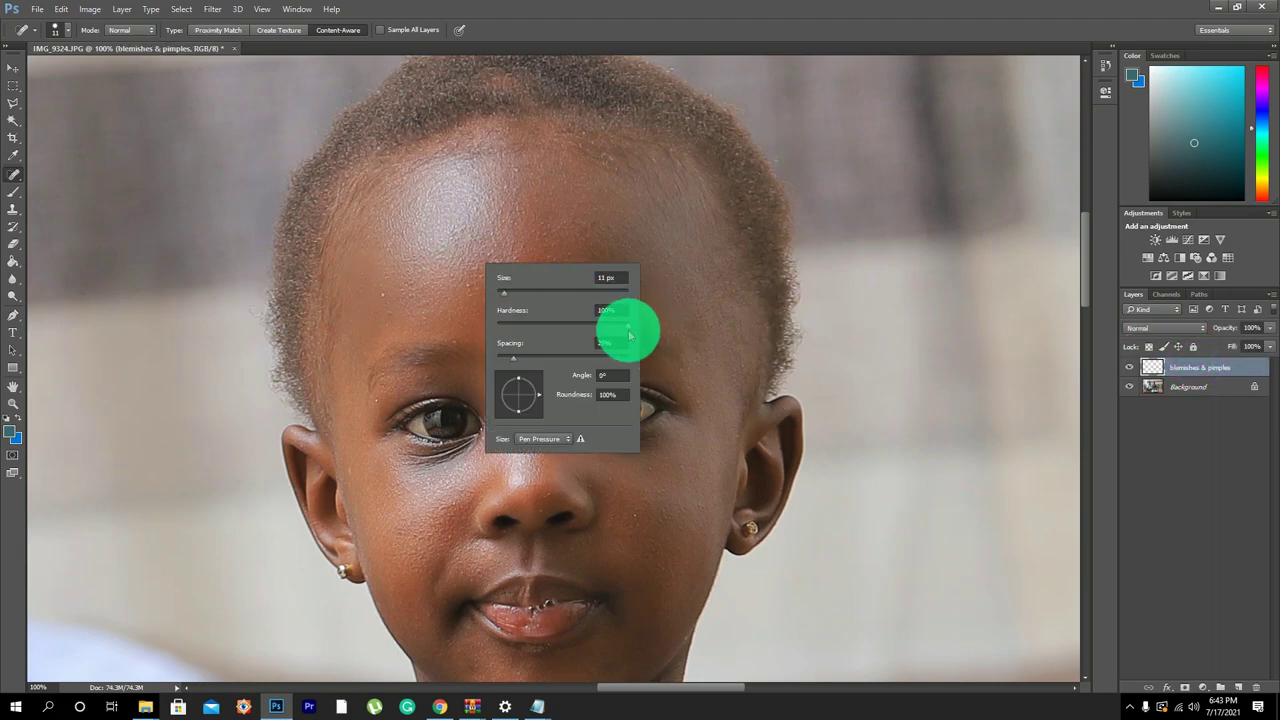
mouse_move(629, 329)
left_mouse_down()
mouse_move(509, 323)
mouse_move(656, 331)
mouse_move(514, 318)
mouse_move(563, 312)
mouse_move(629, 329)
left_mouse_up()
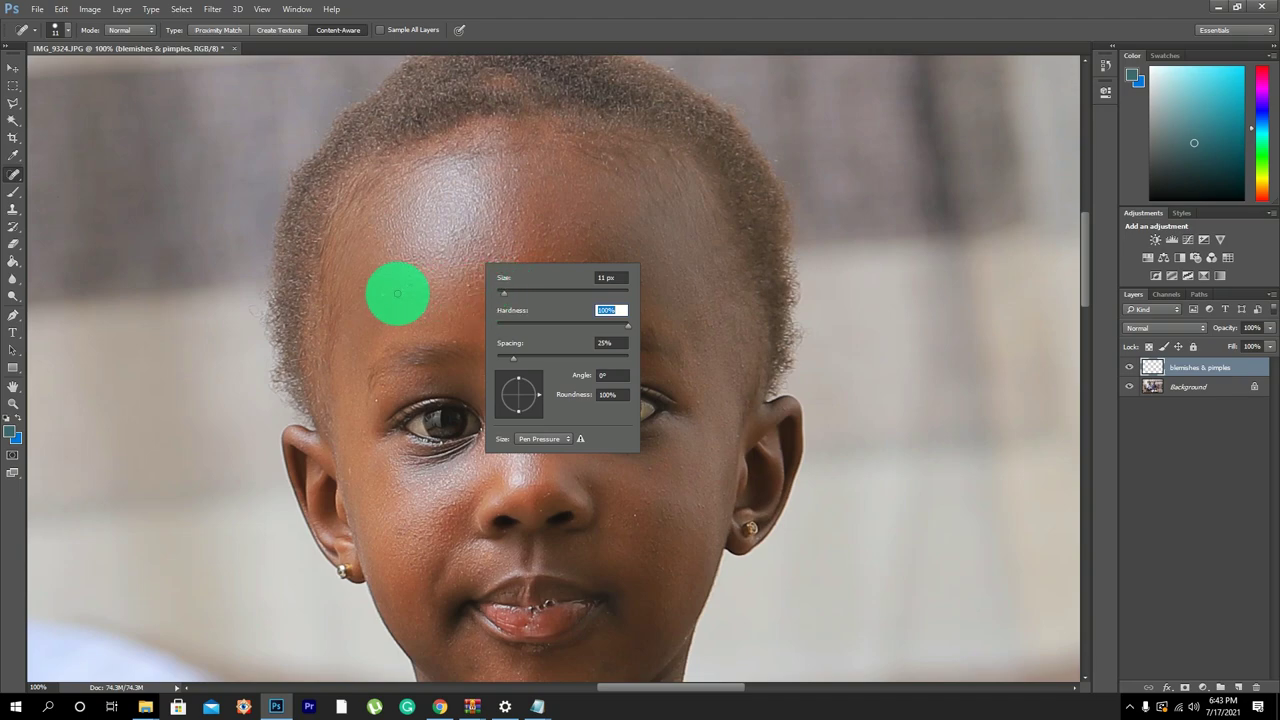
left_click(522, 290)
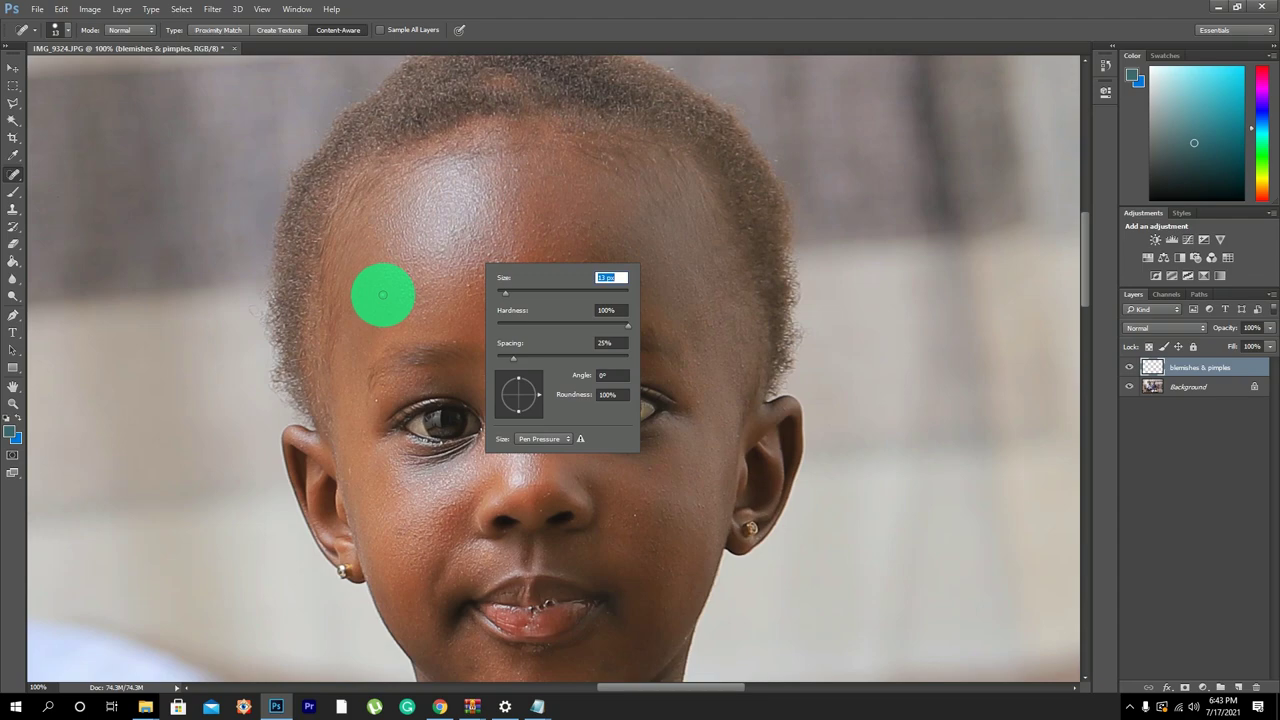
left_click(559, 293)
key("Return")
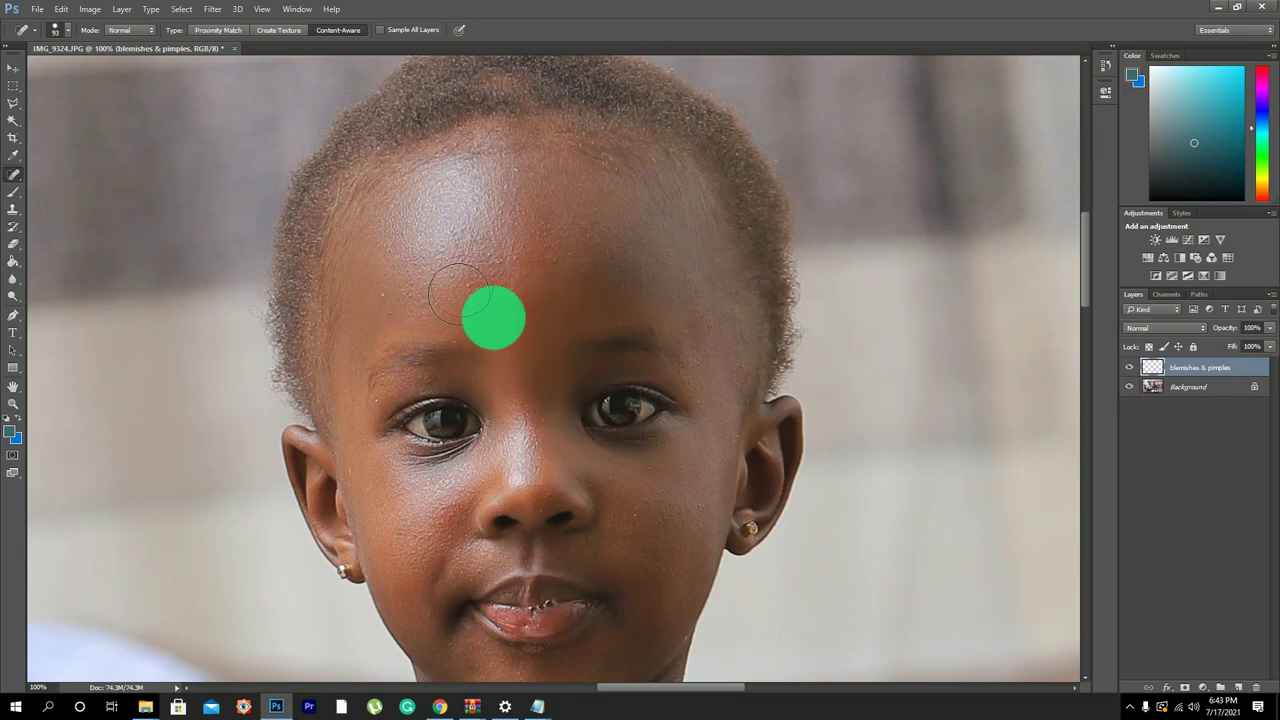
right_click(443, 253)
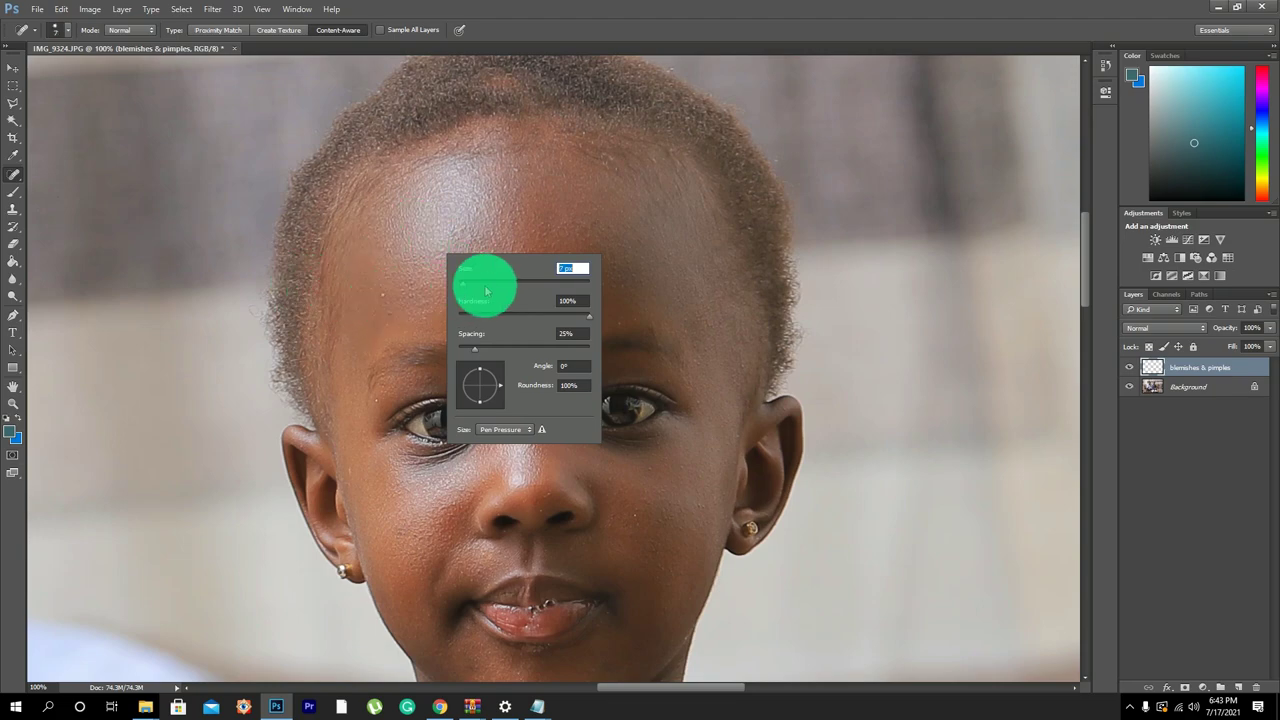
left_click(384, 296)
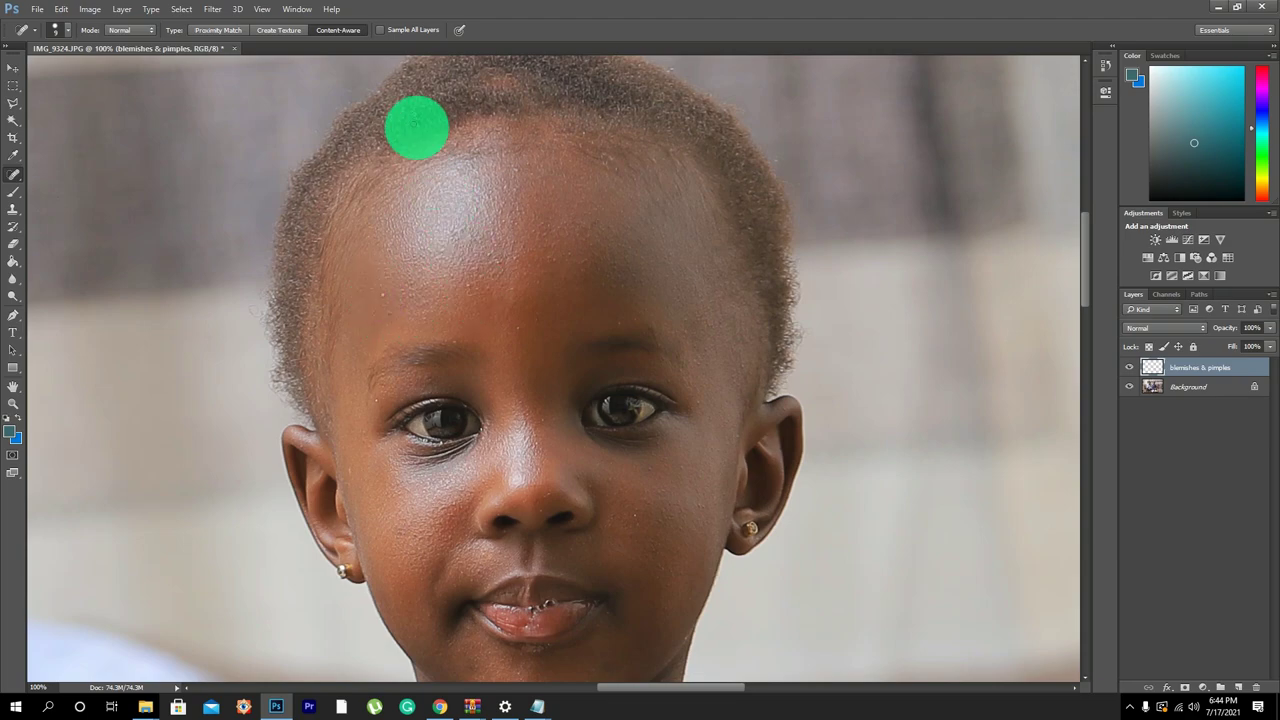
Enable Sample All Layers and heal the first blemishes across the forehead.
left_click(380, 30)
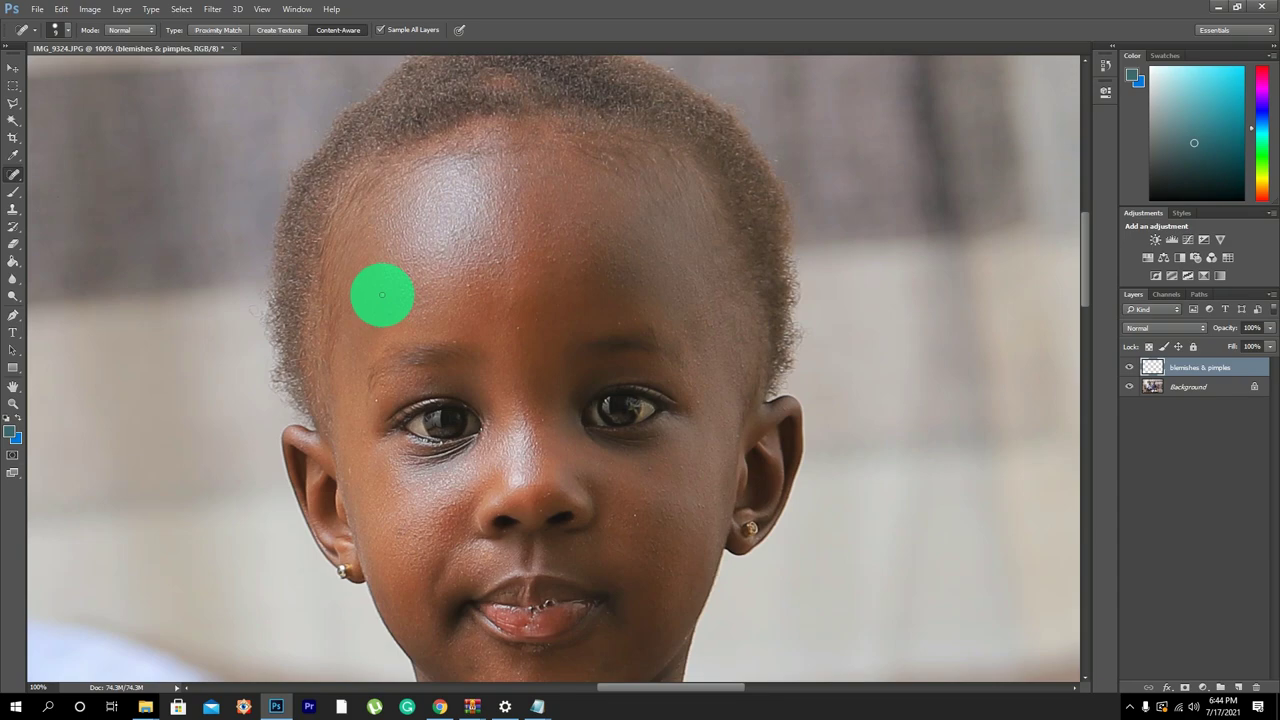
left_click(396, 308)
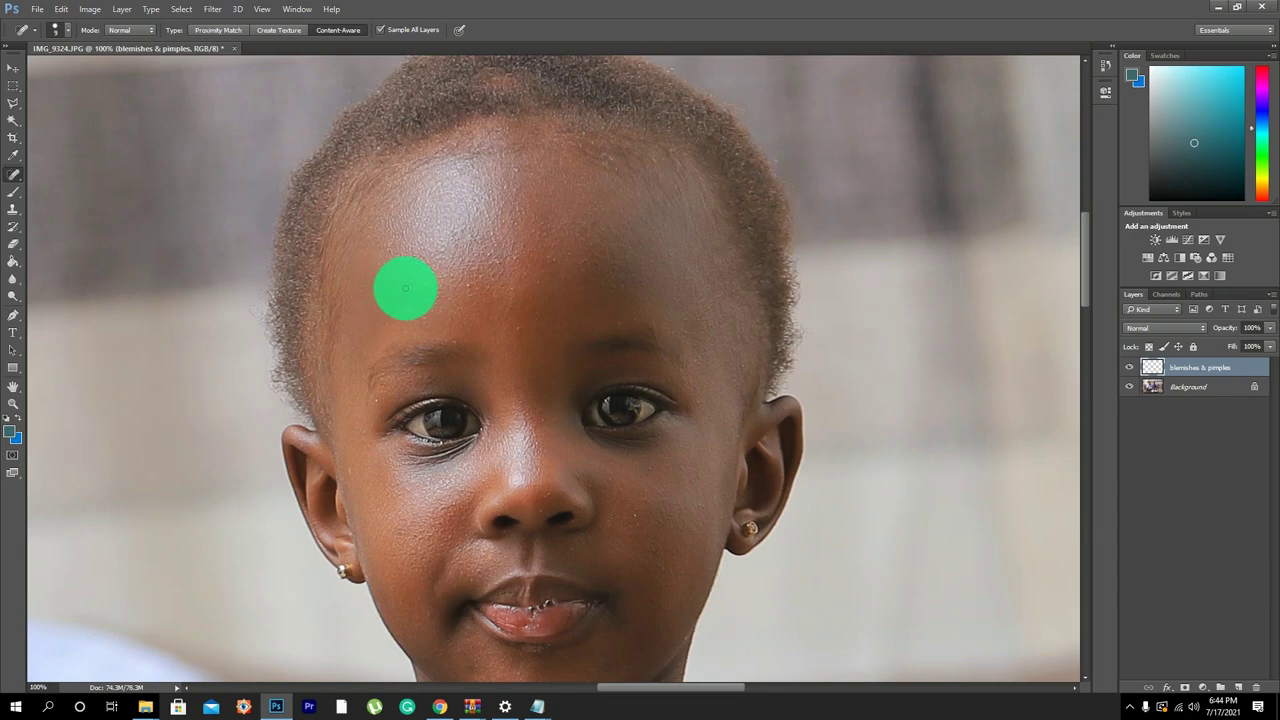
left_click(410, 285)
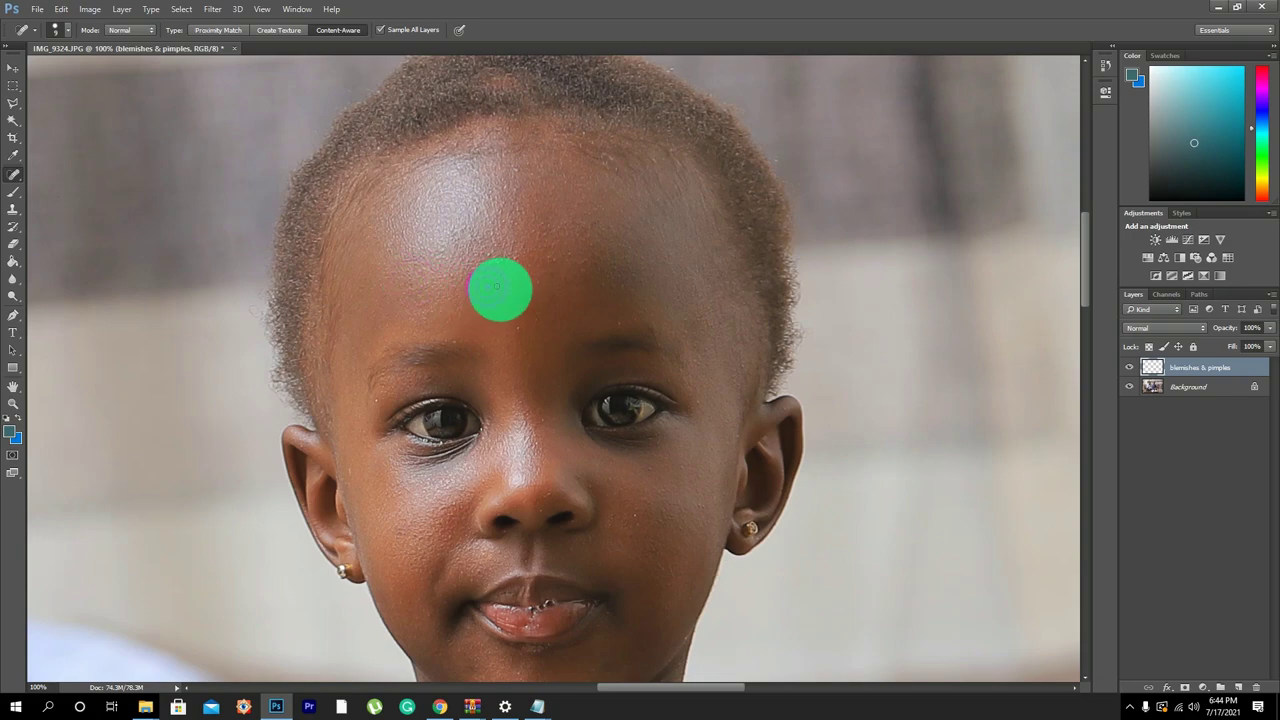
left_click(502, 284)
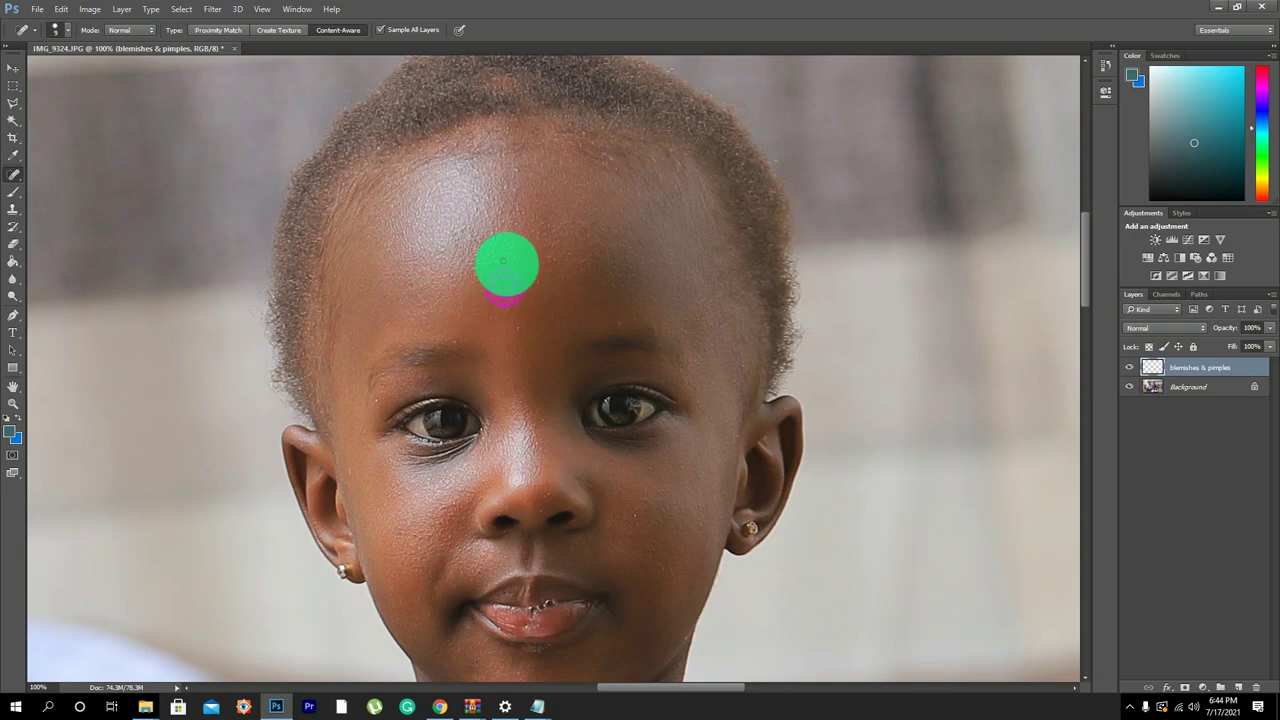
left_click(566, 260)
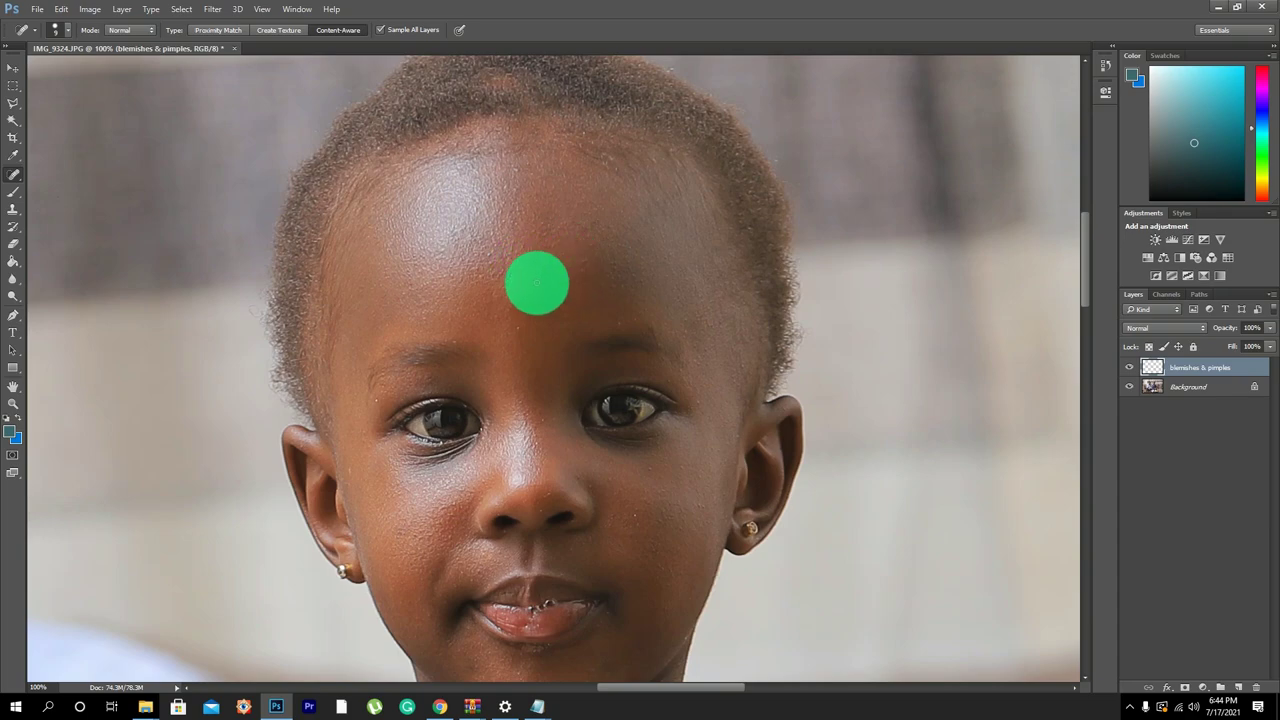
left_click(534, 280)
right_click(556, 303)
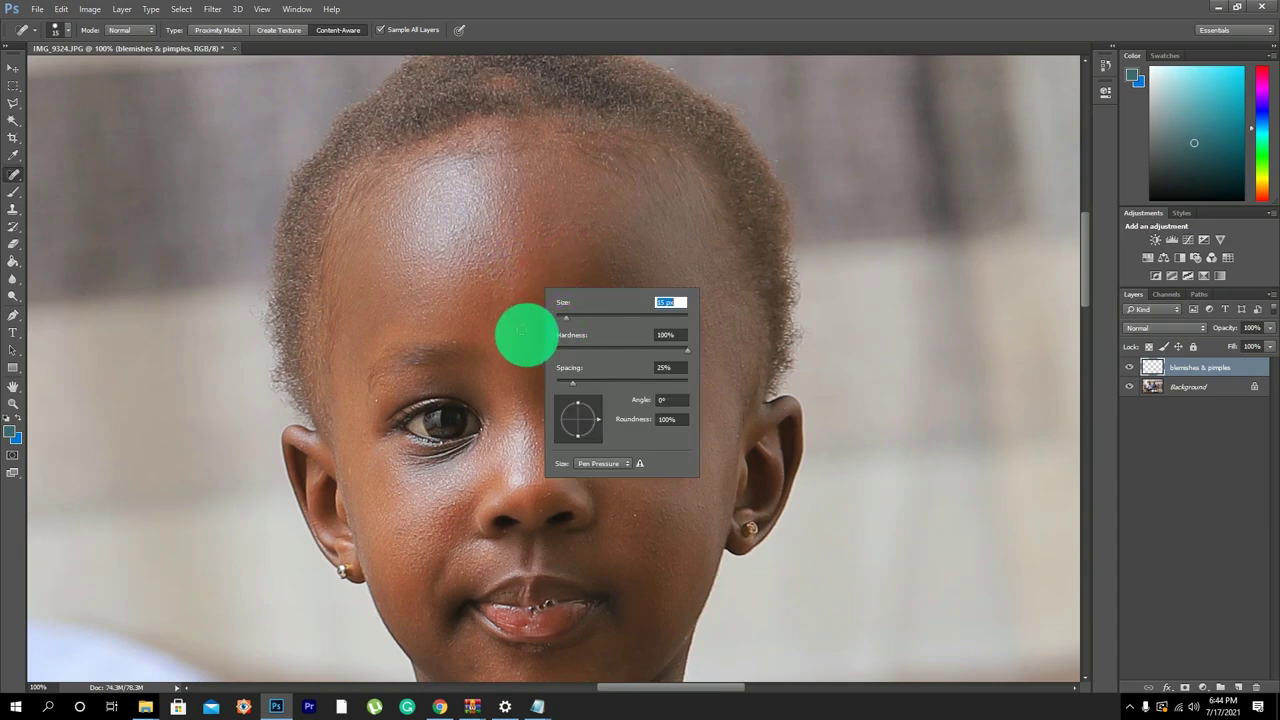
left_click(534, 320)
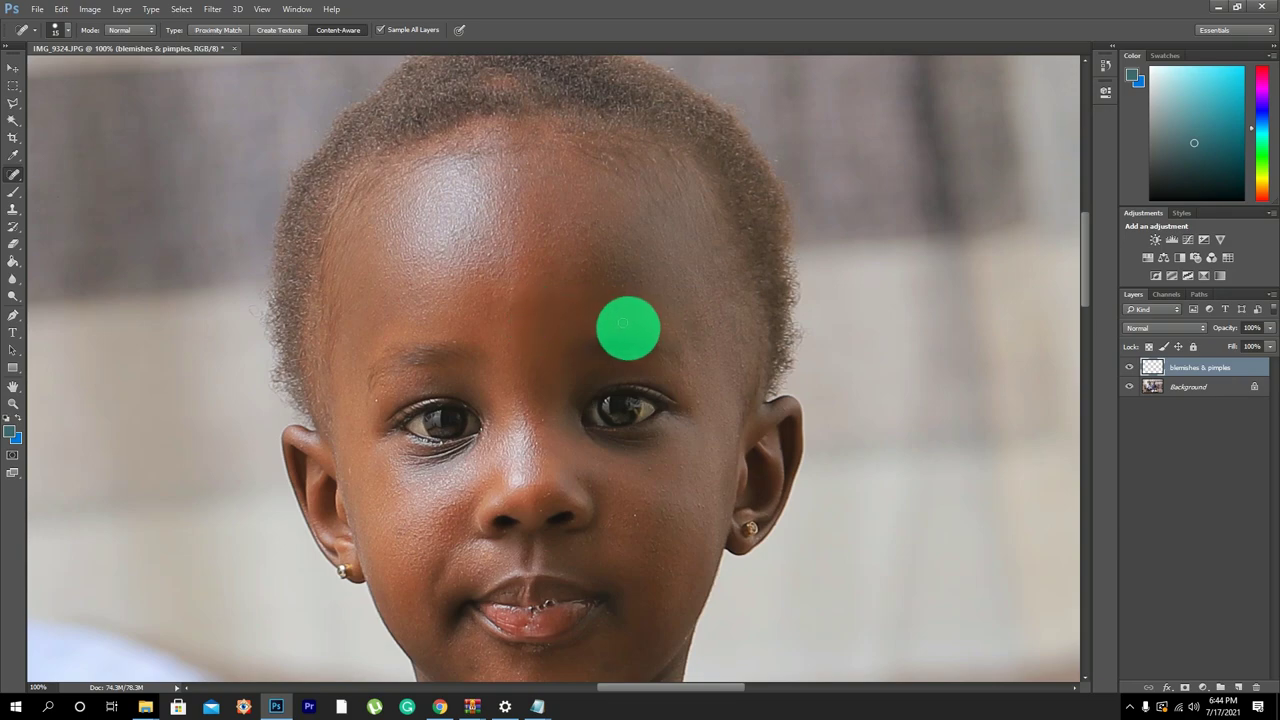
Heal the remaining forehead spots, up to the hairline.
left_click(646, 310)
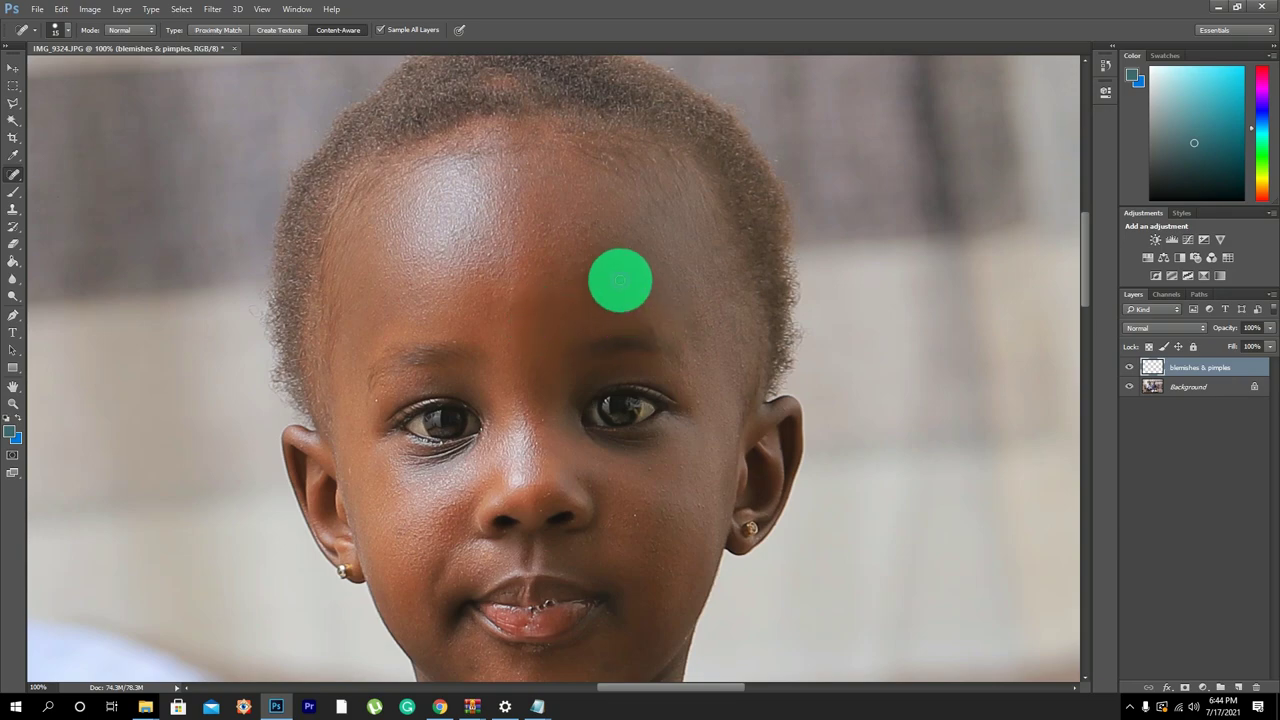
left_click(603, 287)
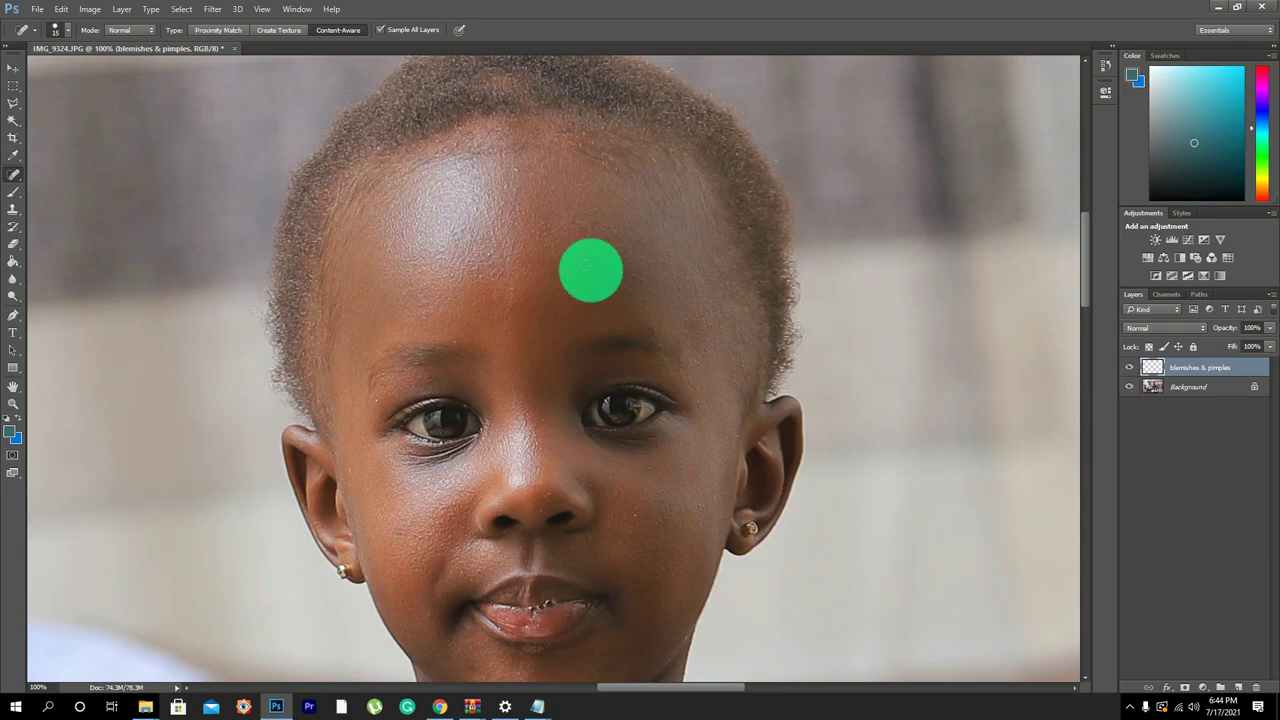
left_click(590, 139)
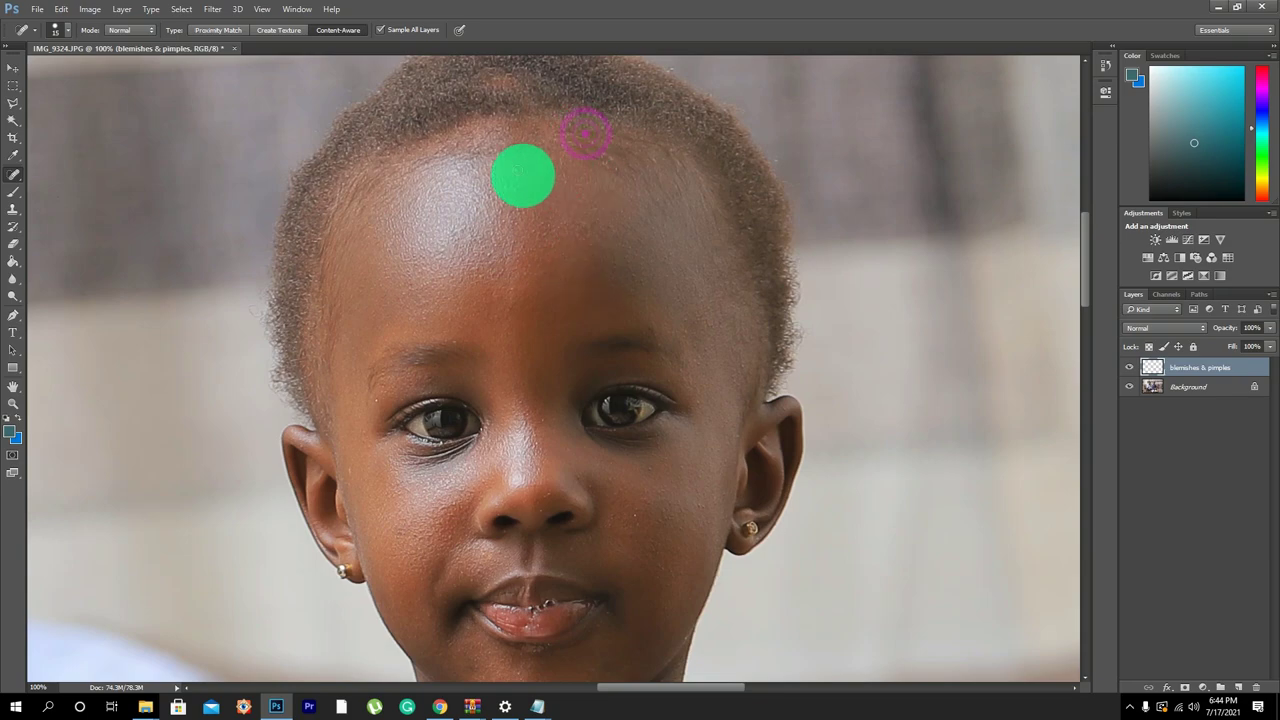
left_click(522, 170)
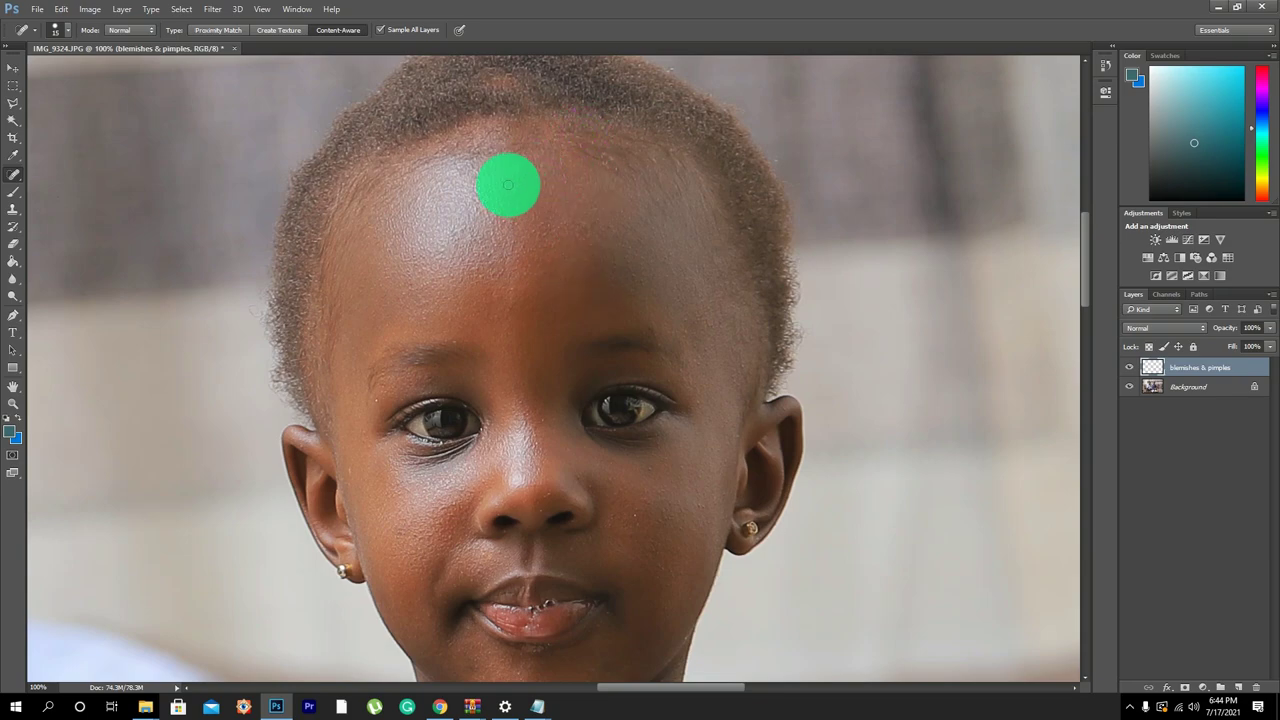
left_click(511, 188)
left_click(389, 248)
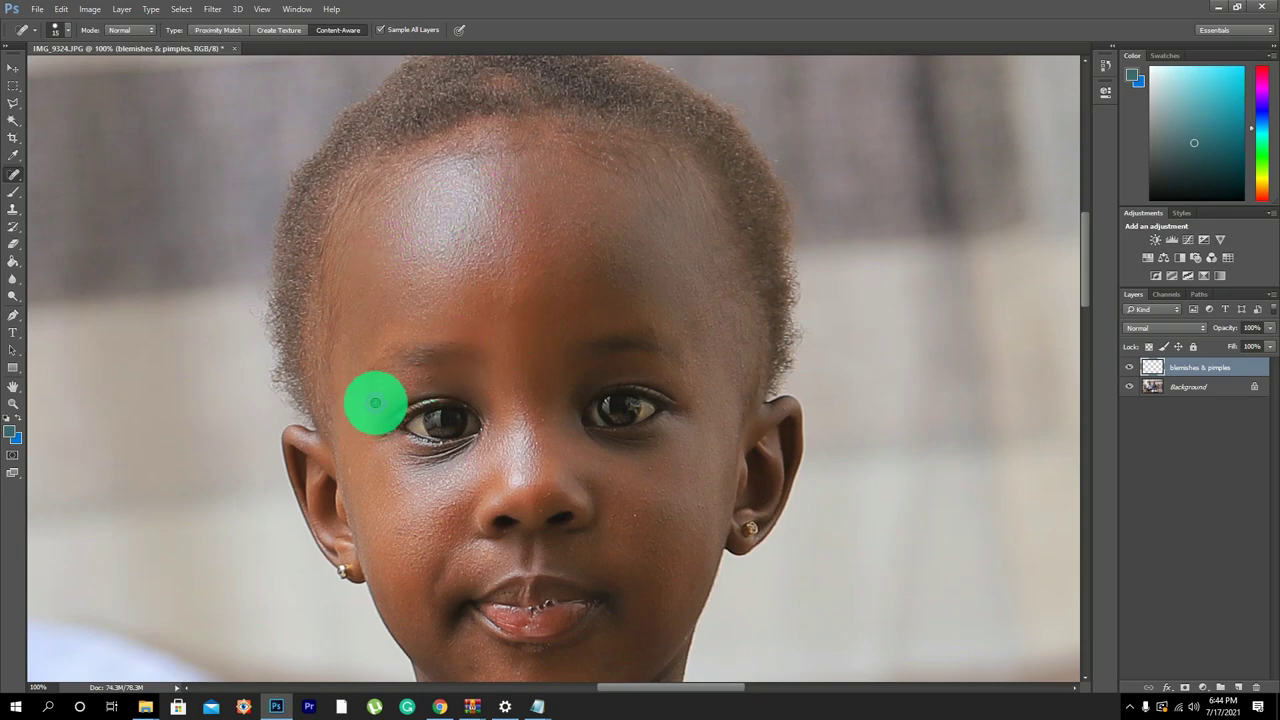
Heal spots on both cheeks, the nose bridge, nose tip and one more forehead blemish.
left_click(350, 474)
left_click(363, 440)
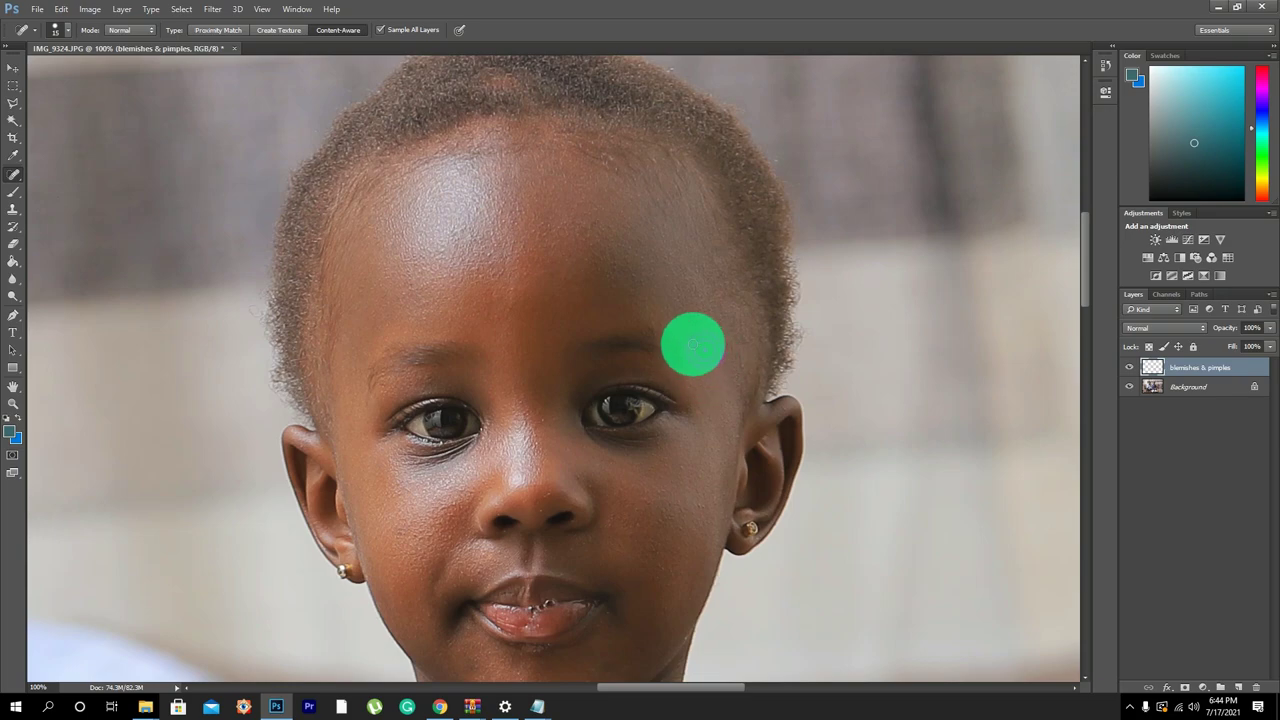
left_click(689, 318)
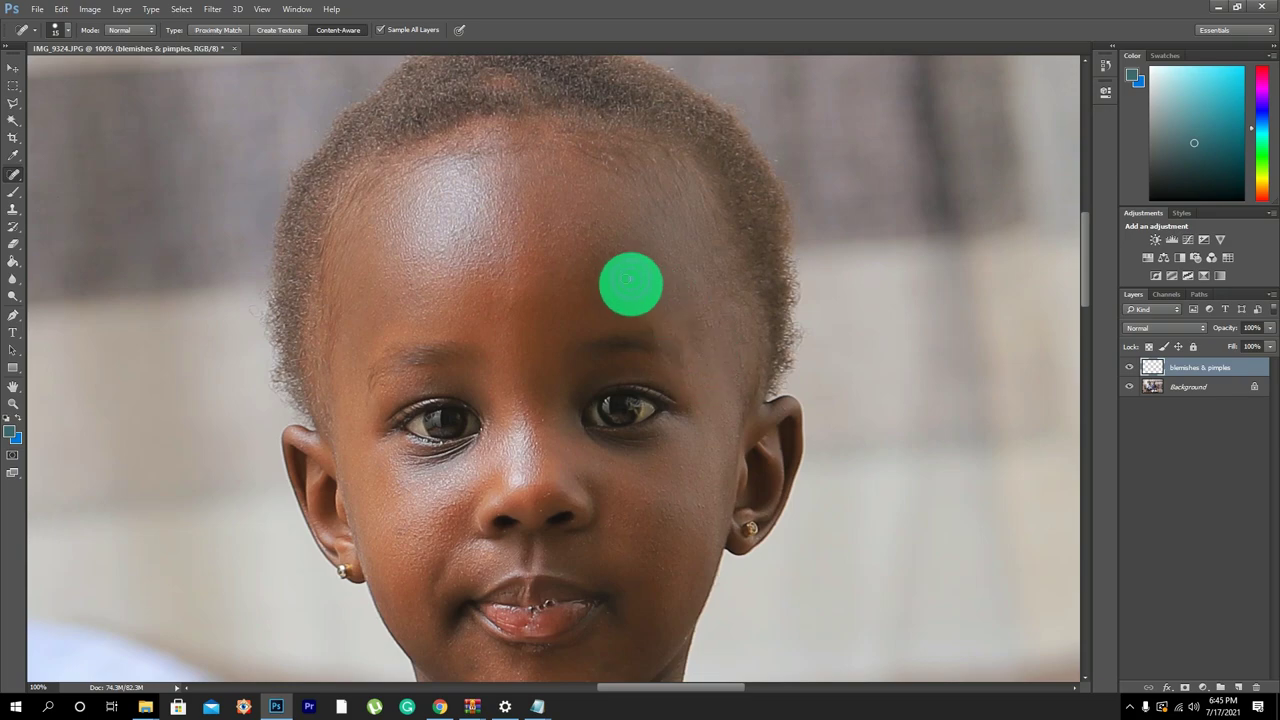
left_click(543, 419)
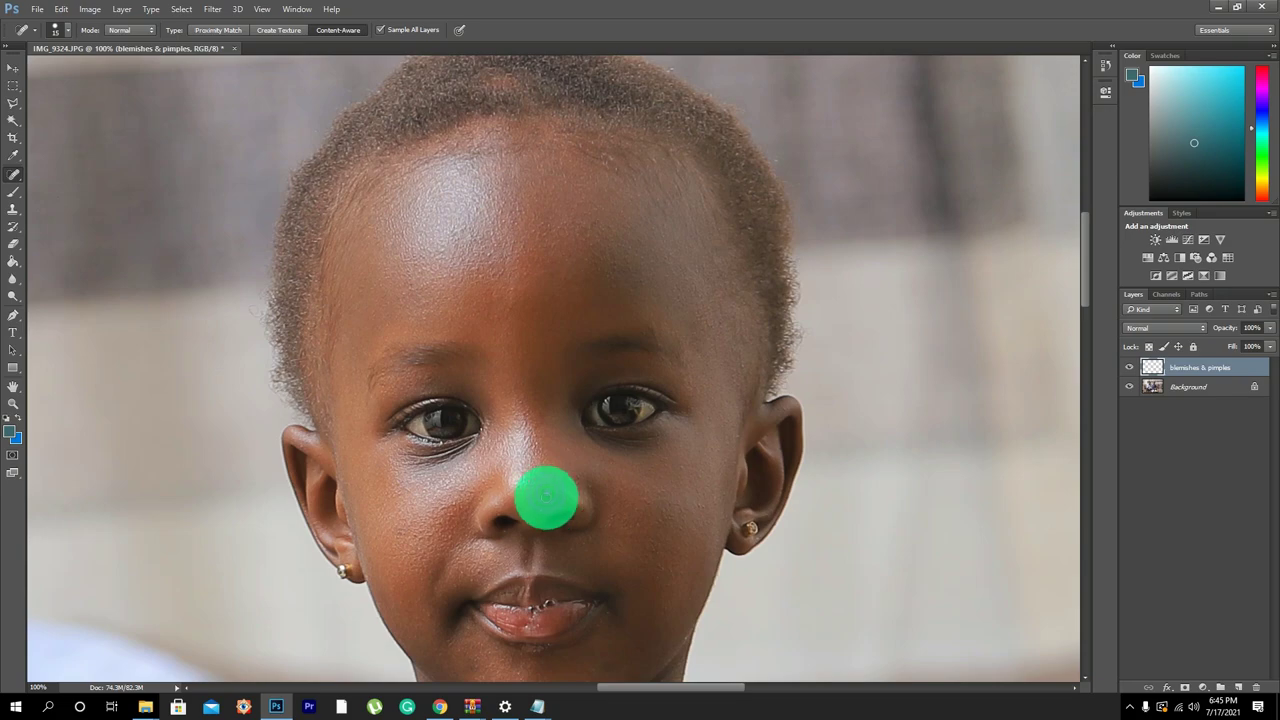
left_click(541, 509)
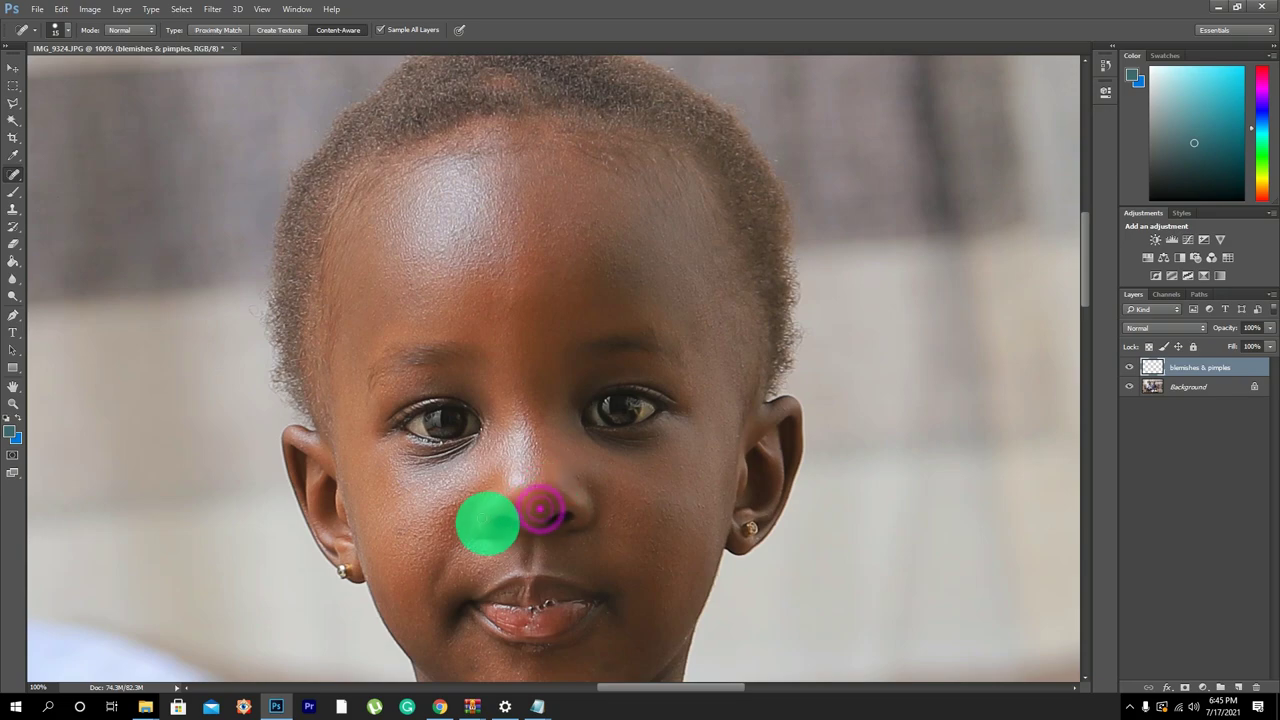
left_click(567, 545)
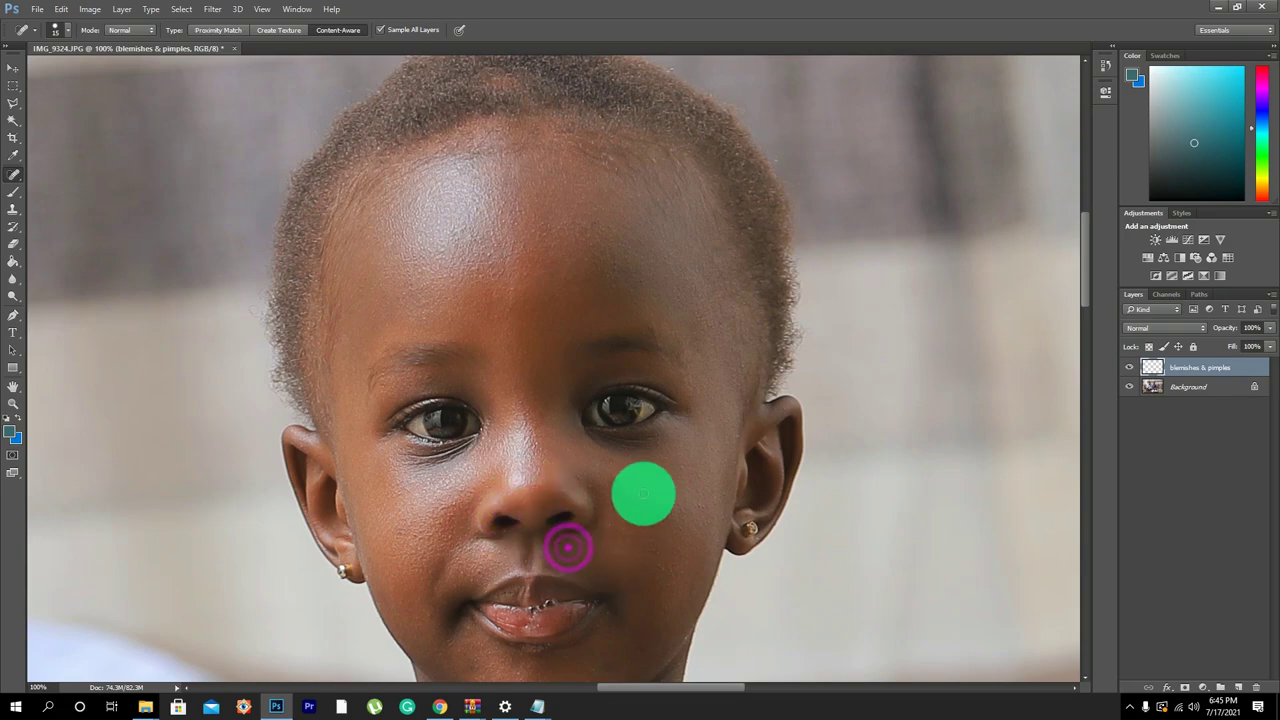
left_click(636, 517)
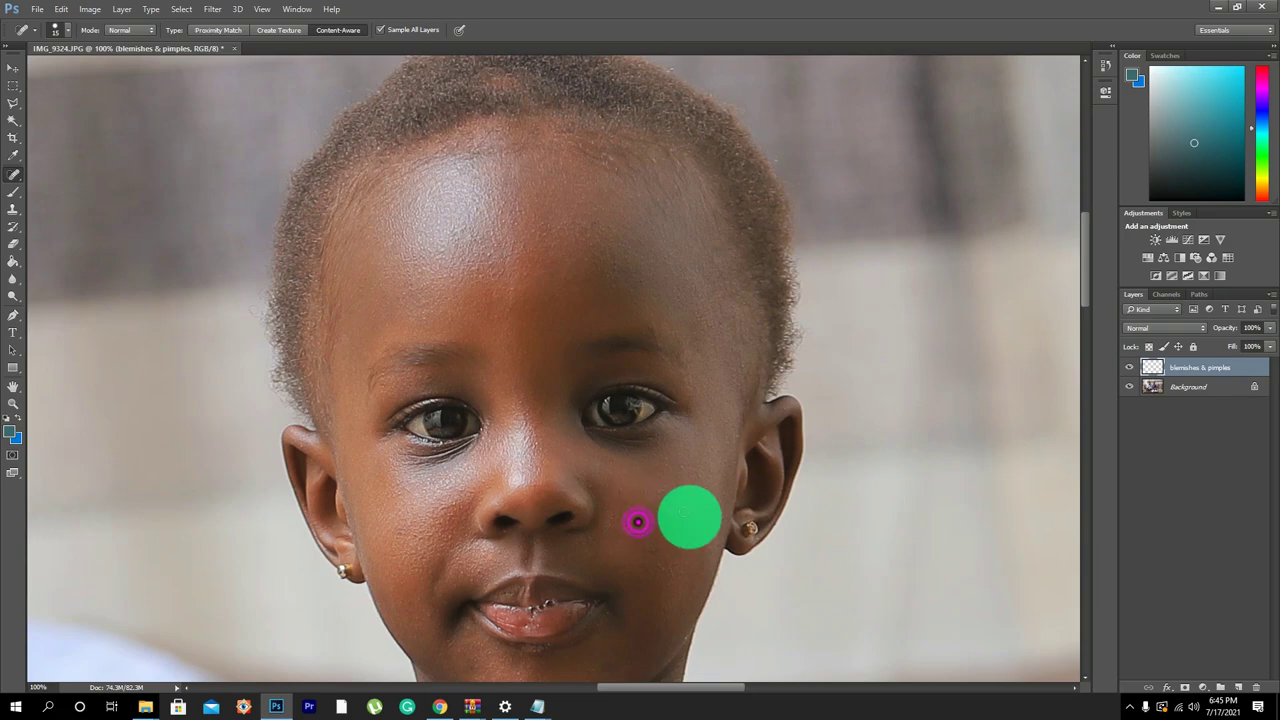
left_click(705, 492)
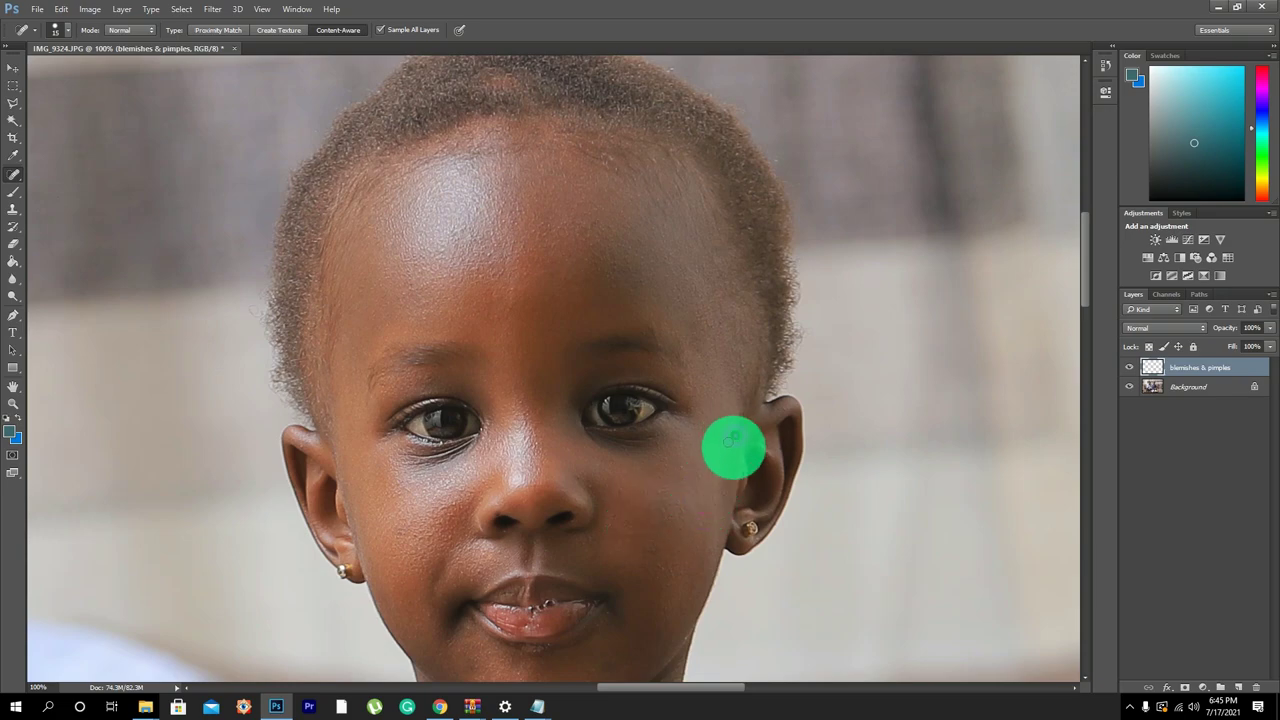
left_click(729, 437)
Pan down and heal the spots on the chin, upper lip, lips and neck.
left_click_drag(640, 520, 610, 337)
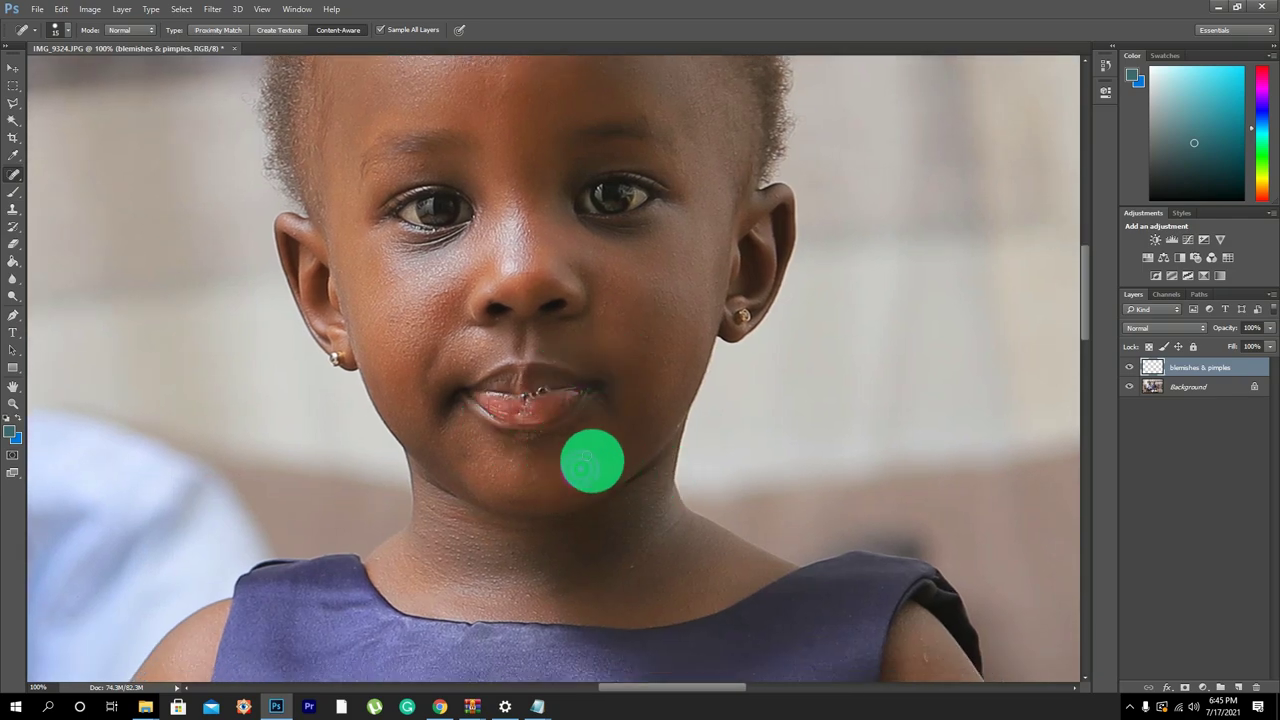
left_click(585, 457)
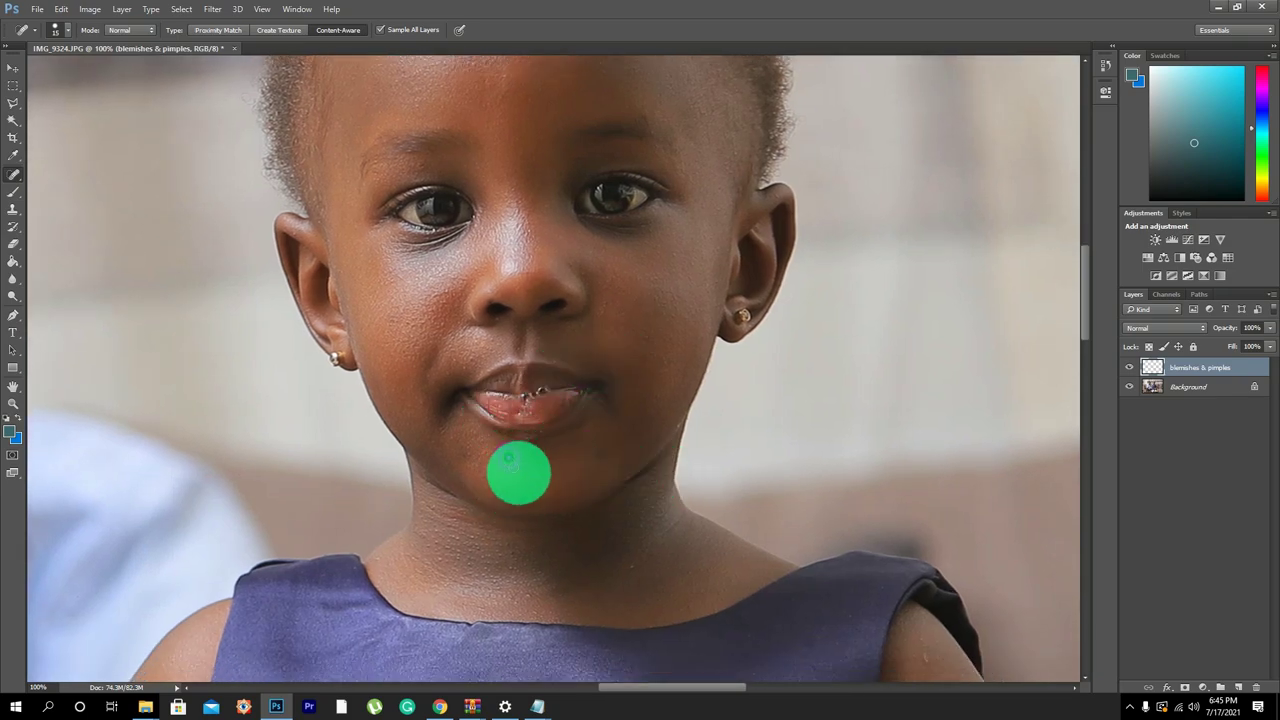
left_click(491, 476)
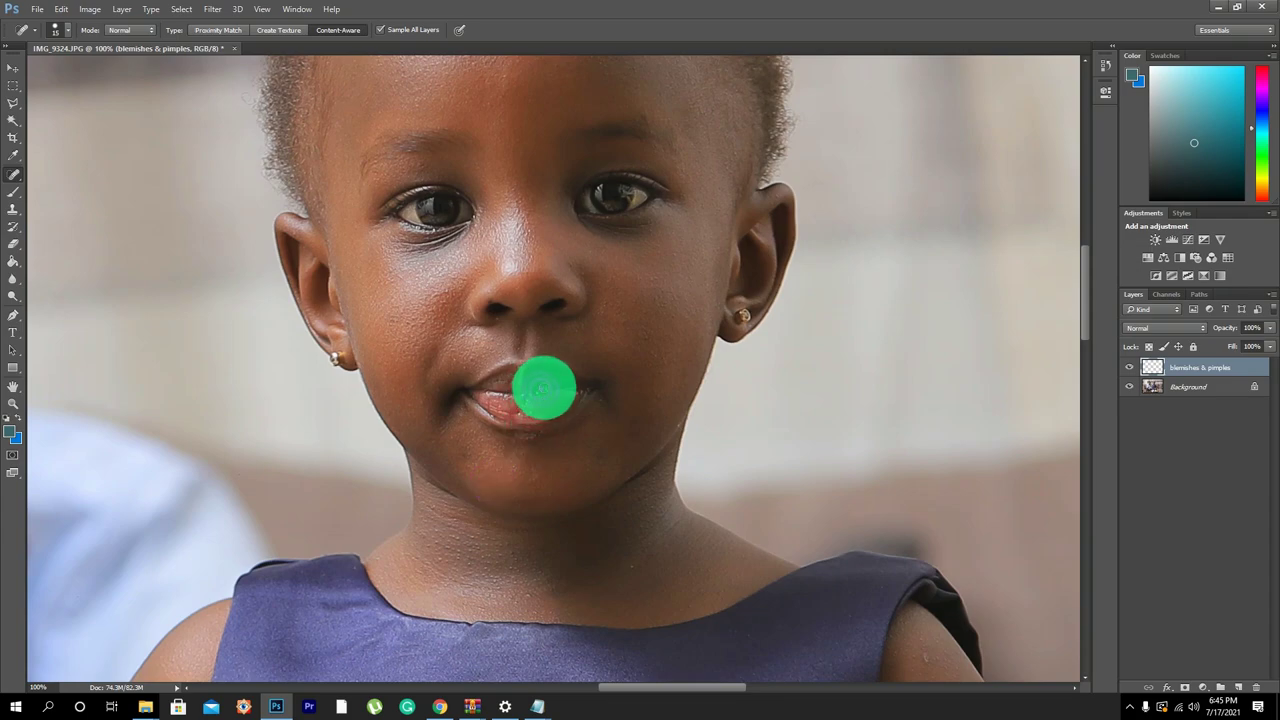
left_click(541, 387)
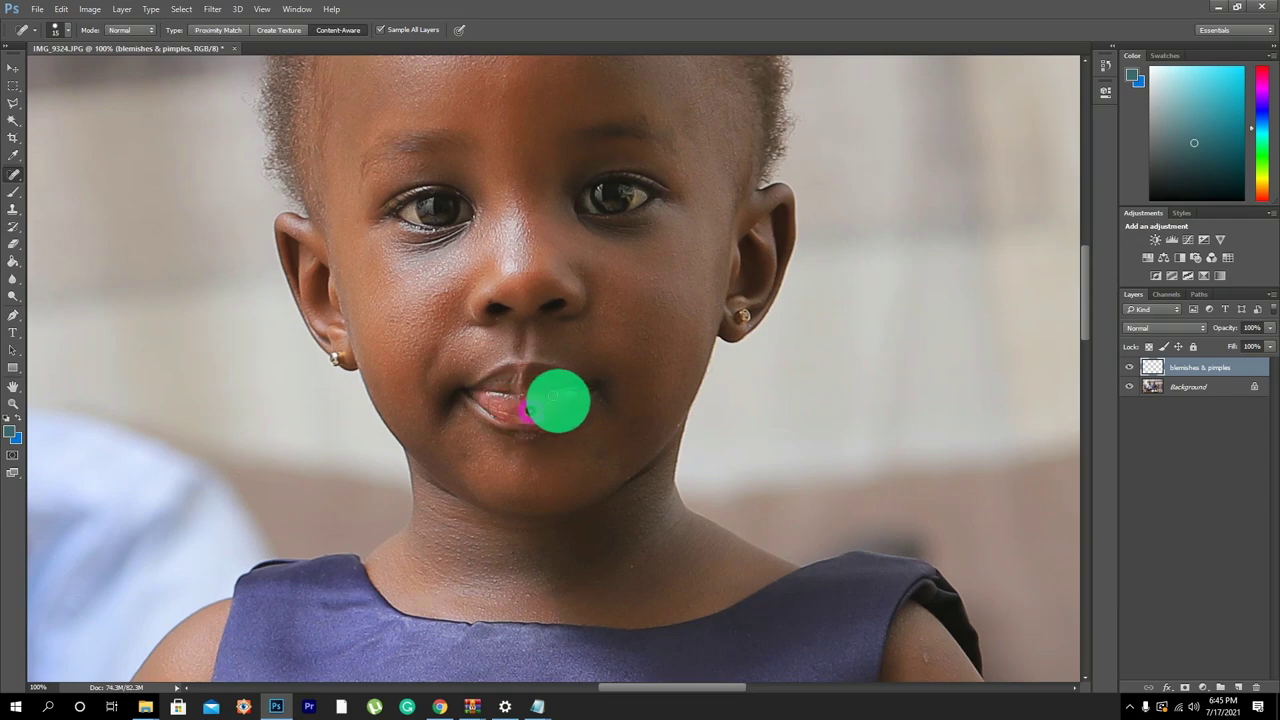
left_click_drag(553, 386, 526, 401)
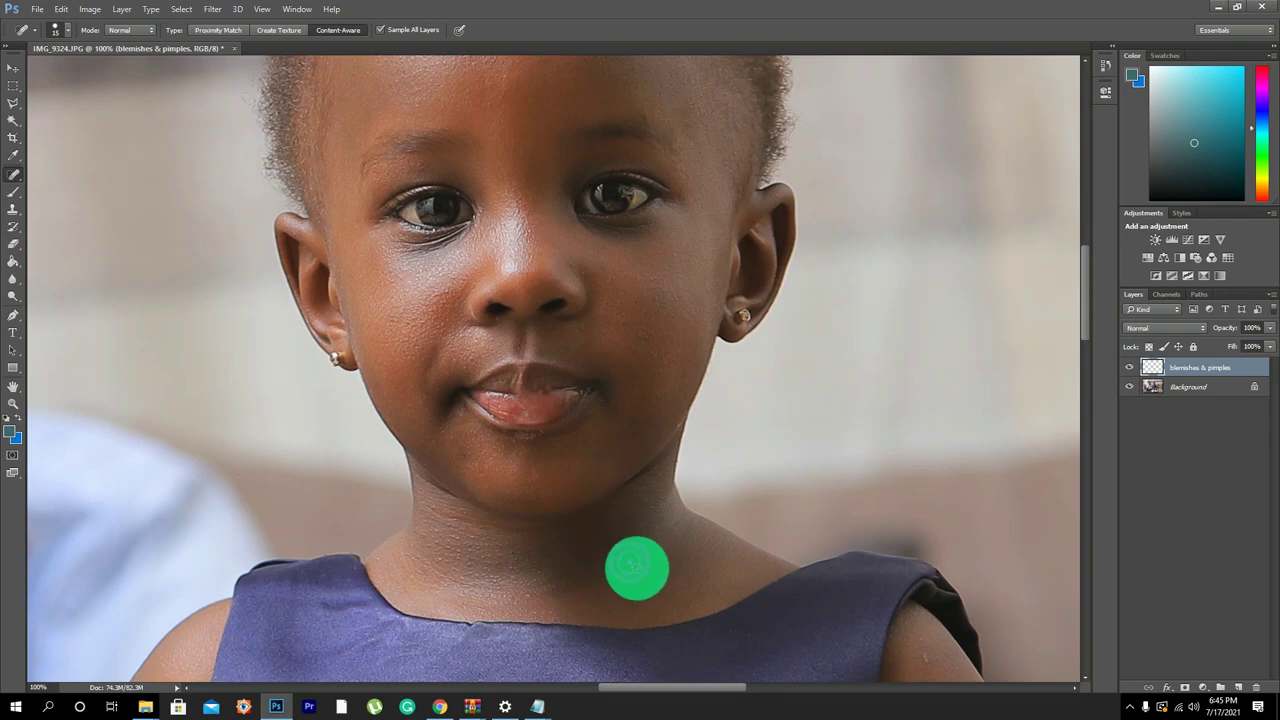
left_click(637, 568)
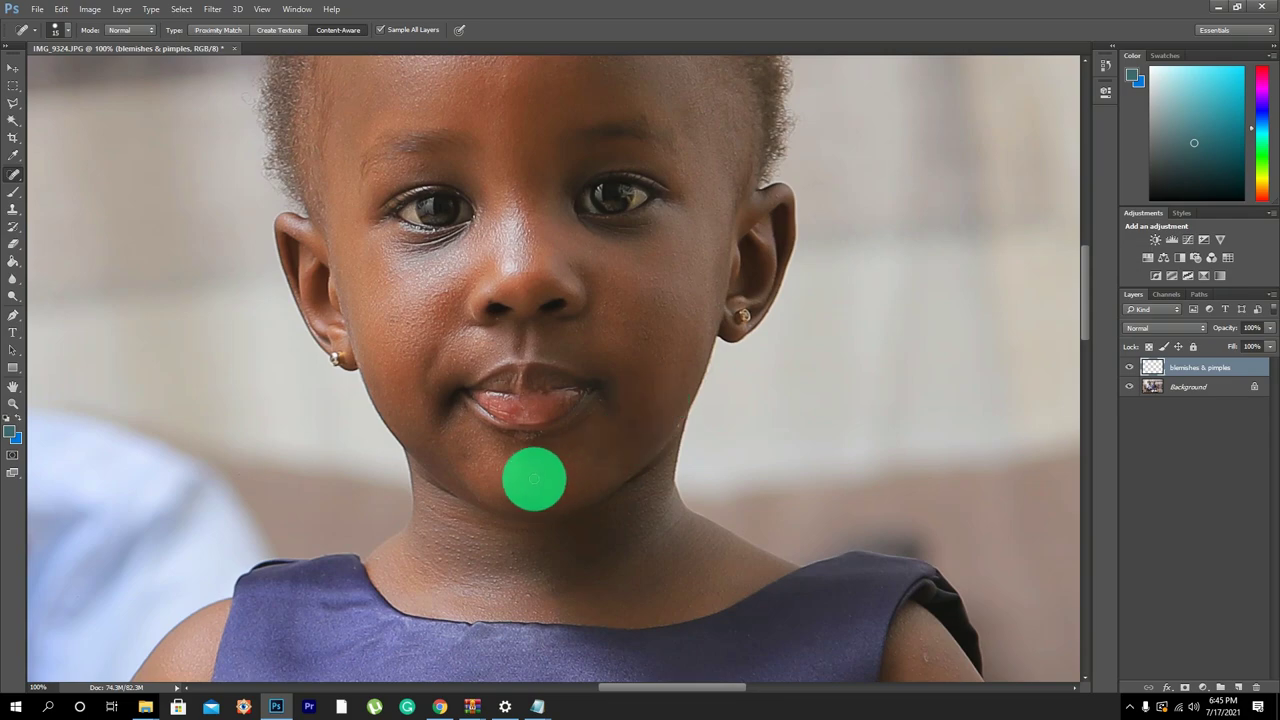
left_click(538, 477)
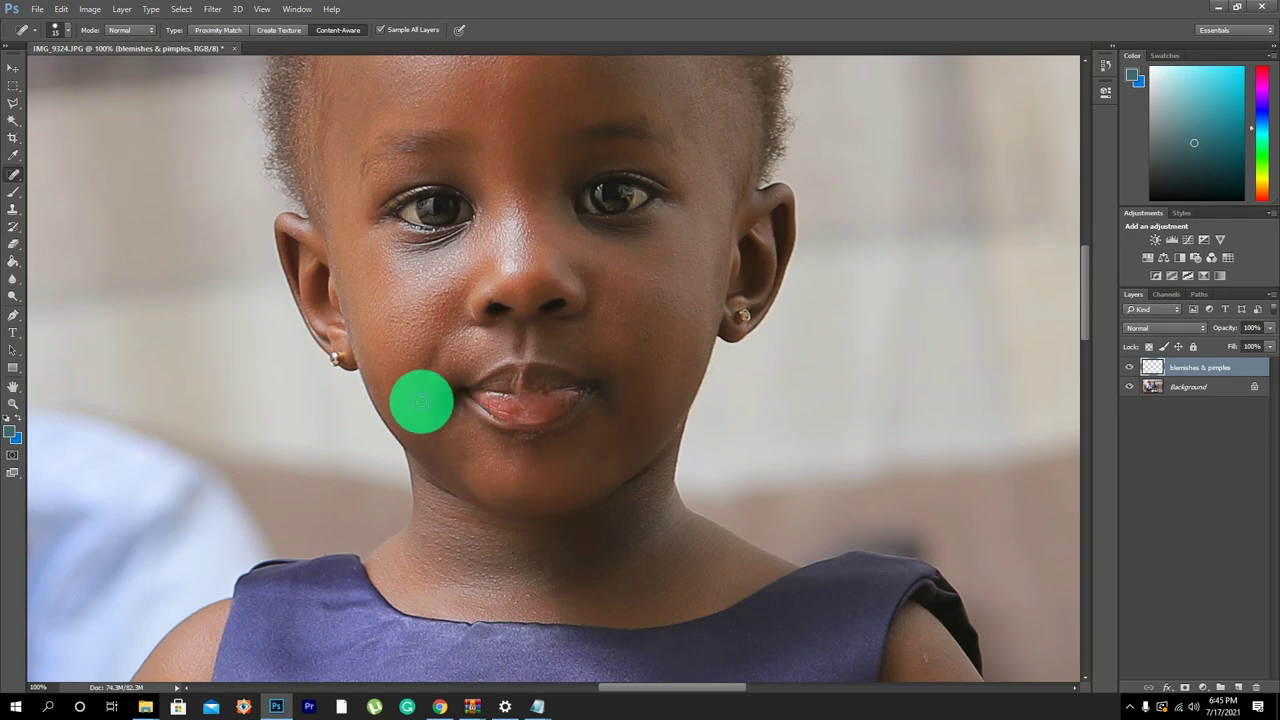
Heal a last chin spot, then pan to the shoulder and heal bumps on the upper arm.
left_click(414, 405)
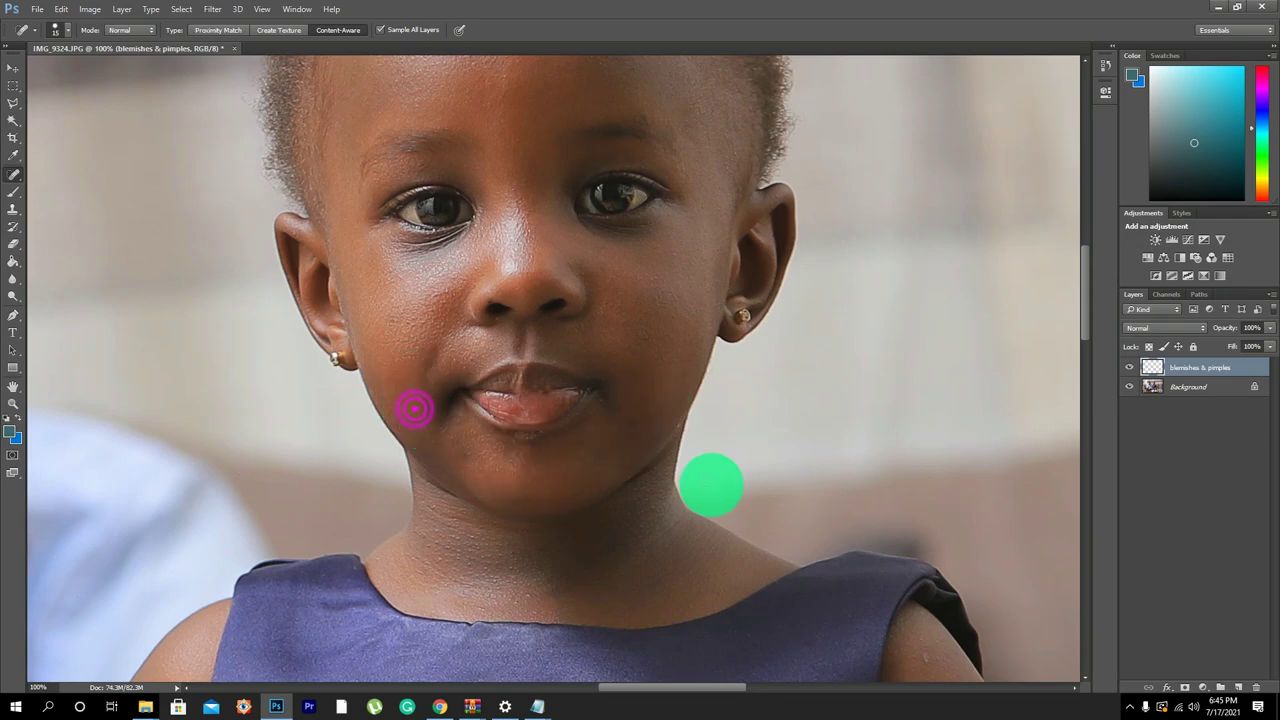
scroll(709, 486, "down", 5)
scroll(709, 486, "right", 5)
left_click(555, 355)
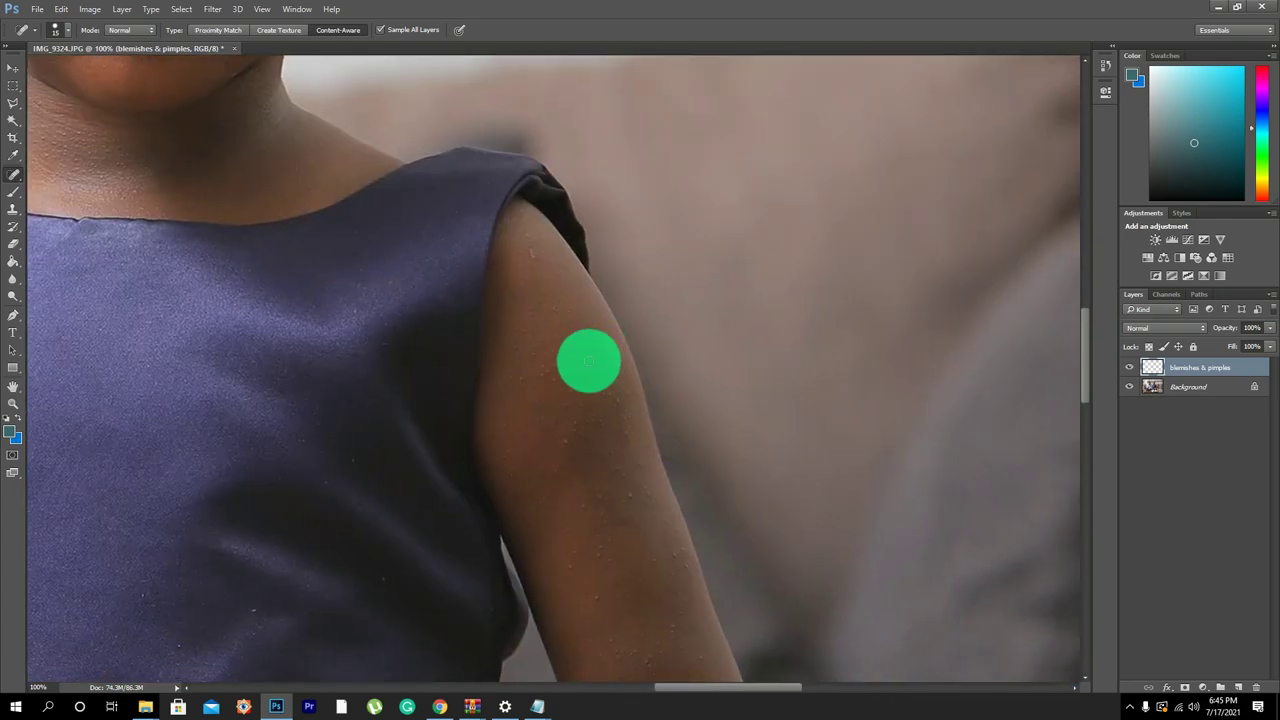
left_click(576, 372)
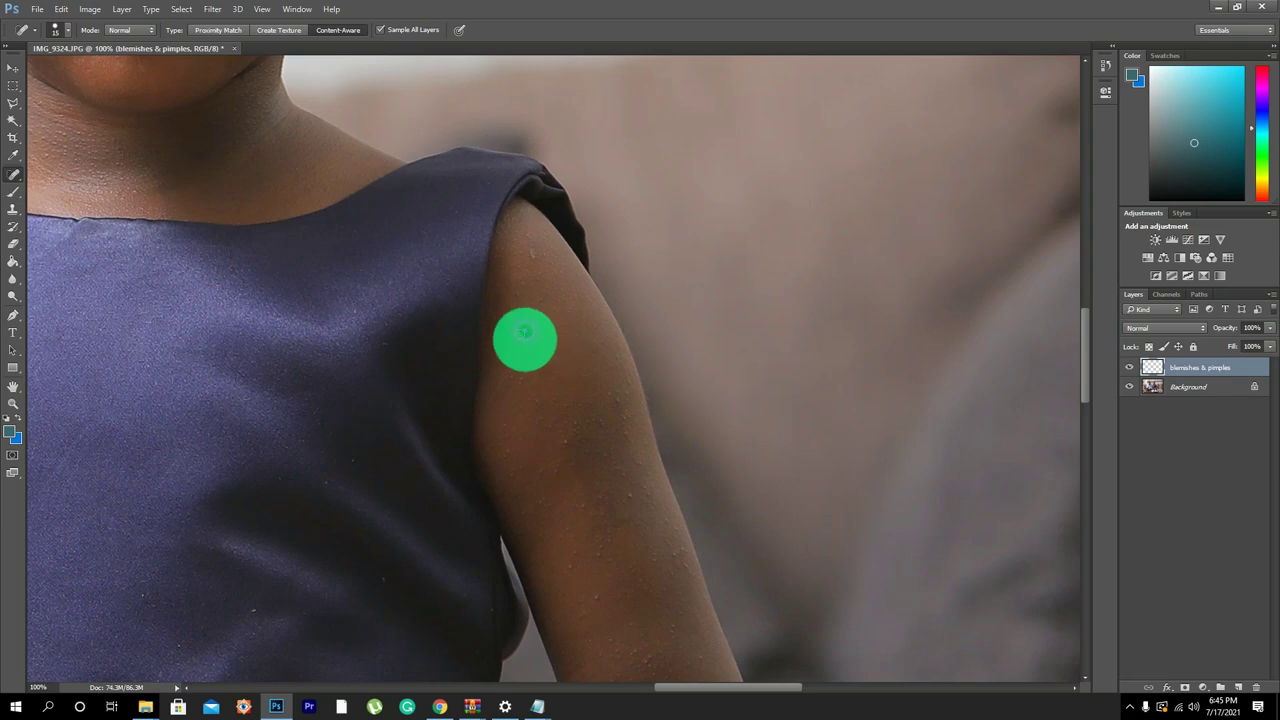
left_click(518, 297)
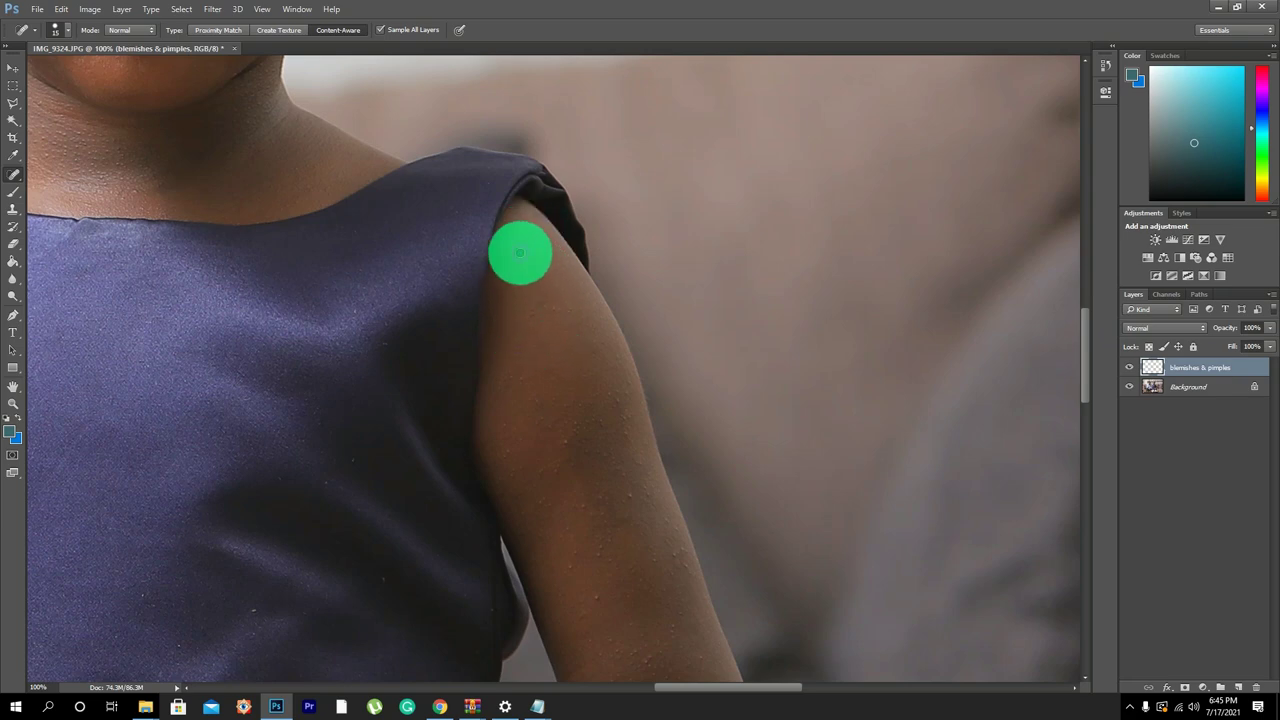
left_click(526, 278)
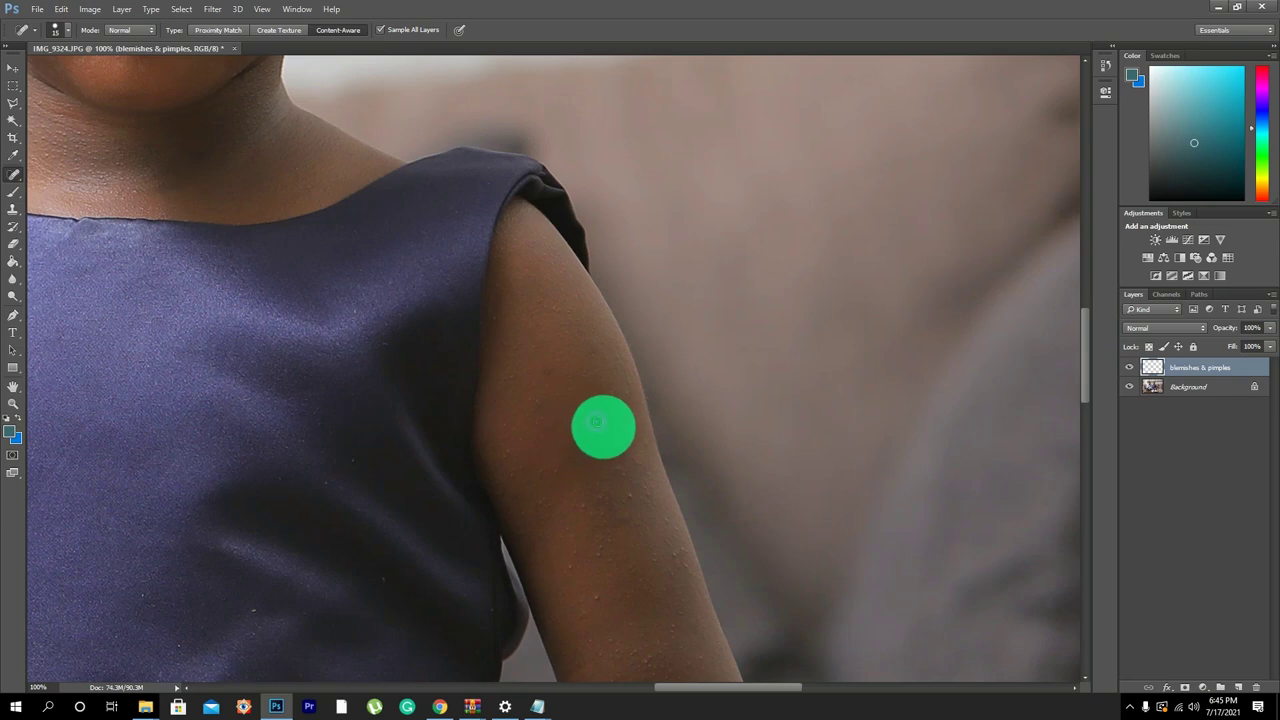
Heal the remaining bumps lower on the arm and near the elbow.
left_click(629, 380)
left_click(546, 402)
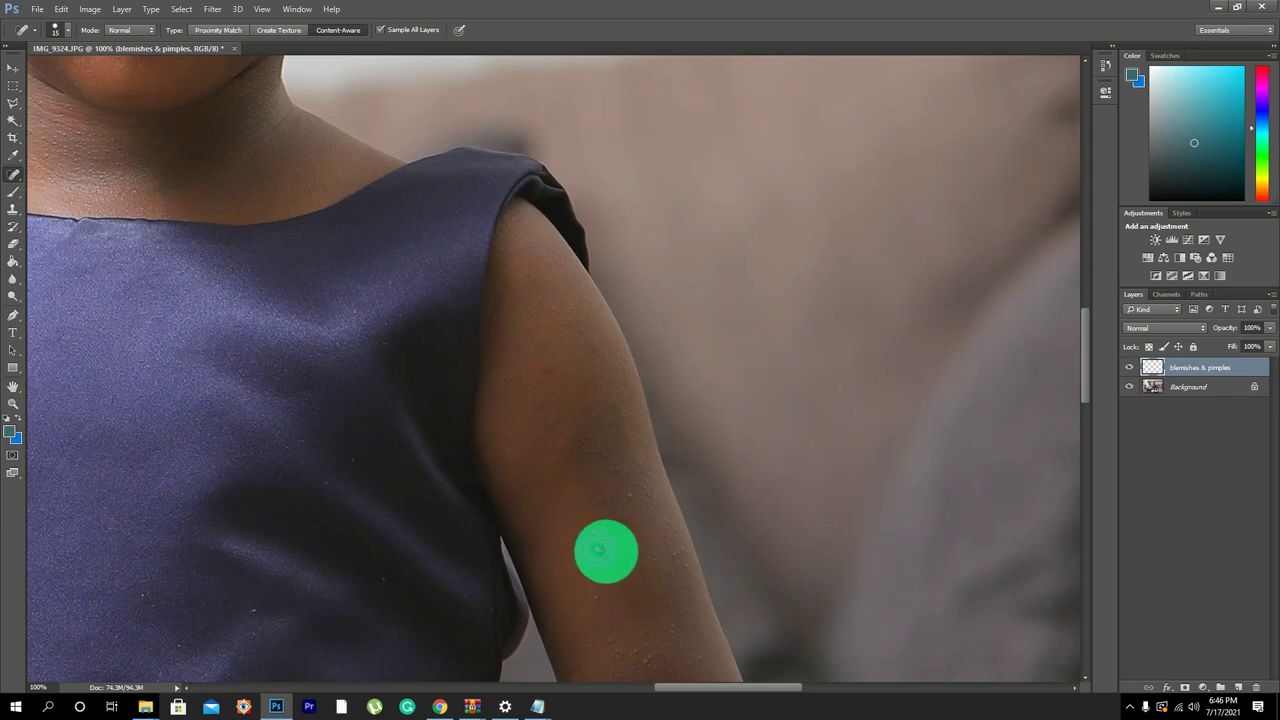
left_click(620, 525)
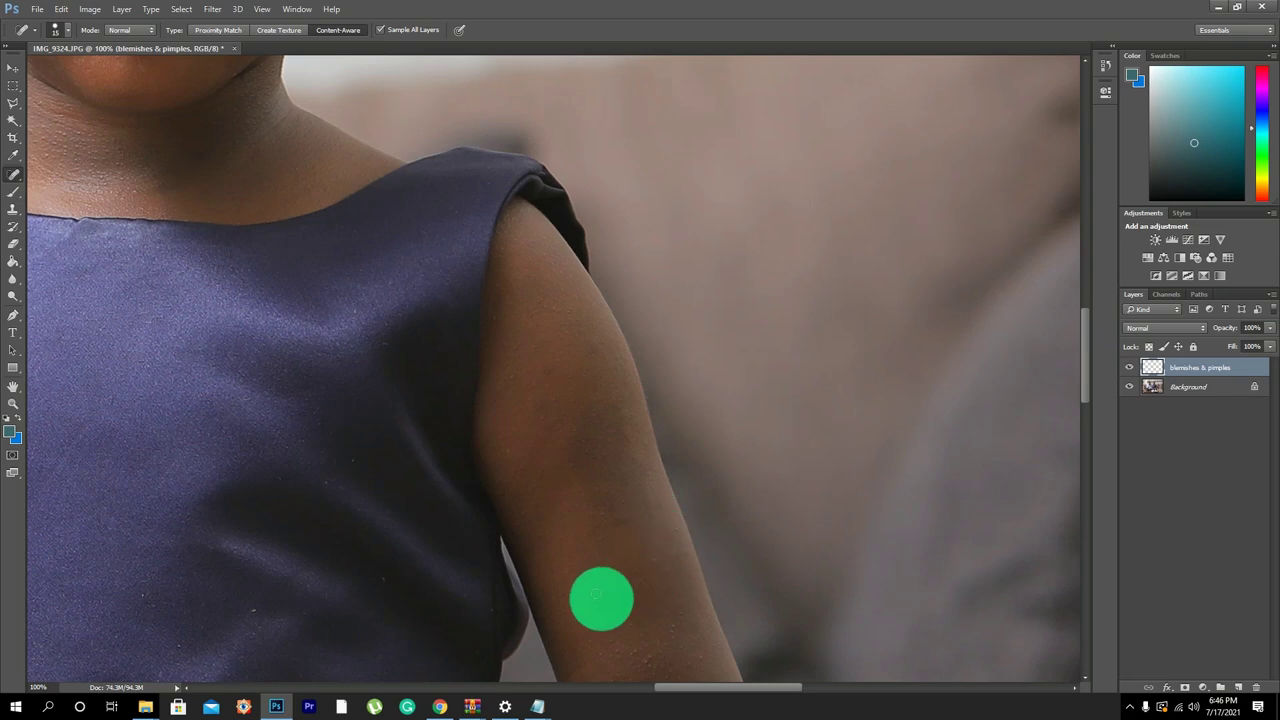
left_click(594, 594)
left_click(651, 584)
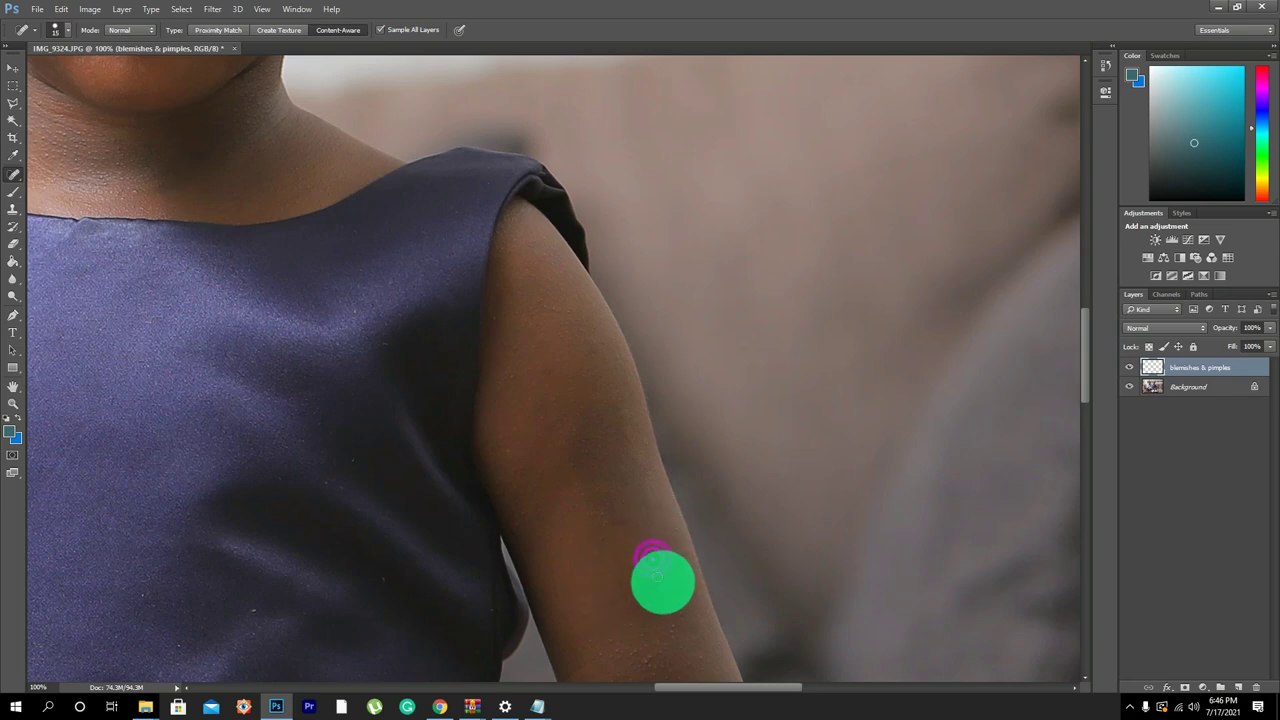
Heal more spots along the upper arm from elbow to shoulder, plus one on the dress side.
scroll(574, 477, "down", 3)
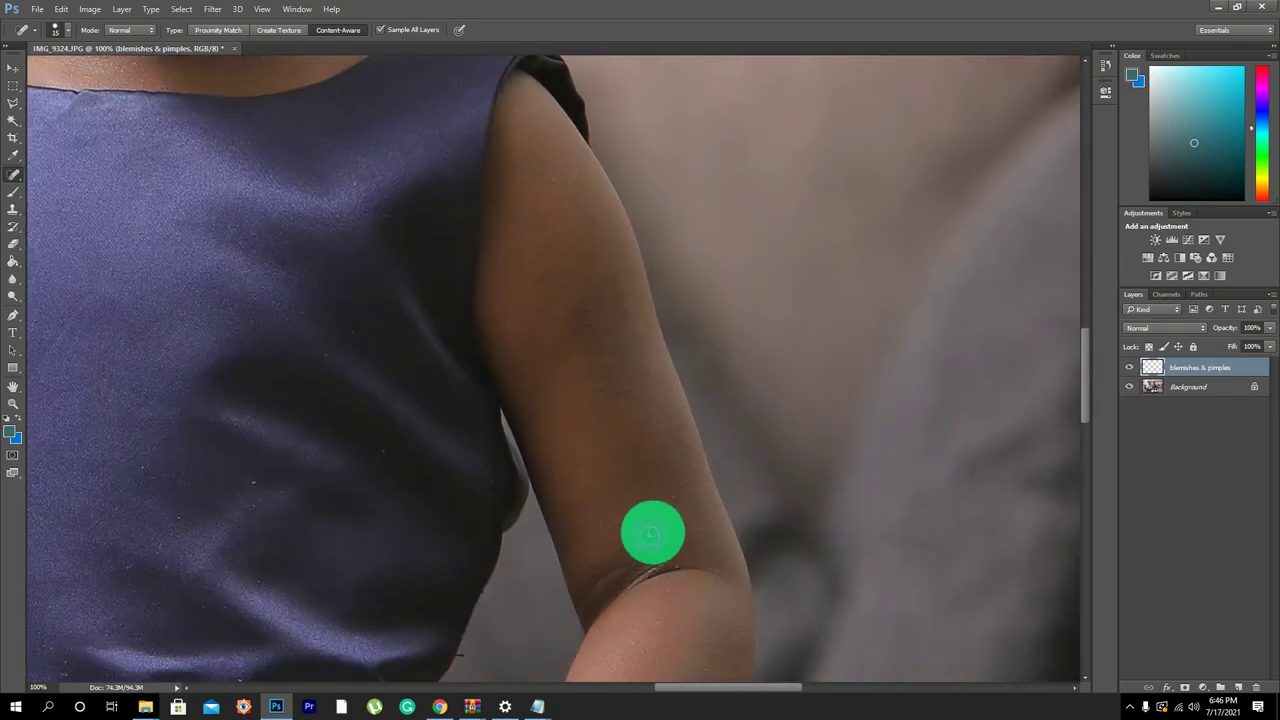
left_click(630, 532)
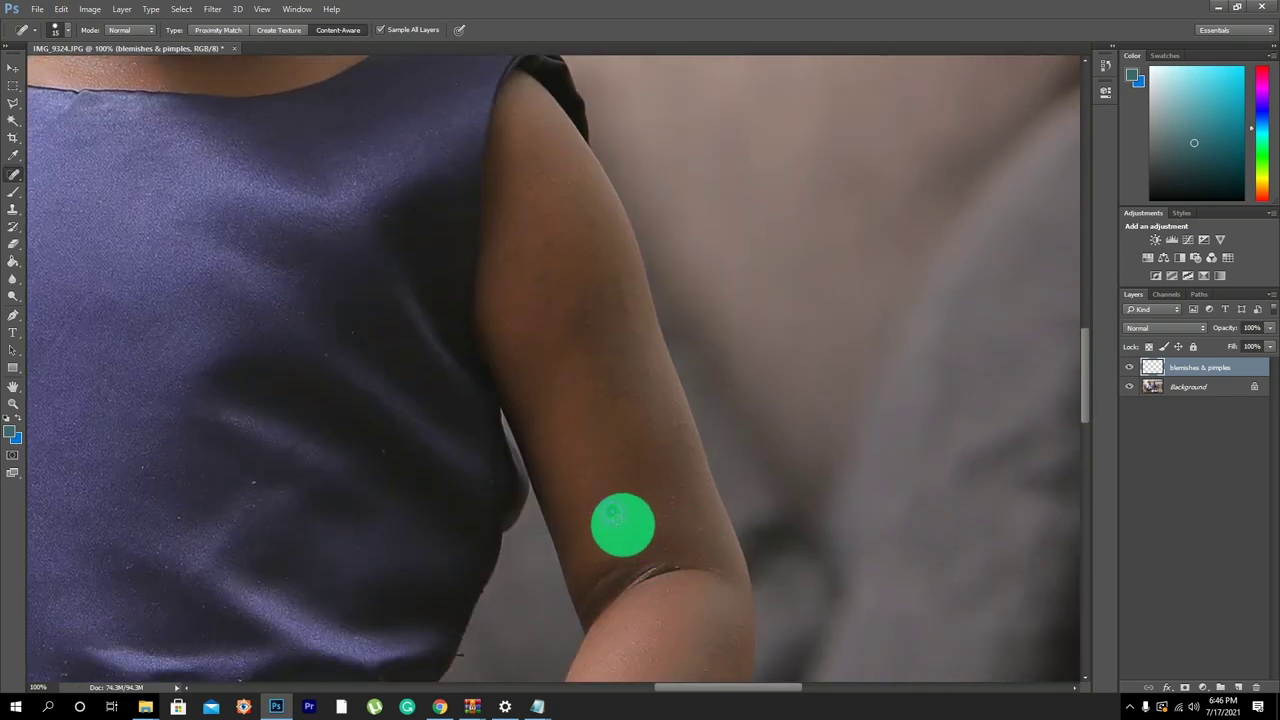
left_click(610, 522)
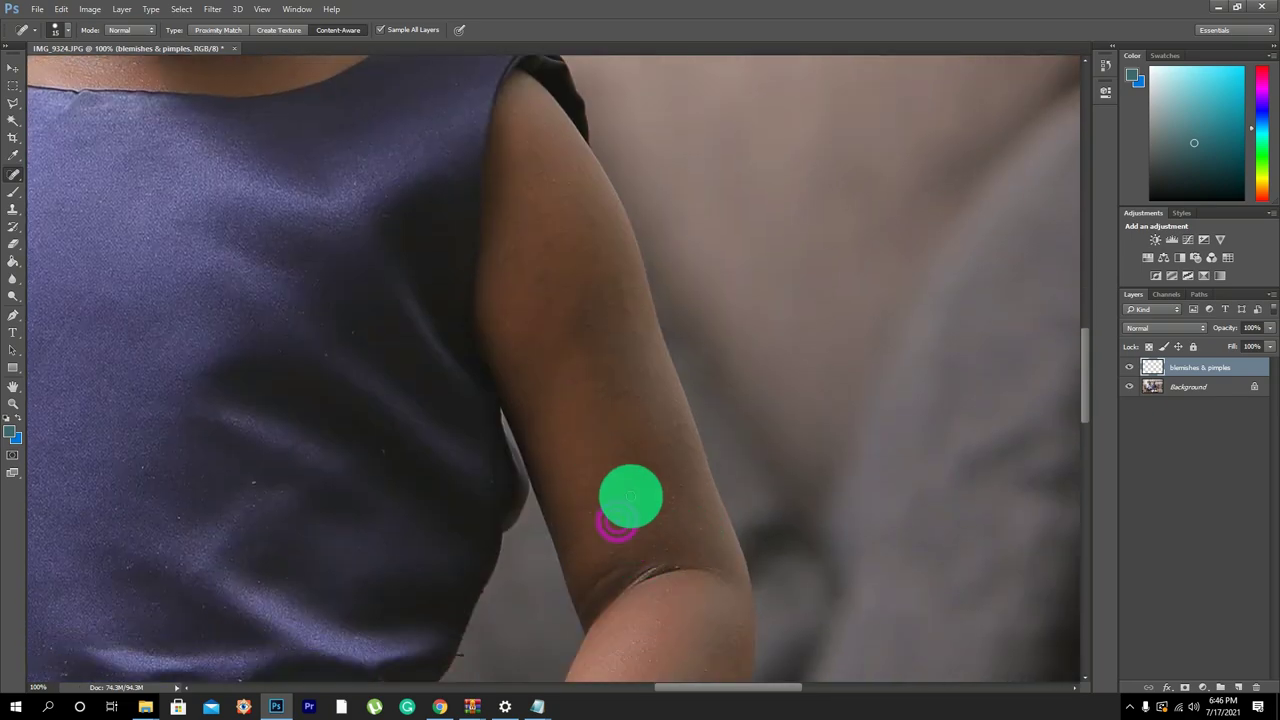
left_click(614, 516)
left_click(636, 502)
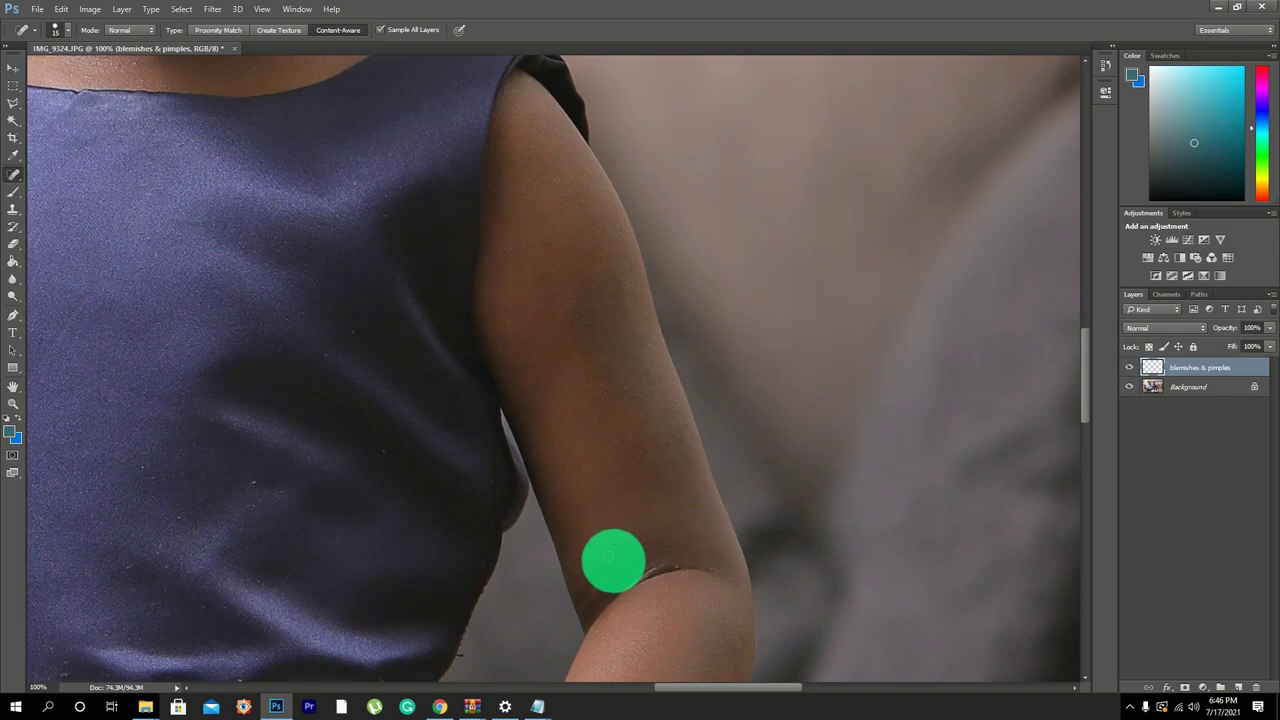
left_click(597, 566)
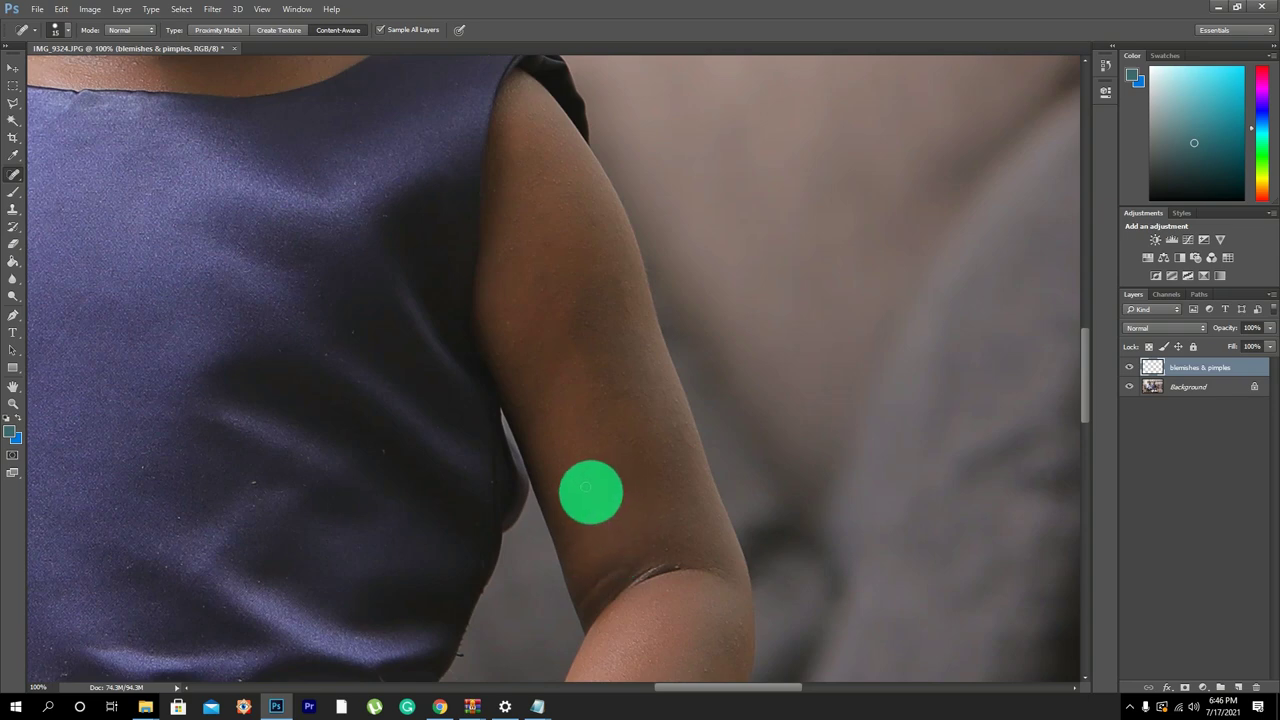
left_click(583, 471)
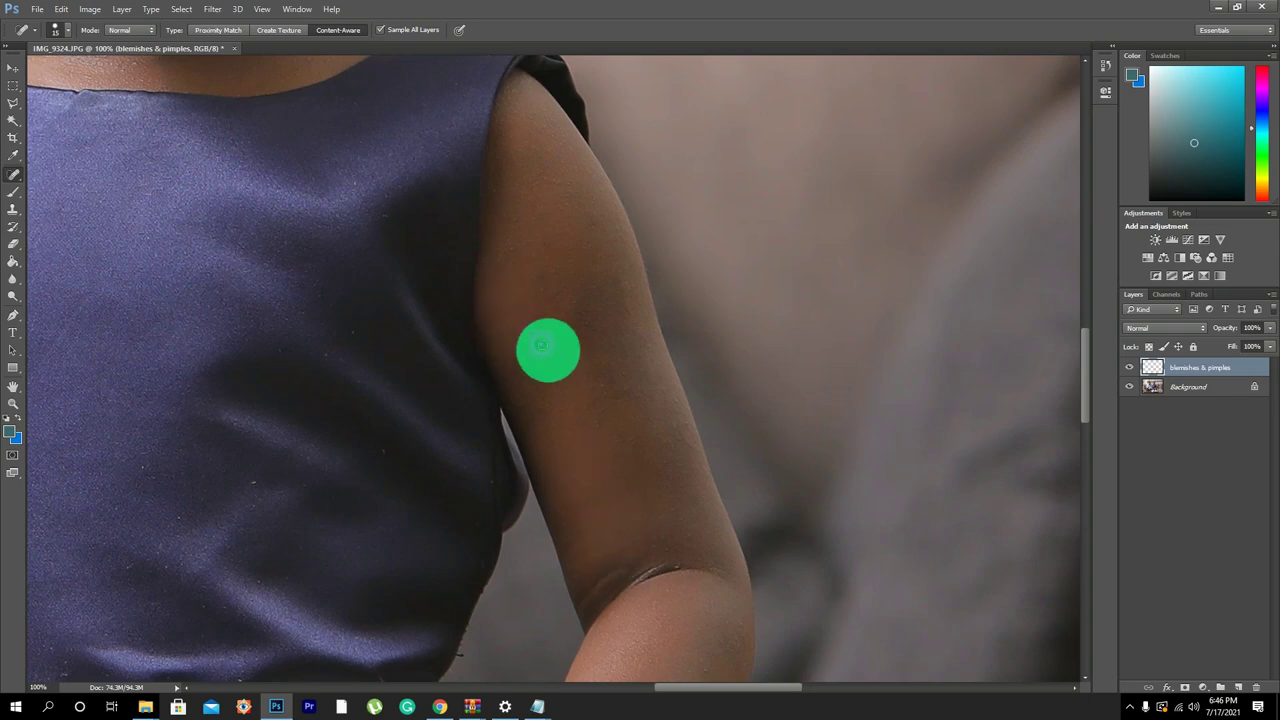
left_click(530, 358)
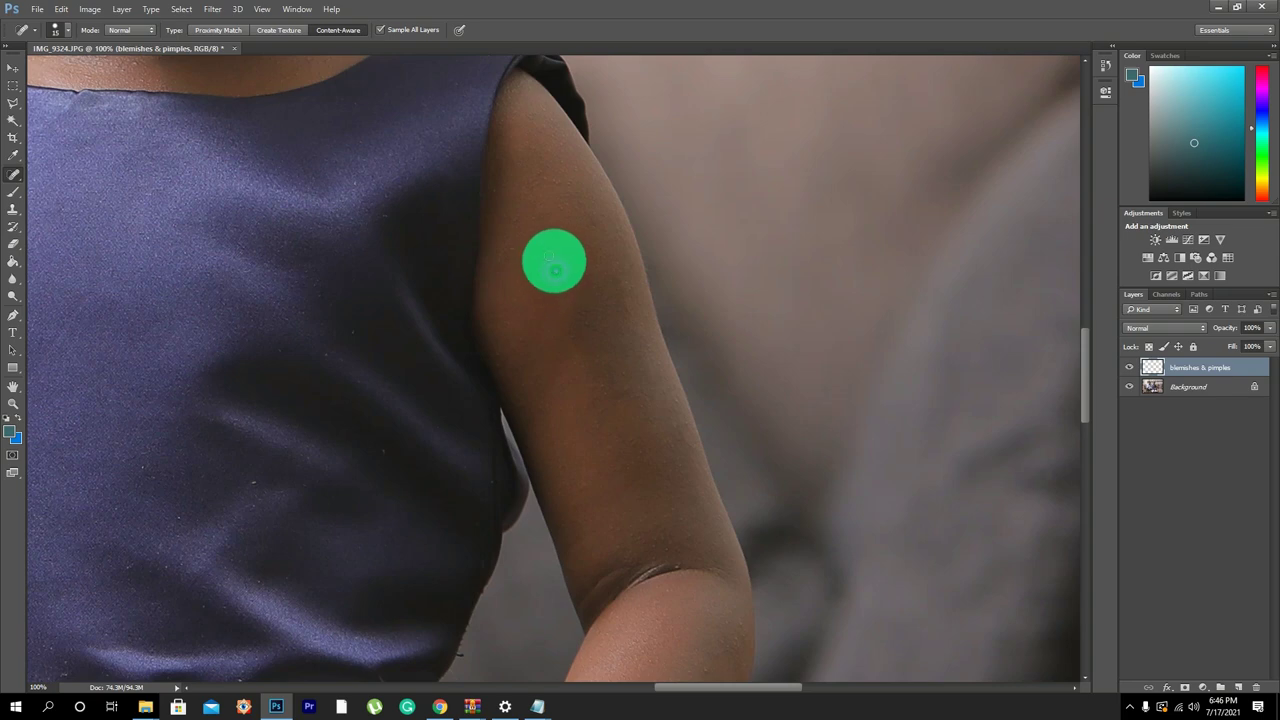
left_click(510, 217)
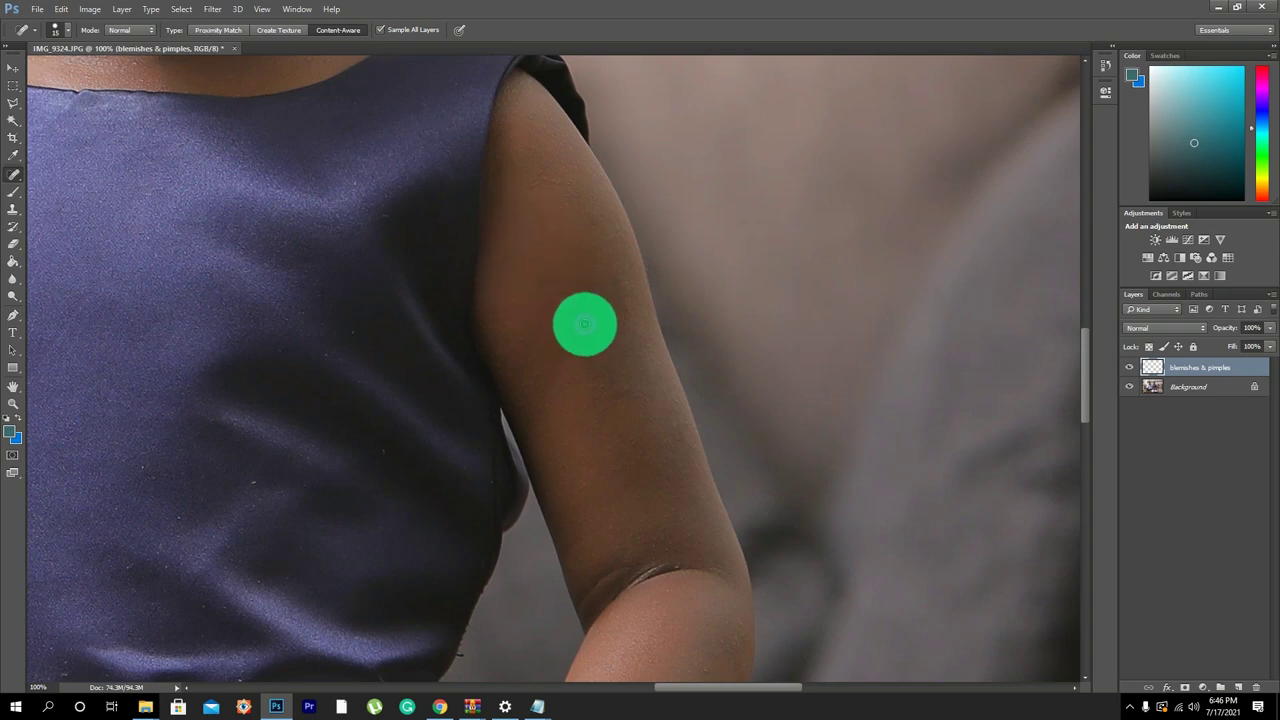
left_click(675, 399)
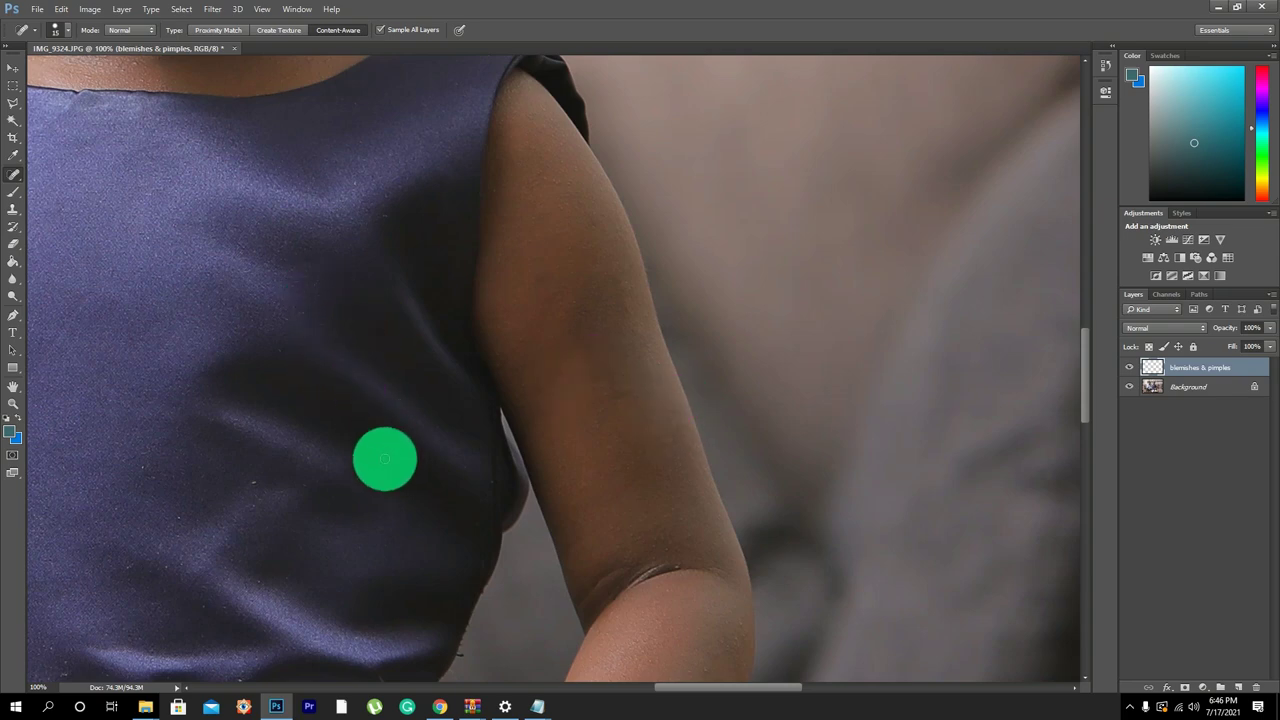
left_click(392, 461)
Heal the white specks across the bodice and along the dress's left edge.
left_click(343, 171)
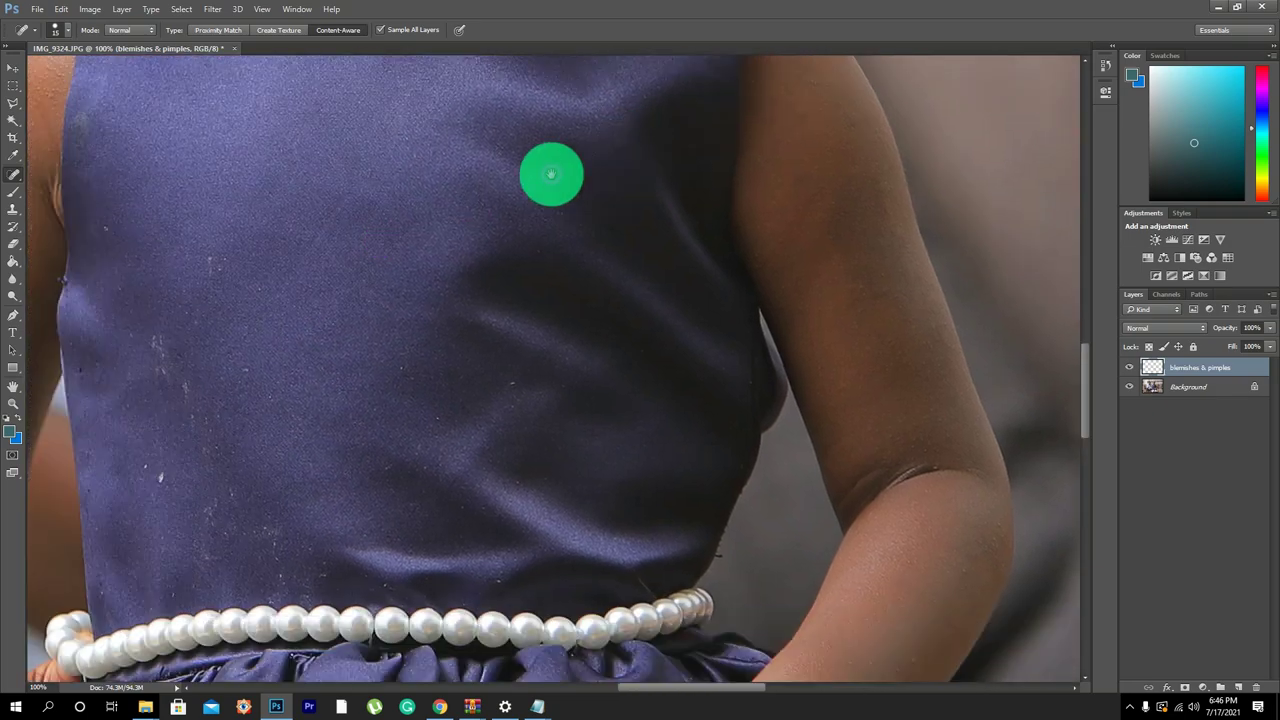
left_click(510, 380)
left_click(445, 419)
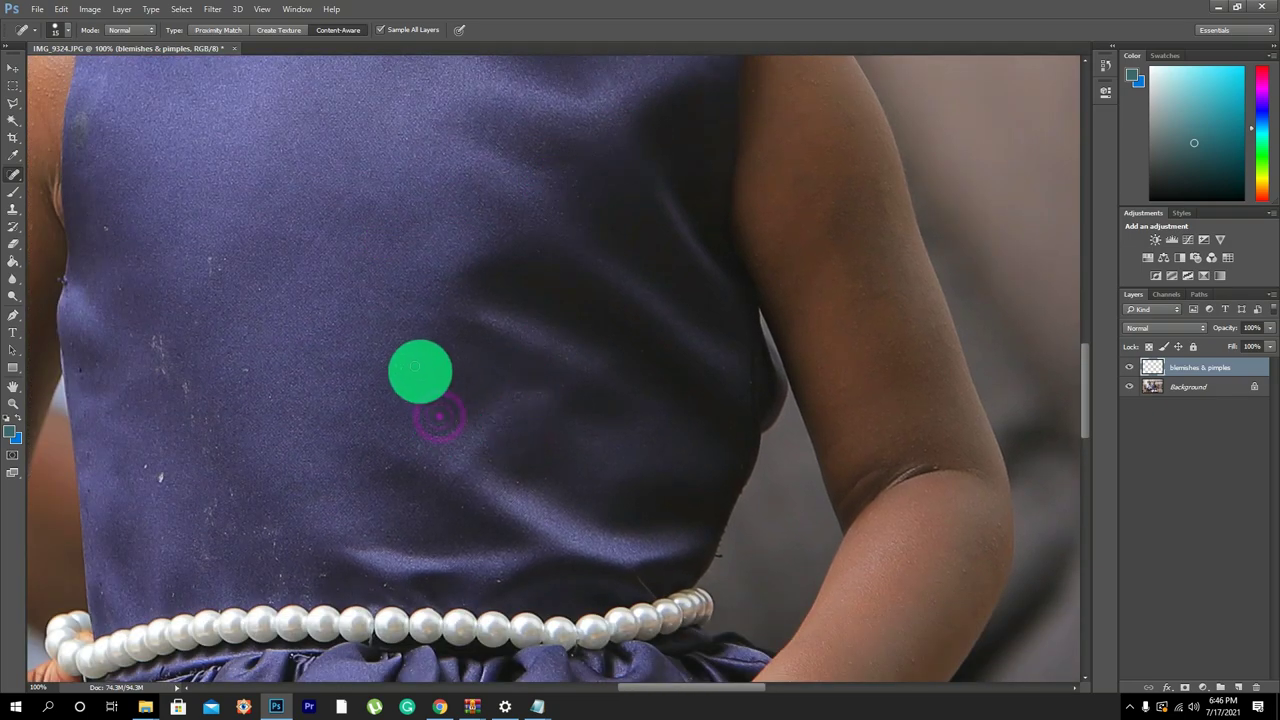
left_click(434, 420)
left_click(620, 317)
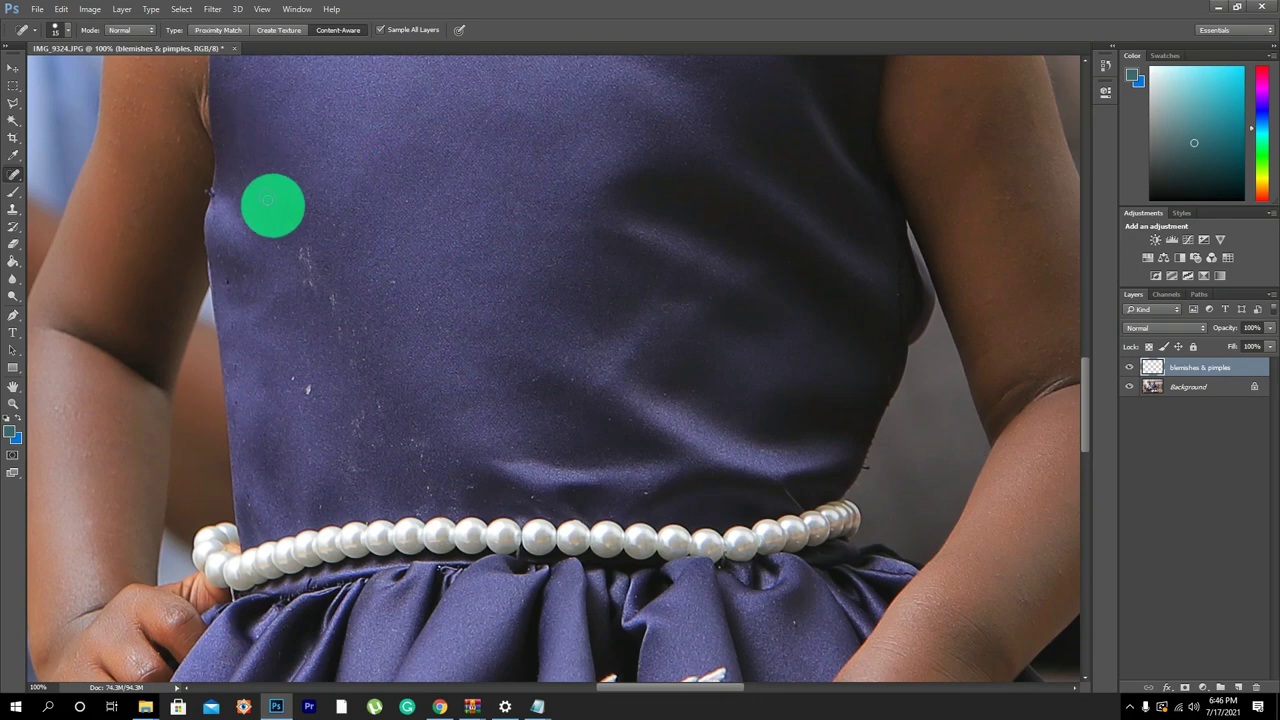
left_click(268, 215)
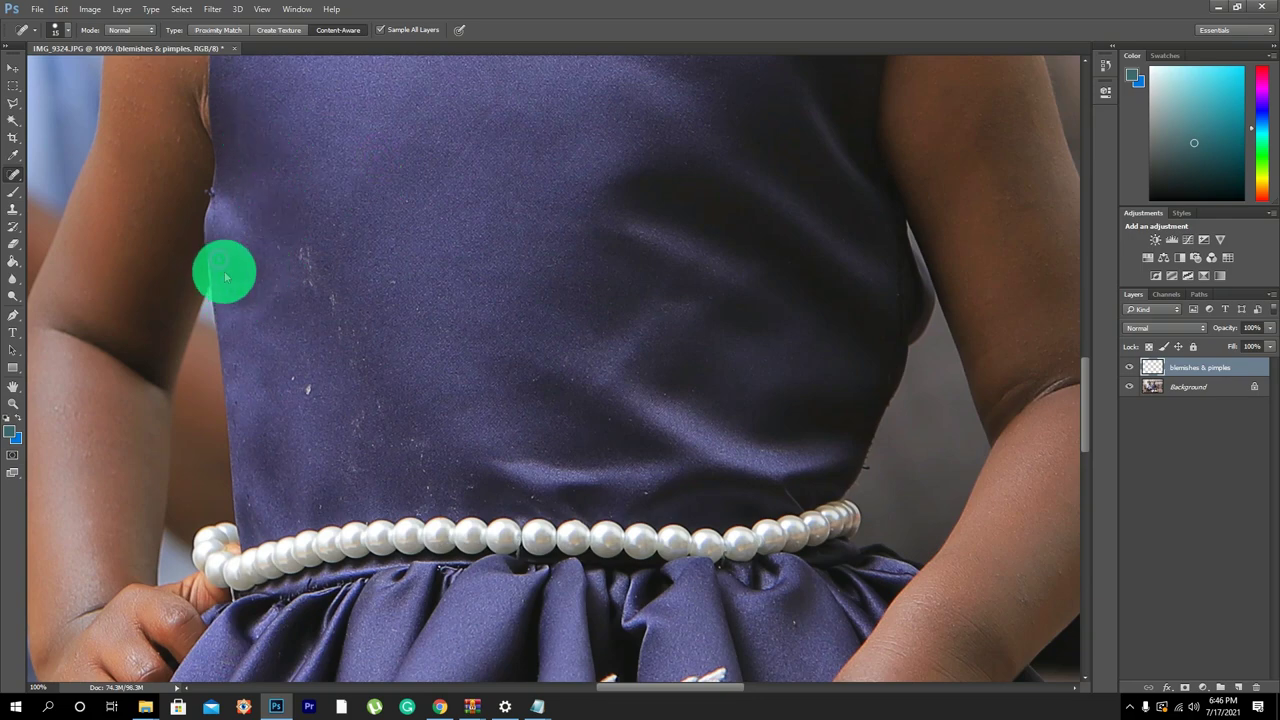
left_click(233, 358)
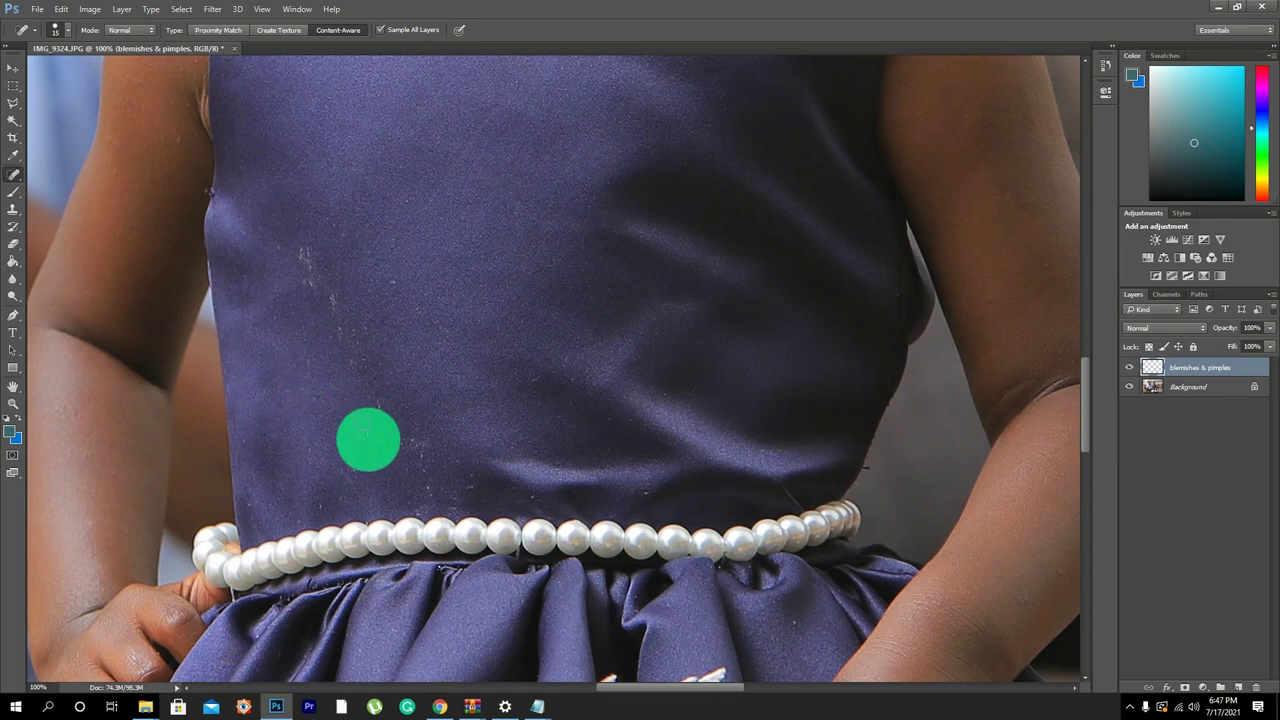
left_click(376, 446)
left_click(360, 419)
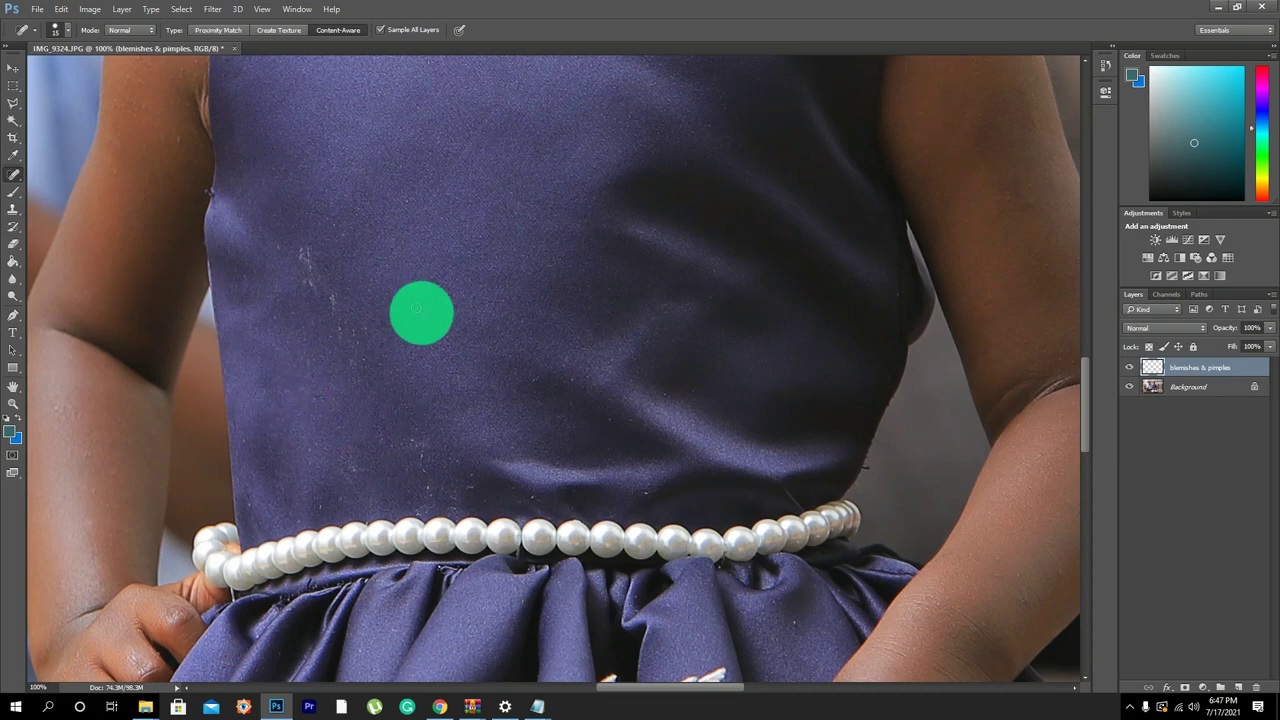
left_click(414, 330)
Heal the specks just above the pearl belt and on the bodice's centre and right side.
left_click(434, 472)
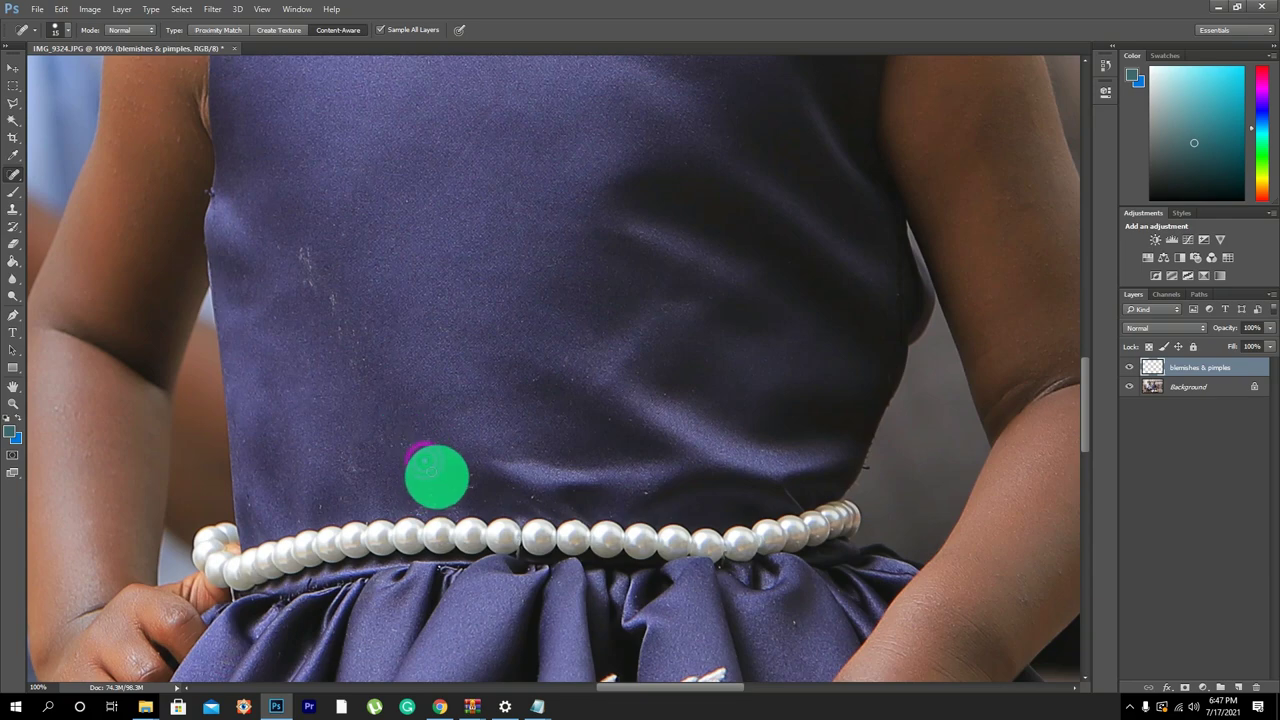
left_click(472, 478)
left_click(532, 493)
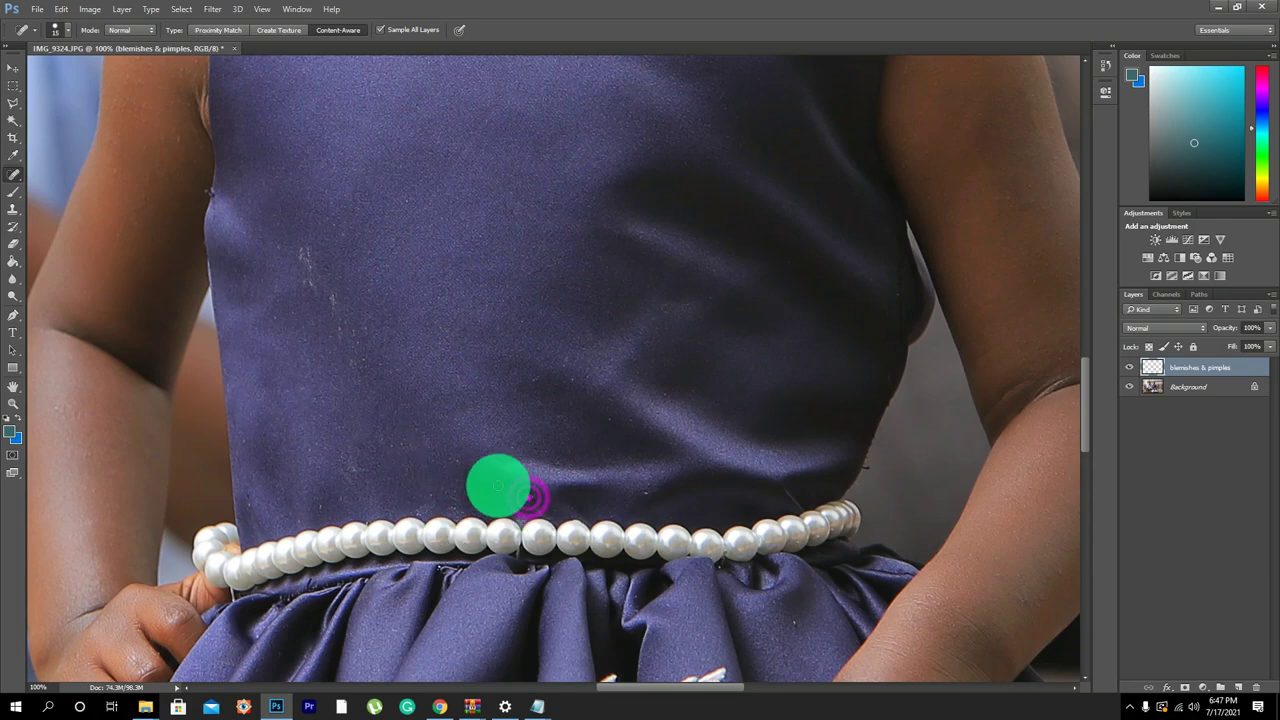
left_click(648, 494)
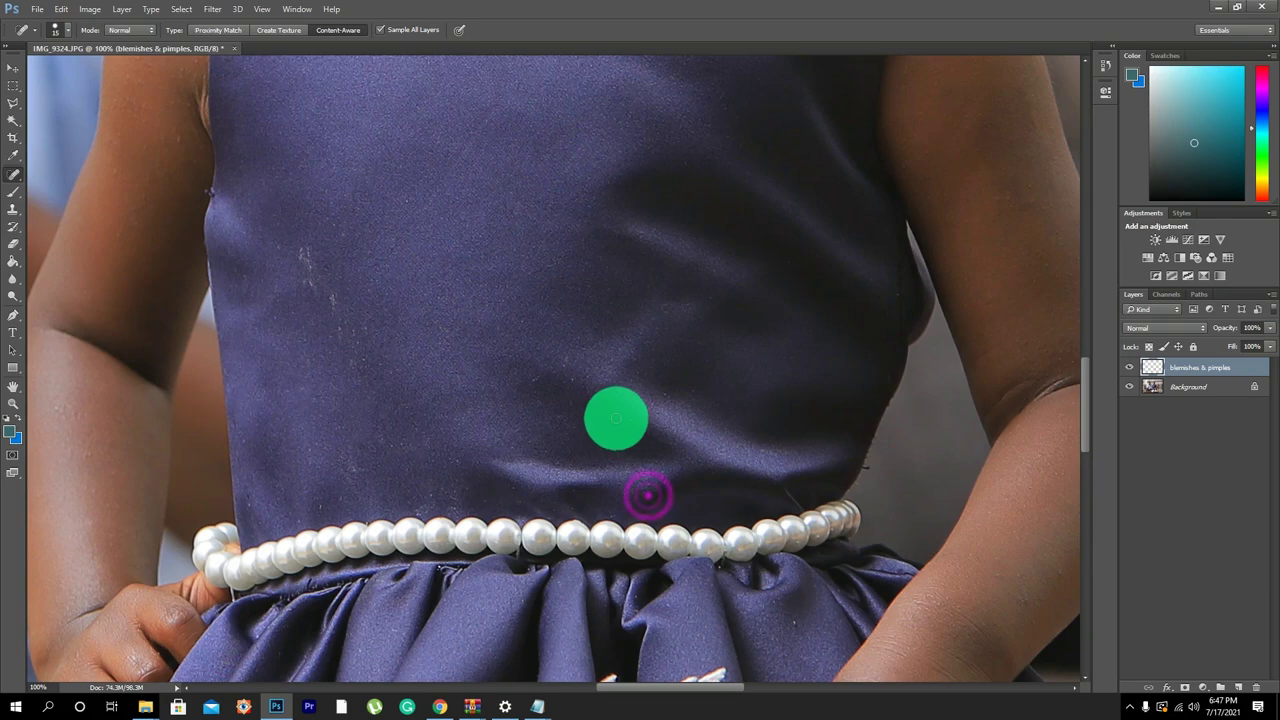
left_click(671, 400)
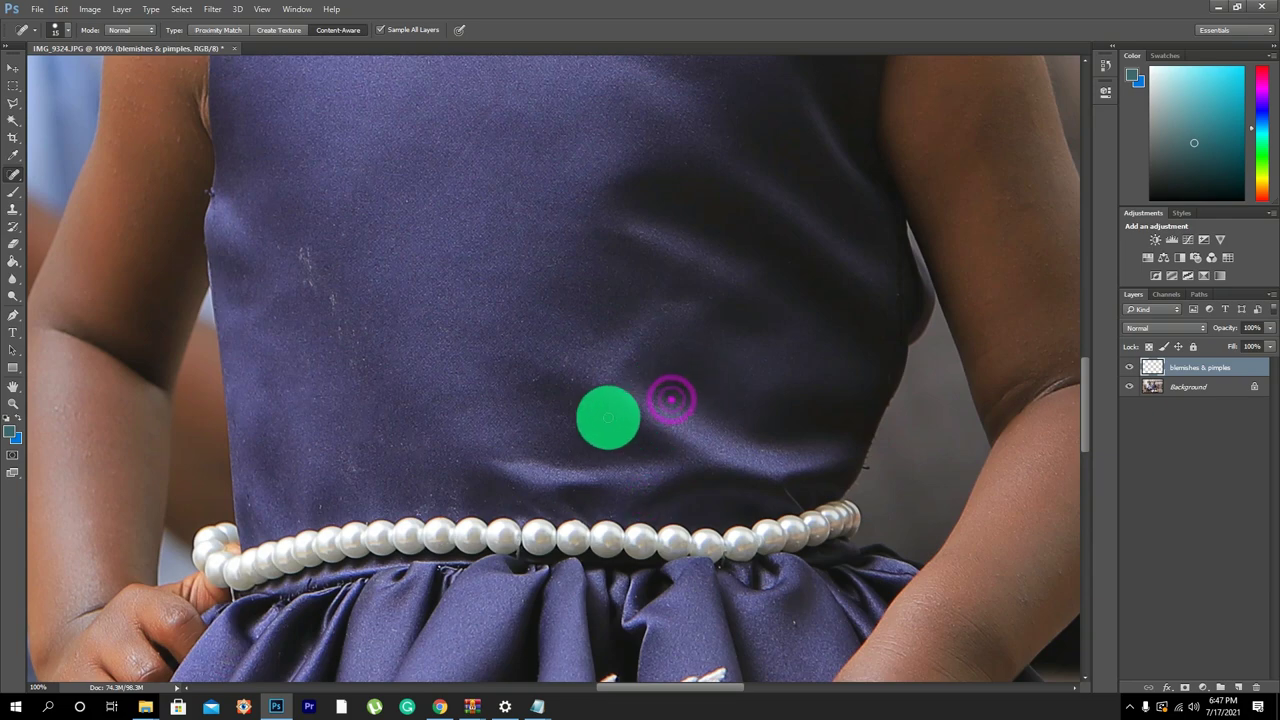
left_click(608, 417)
left_click(572, 383)
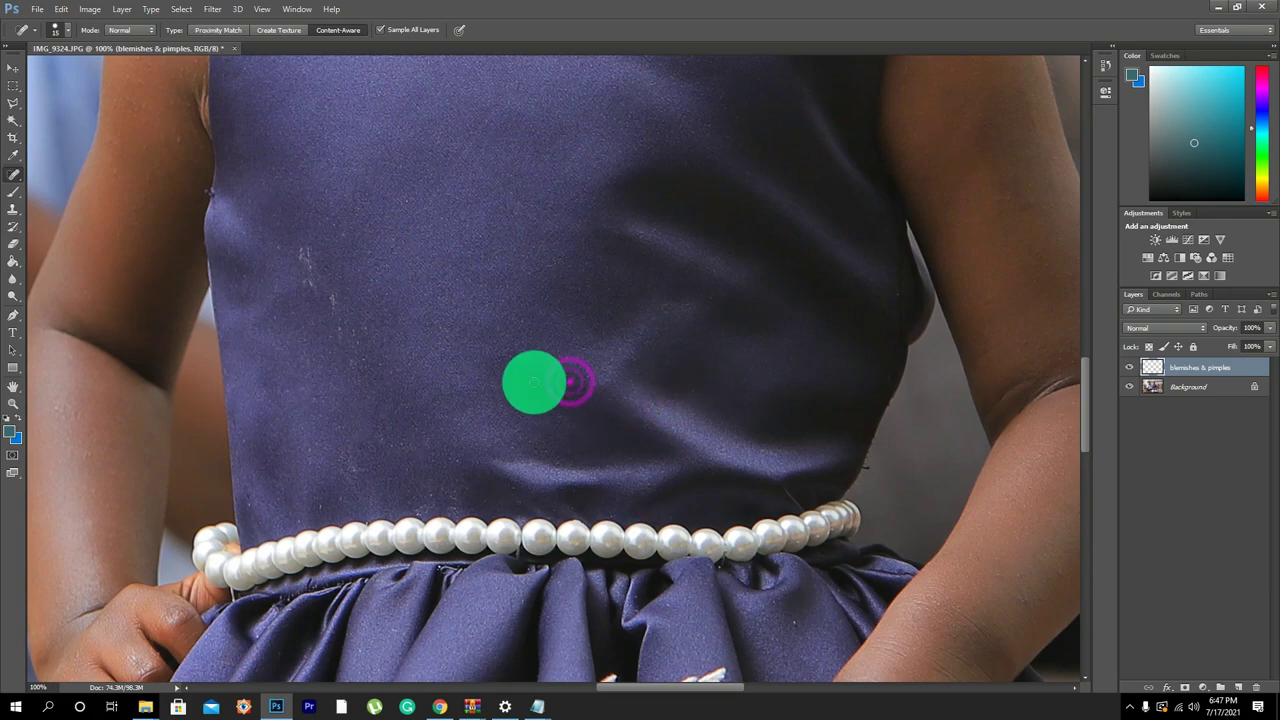
left_click(660, 314)
left_click(532, 379)
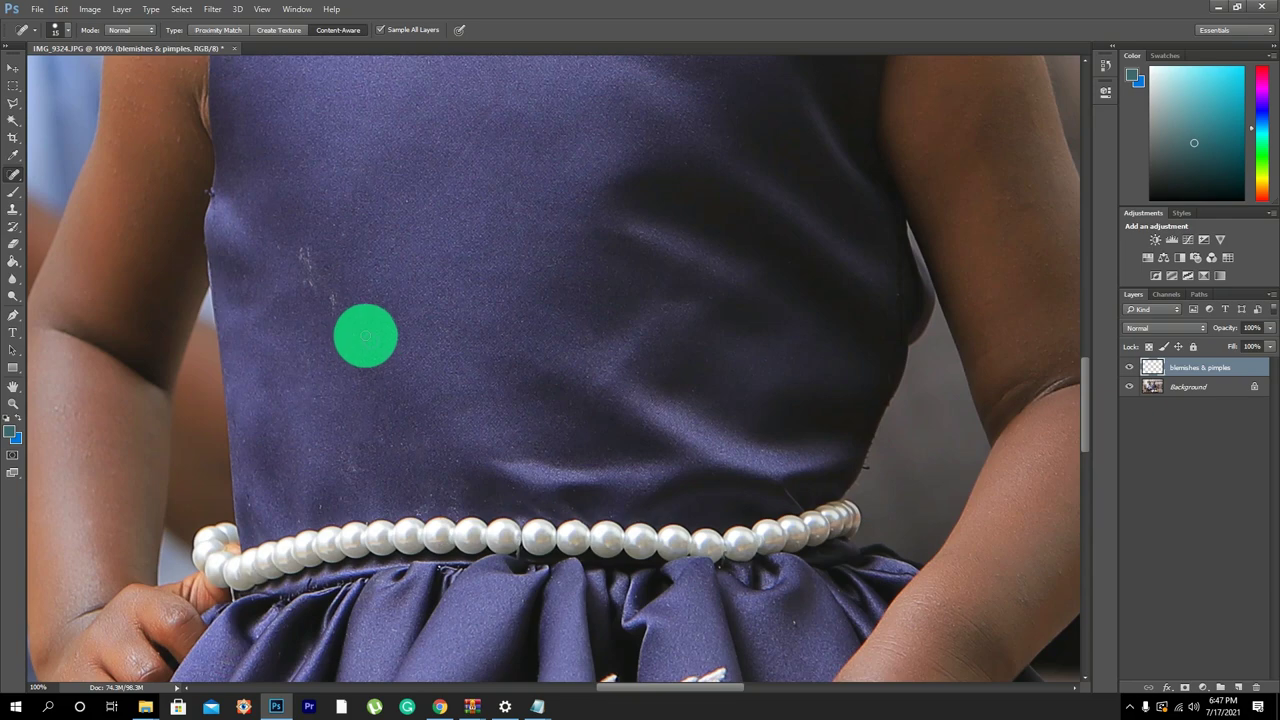
Remove the white mark on the dress's left side and the last specks above the belt and on the skirt.
left_click(349, 326)
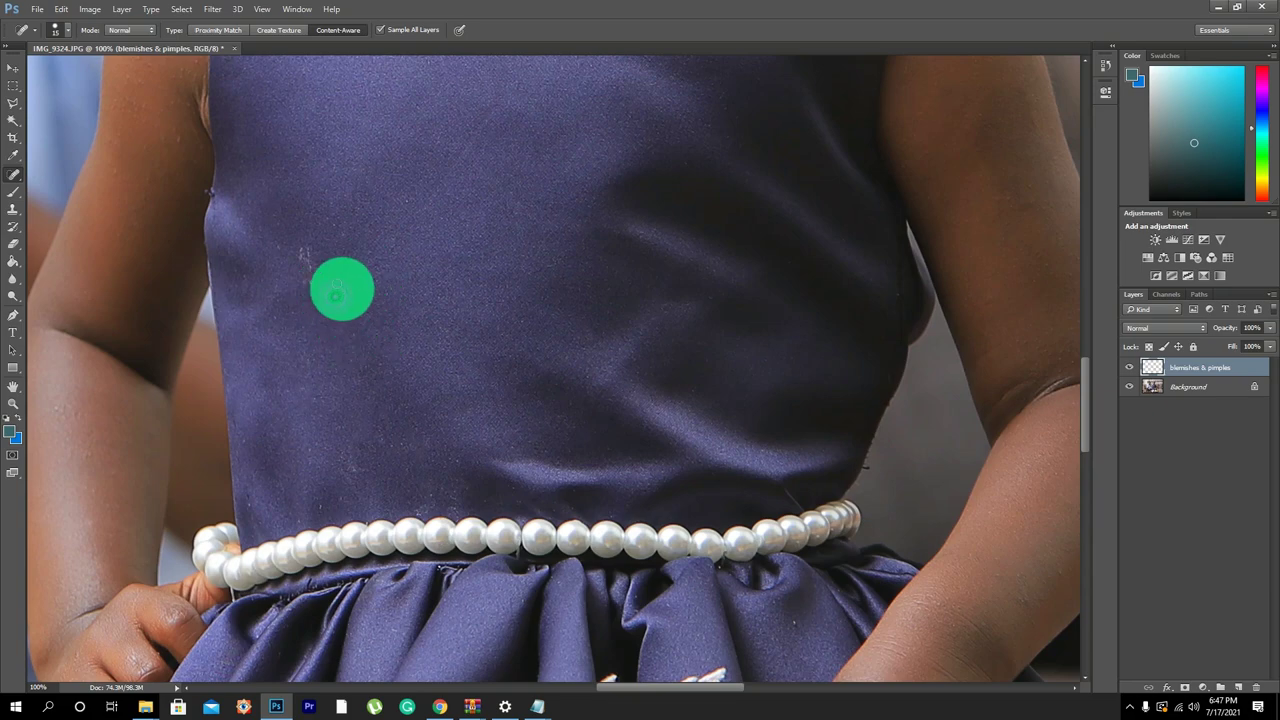
left_click(302, 246)
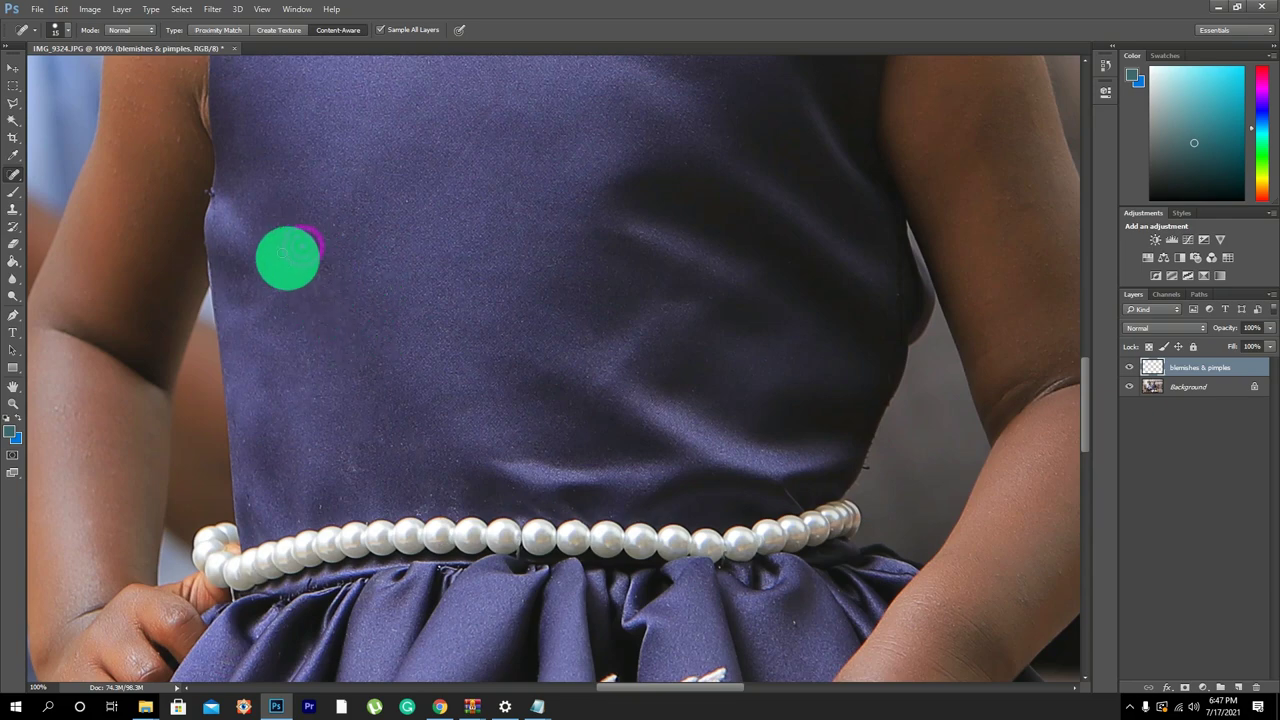
left_click(282, 248)
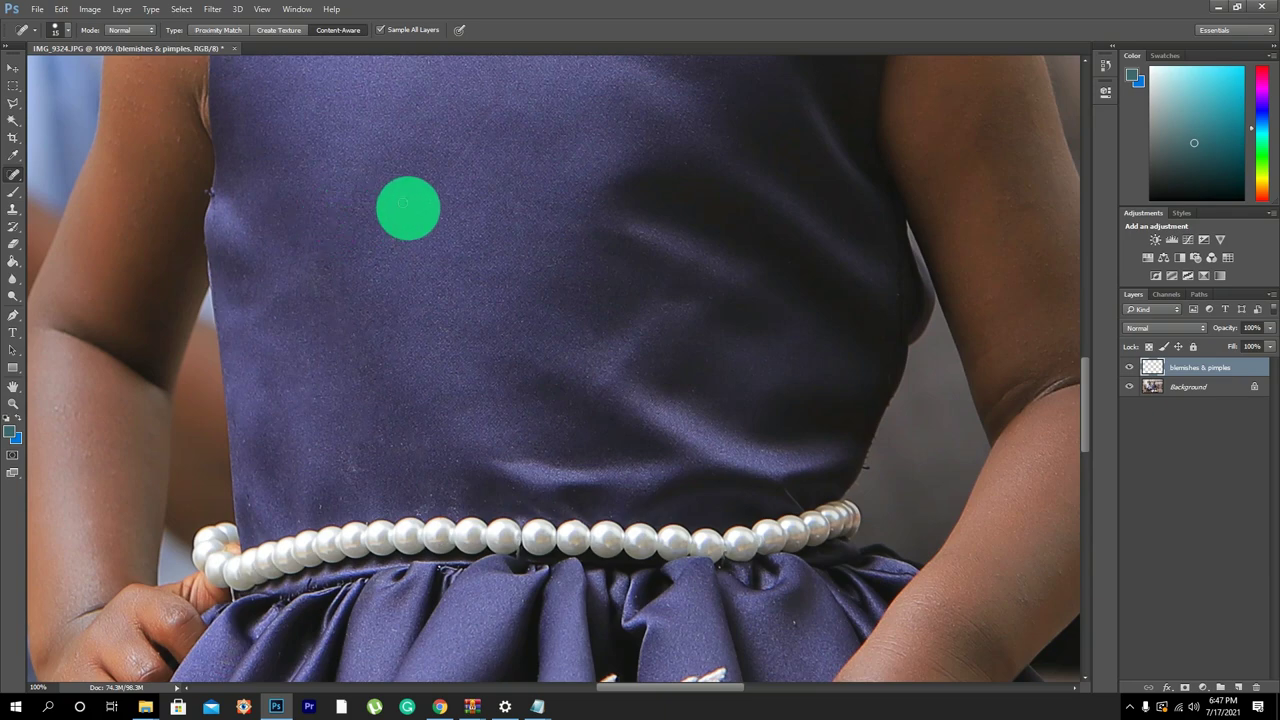
left_click(404, 203)
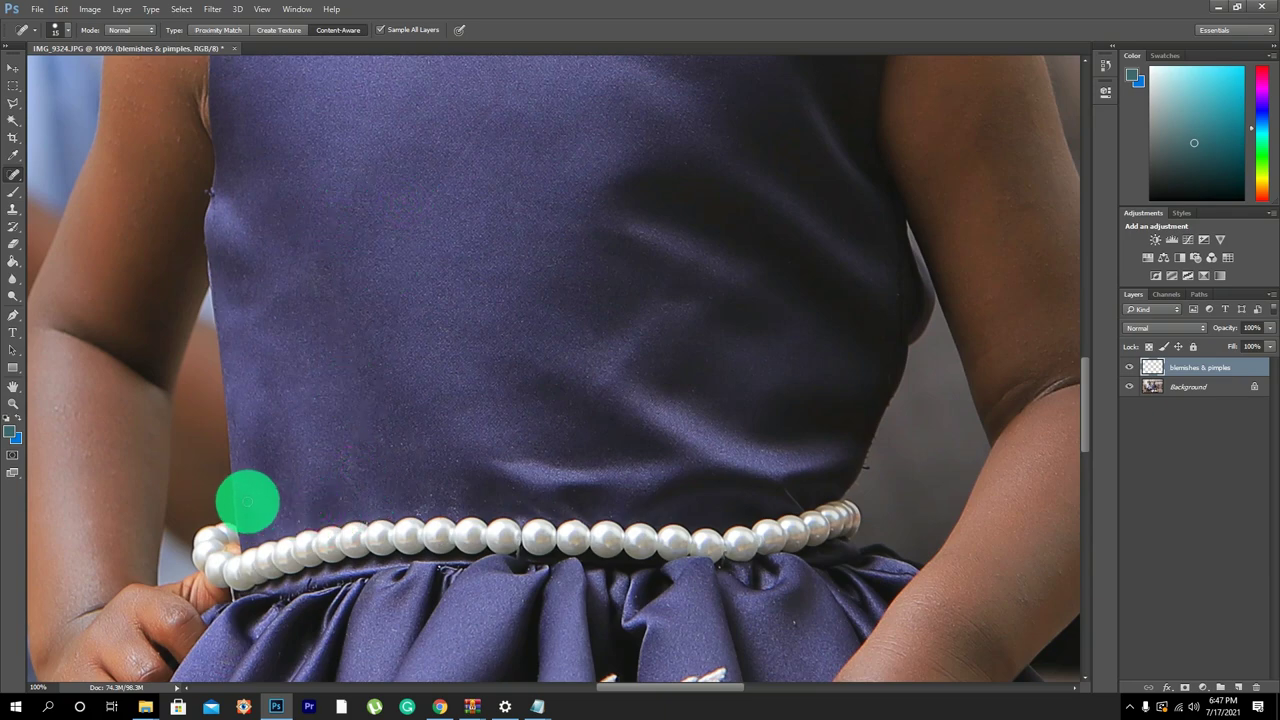
left_click(337, 489)
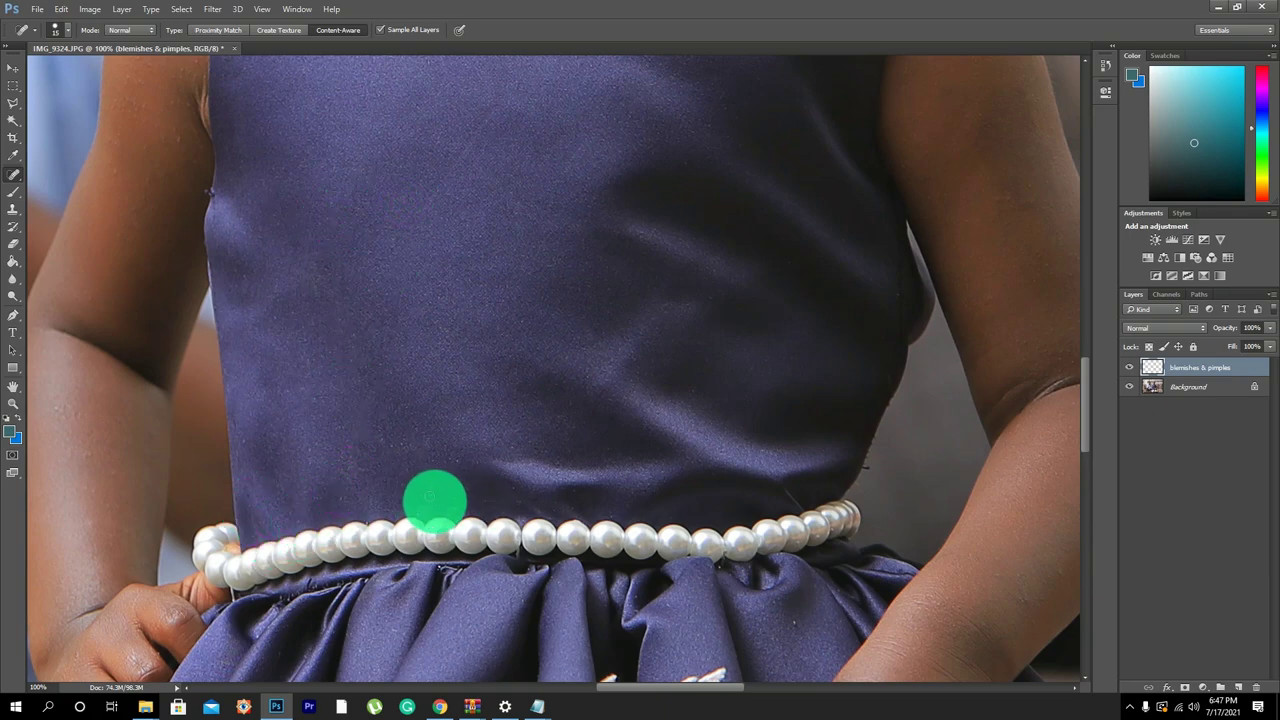
left_click(569, 506)
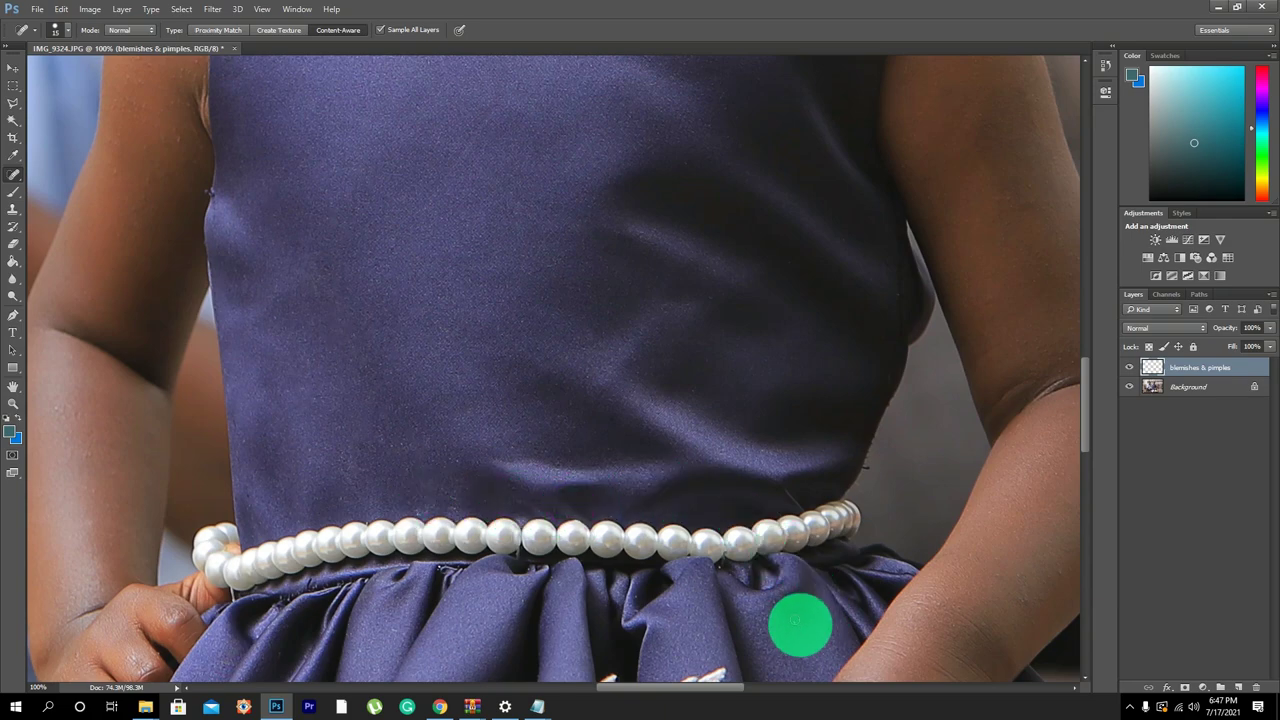
left_click(793, 626)
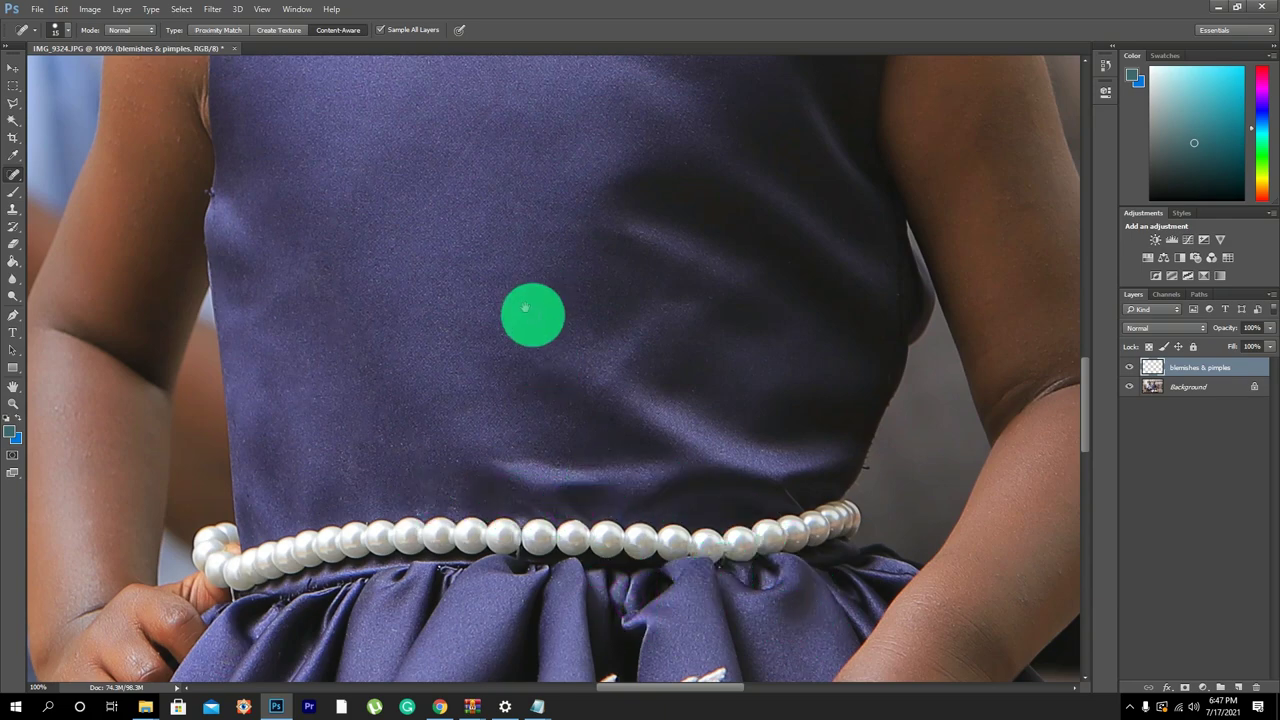
Heal a spot near the neckline and scroll up to inspect the face.
scroll(531, 314, "up", 5)
left_click(447, 435)
scroll(431, 480, "up", 3)
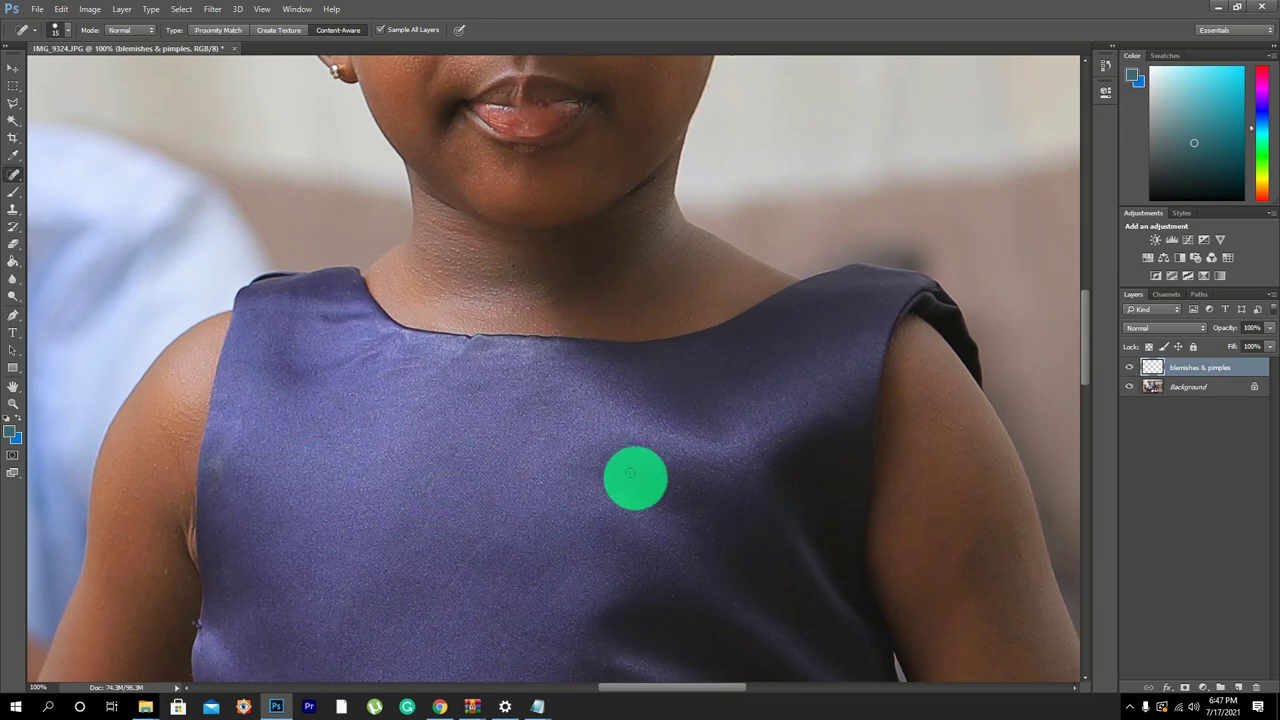
scroll(587, 524, "up", 2)
scroll(554, 406, "up", 3)
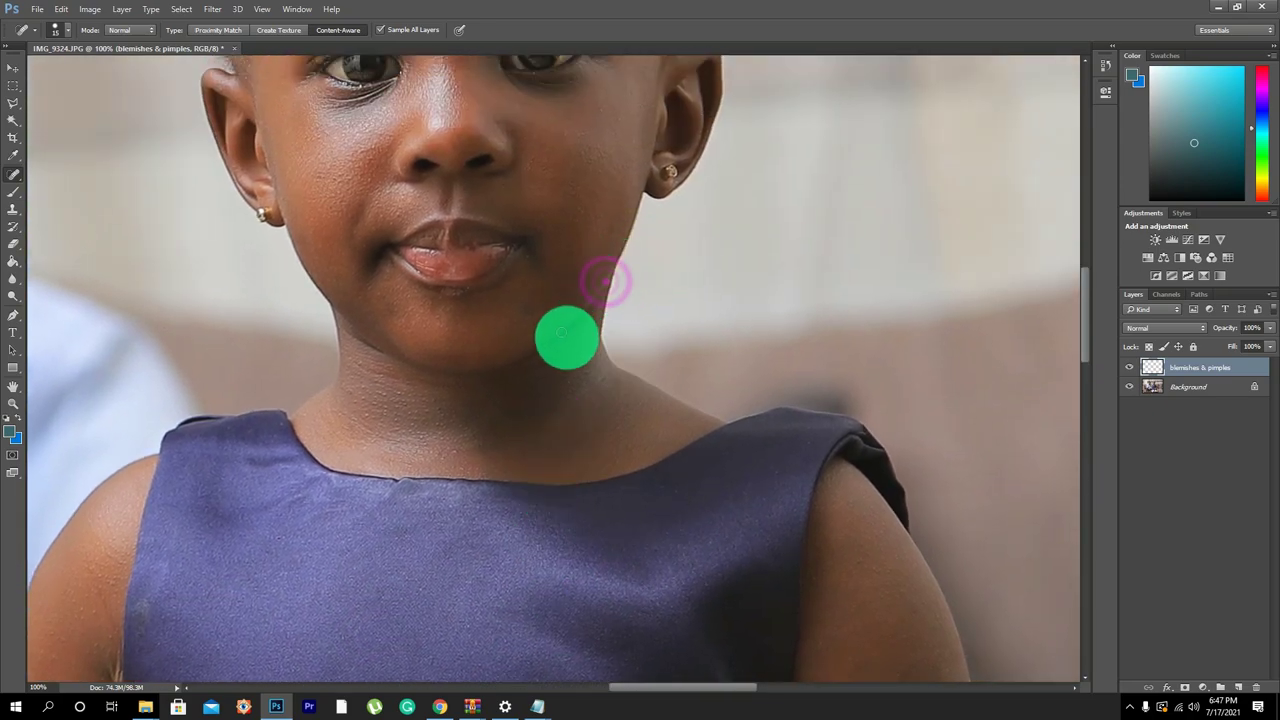
scroll(506, 330, "up", 4)
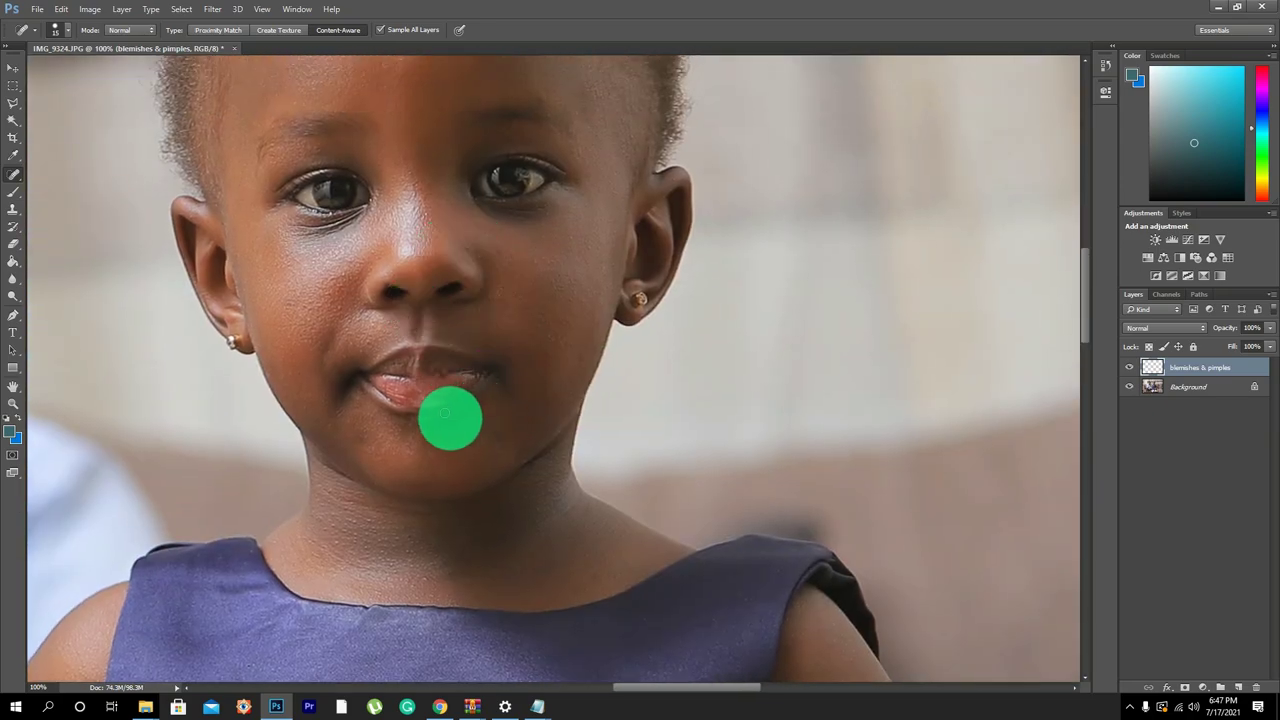
scroll(450, 400, "up", 8)
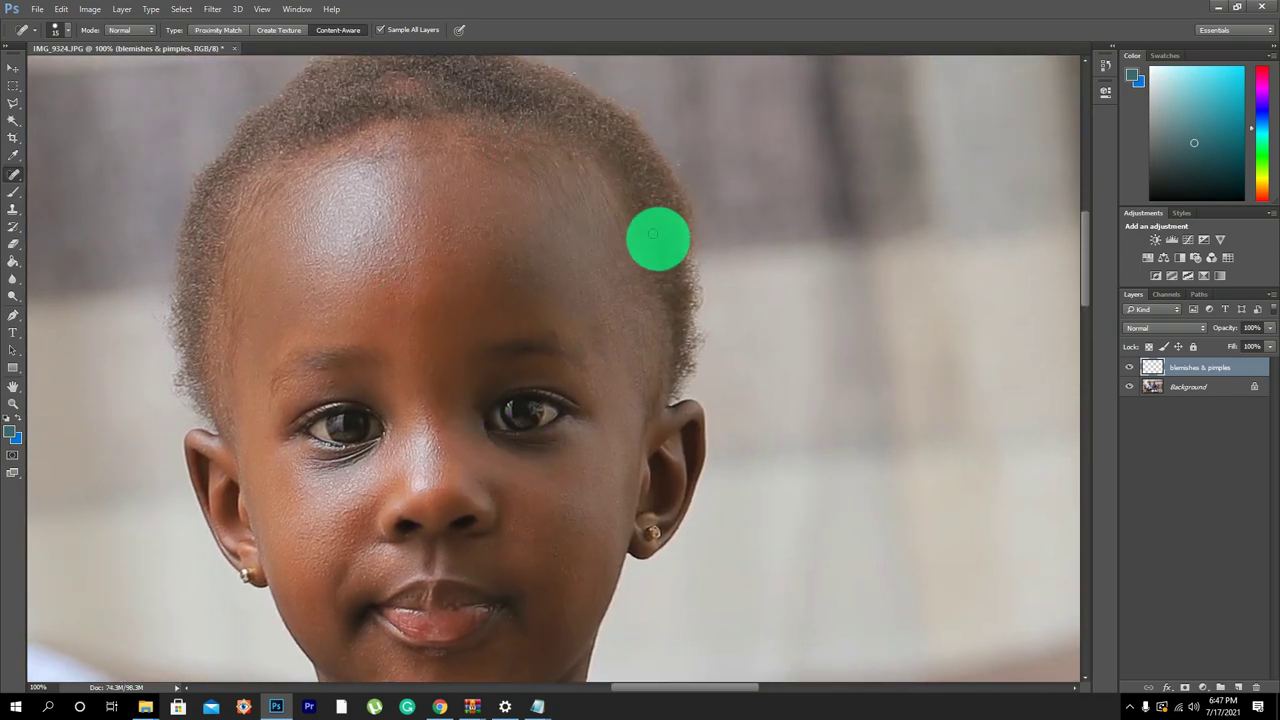
scroll(517, 131, "down", 8)
scroll(510, 225, "up", 7)
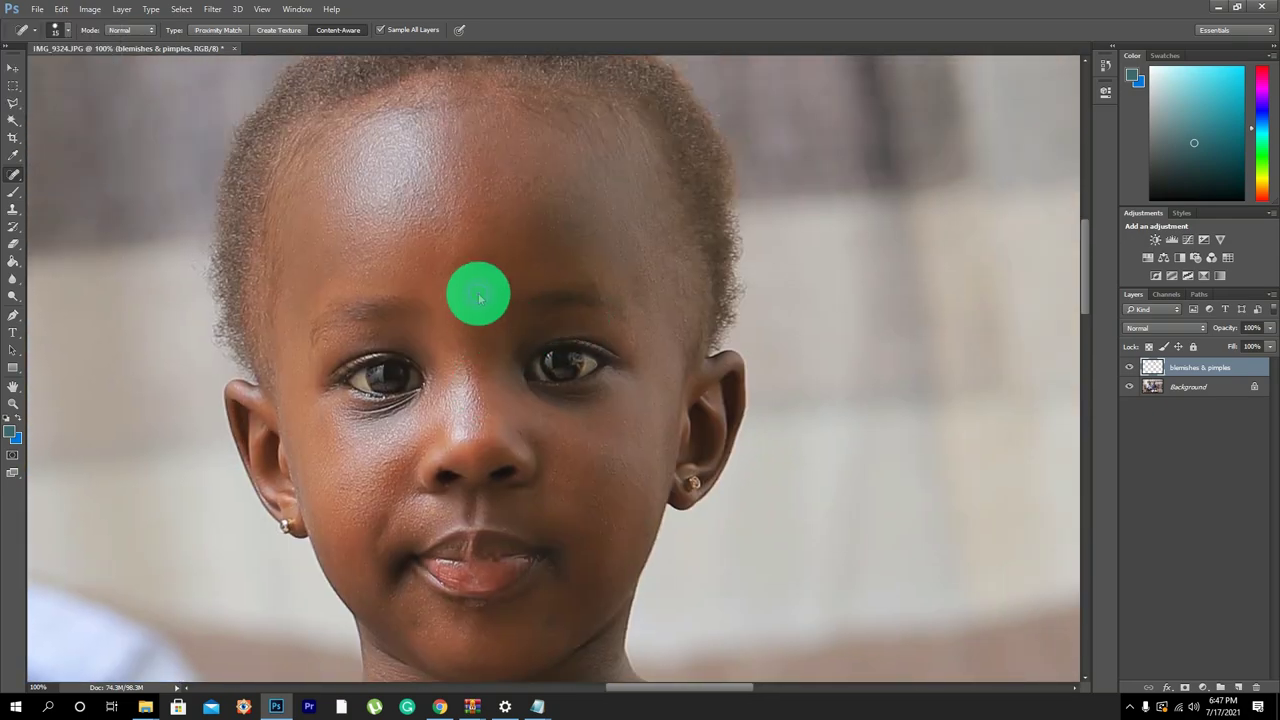
Zoom out to 50% to show the whole girl.
key("alt+space")
left_click(482, 318, "alt")
left_click(480, 298, "alt")
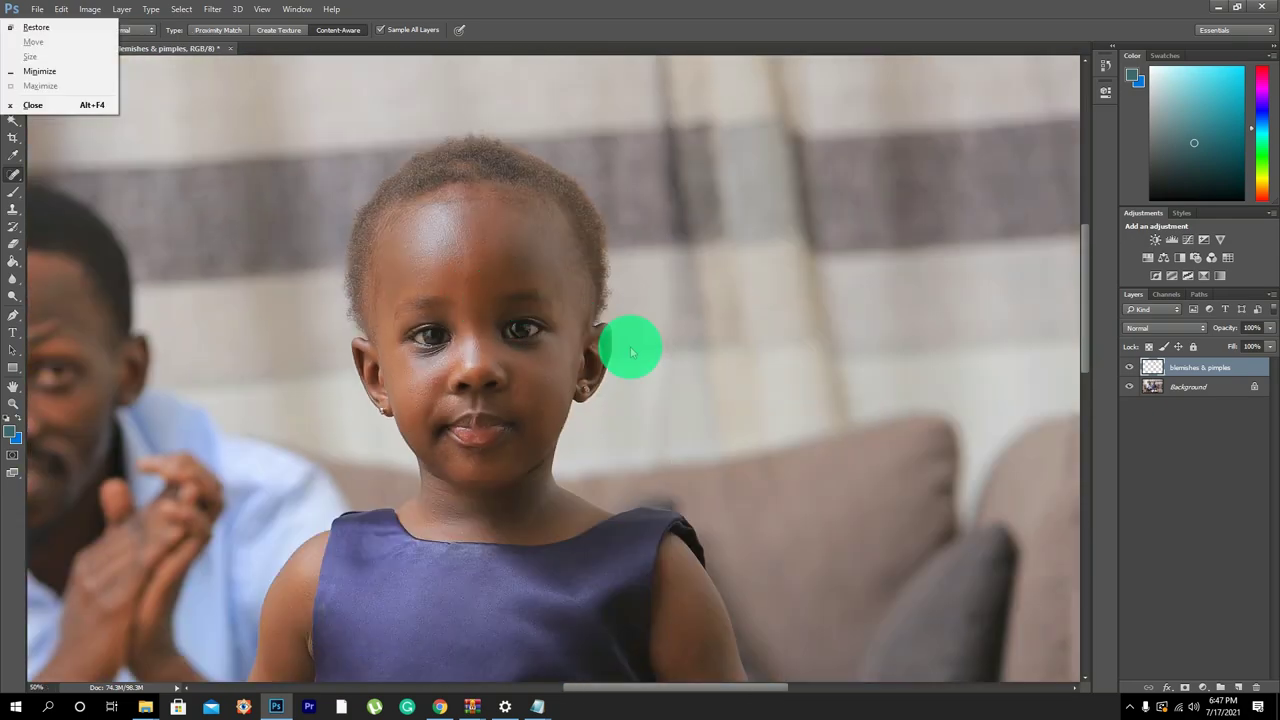
Toggle the blemishes & pimples layer off and on to compare before and after.
left_click(865, 349)
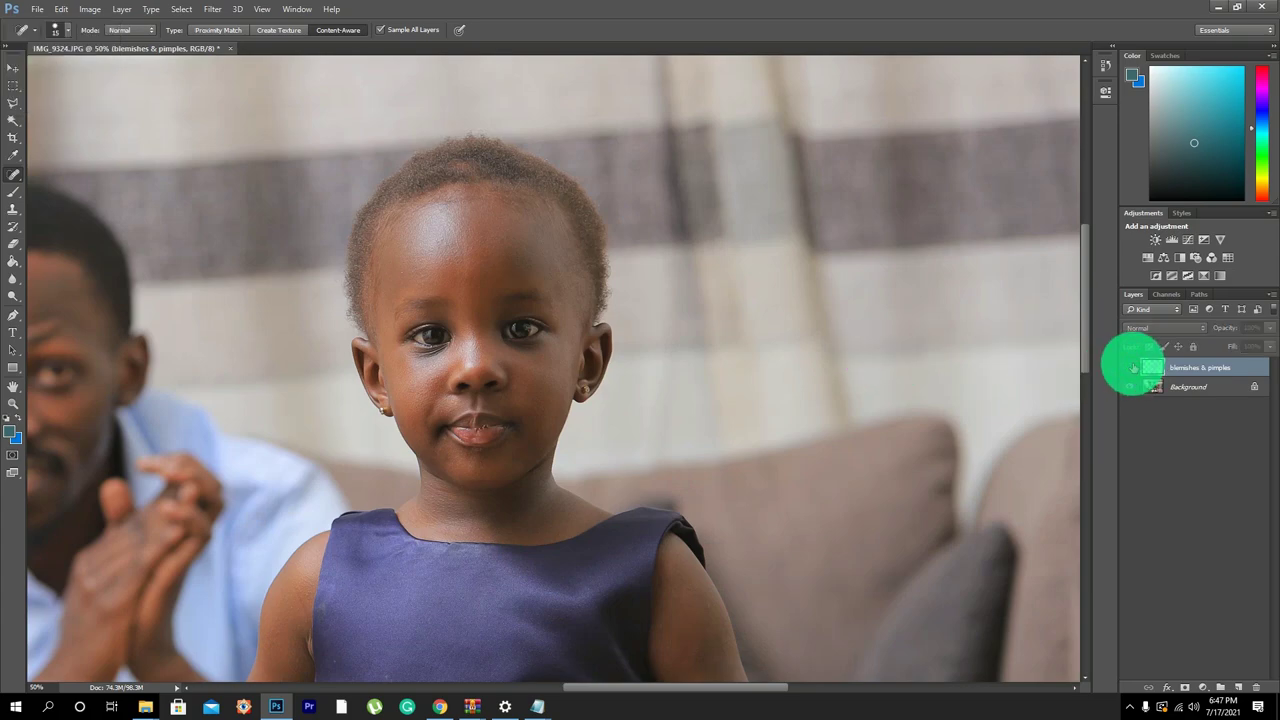
left_click(1133, 368)
left_click(1133, 368)
Pan and zoom around the dress and bodice, ending with the girl's full face in view.
left_click_drag(786, 486, 591, 107)
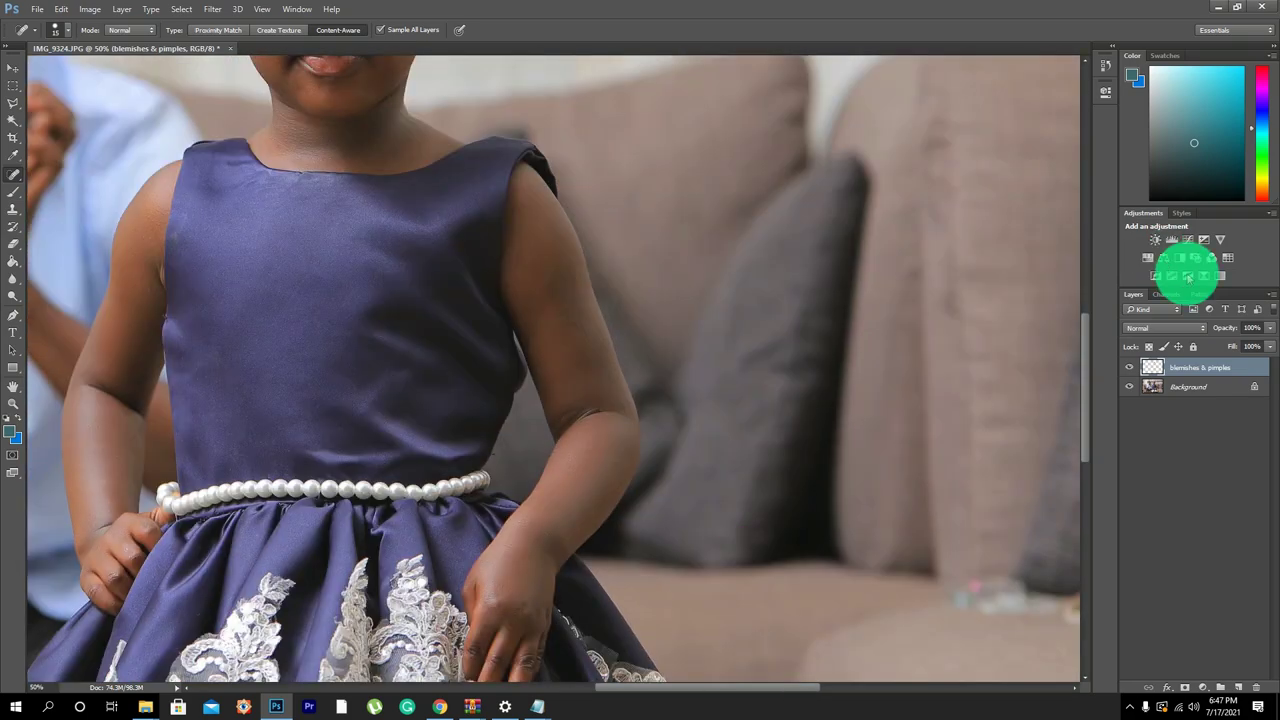
left_click(13, 403)
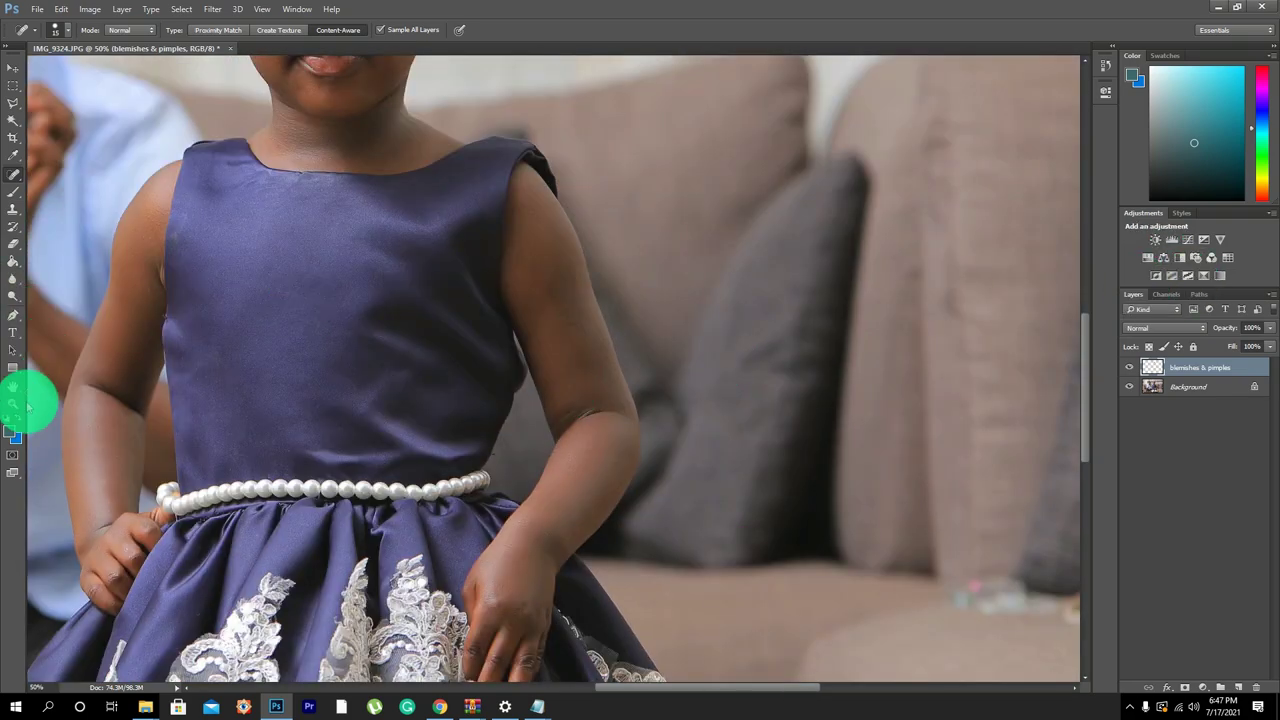
left_click(577, 199)
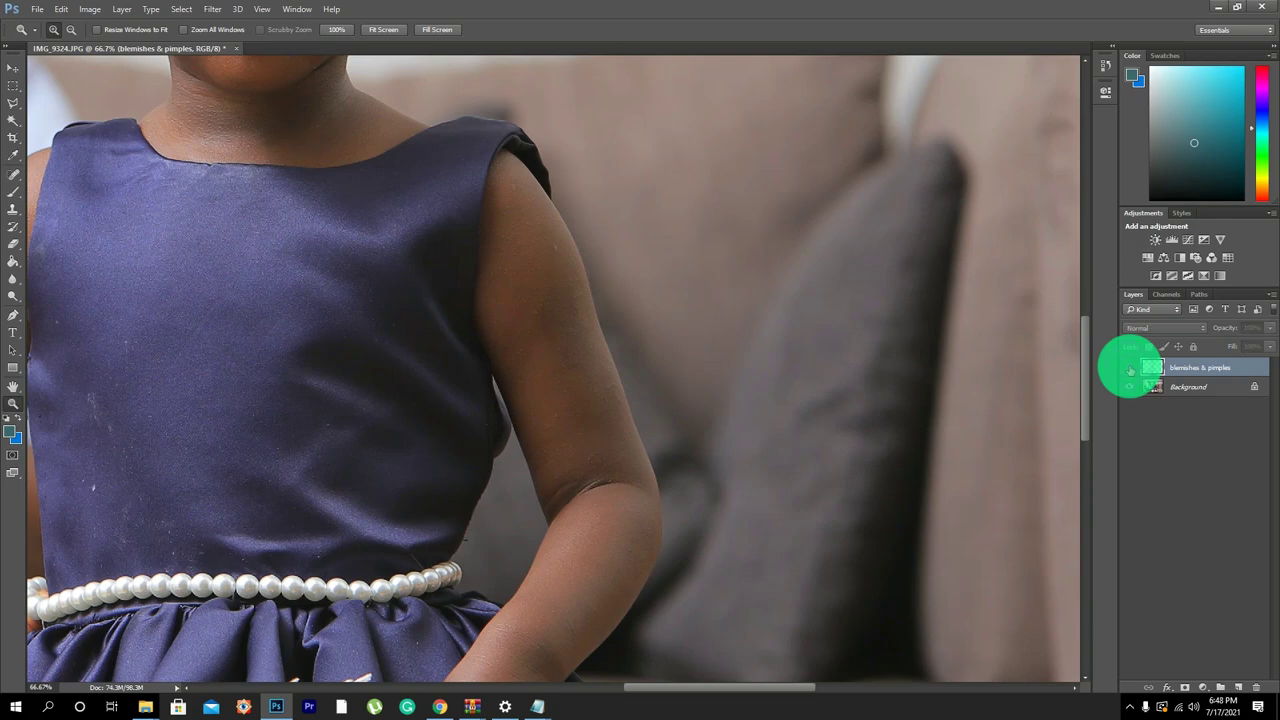
left_click_drag(569, 346, 997, 295)
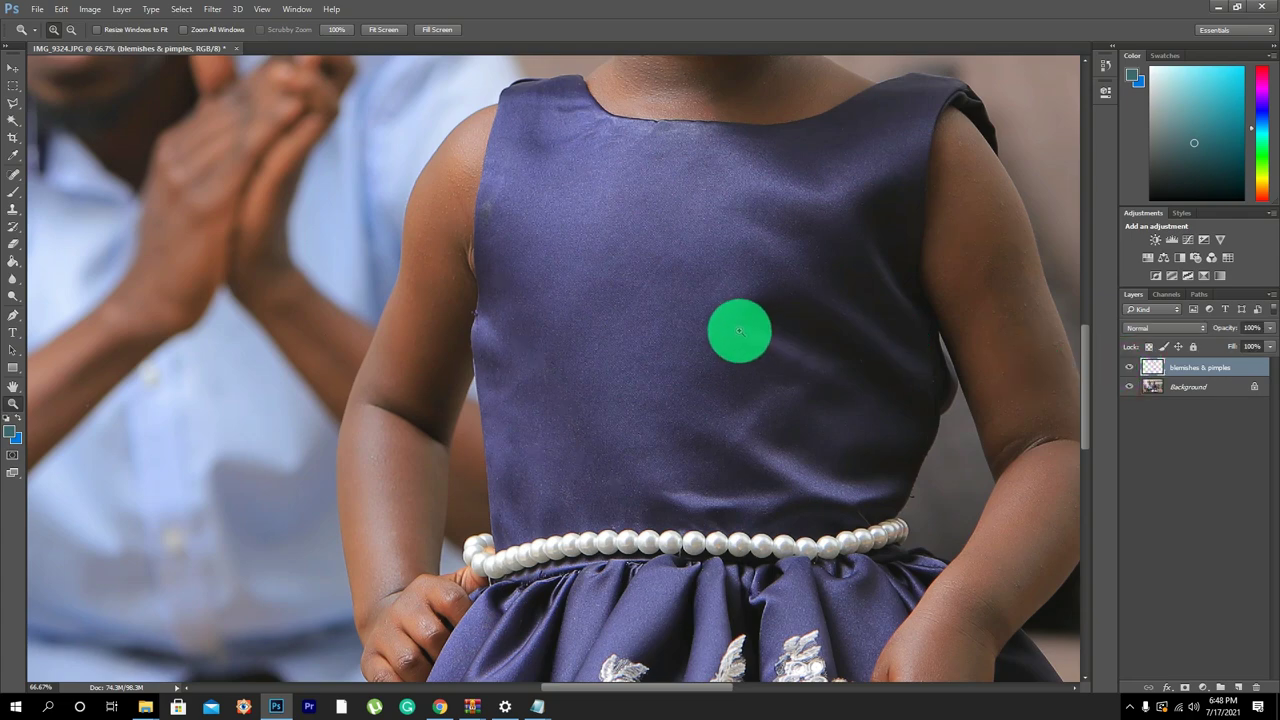
left_click(680, 298, "alt")
left_click(680, 298, "alt")
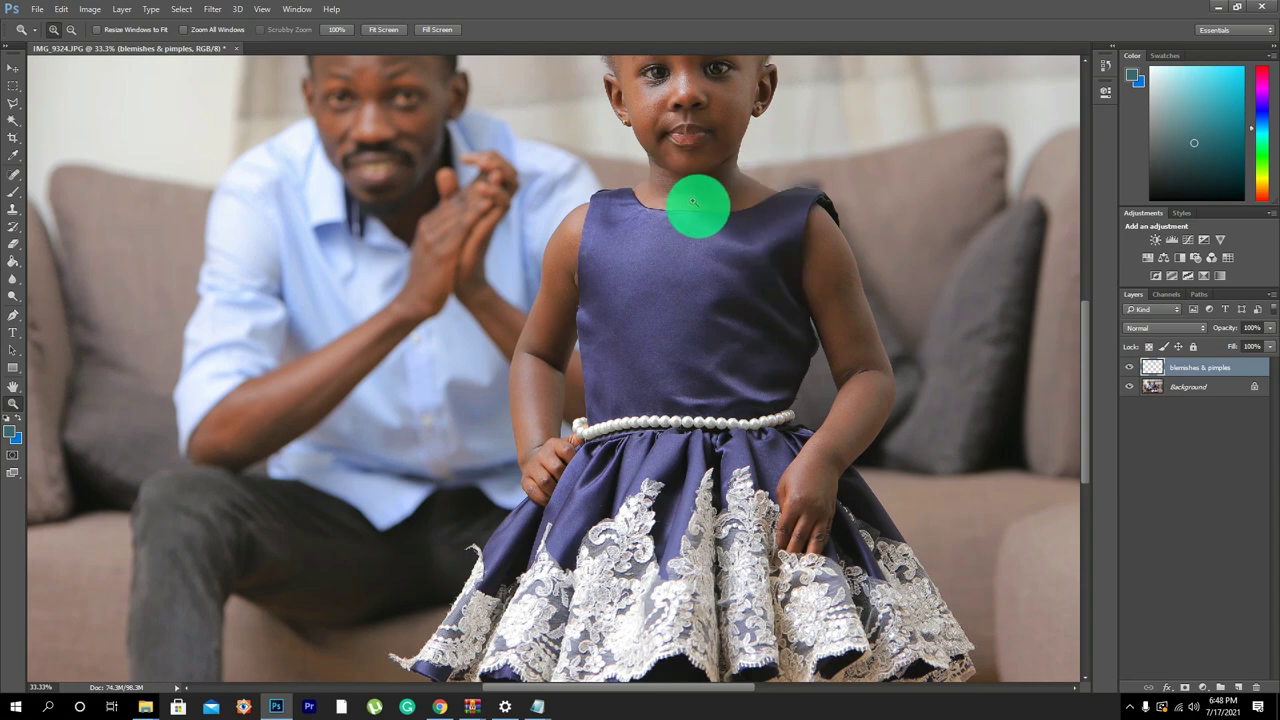
left_click_drag(703, 171, 600, 254)
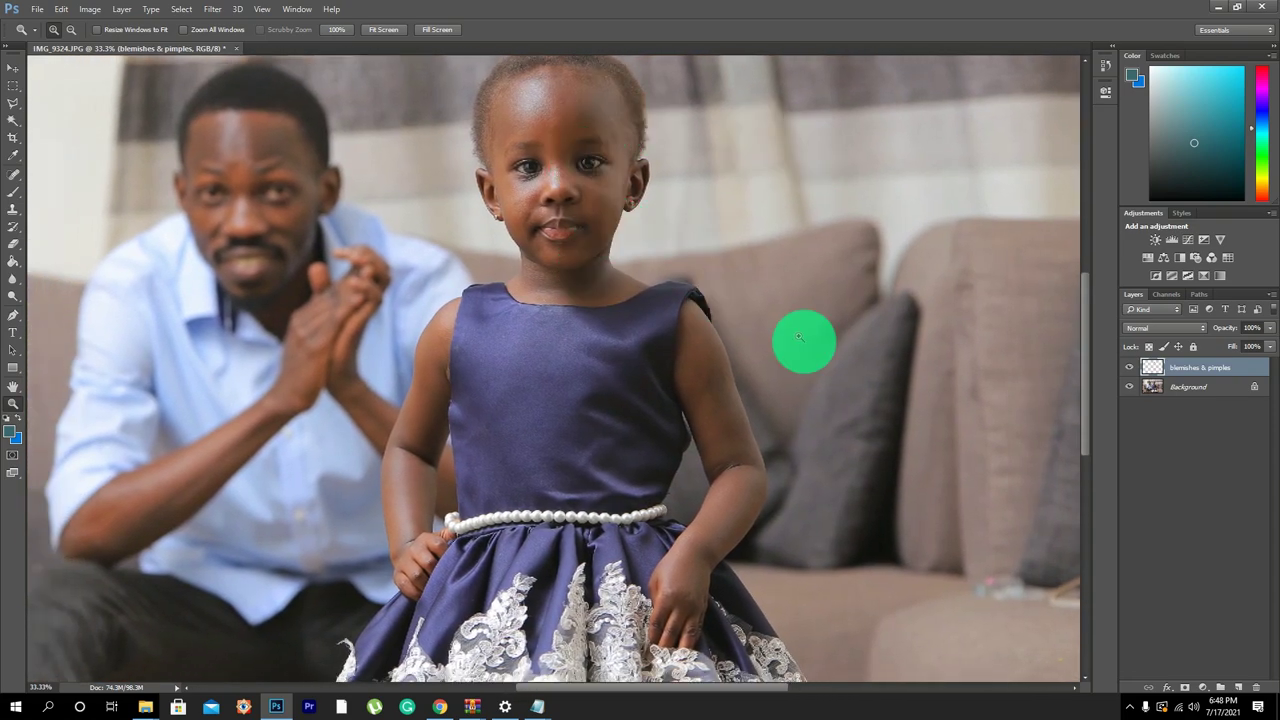
Merge the blemishes & pimples layer down into Background and select the resulting layer.
right_click(1218, 372)
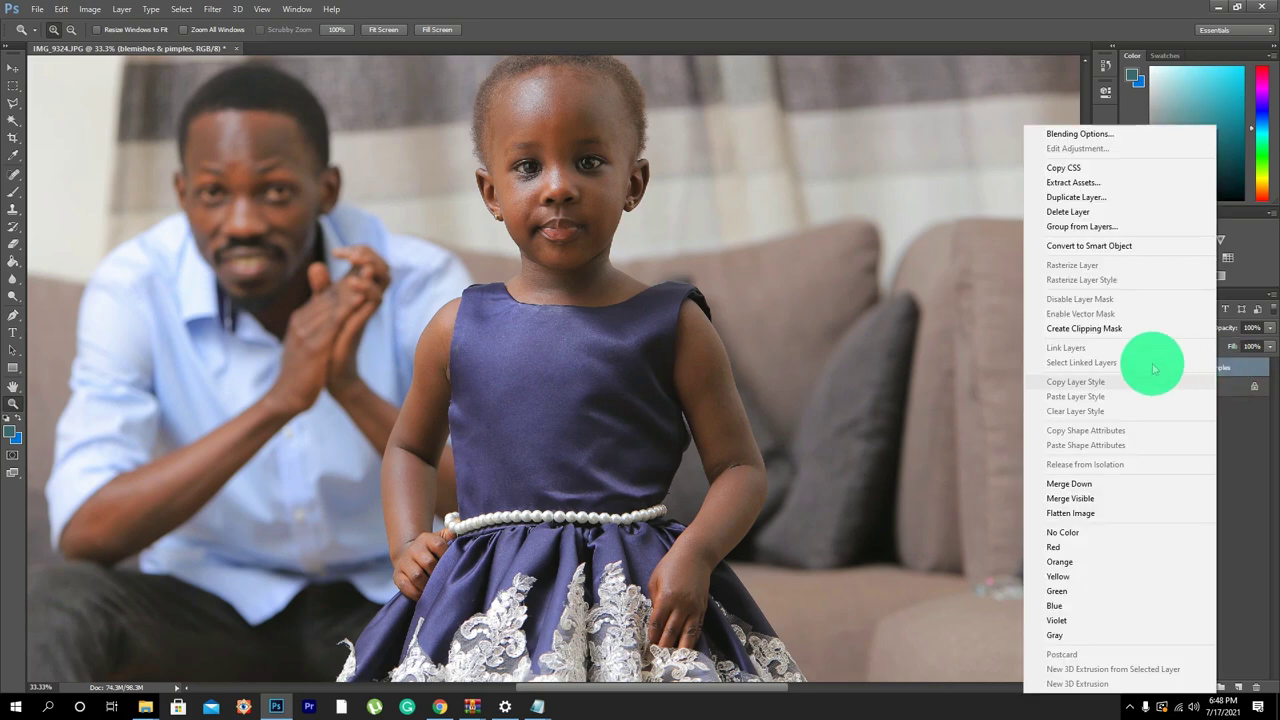
left_click(1082, 485)
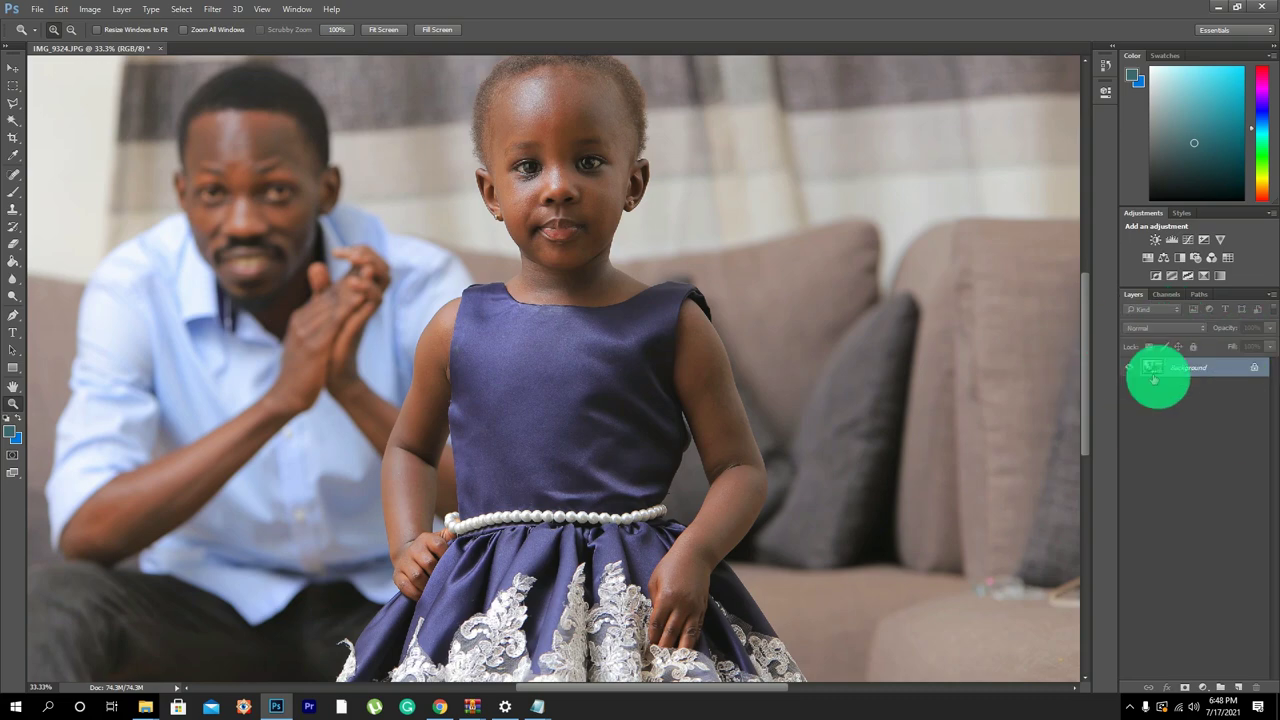
left_click(1211, 378)
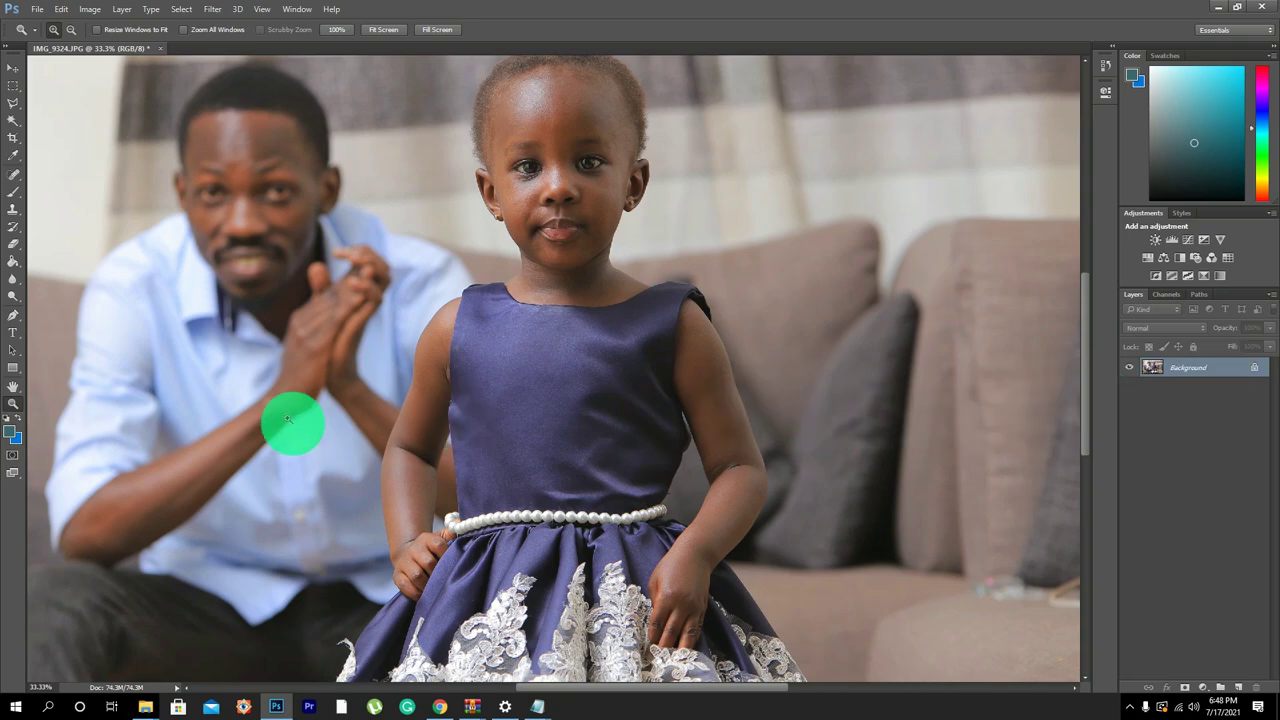
Zoom to 100% on the navy dress's left shoulder and select the Patch Tool.
left_click(617, 240)
left_click(650, 326)
left_click_drag(663, 463, 471, 171)
left_click_drag(634, 297, 850, 326)
left_click(437, 200)
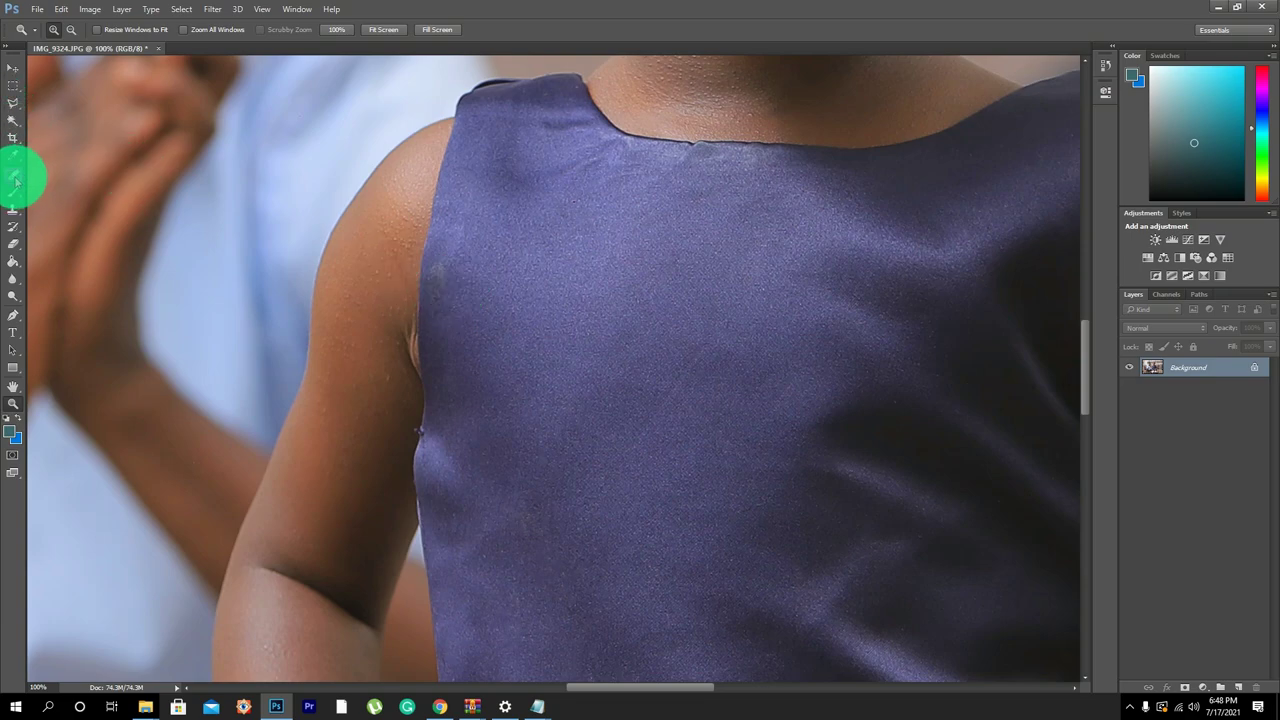
left_click_drag(15, 180, 80, 193)
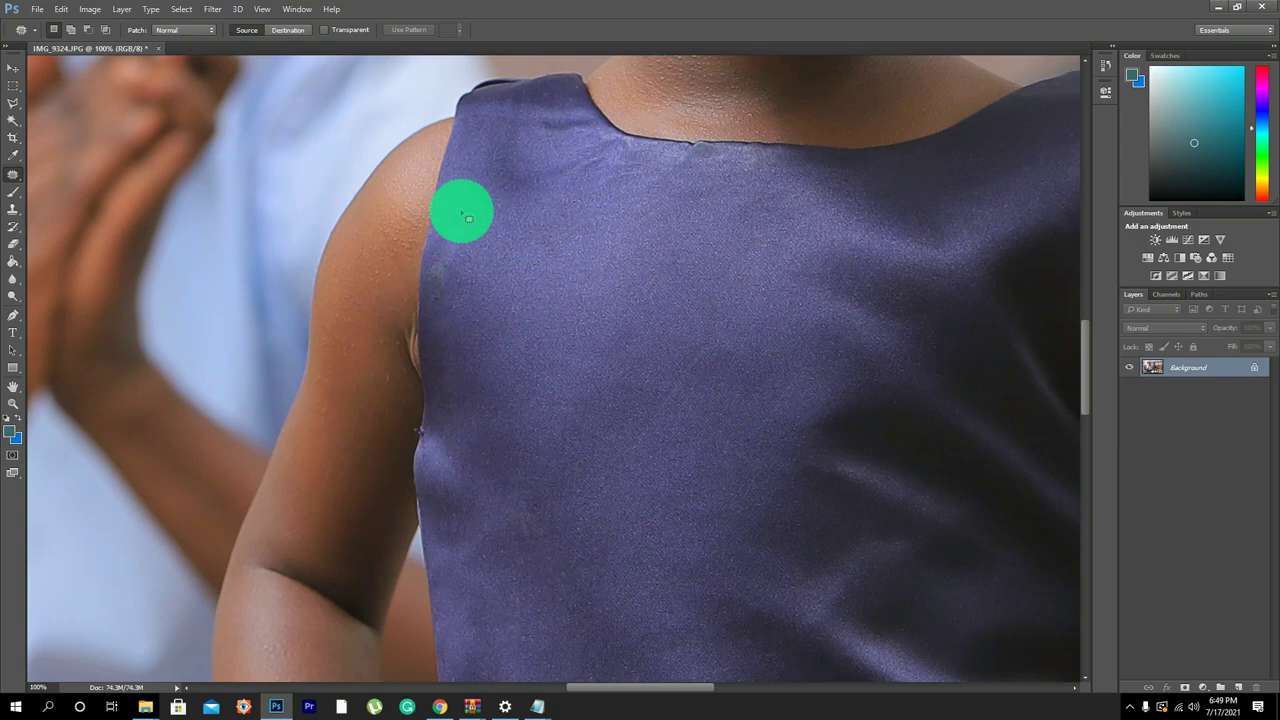
Patch the mark on the dress's shoulder seam with nearby clean fabric.
mouse_move(450, 242)
left_mouse_down()
mouse_move(423, 301)
mouse_move(435, 346)
mouse_move(454, 325)
mouse_move(467, 199)
left_mouse_up()
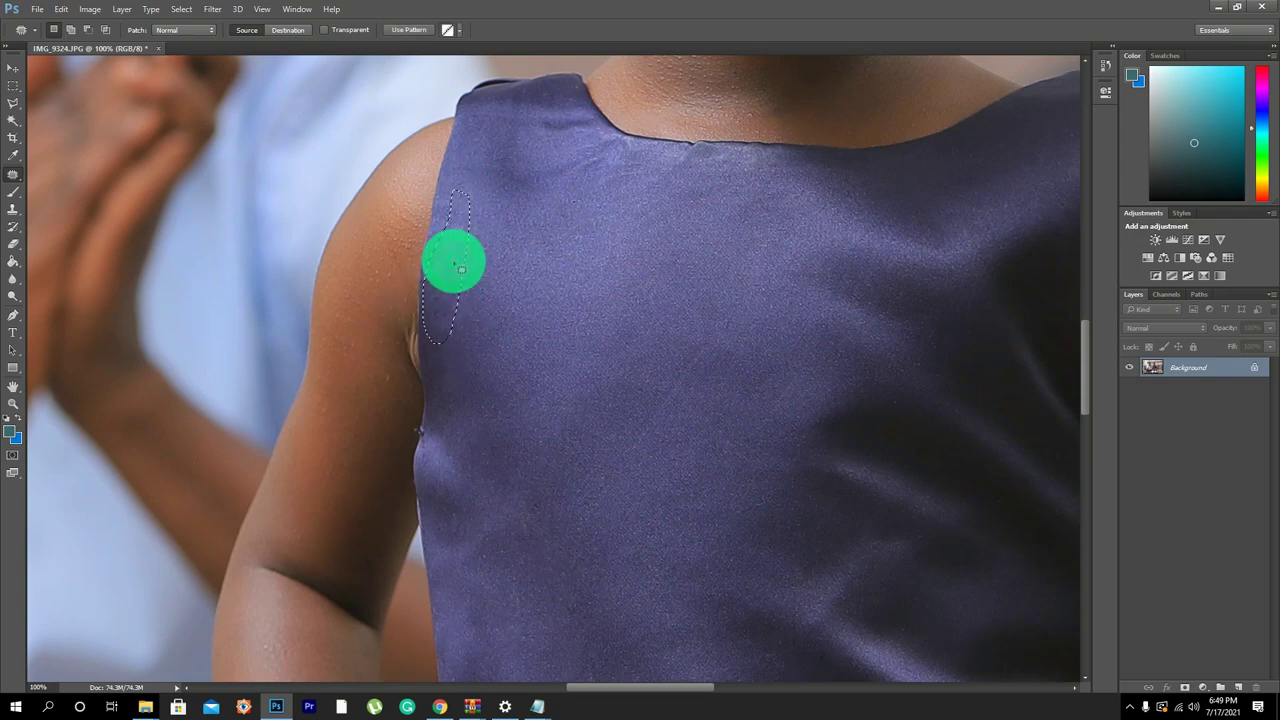
left_click_drag(461, 268, 510, 268)
key("ctrl+d")
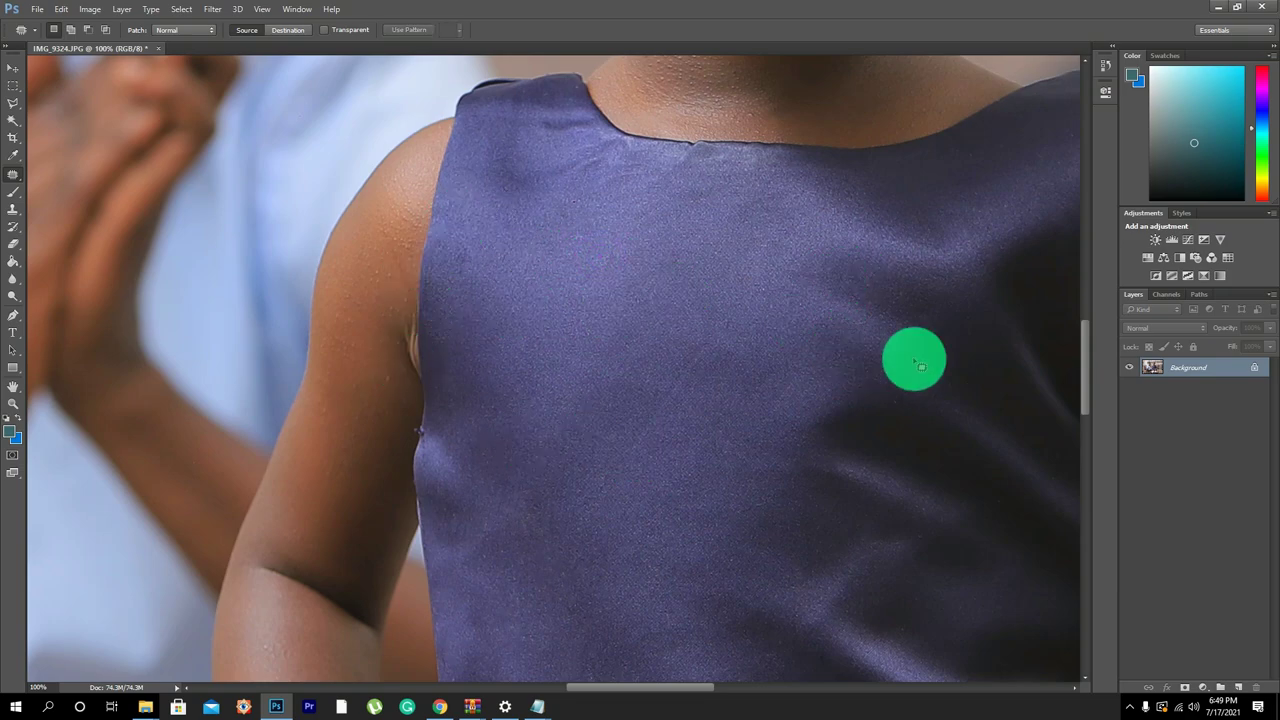
Patch the blemishes on the girl's upper and lower arm with nearby smooth skin.
mouse_move(911, 357)
left_mouse_down()
mouse_move(753, 263)
mouse_move(626, 222)
mouse_move(426, 224)
mouse_move(586, 408)
mouse_move(548, 360)
mouse_move(557, 306)
mouse_move(509, 243)
mouse_move(483, 312)
mouse_move(526, 370)
mouse_move(556, 383)
mouse_move(574, 368)
mouse_move(578, 317)
mouse_move(527, 229)
left_mouse_up()
left_click_drag(548, 334, 544, 439)
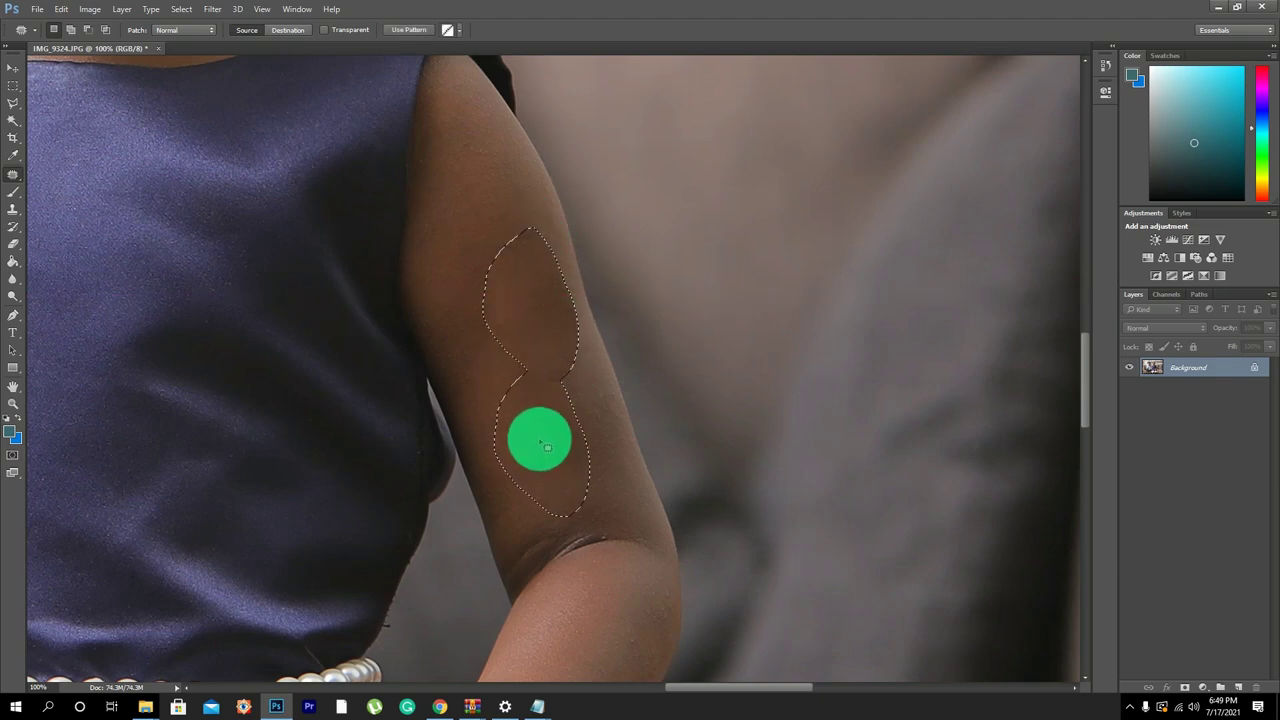
left_click_drag(548, 451, 591, 417)
key("ctrl+d")
left_click_drag(523, 269, 537, 336)
mouse_move(550, 430)
left_mouse_down()
mouse_move(597, 545)
mouse_move(527, 531)
mouse_move(505, 445)
mouse_move(530, 441)
mouse_move(594, 578)
mouse_move(557, 420)
left_mouse_up()
key("ctrl+d")
Patch the small blemish just under the girl's lip.
scroll(583, 390, "up", 1)
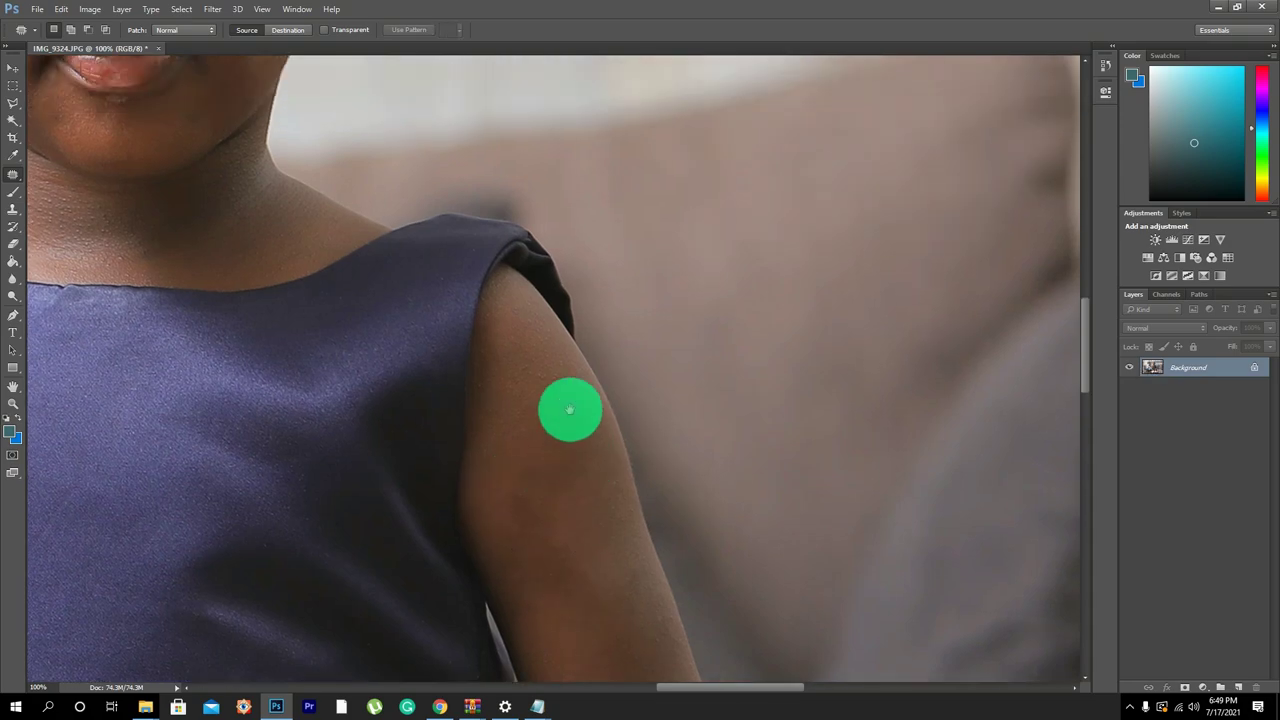
left_click(575, 468)
scroll(485, 383, "up", 6)
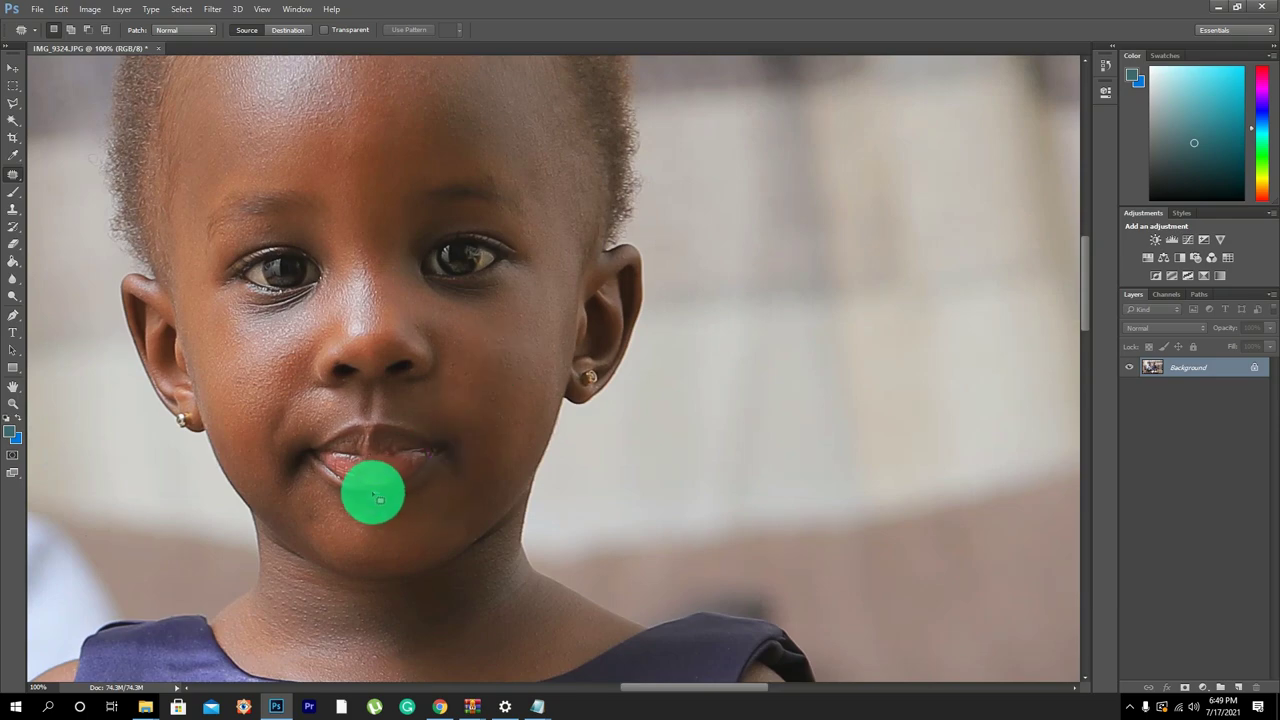
left_click_drag(365, 505, 371, 494)
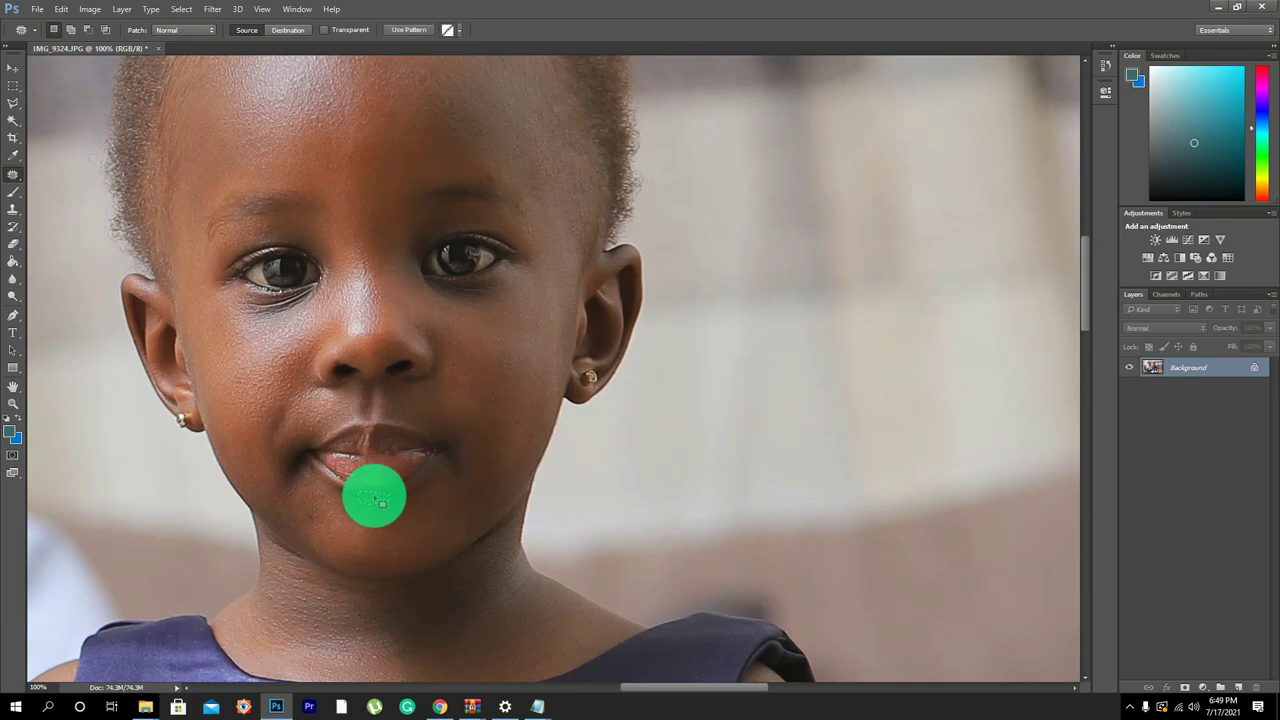
Patch the spot on the girl's chin and drop the selection.
left_click(432, 494)
left_click_drag(432, 526, 437, 527)
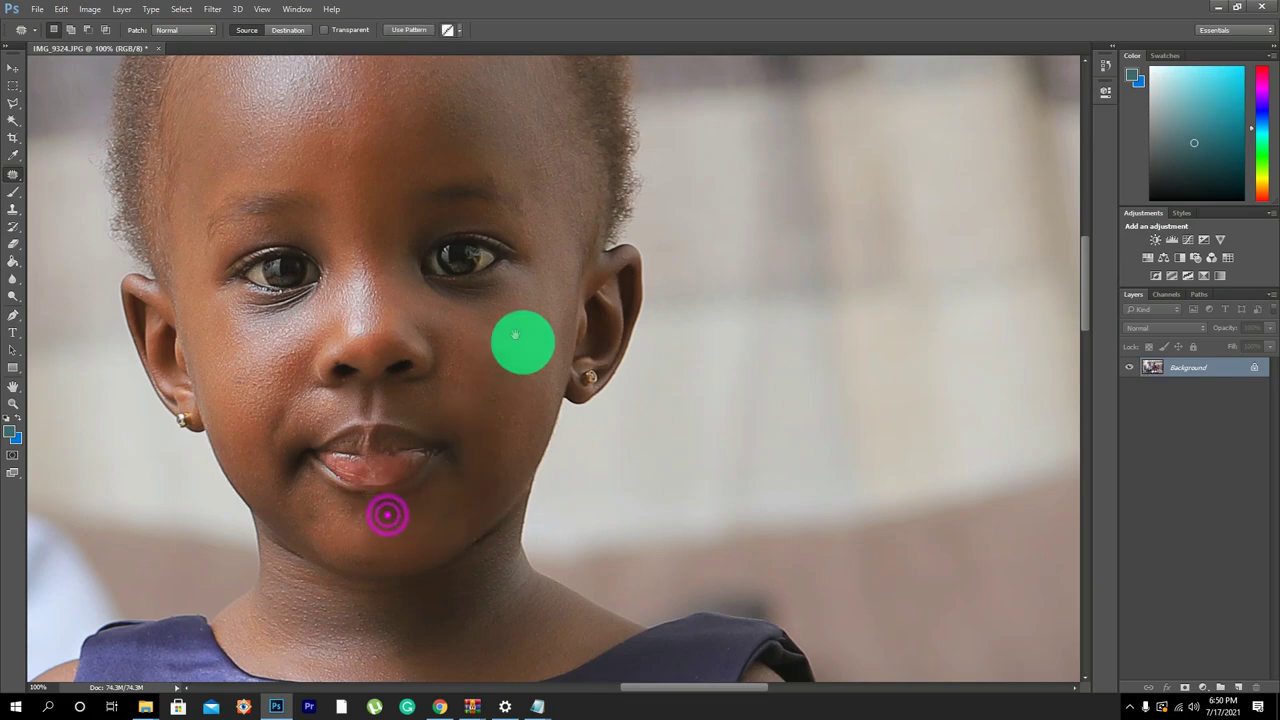
scroll(414, 351, "up", 3)
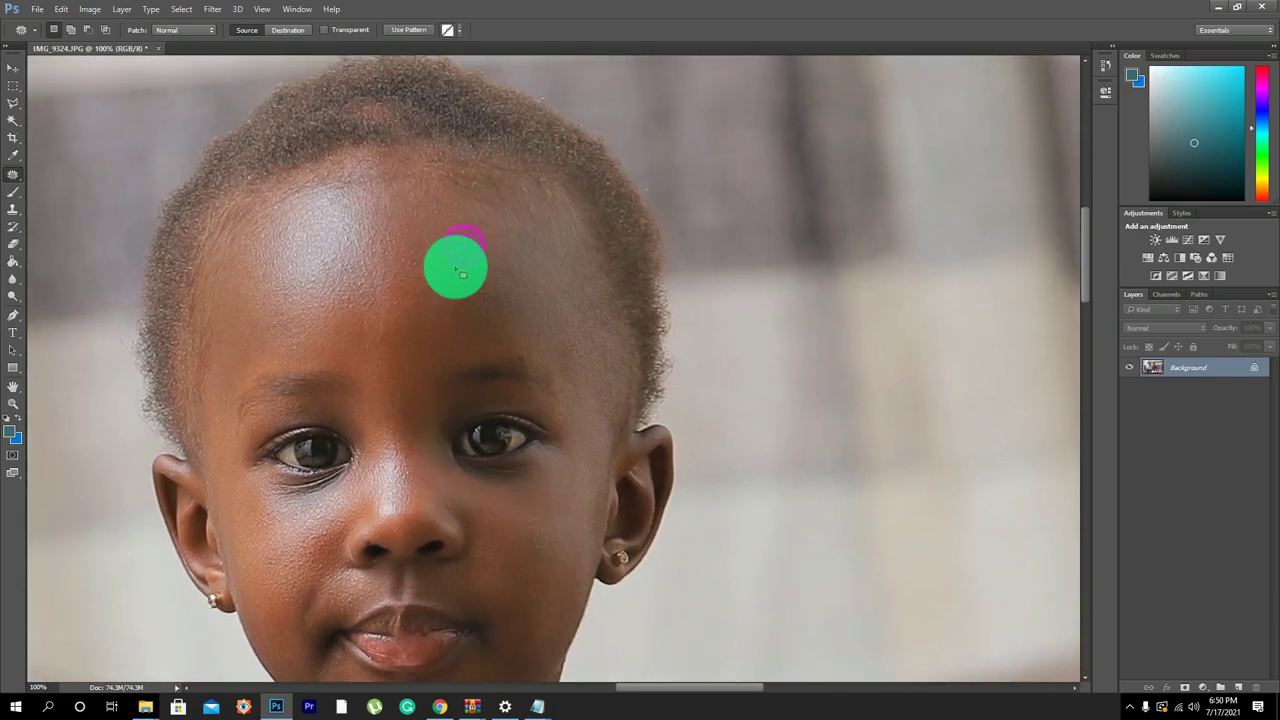
left_click(514, 228)
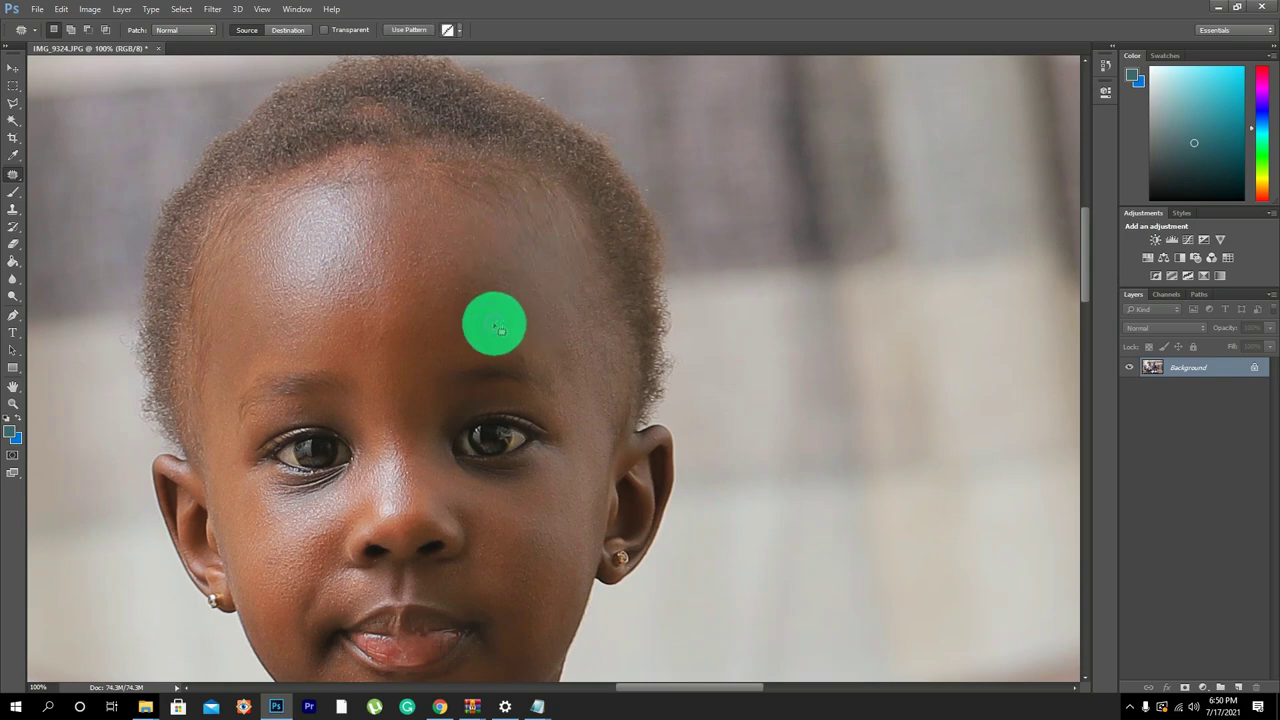
left_click(530, 302)
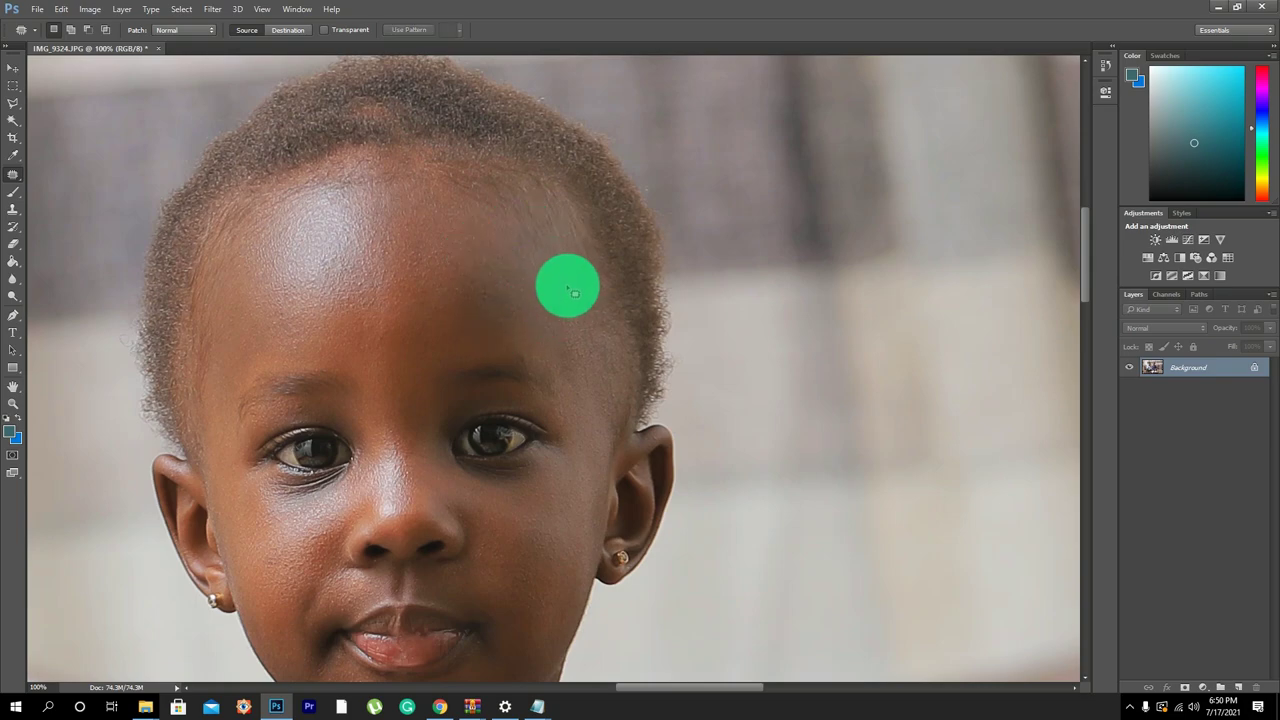
left_click_drag(412, 409, 878, 68)
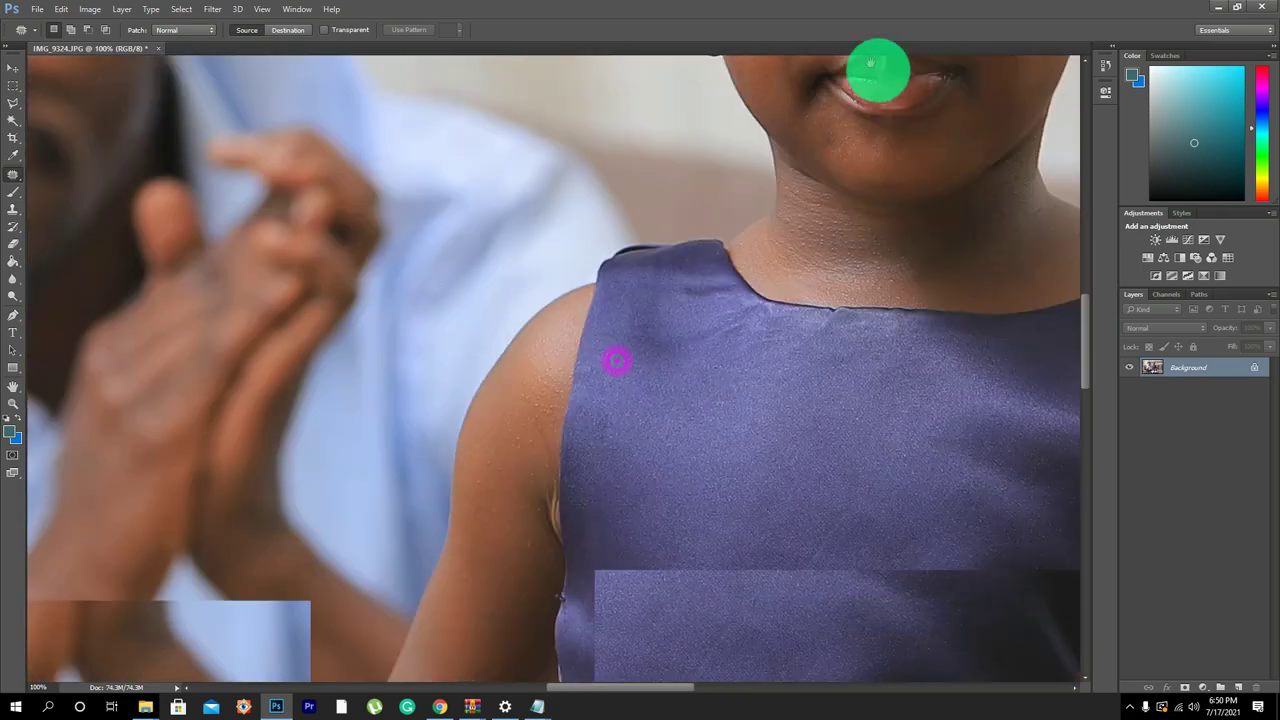
Turn off the no-pixels-selected warning, patch the upper-arm spot, and zoom out to 25%.
mouse_move(500, 270)
left_mouse_down()
mouse_move(492, 311)
mouse_move(458, 229)
mouse_move(429, 260)
mouse_move(457, 294)
mouse_move(429, 274)
mouse_move(450, 304)
mouse_move(429, 297)
mouse_move(457, 269)
left_mouse_up()
left_click(527, 290)
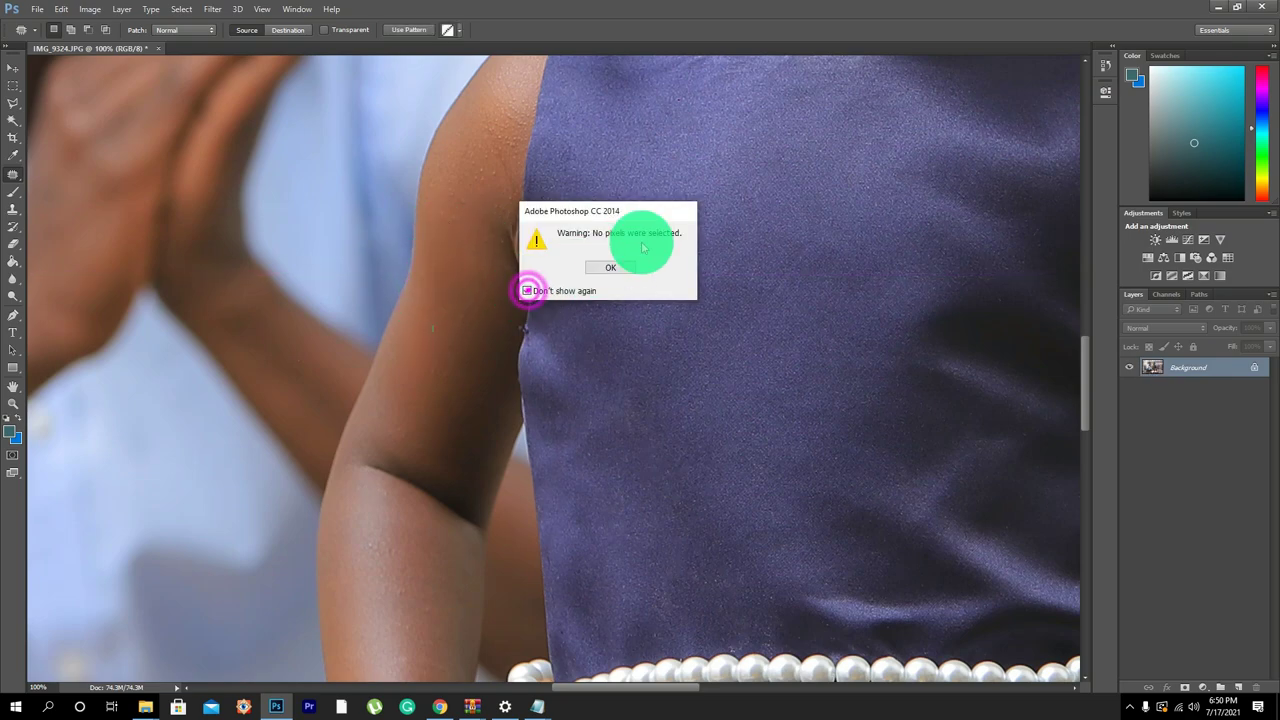
left_click(612, 267)
mouse_move(506, 77)
left_mouse_down()
mouse_move(504, 119)
mouse_move(507, 103)
left_mouse_up()
left_click_drag(507, 103, 509, 276)
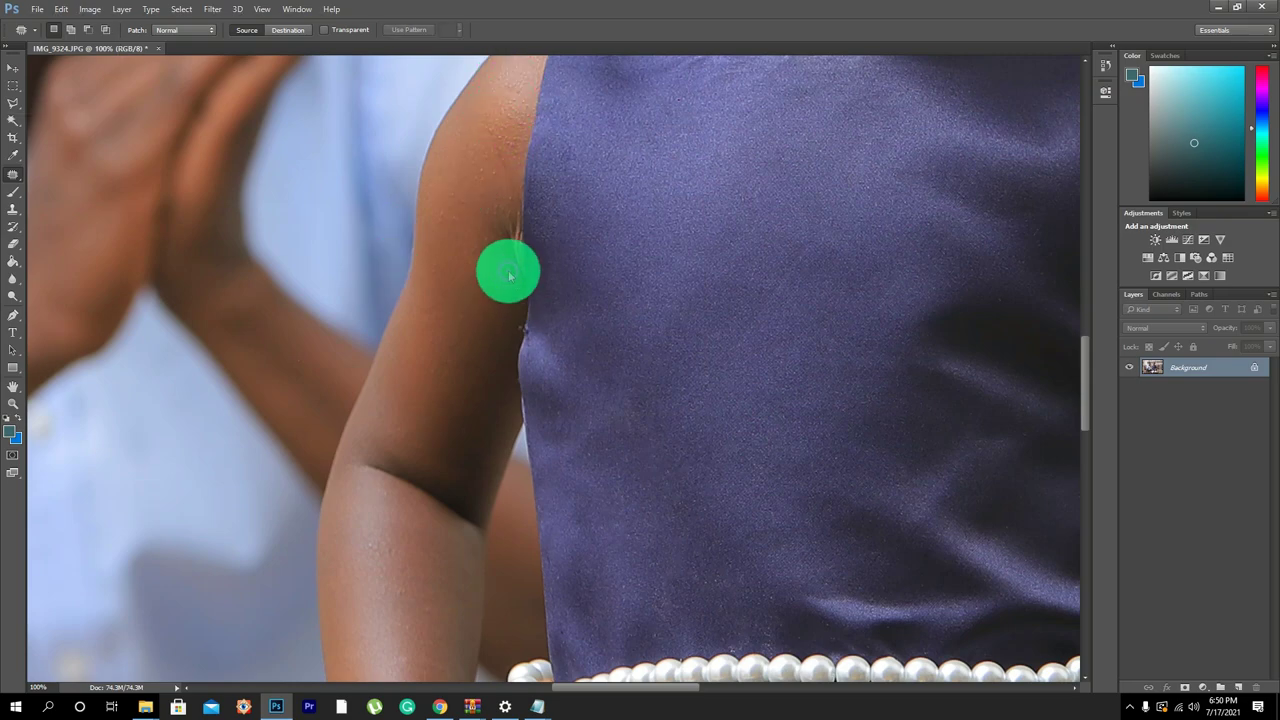
scroll(509, 276, "down", 4)
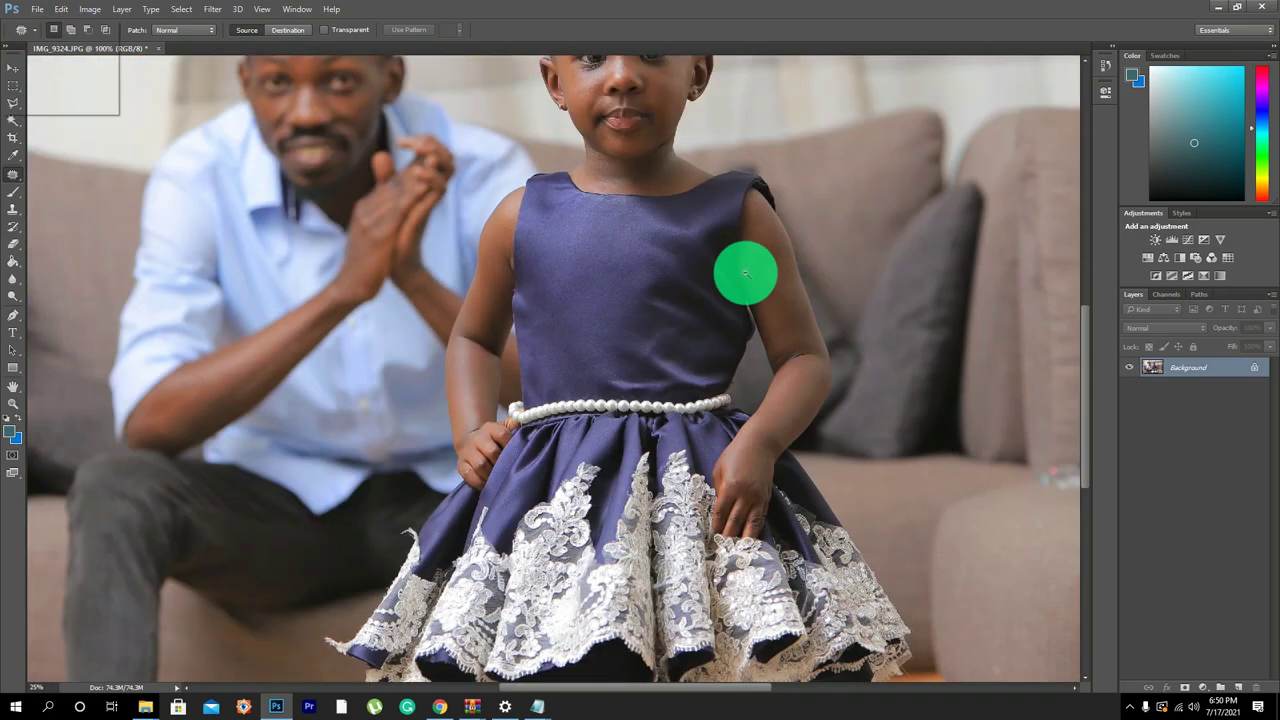
Close the stray window menu and zoom in to 50% around the girl's face.
key("alt+space")
left_click(745, 272, "alt")
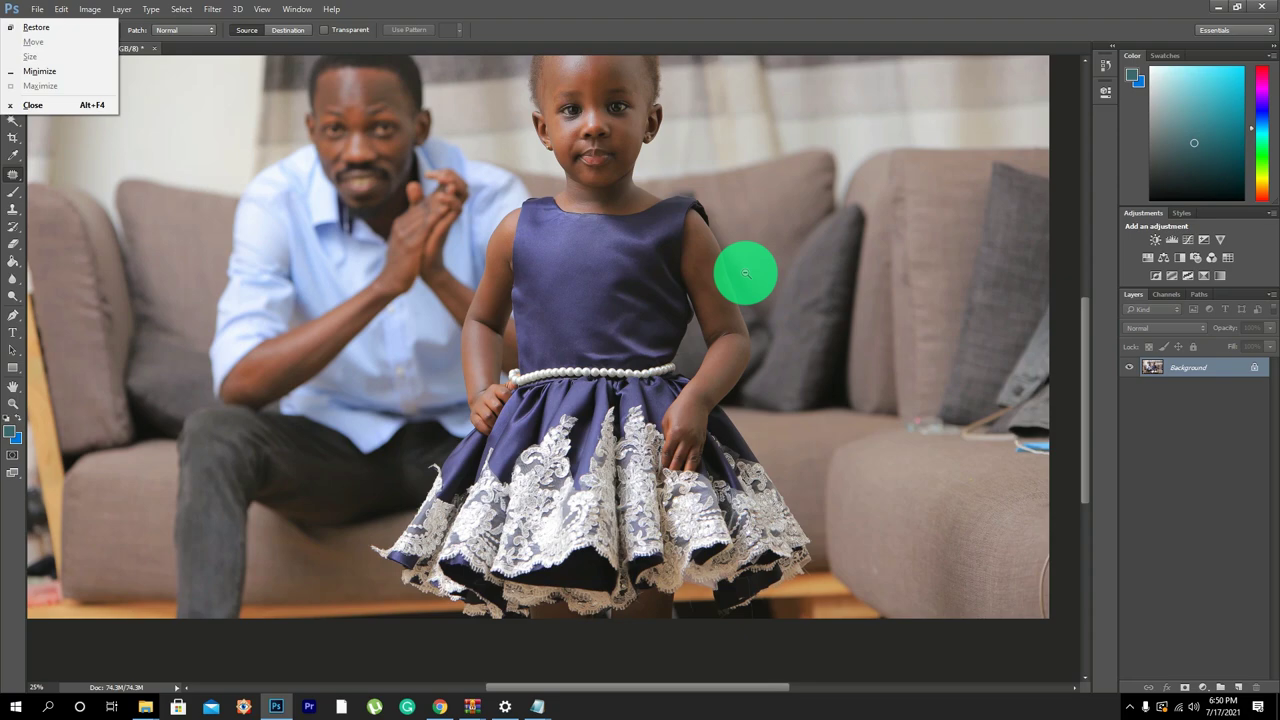
left_click(86, 377)
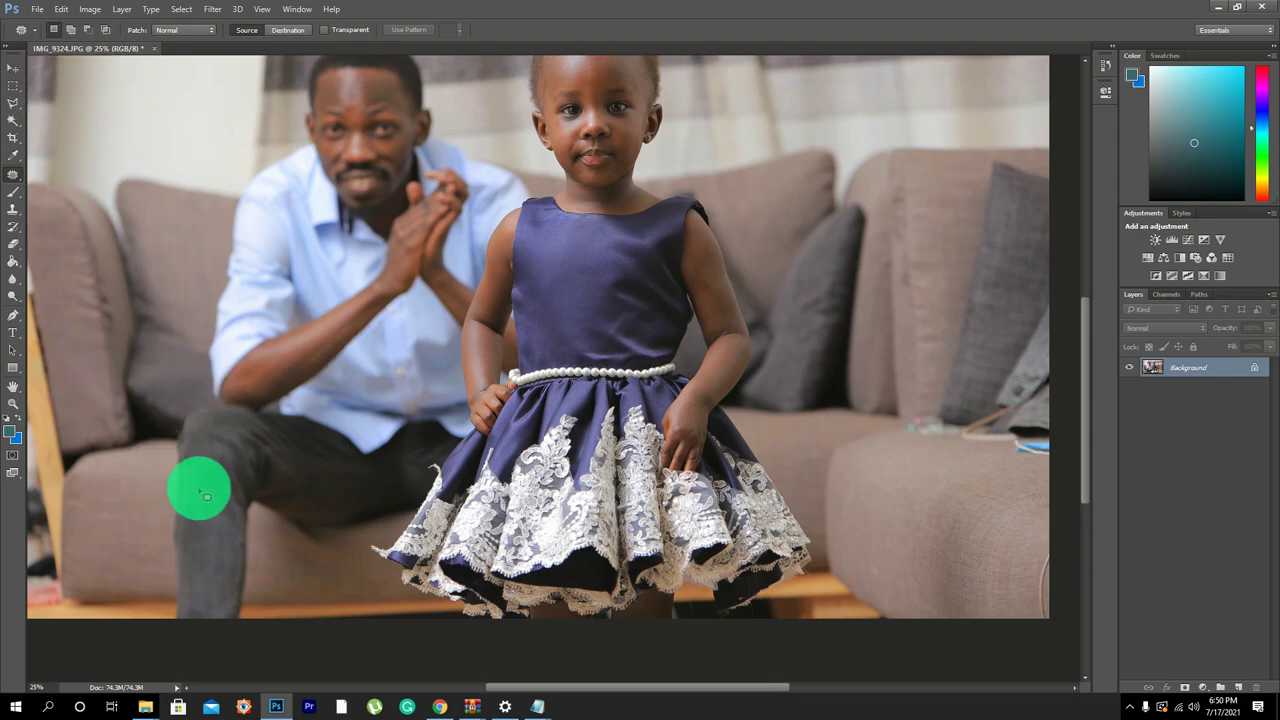
left_click(13, 402)
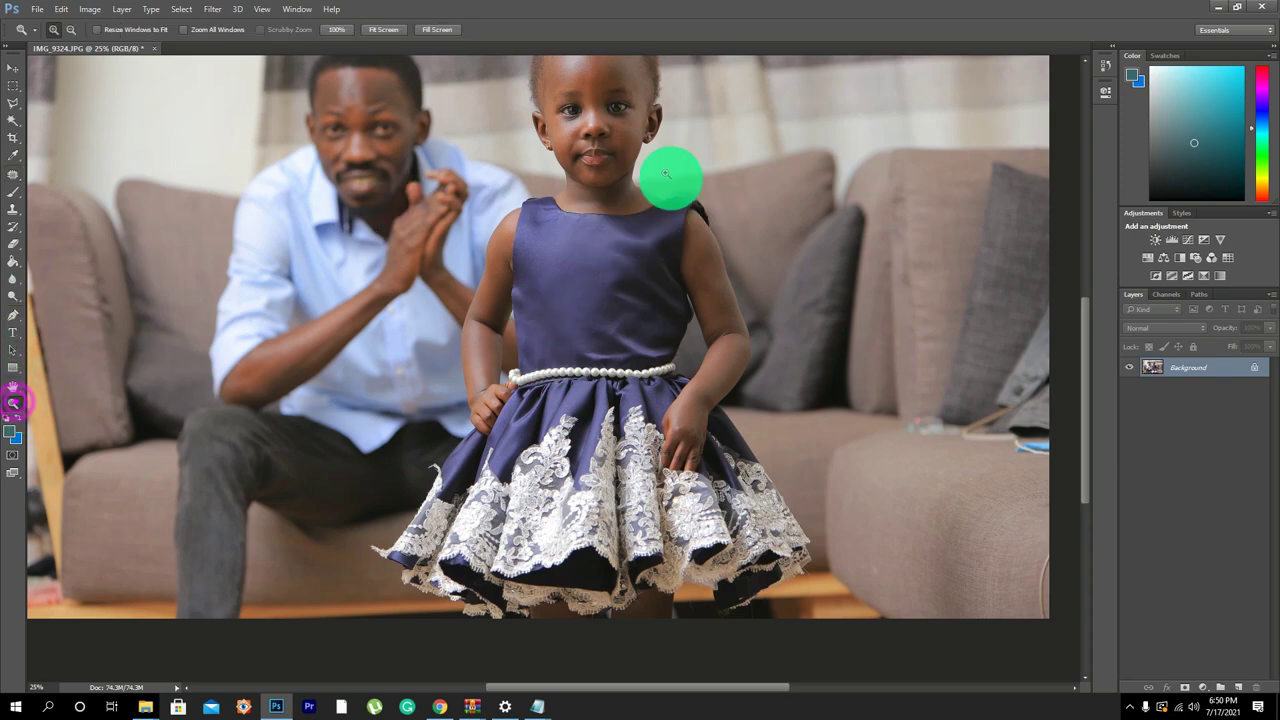
left_click(665, 128)
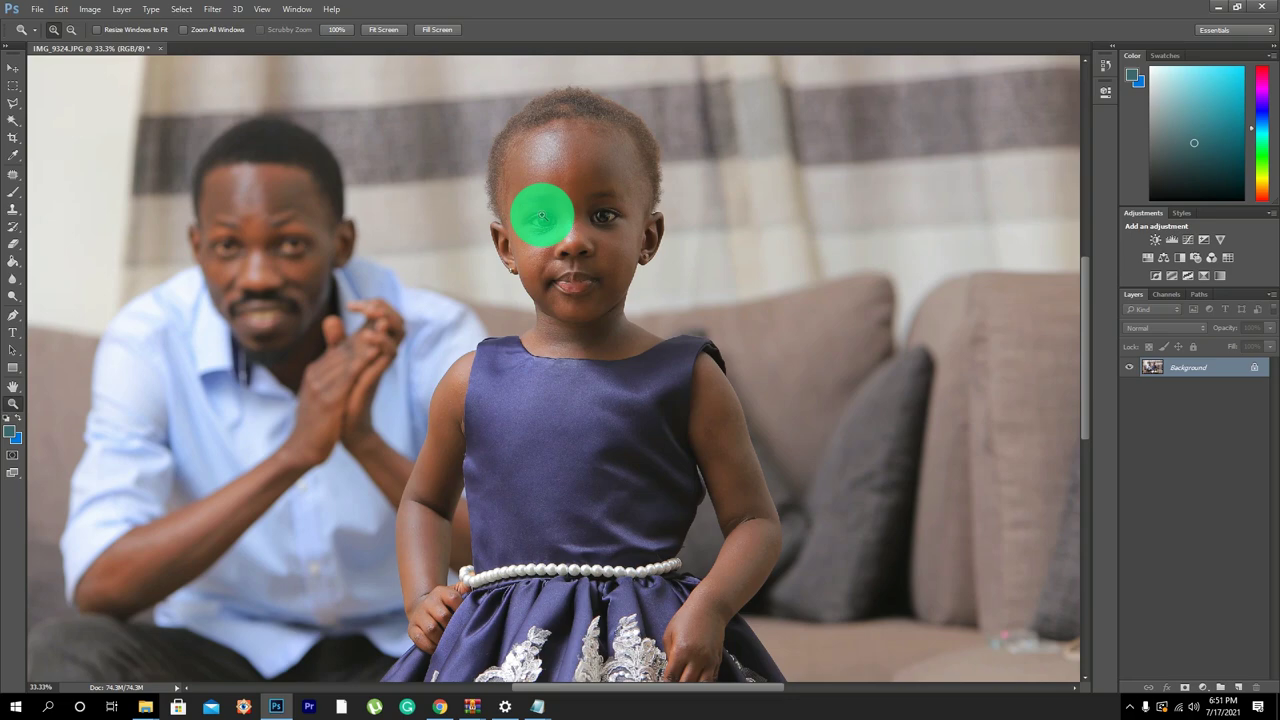
left_click(586, 166)
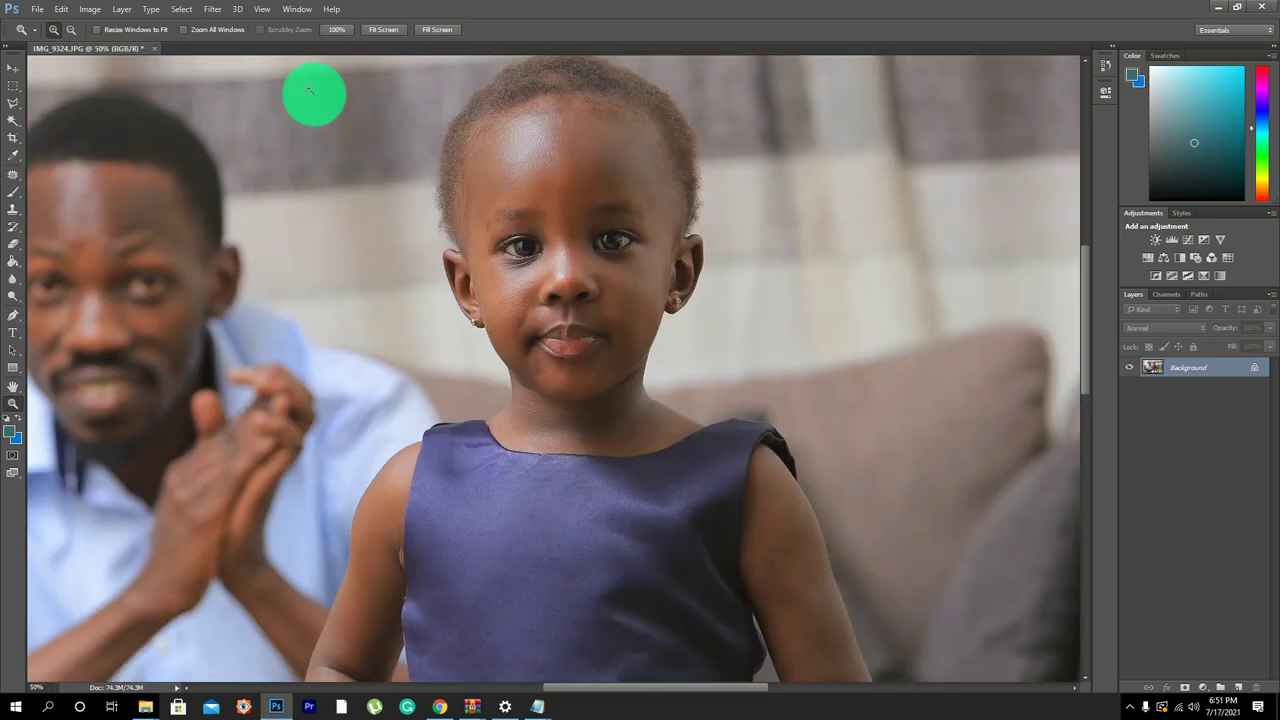
Open Filter > Camera Raw Filter, inspect the face, then zoom the preview back to 25%.
left_click(213, 10)
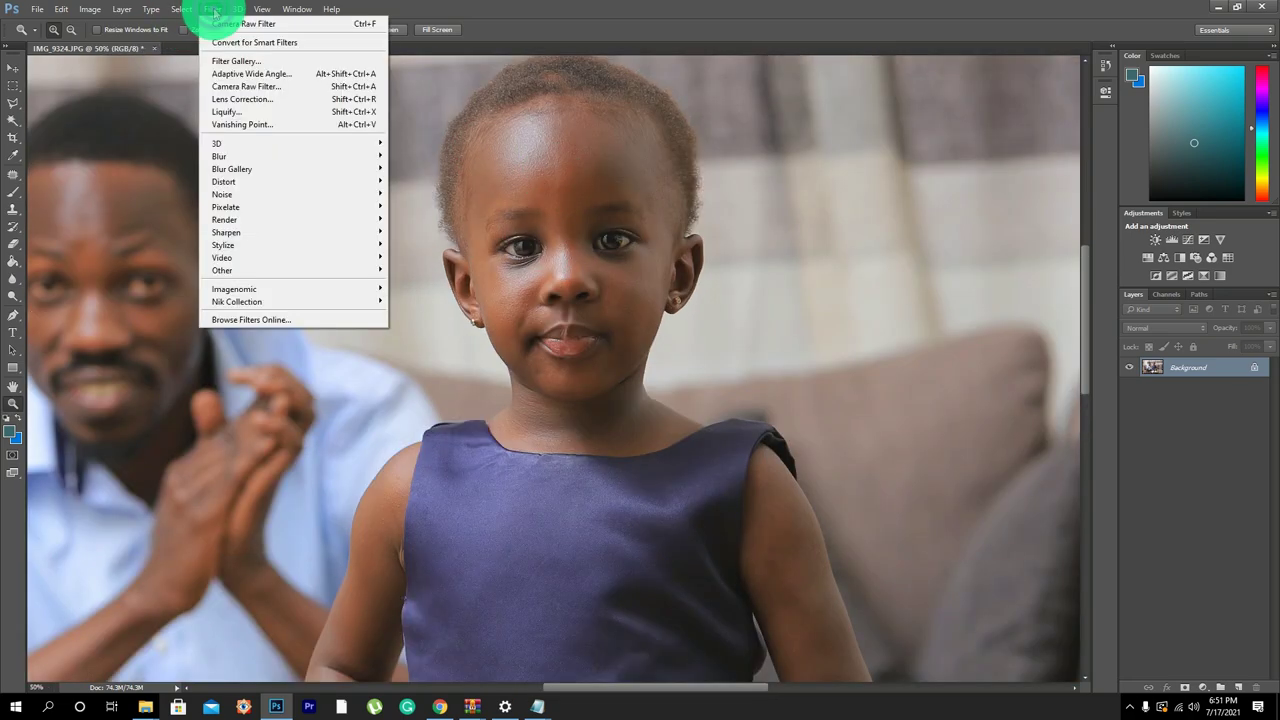
left_click(236, 87)
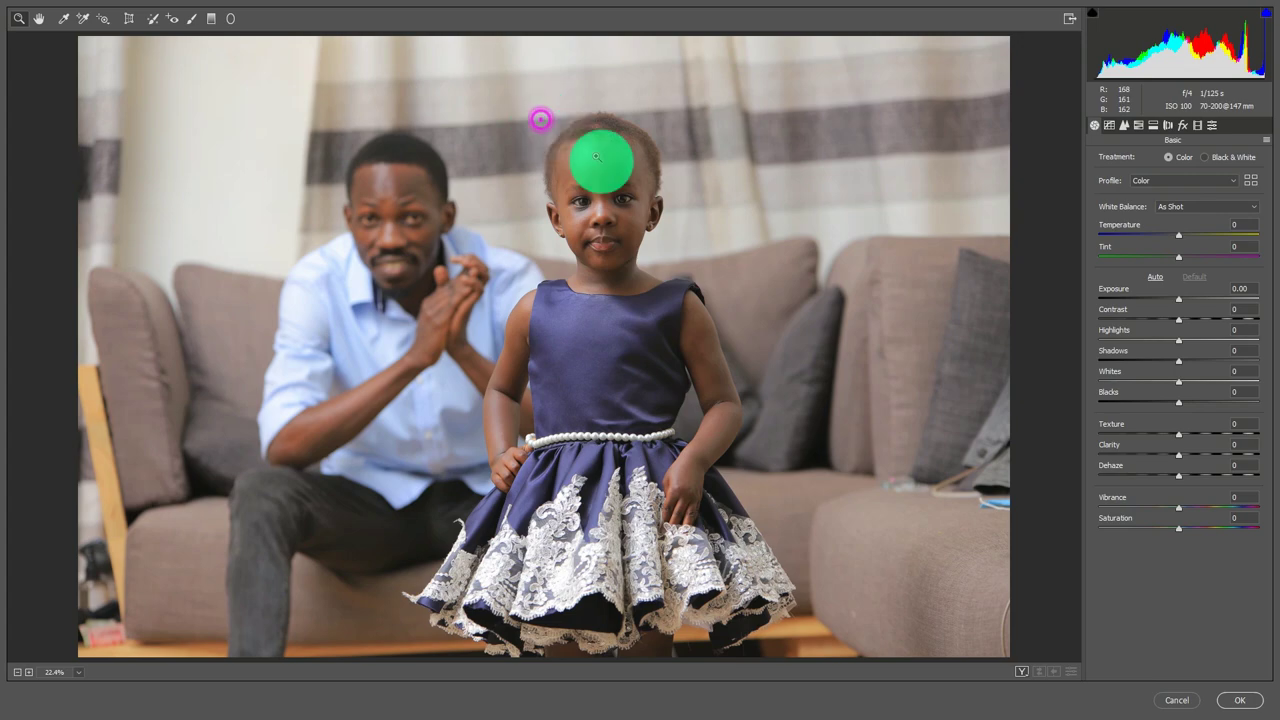
left_click(718, 270)
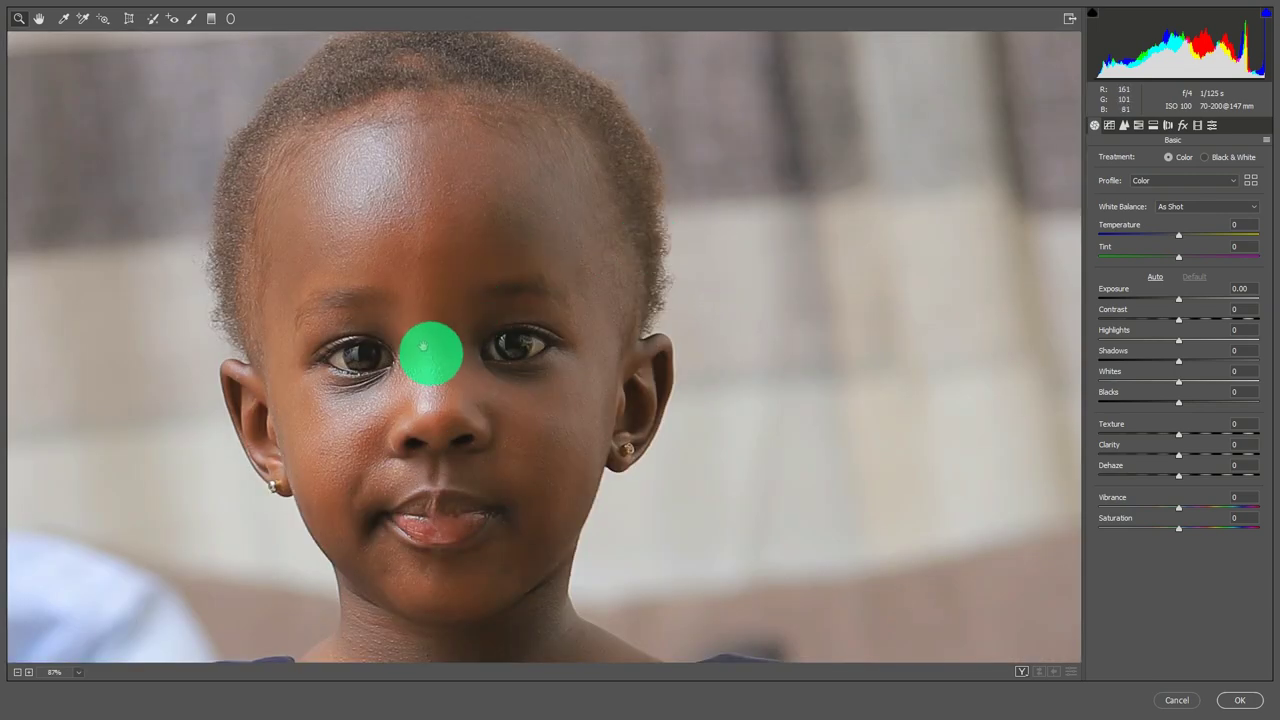
left_click_drag(420, 343, 500, 238)
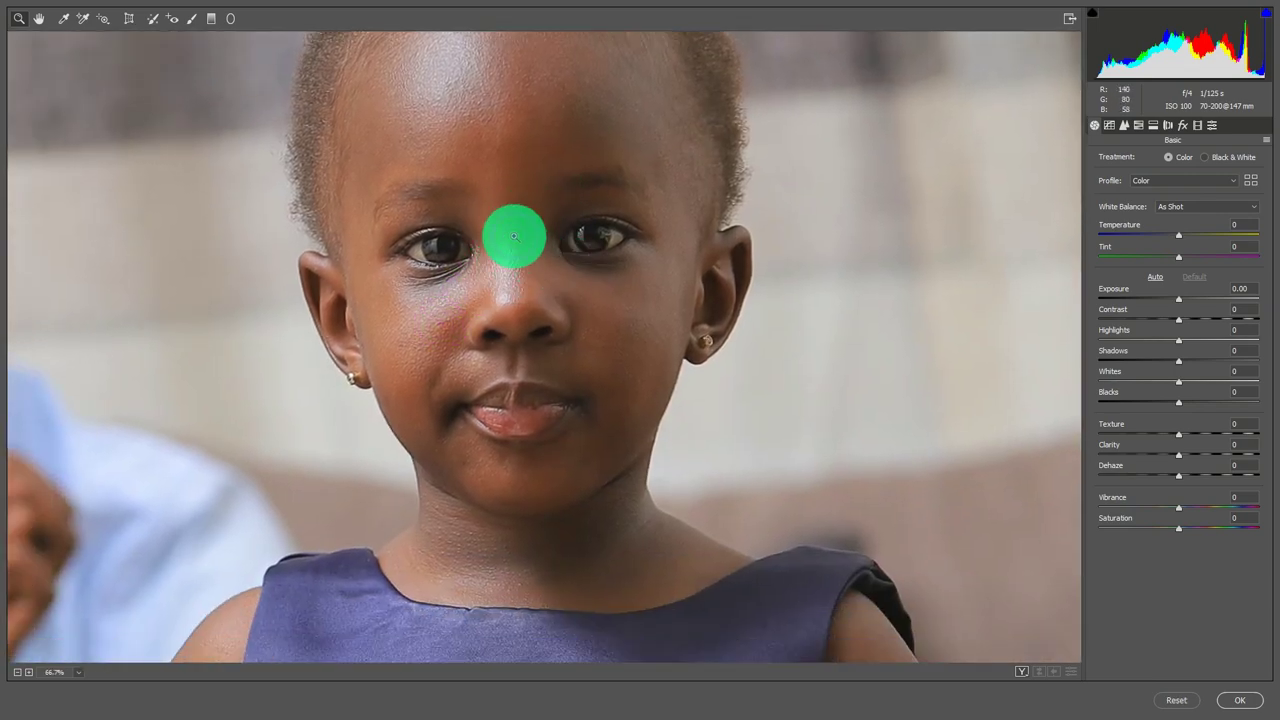
left_click(514, 236, "alt")
left_click(514, 236, "alt")
left_click(514, 236, "alt")
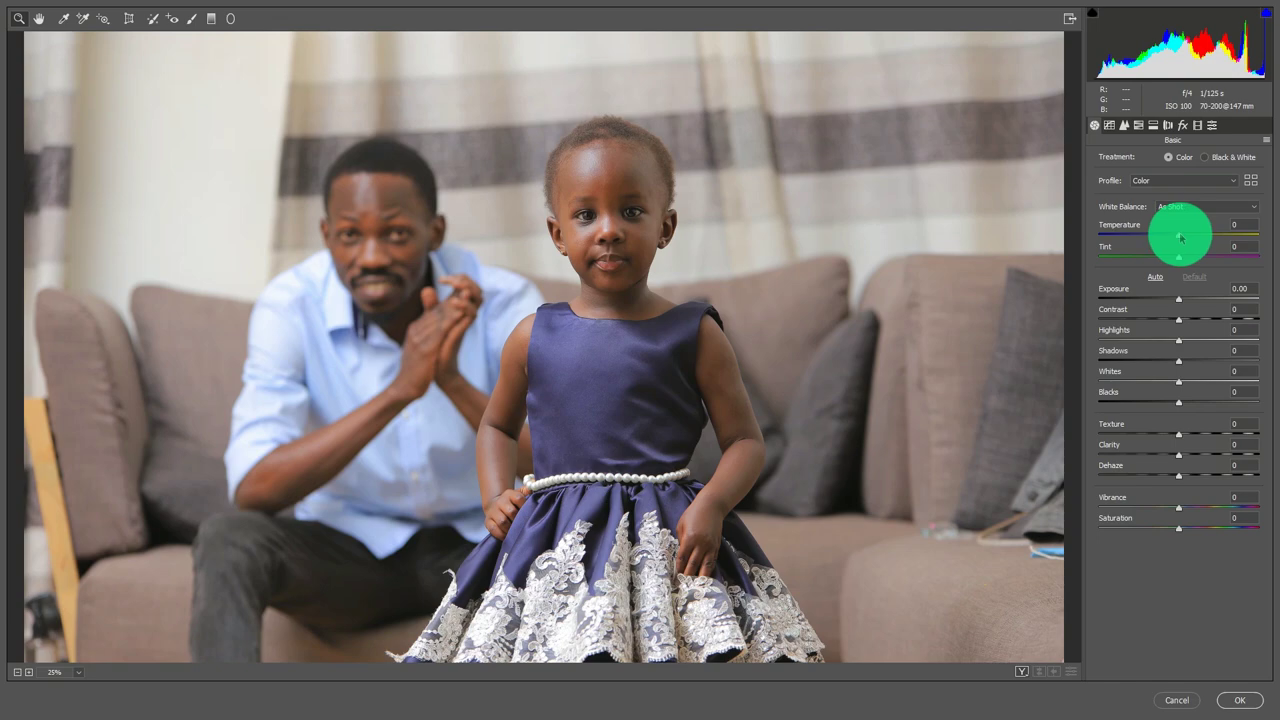
Lower Camera Raw's Temperature from +53 to about +1 to neutralise the yellow cast.
left_click_drag(1179, 238, 1144, 238)
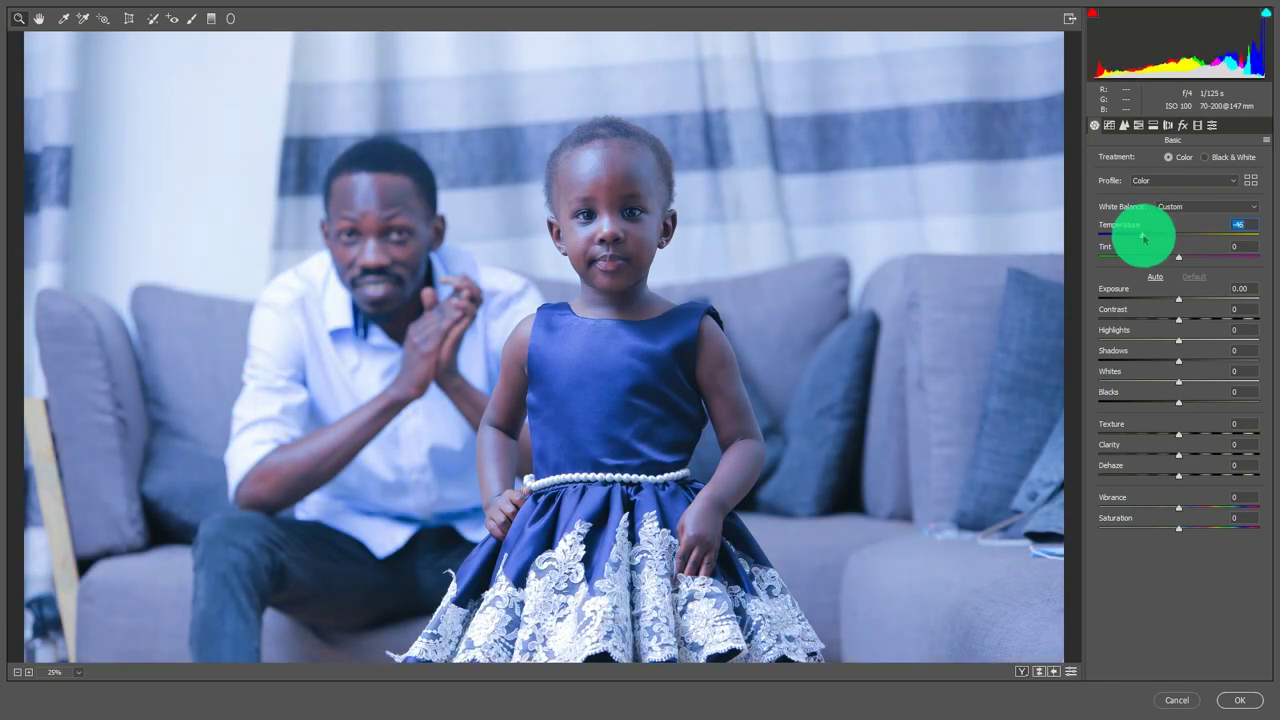
left_click_drag(1144, 238, 1222, 240)
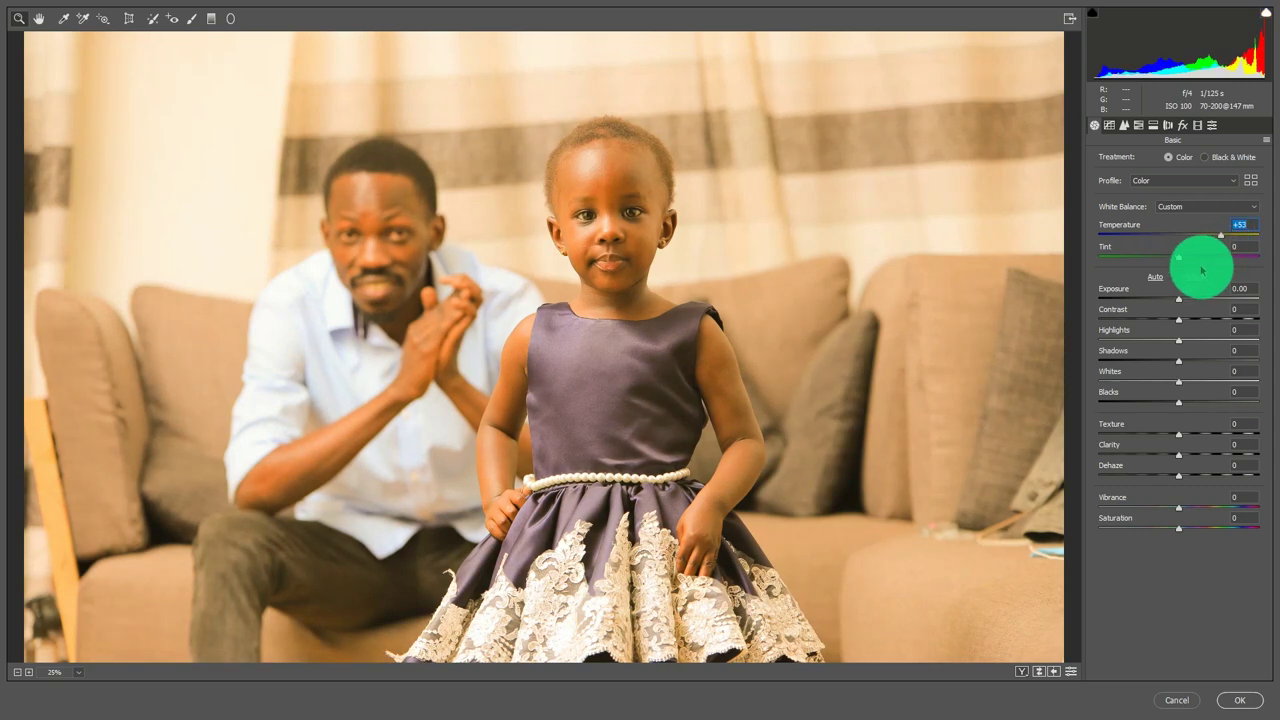
left_click(1222, 237)
left_click_drag(1222, 237, 1220, 238)
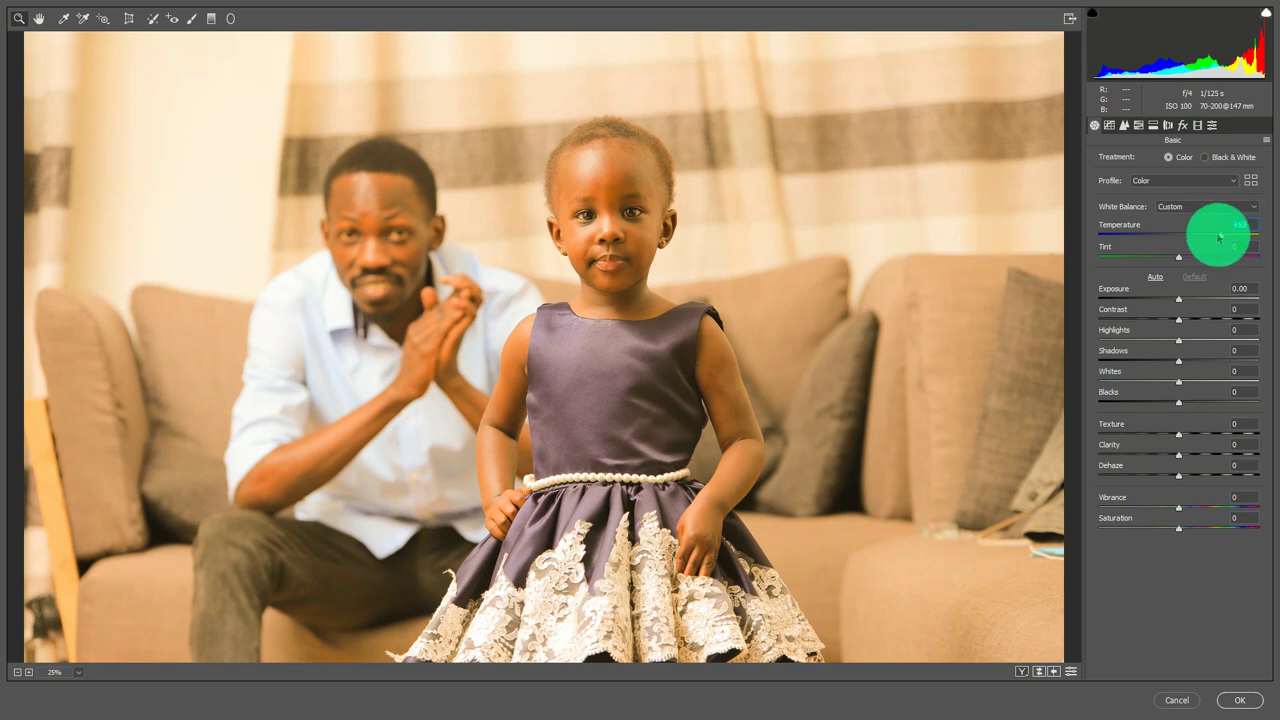
left_click_drag(1220, 237, 1180, 237)
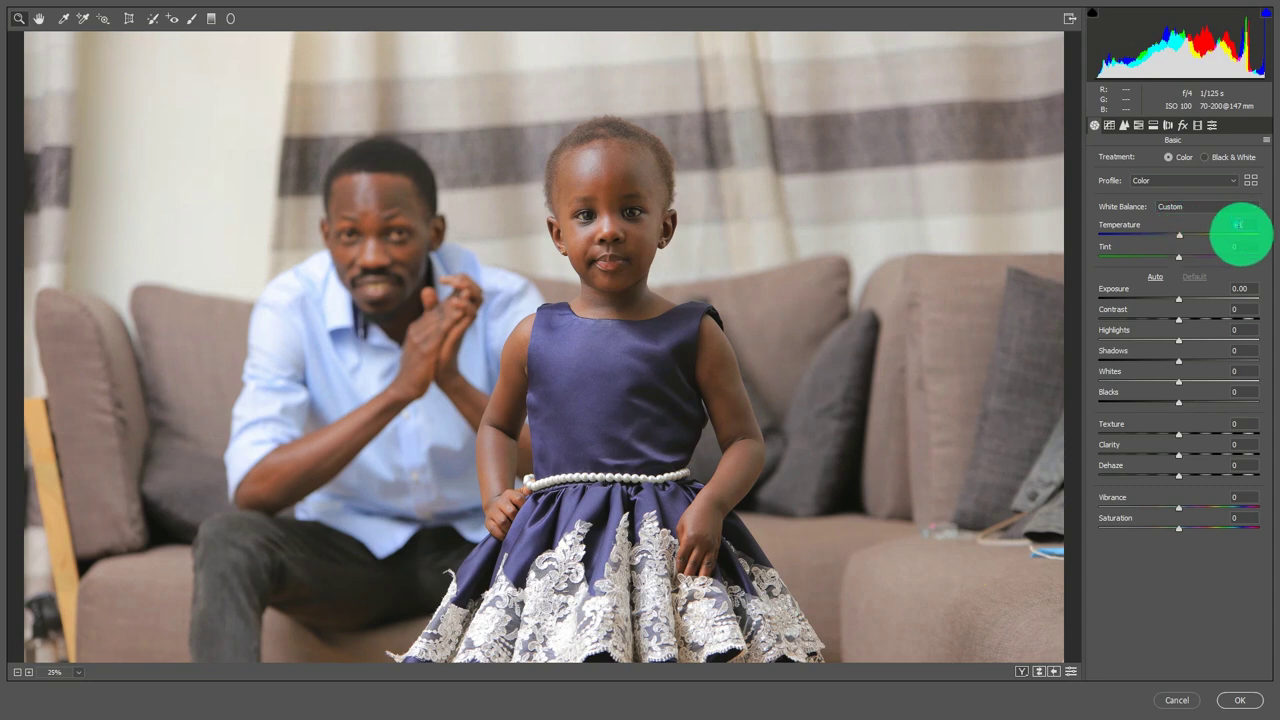
Sample the lace, curtain and wall with the White Balance Tool, reaching Temperature -3, Tint +5.
left_click(64, 18)
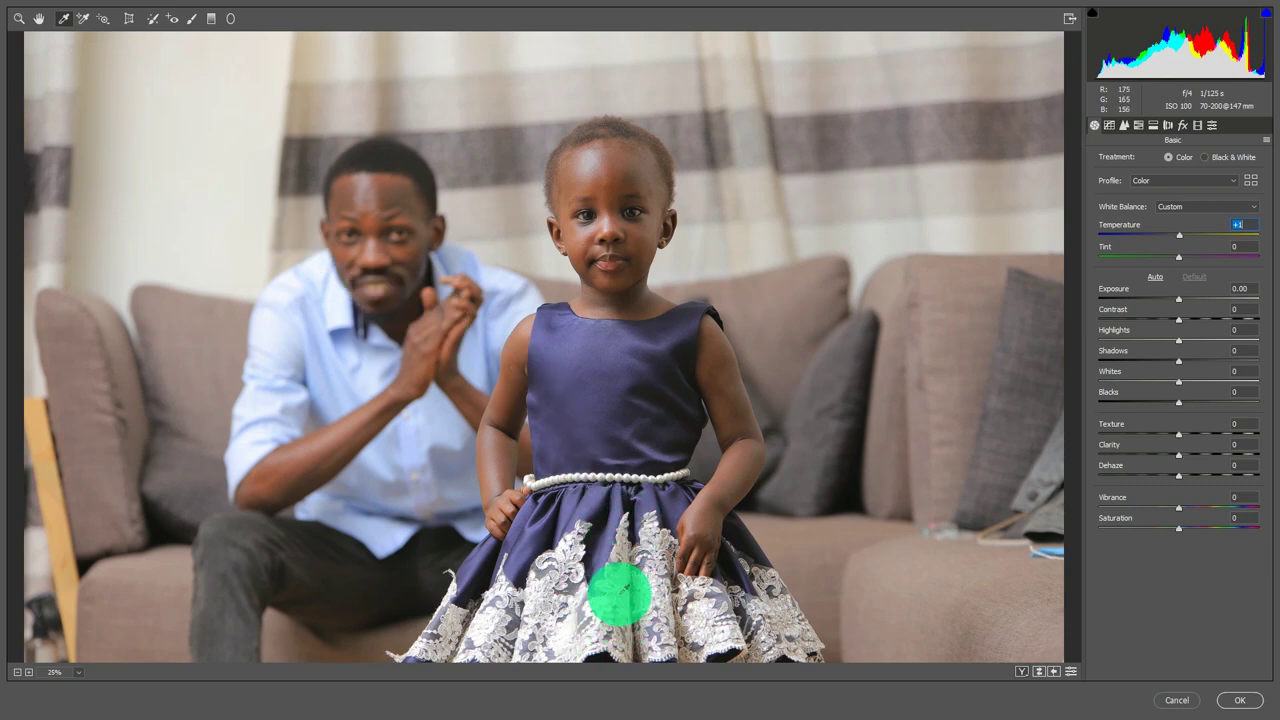
left_click(622, 588)
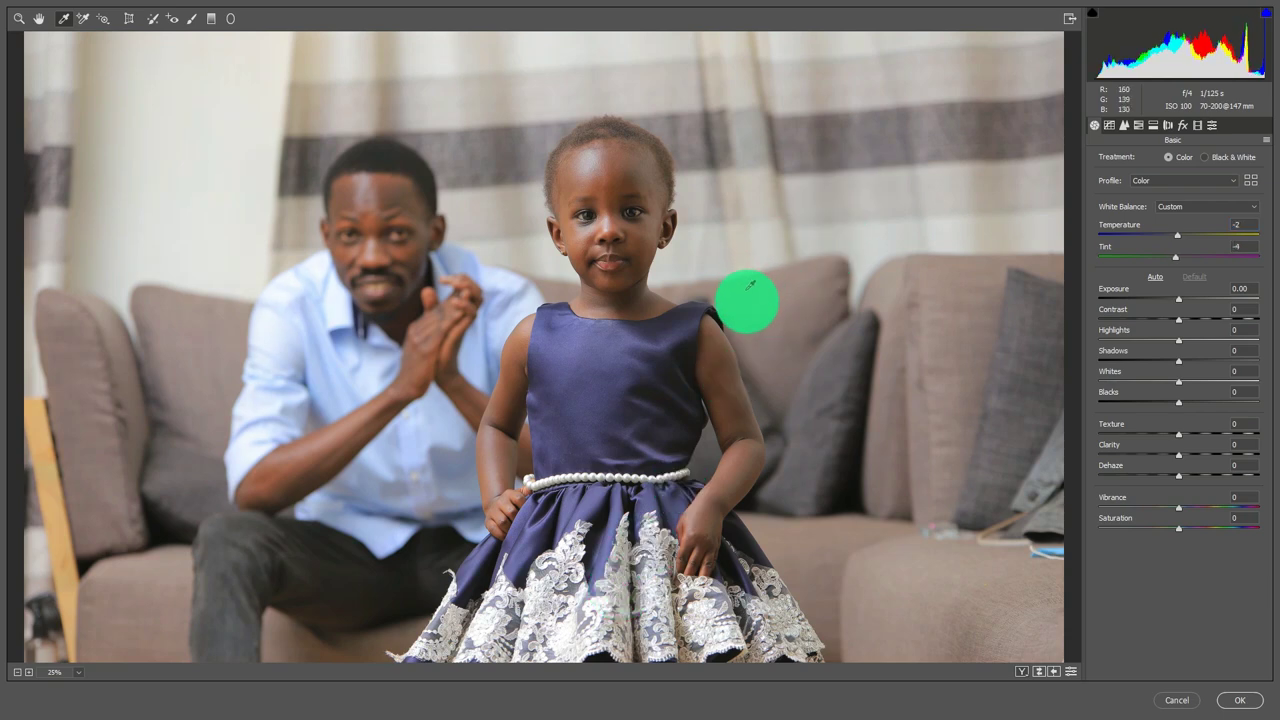
left_click(890, 135)
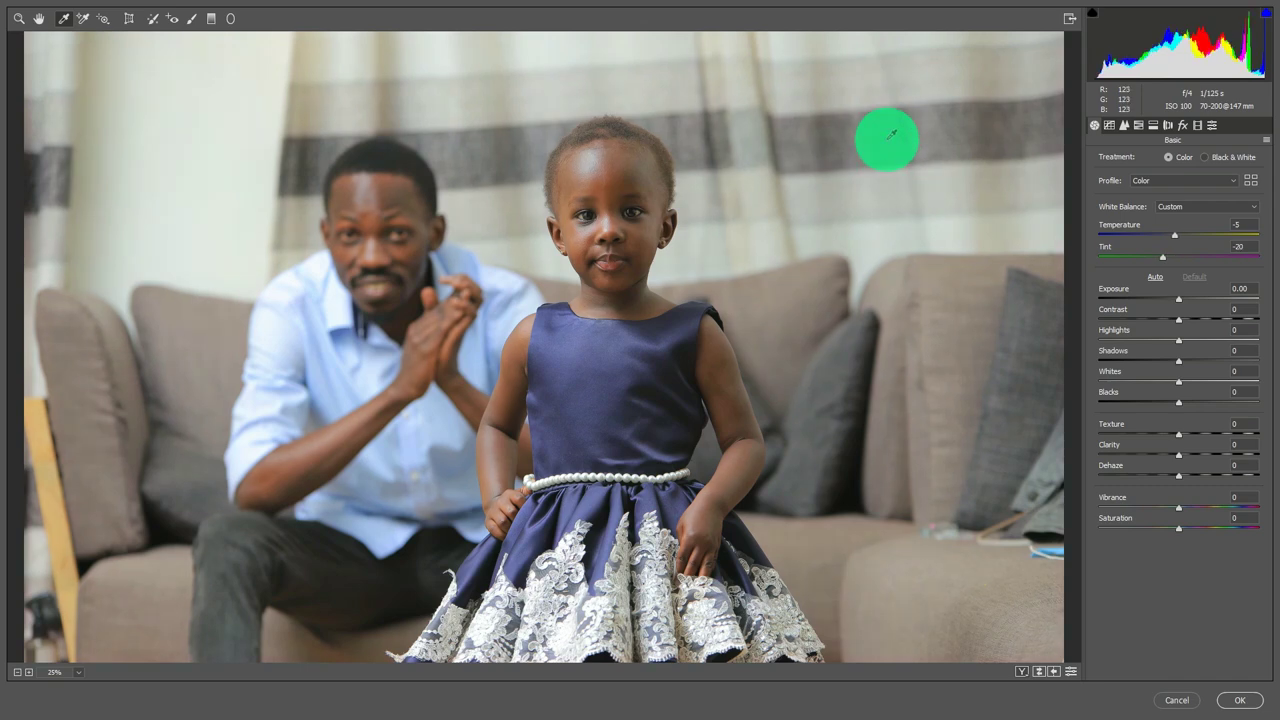
left_click(865, 207)
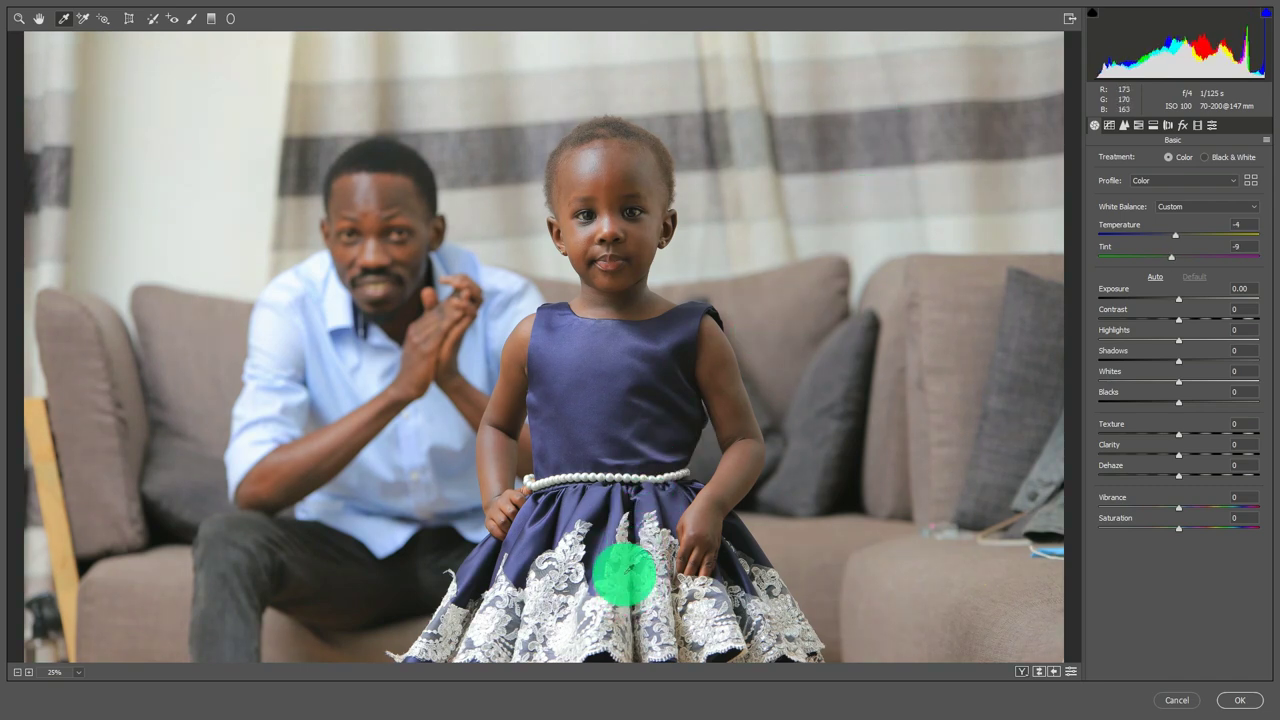
left_click(868, 200)
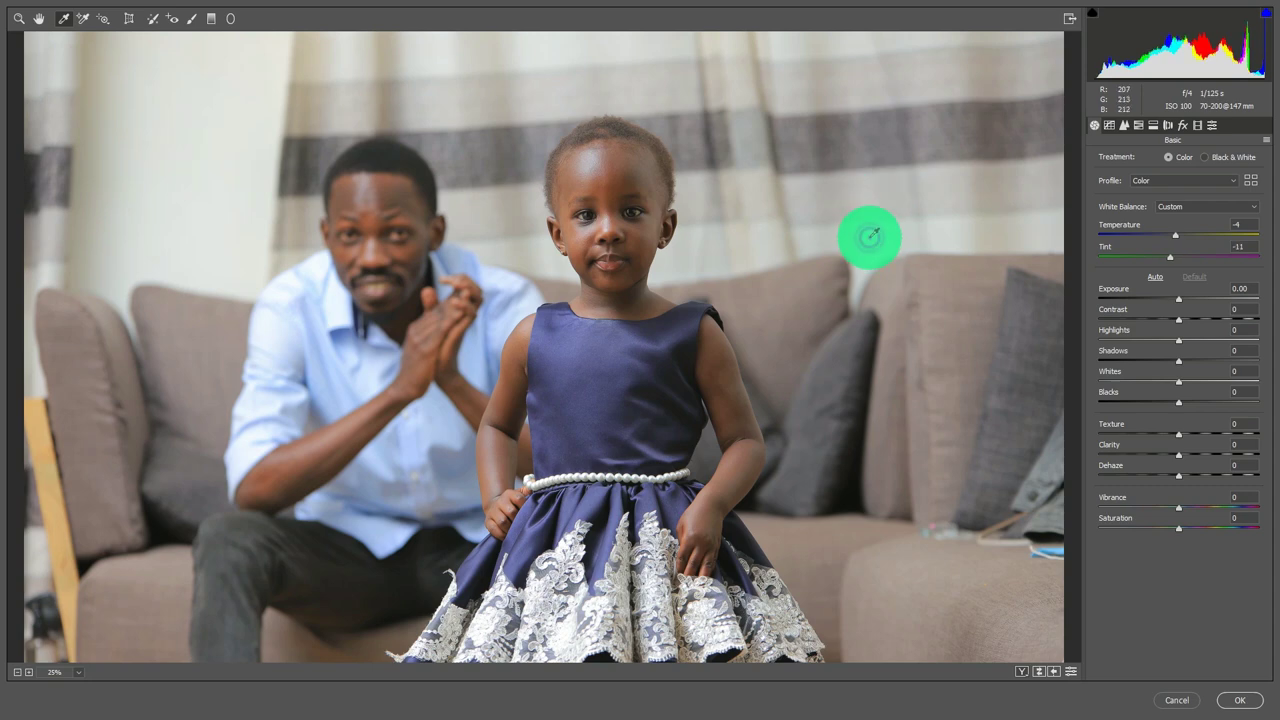
left_click(877, 180)
left_click(805, 197)
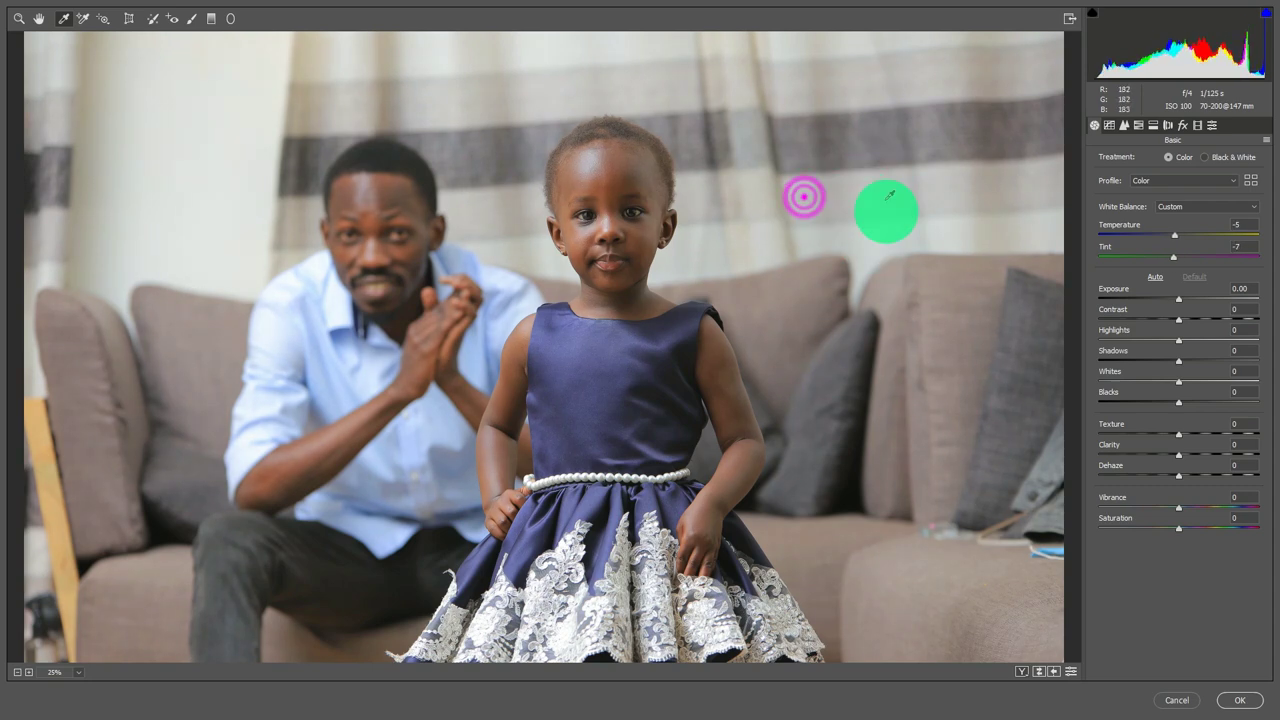
left_click(885, 200)
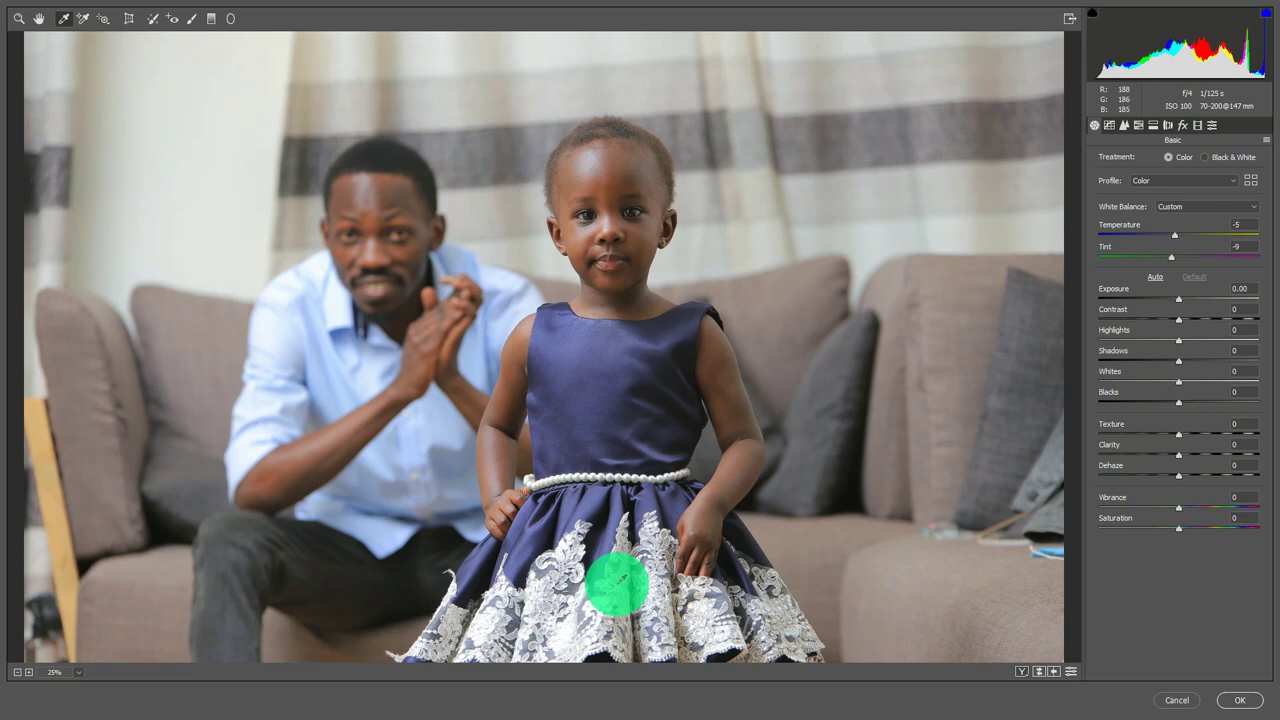
left_click(207, 163)
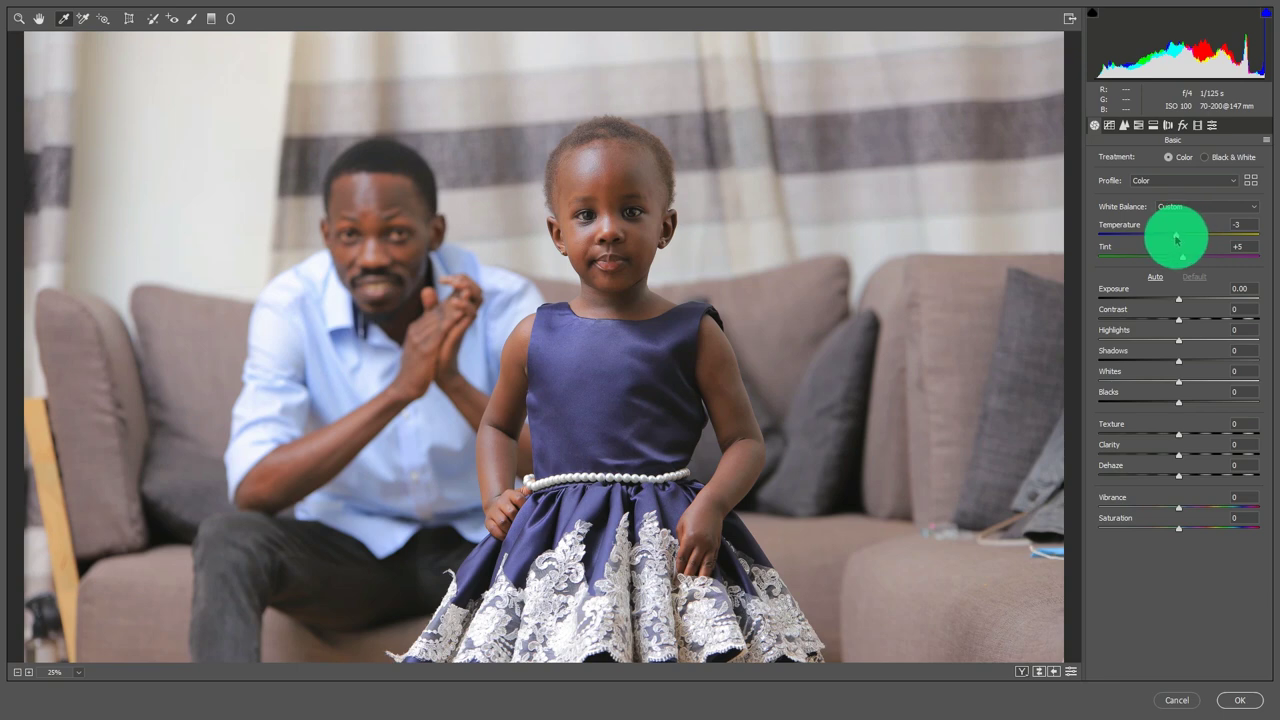
Set Temperature to -6 and Exposure to +0.30 in the Basic panel.
left_click_drag(1177, 238, 1175, 238)
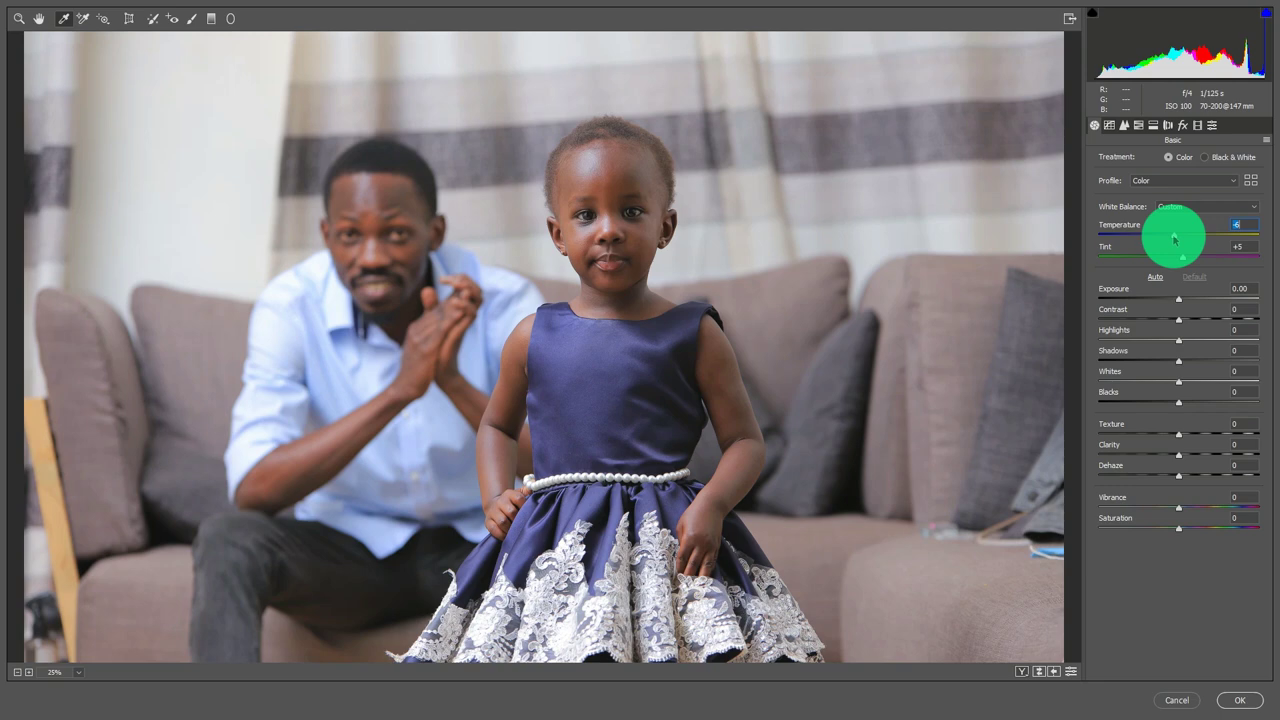
left_click(1179, 301)
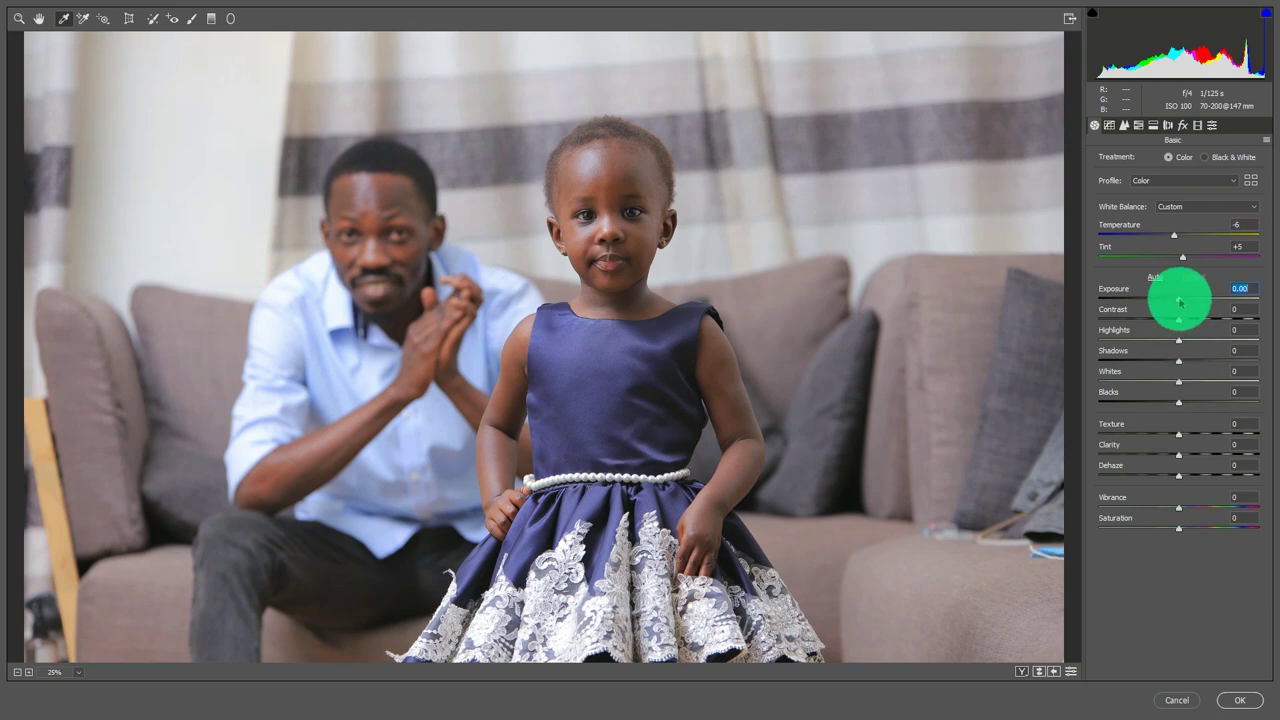
mouse_move(1179, 301)
left_mouse_down()
mouse_move(1115, 300)
mouse_move(1235, 303)
mouse_move(1177, 305)
left_mouse_up()
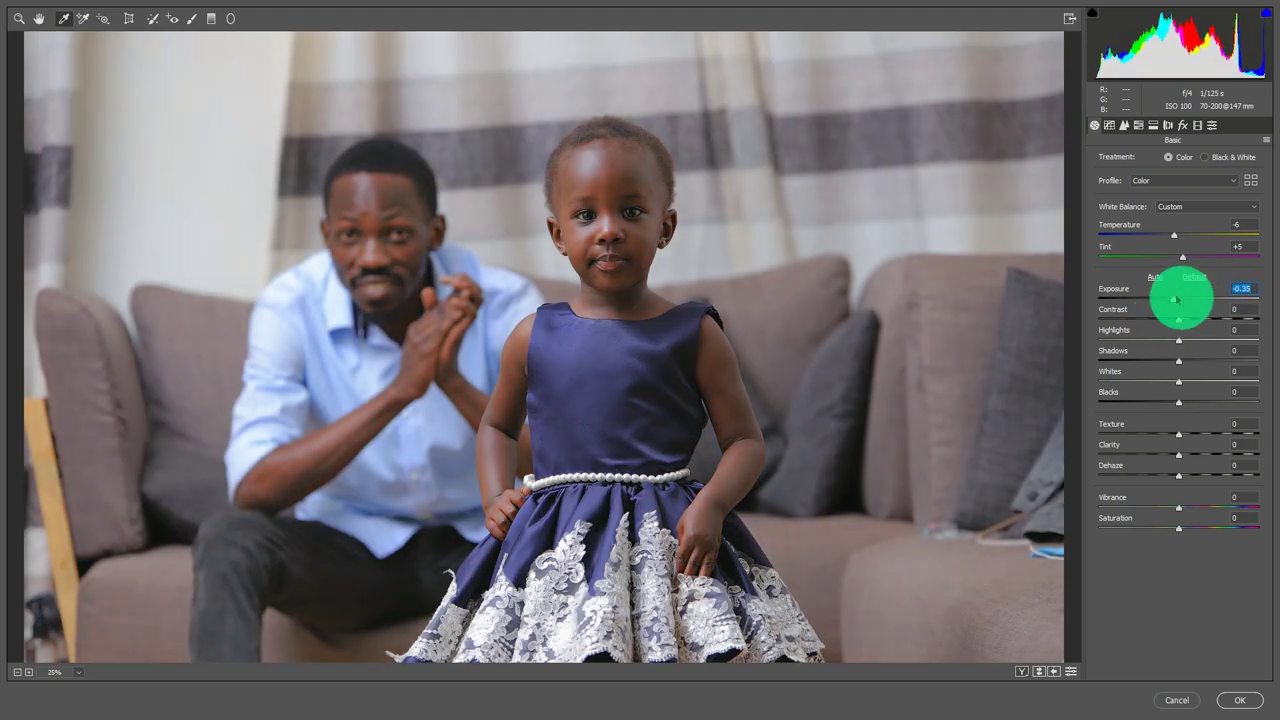
left_click_drag(1173, 303, 1185, 302)
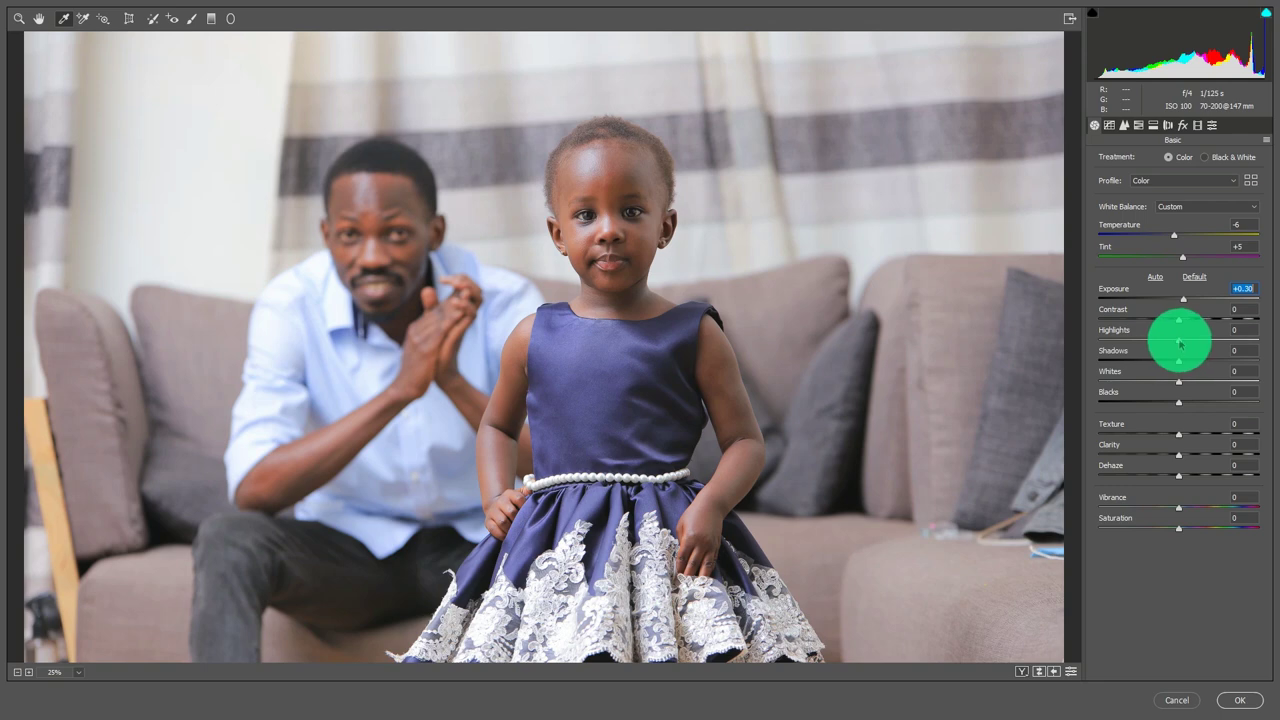
Set Highlights to -85, Shadows to +74 and Whites to -34.
left_click_drag(1179, 343, 1143, 343)
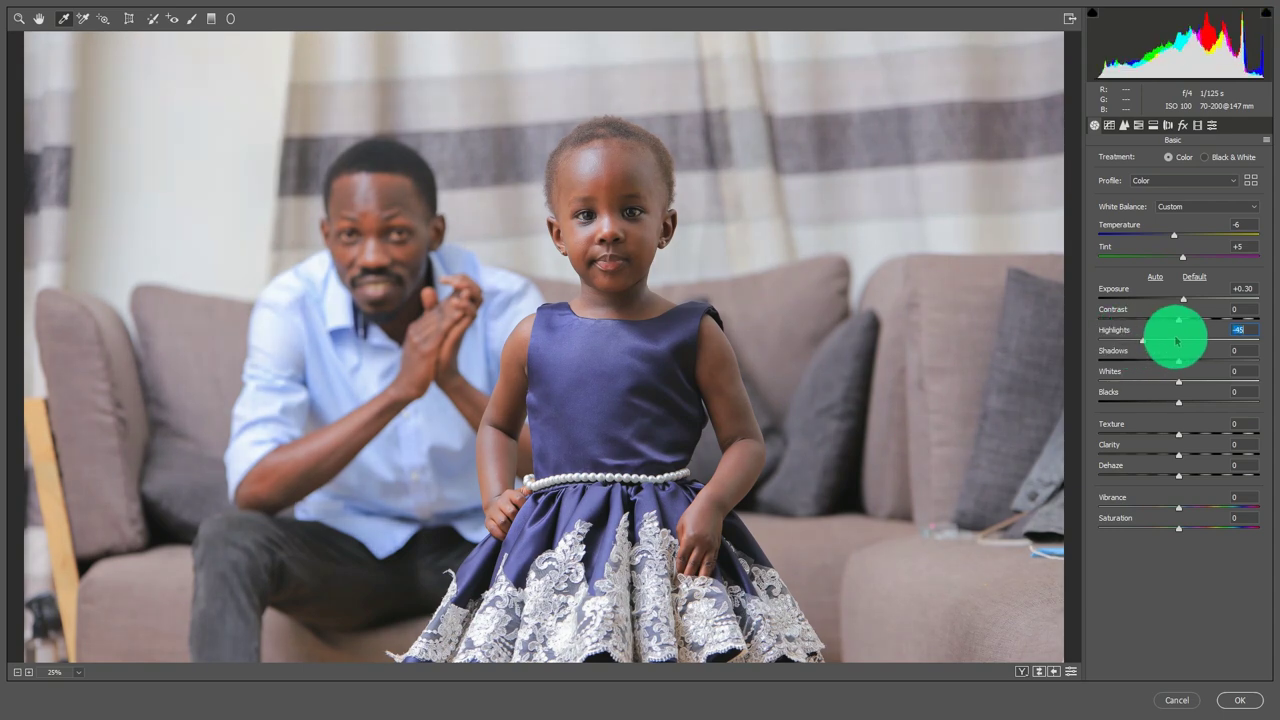
left_click(1176, 341)
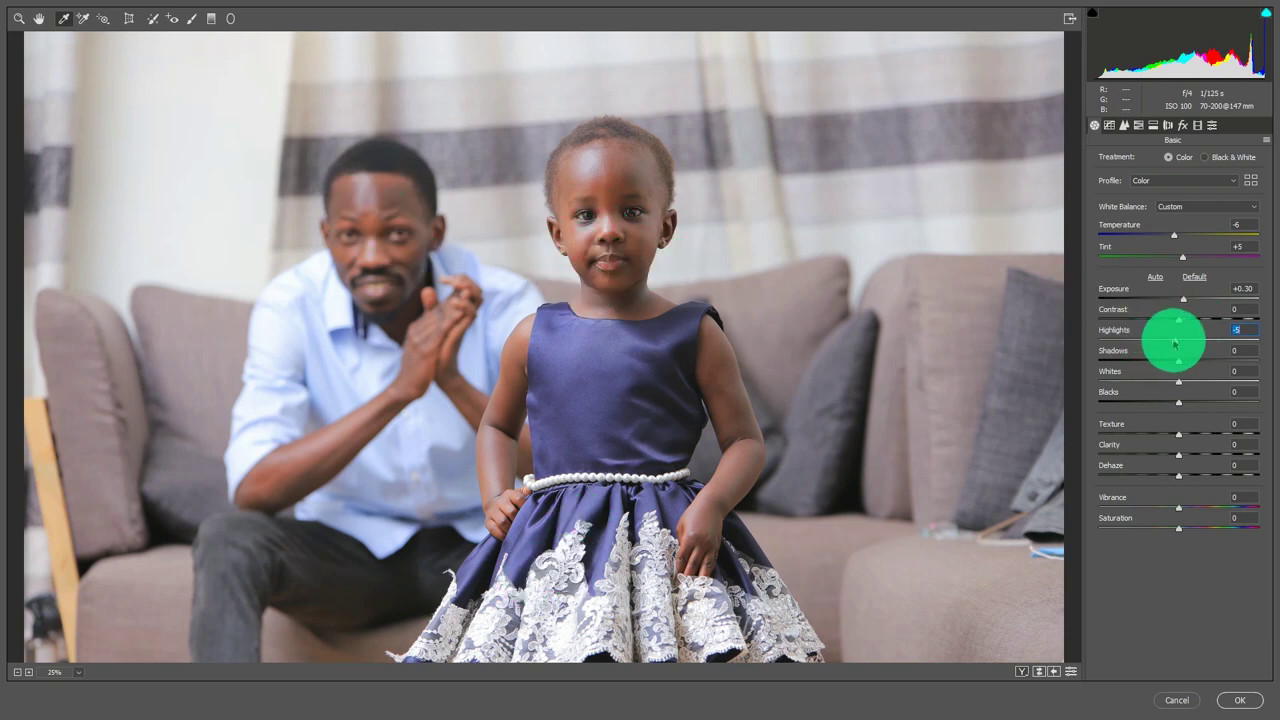
left_click_drag(1175, 343, 1110, 345)
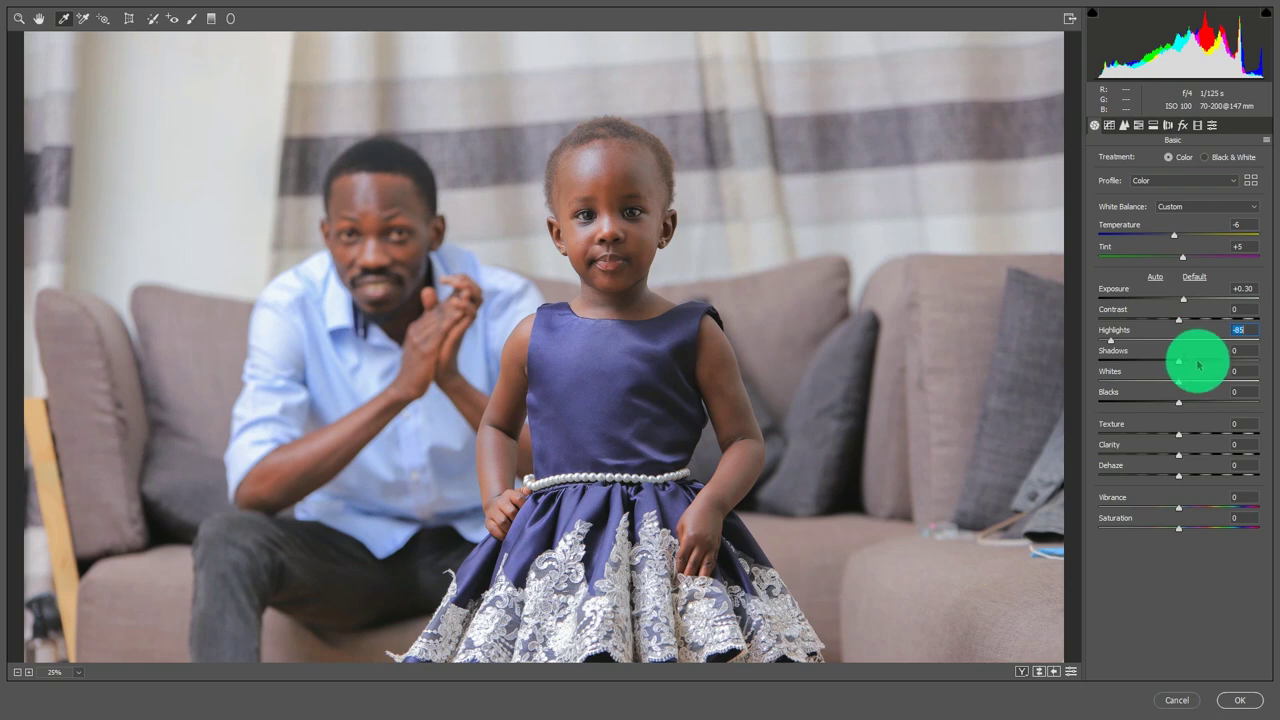
left_click_drag(1196, 362, 1237, 360)
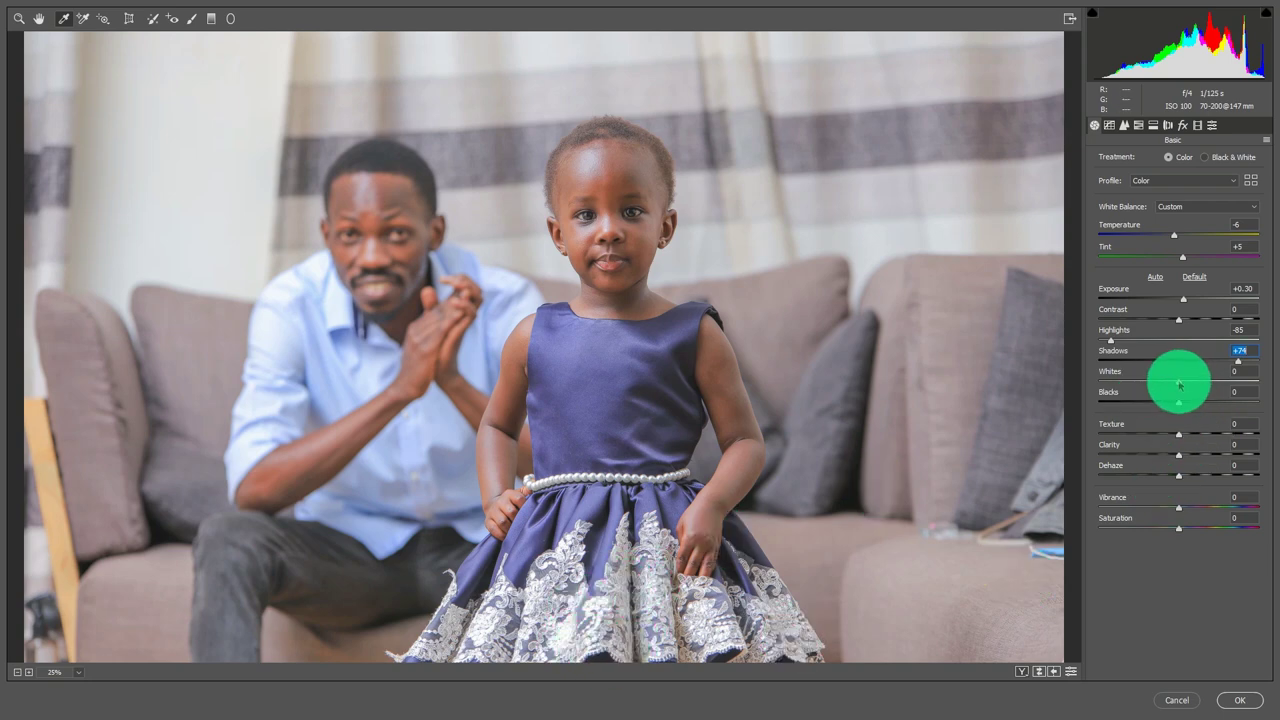
left_click_drag(1179, 385, 1152, 385)
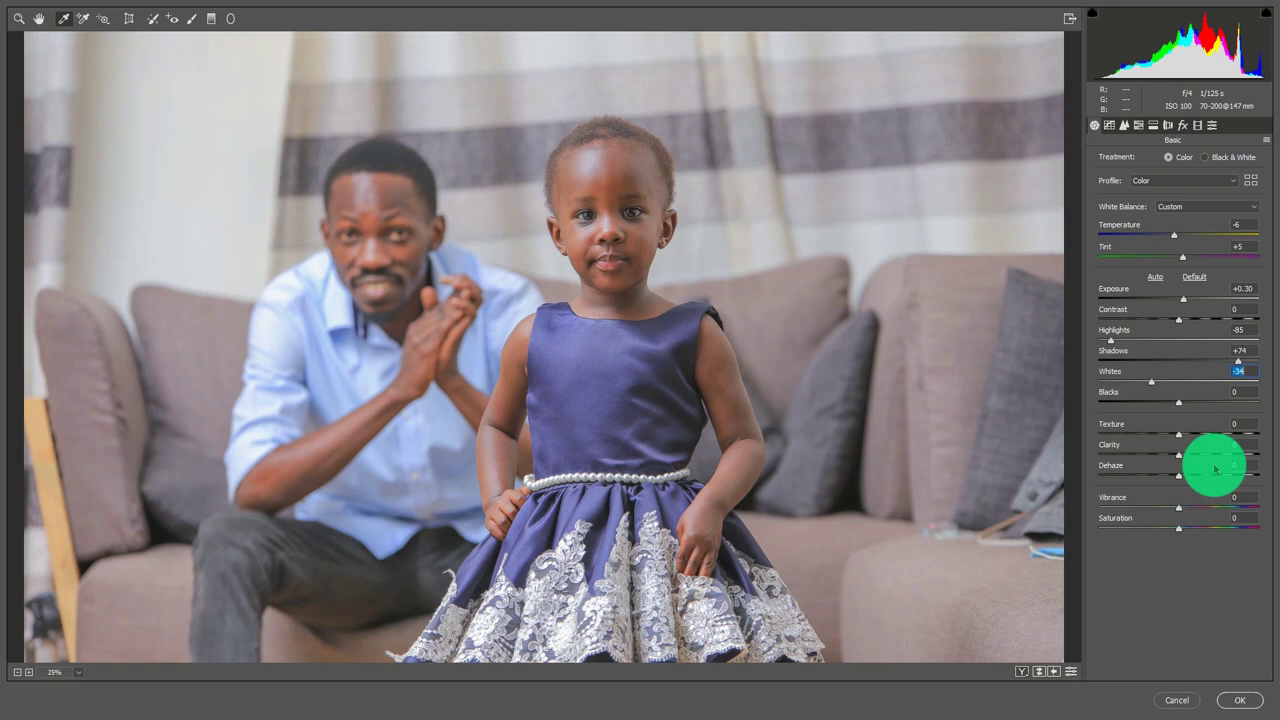
Darken the Blacks slider in the Camera Raw Filter to a final value of -40.
left_click_drag(1182, 404, 1180, 405)
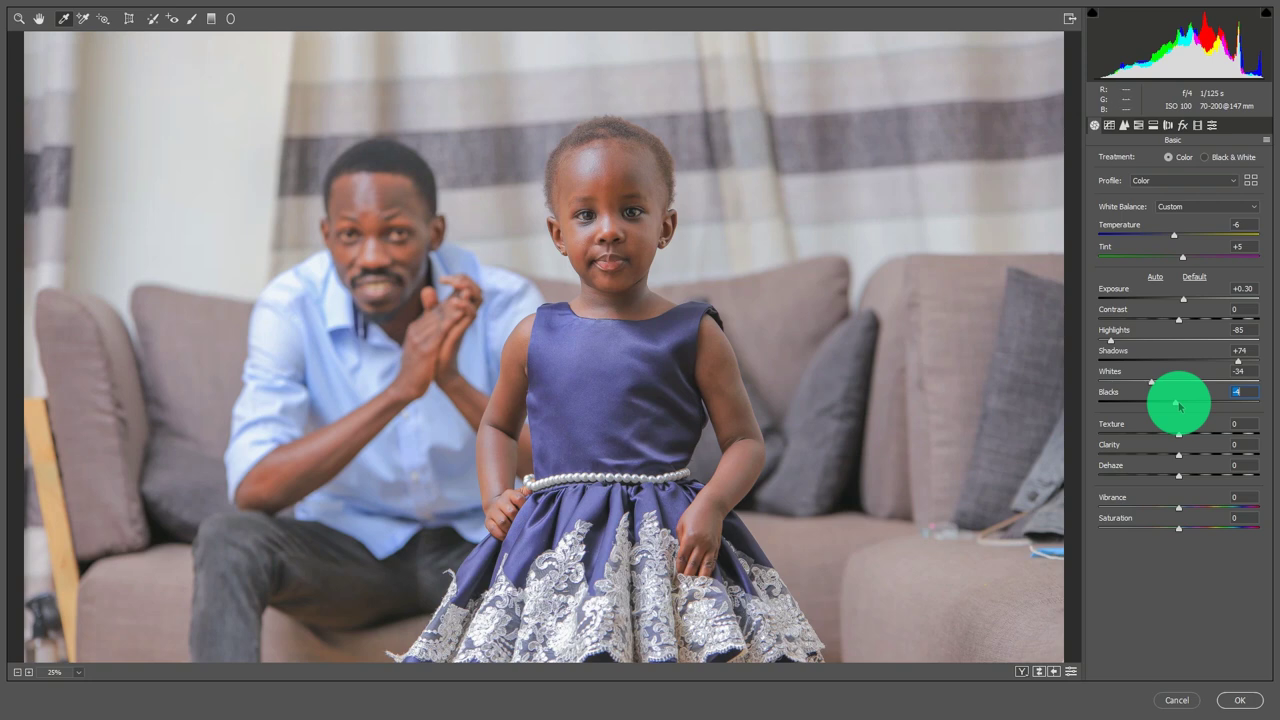
key("shift+Down")
key("shift+Down")
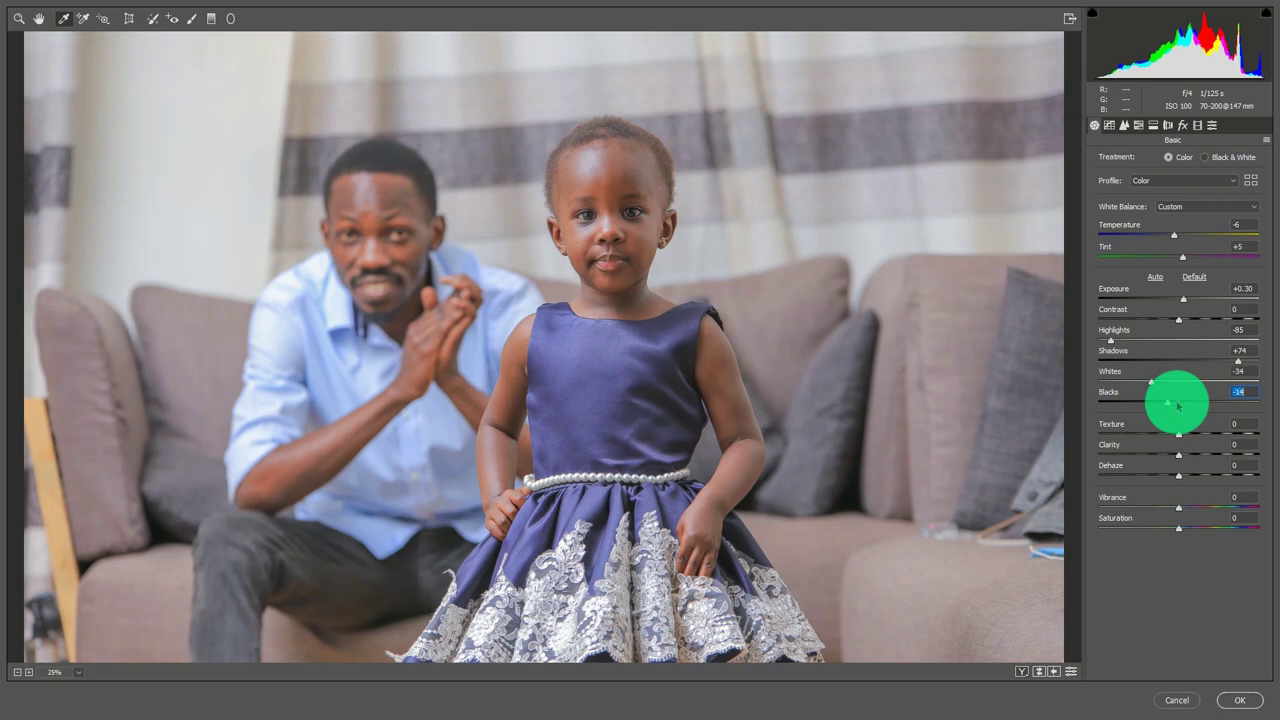
key("shift+Down")
key("Down")
key("Down")
key("Down")
key("Down")
key("Down")
type("-10")
key("Return")
left_click_drag(1178, 405, 1170, 405)
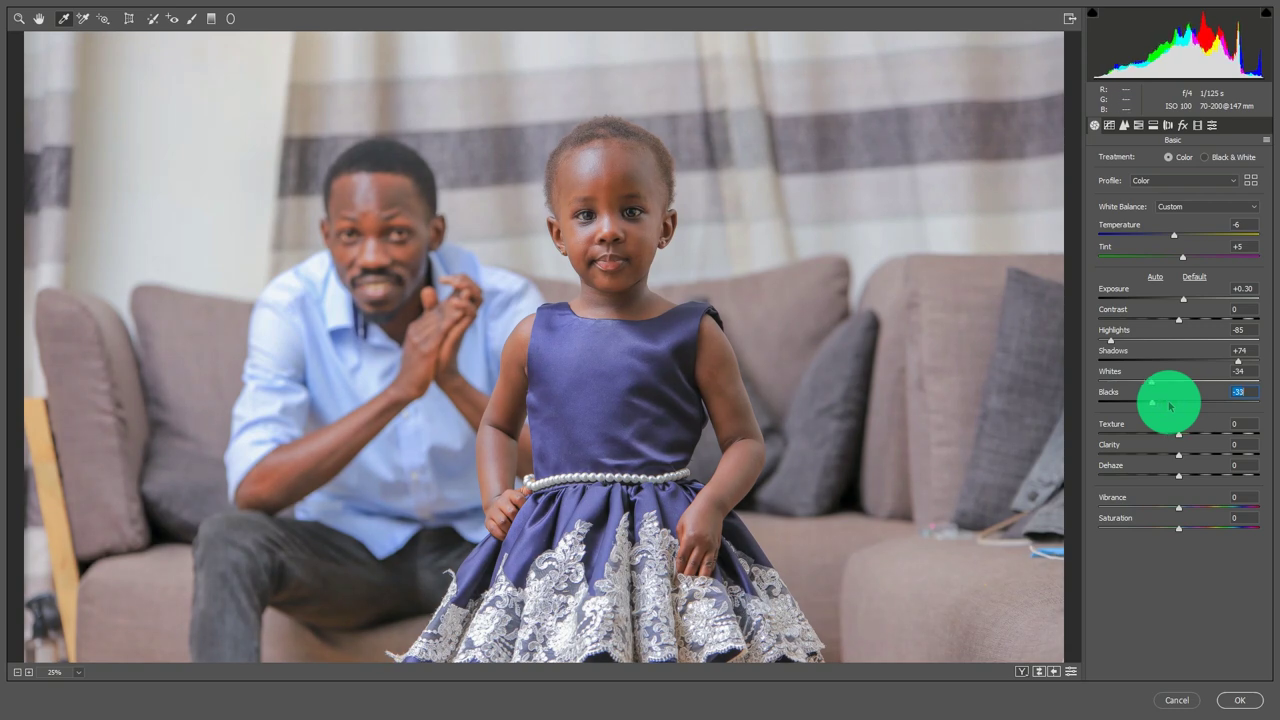
key("shift+Down")
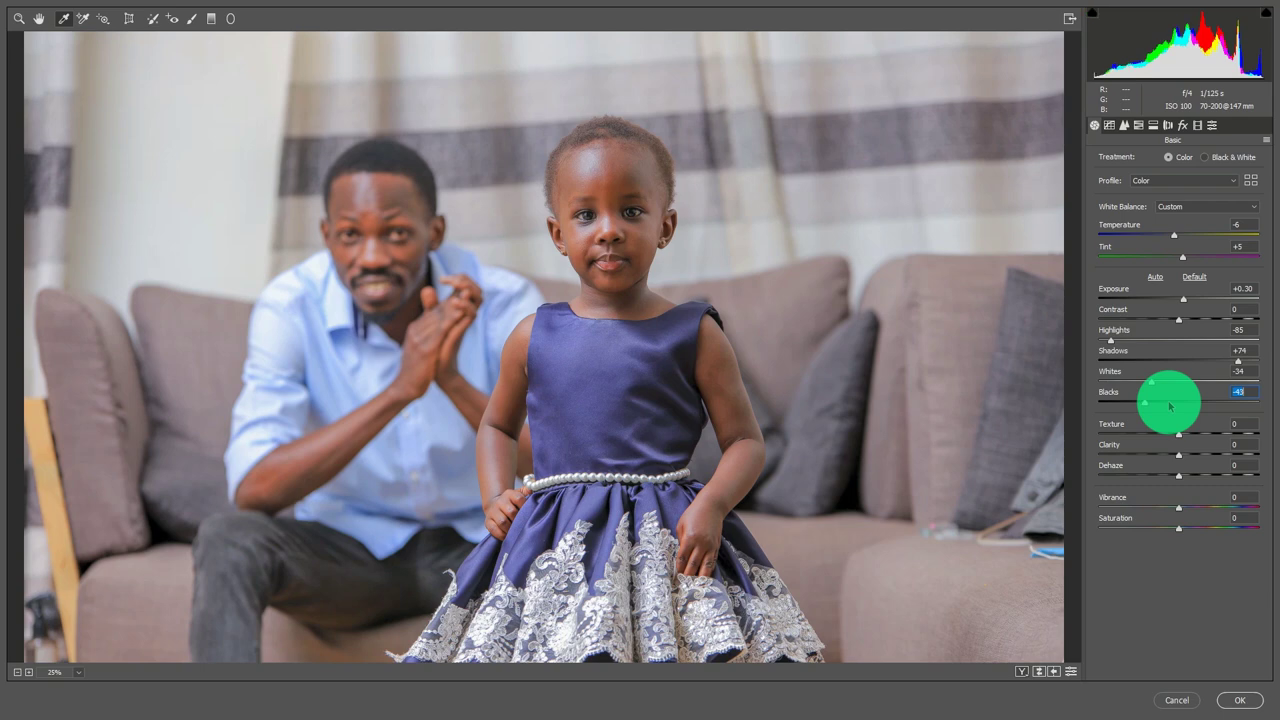
key("Up")
key("Up")
key("Up")
Lower the Texture slider to -3.
left_click(1186, 434)
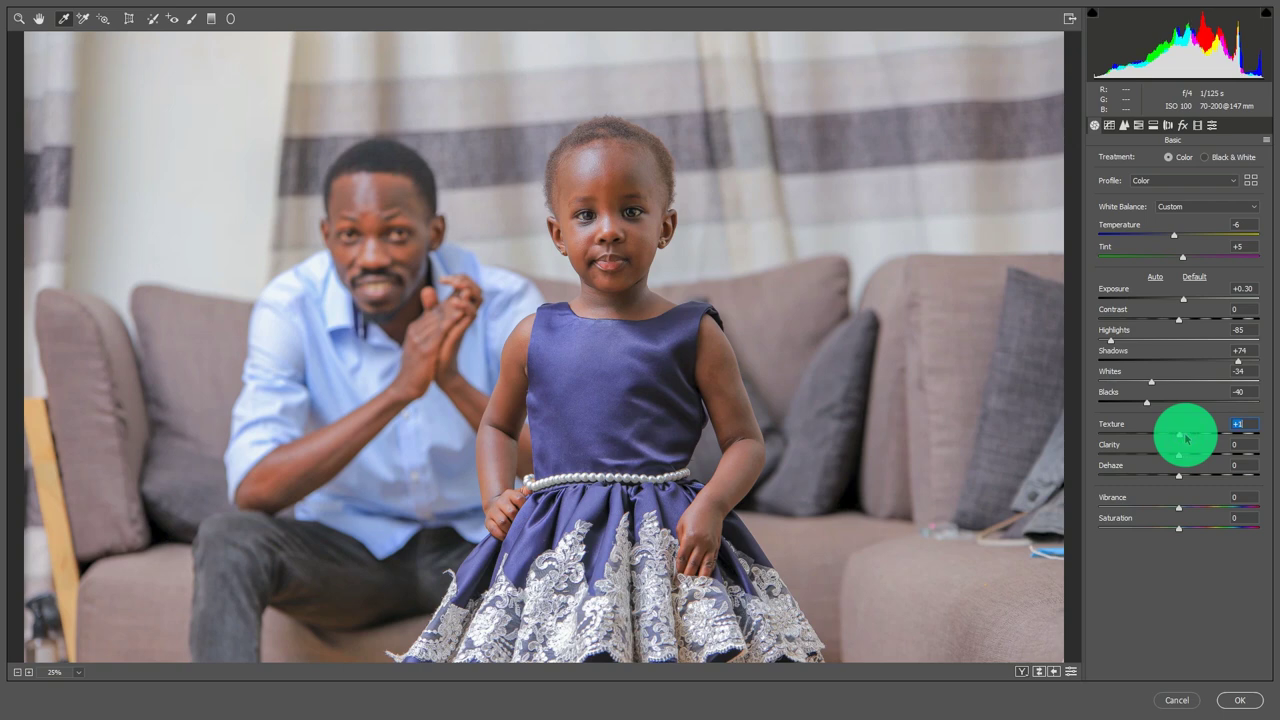
key("Down")
key("Down")
key("Down")
key("Down")
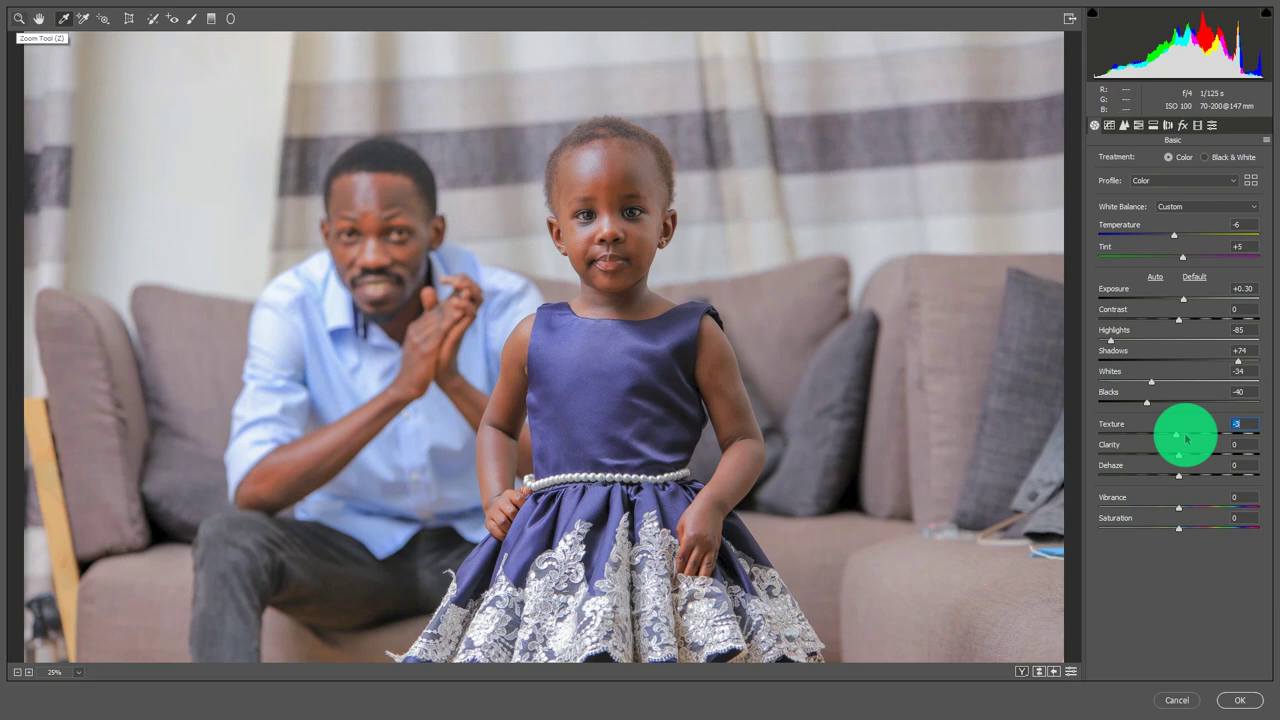
Zoom the preview in on the girl's face and set Texture to +5.
left_click(18, 18)
left_click(620, 185)
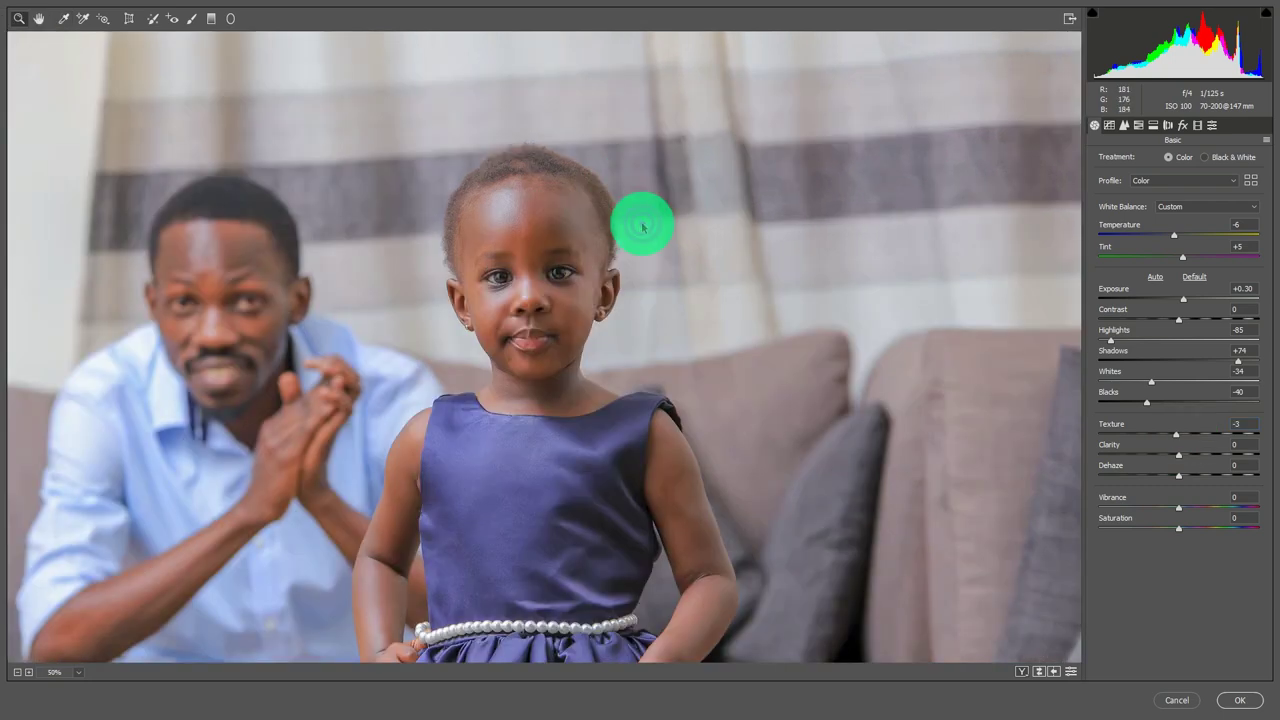
left_click(266, 406)
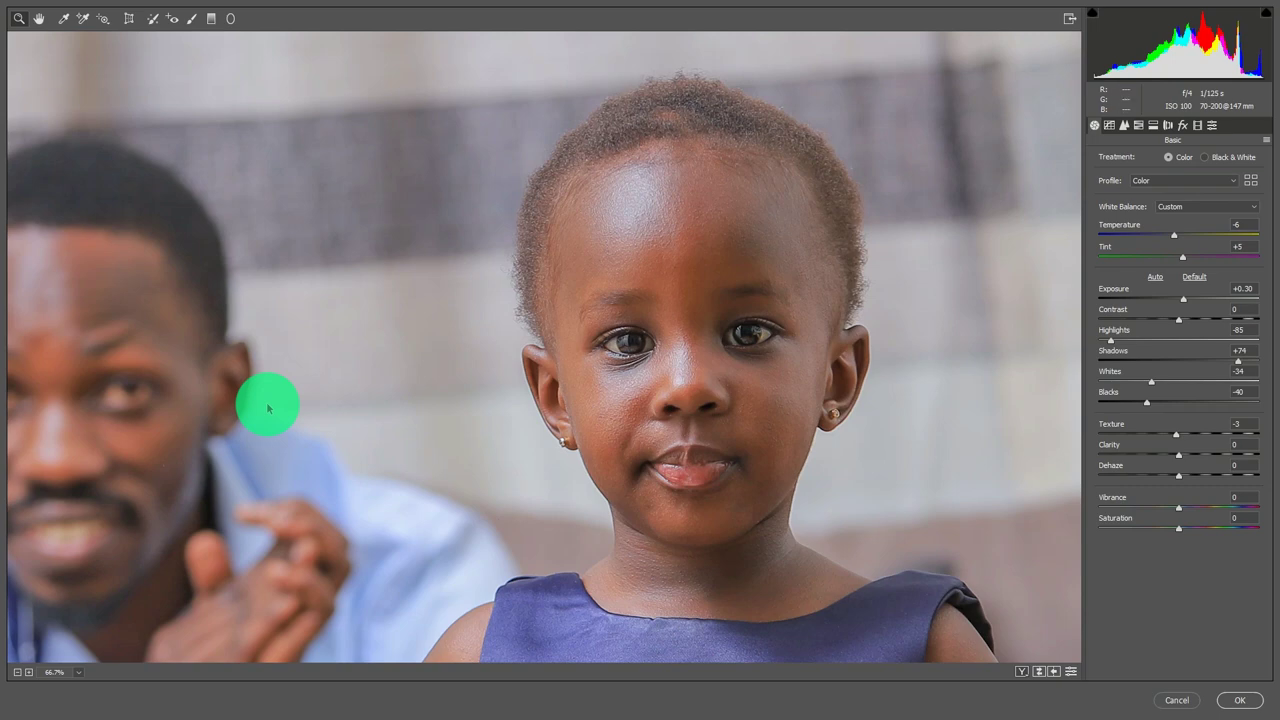
left_click_drag(1176, 434, 1177, 434)
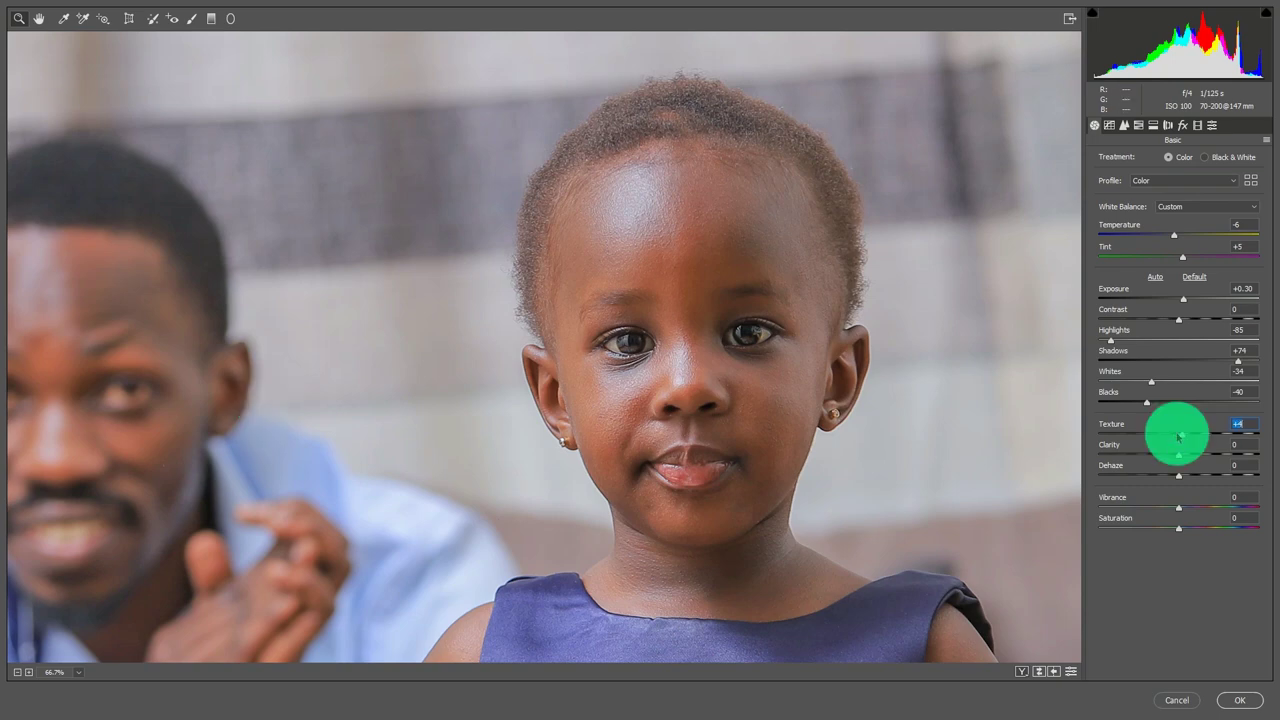
key("shift+Up")
key("shift+Up")
key("shift+Up")
key("Down")
key("Down")
key("Down")
key("Down")
key("Down")
key("Down")
key("Down")
key("Down")
key("Down")
key("Down")
key("Down")
key("Down")
key("Down")
key("Down")
key("Down")
key("Down")
key("Down")
key("Down")
key("Down")
key("Down")
key("Down")
key("Down")
key("Down")
key("Down")
key("Down")
key("Down")
key("Down")
key("Down")
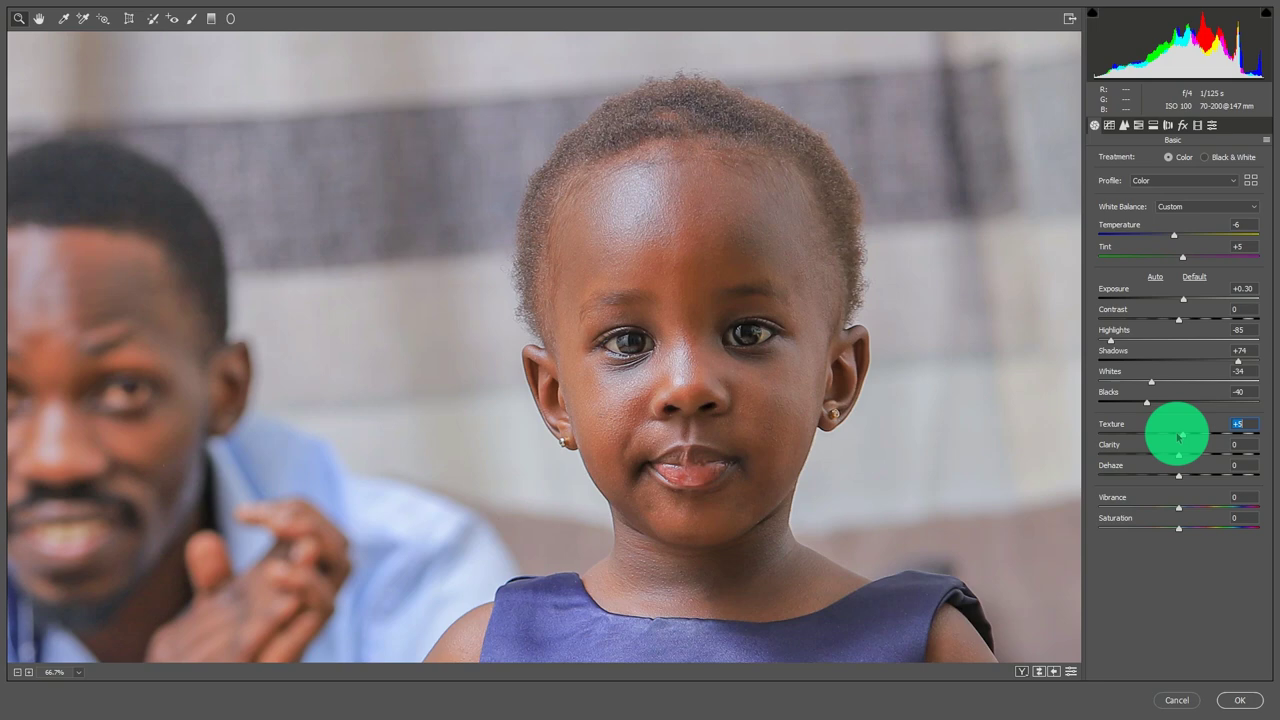
Try Clarity values of +63, -38, +3, +38, -33 and +5.
left_click(1180, 455)
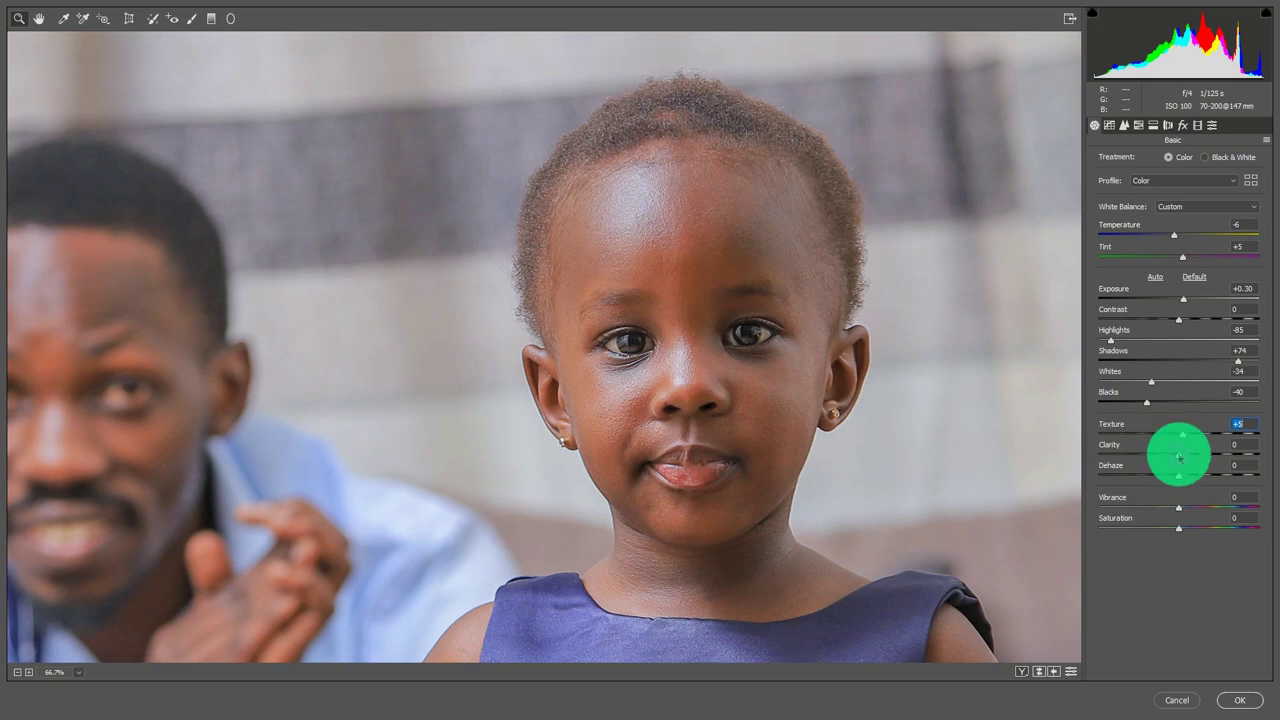
type("63")
key("Return")
type("-38")
key("Return")
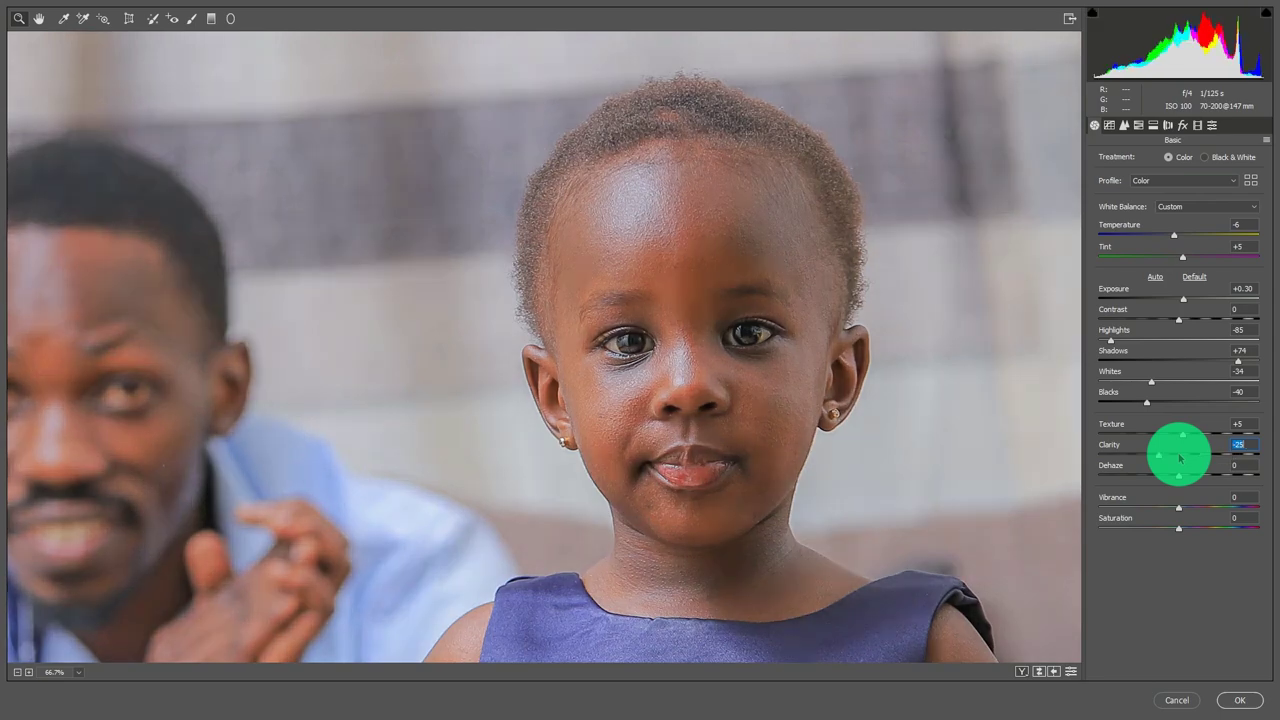
type("38")
key("Return")
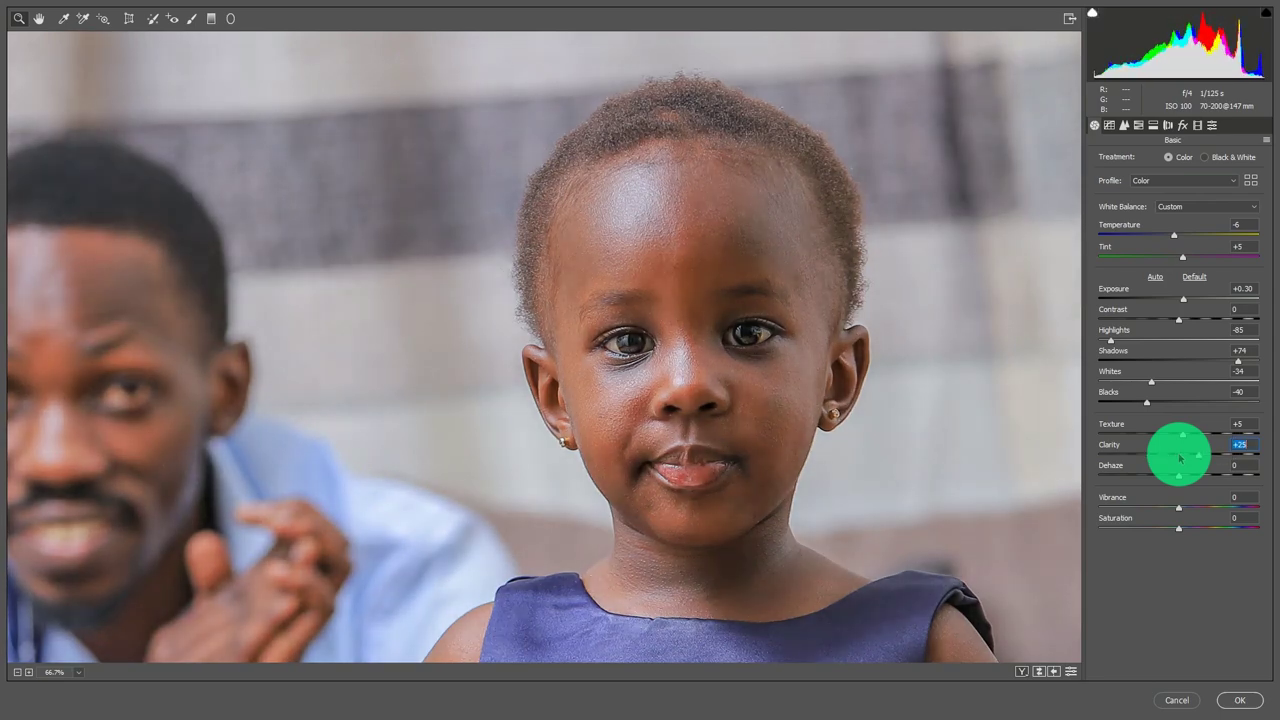
type("38")
key("Return")
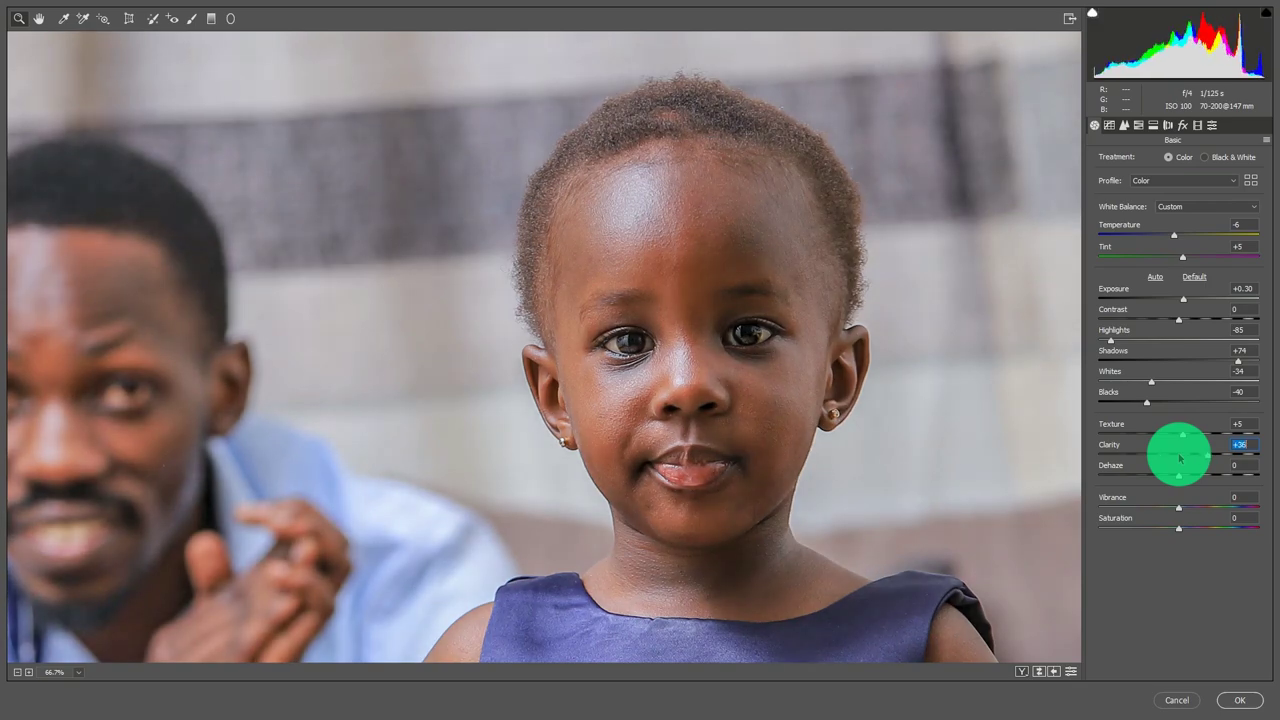
type("-33")
key("Return")
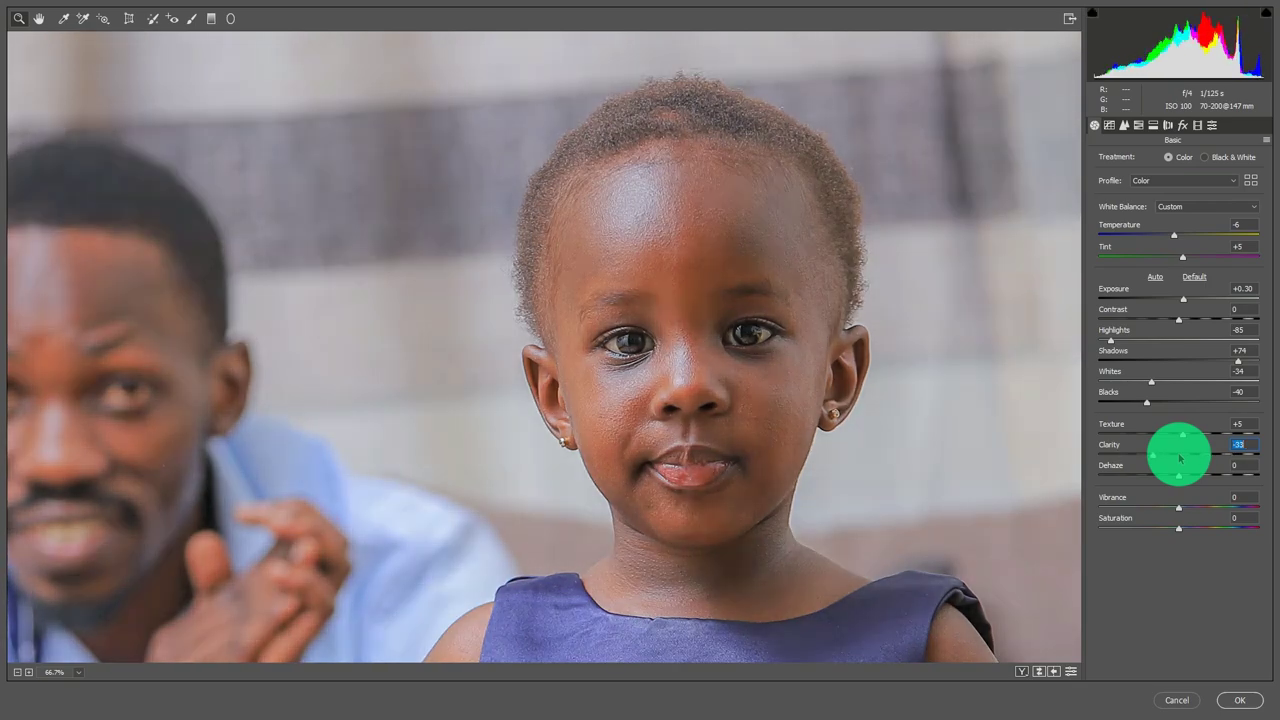
type("5")
key("Return")
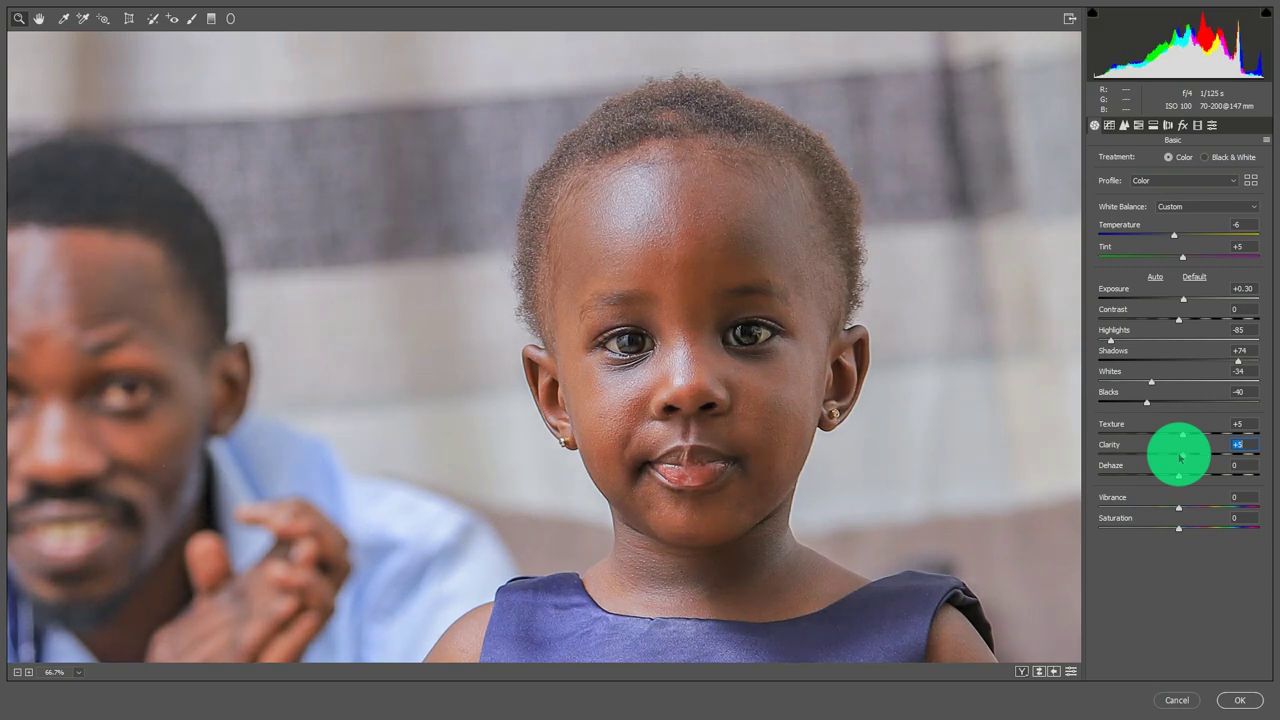
Test a strong Clarity of +73 and +72, then settle Clarity at +2.
type("73")
key("Return")
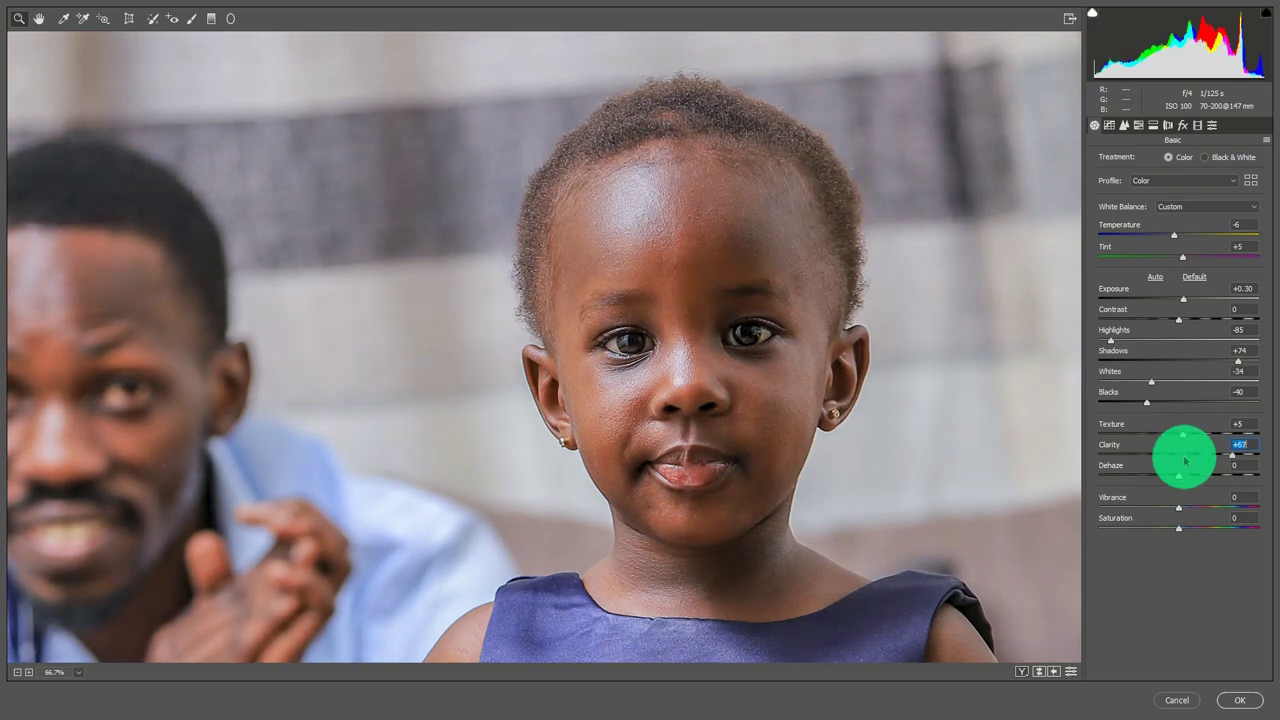
key("Down")
type("5")
key("Return")
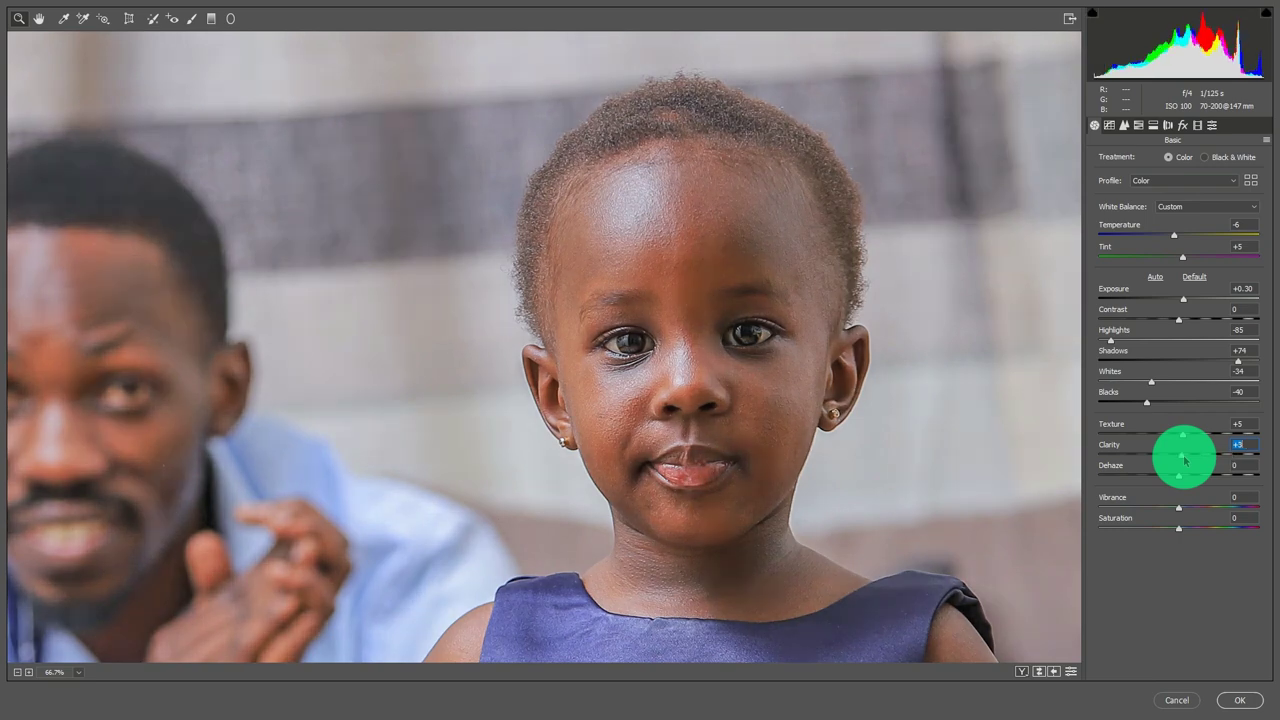
type("2")
key("Return")
Zoom out to the whole scene and try Dehaze +55, +2 and +6, settling at +3.
left_click(614, 418, "alt")
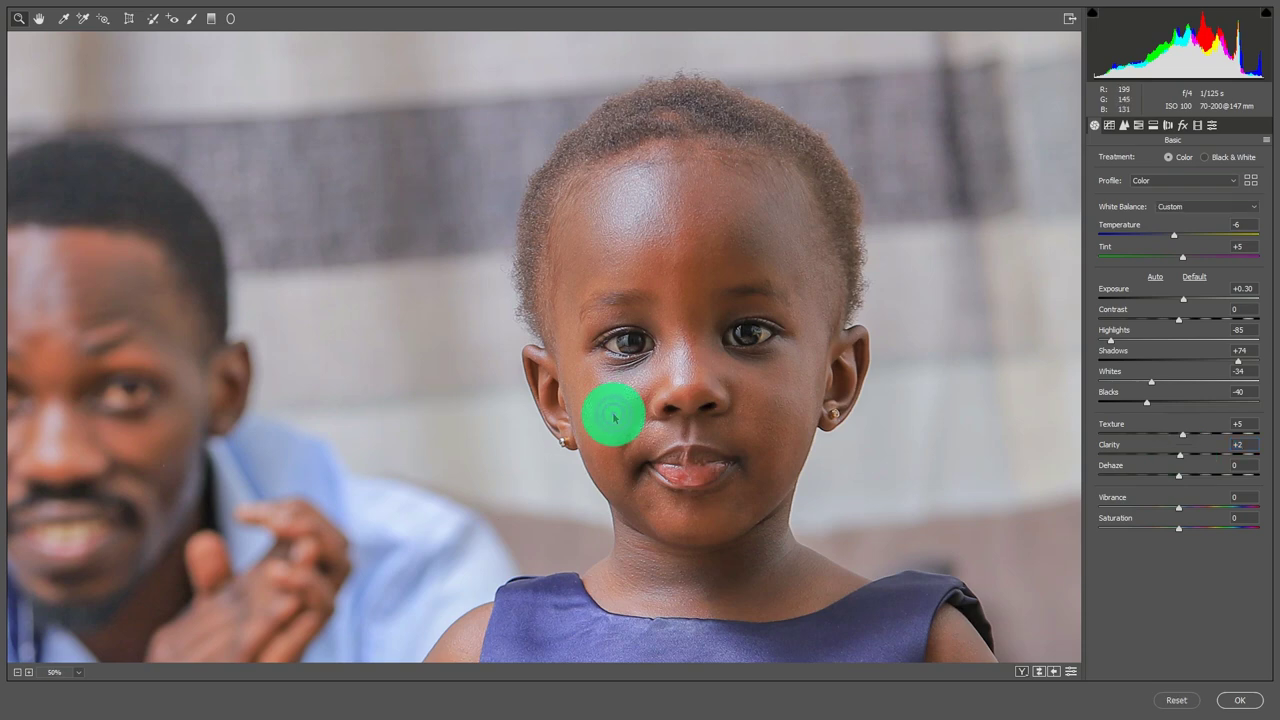
left_click(614, 418, "alt")
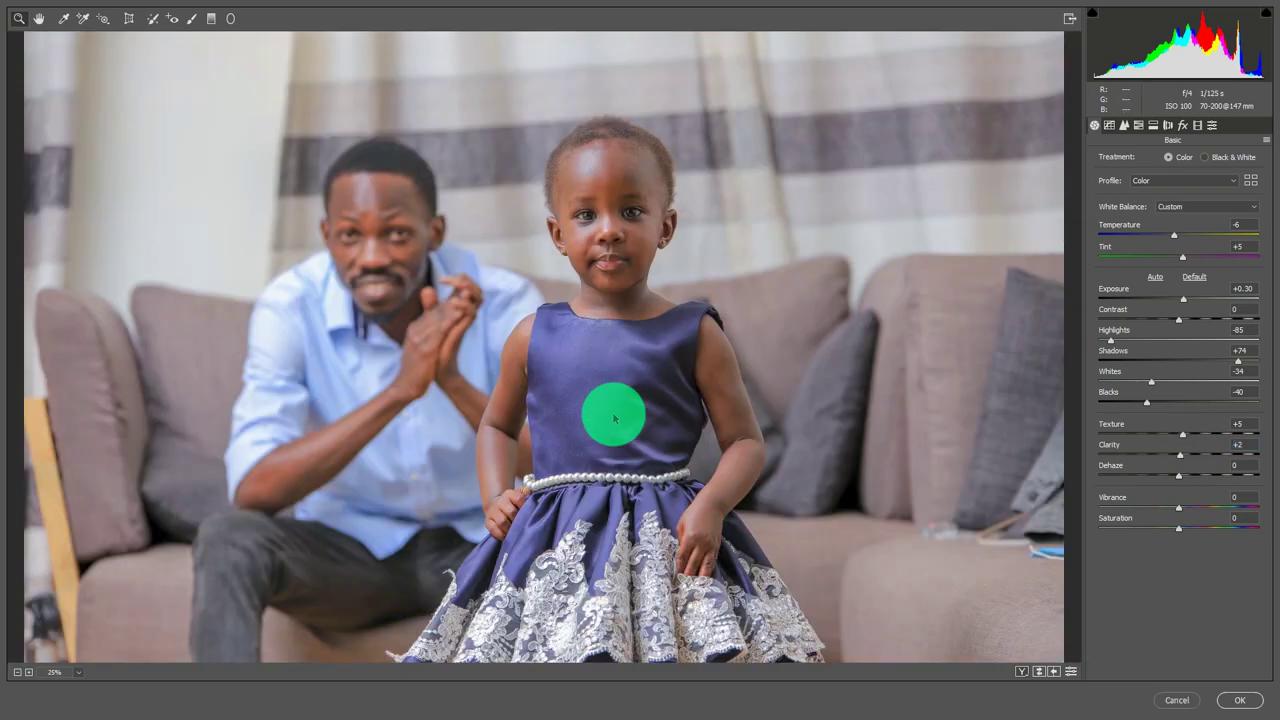
left_click(1180, 474)
type("55")
key("Return")
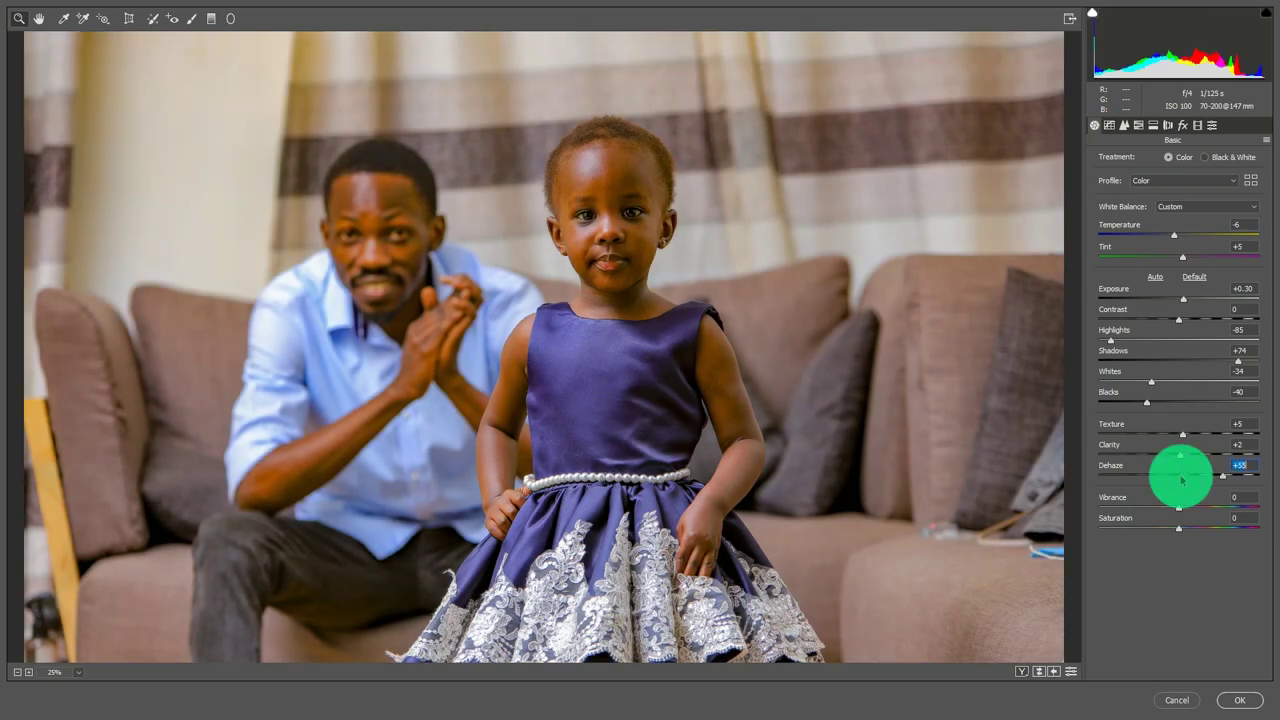
type("2")
key("Return")
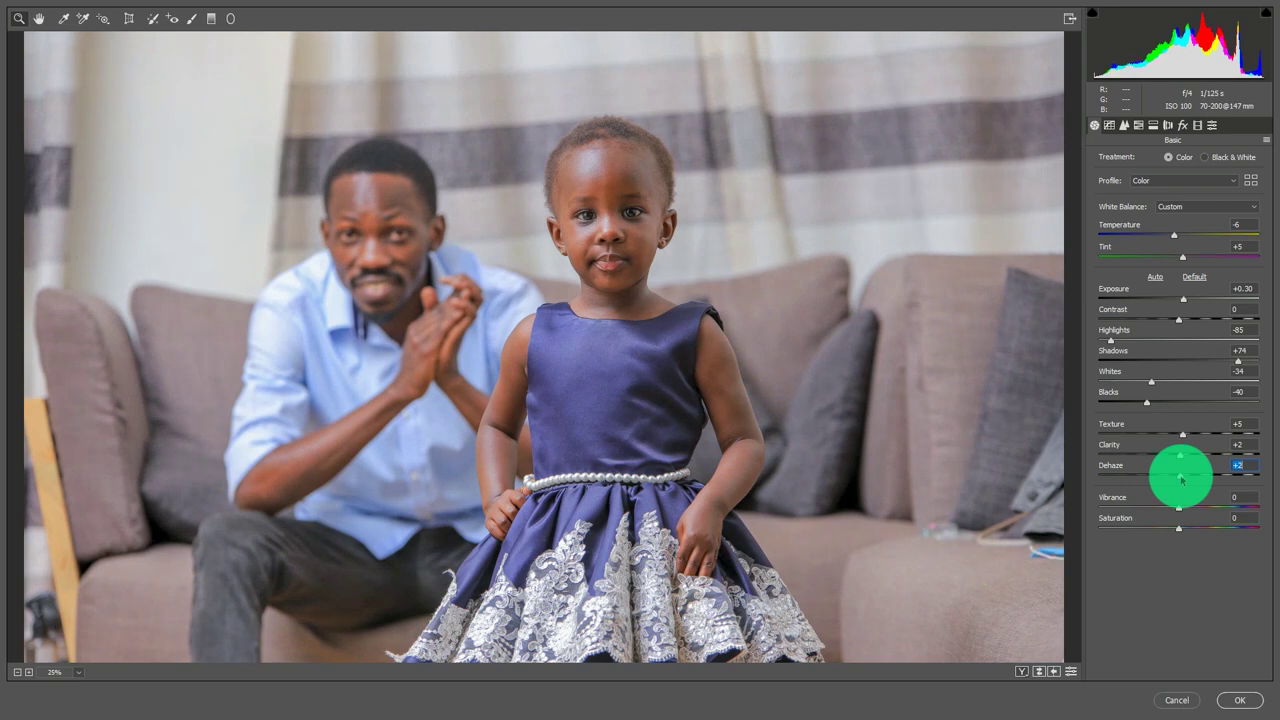
type("6")
key("Return")
type("3")
key("Return")
Raise Shadows to +88 and push Vibrance up to +74.
left_click(1247, 356)
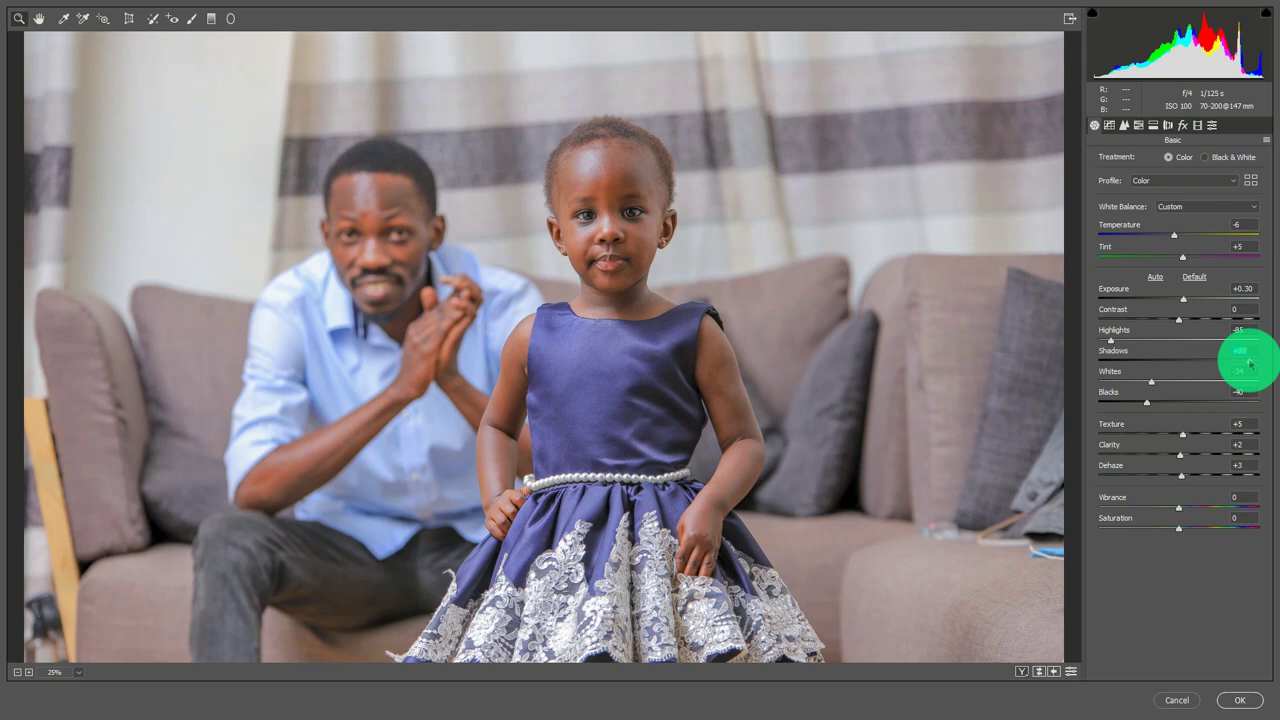
left_click(1181, 510)
left_click_drag(1181, 513, 1196, 511)
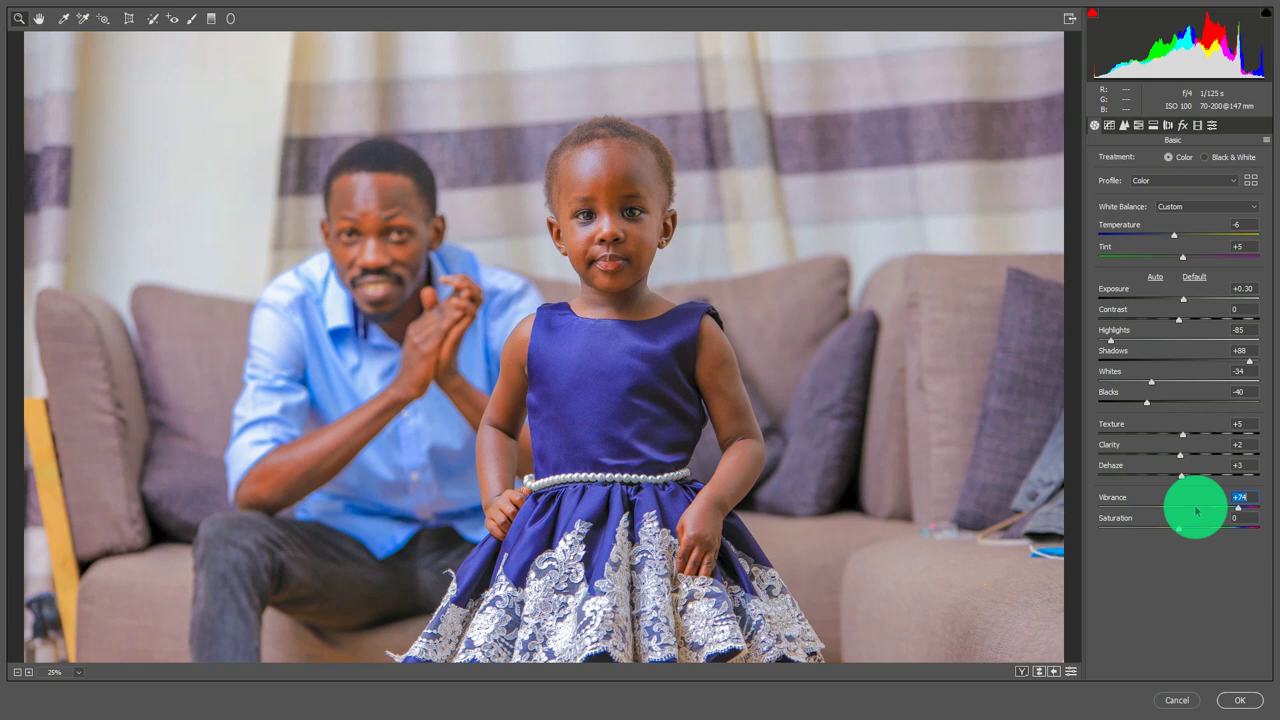
Set Vibrance to +5 and Saturation to +1 after trying +9, +56 and +3, then show Tone Curve.
type("5")
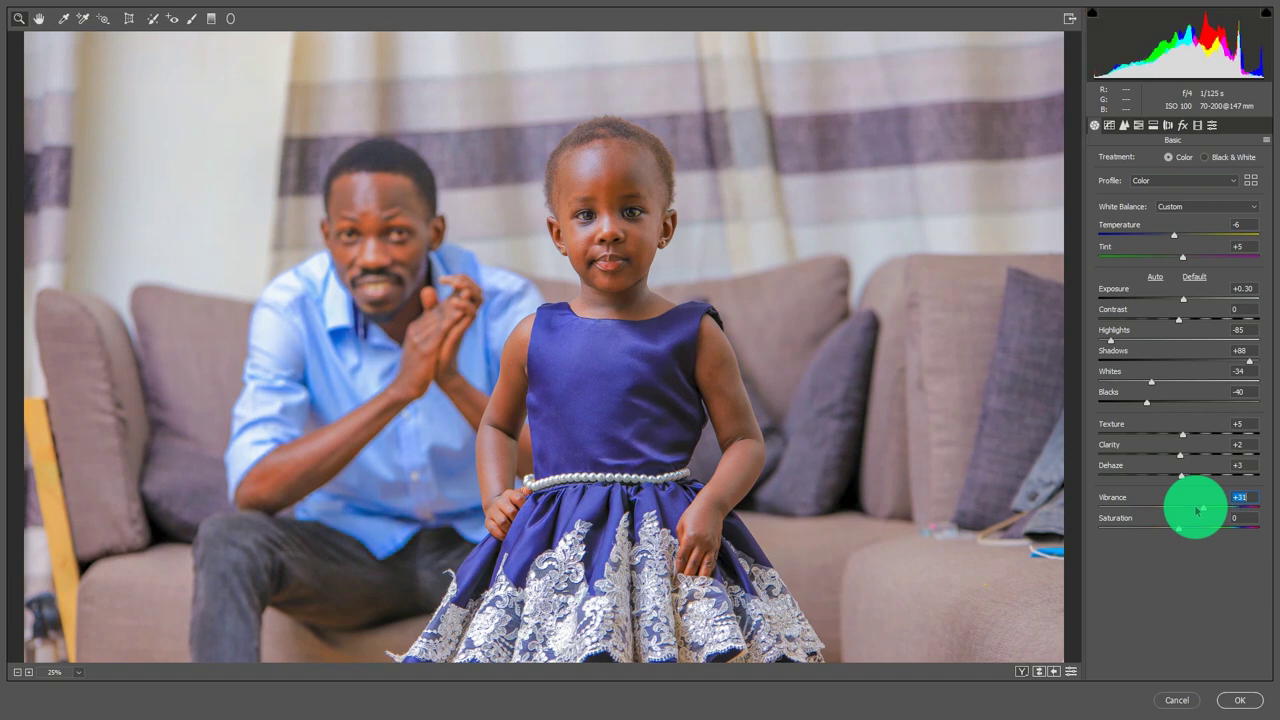
key("Return")
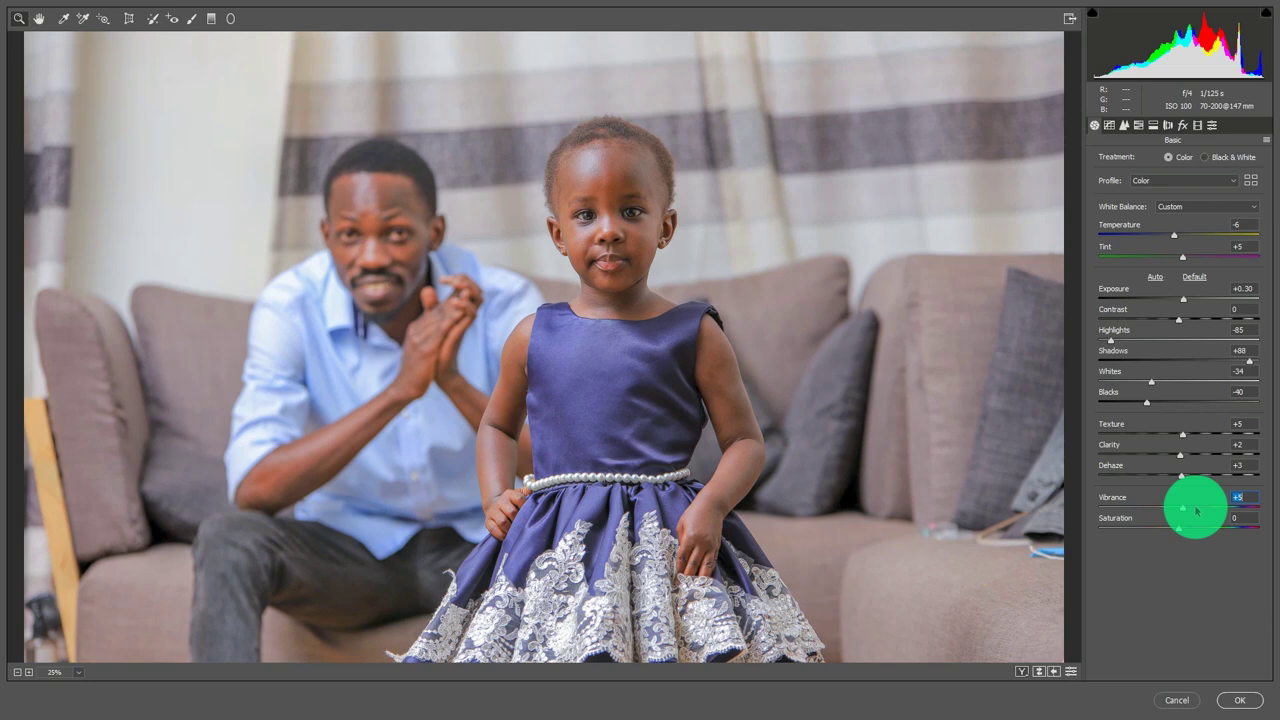
left_click_drag(1178, 528, 1181, 533)
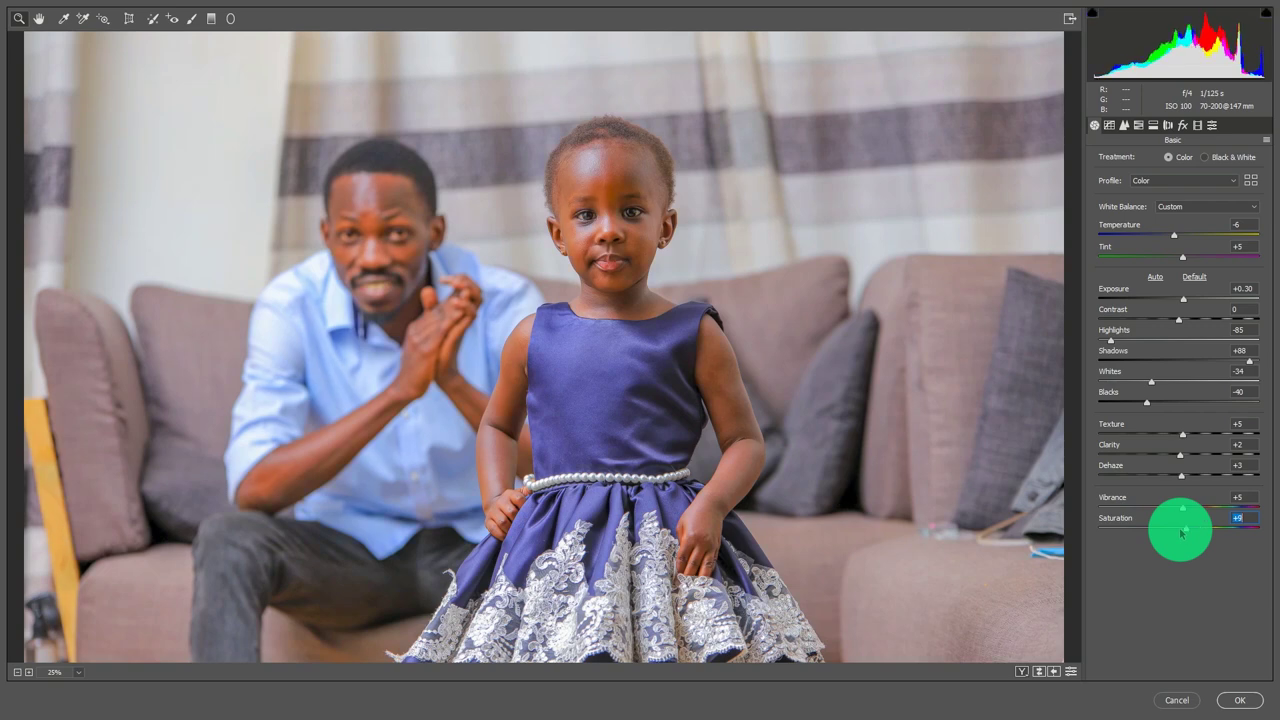
type("56")
key("Return")
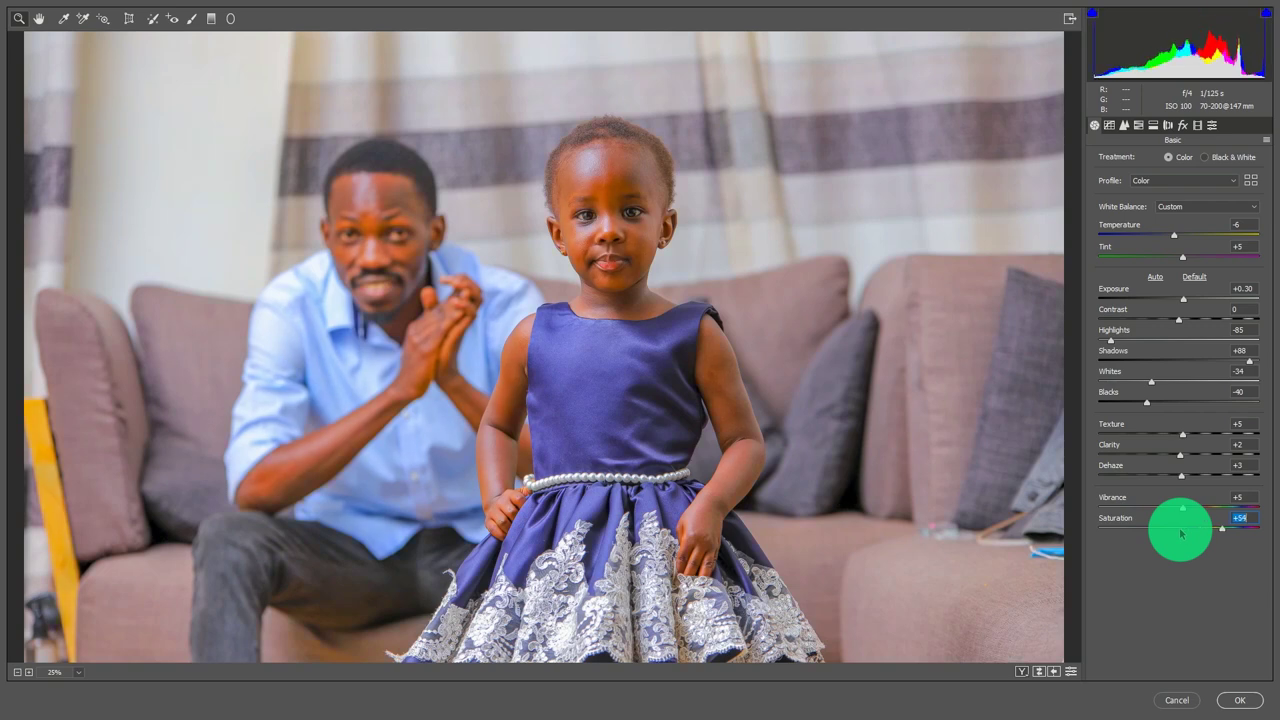
type("3")
key("Return")
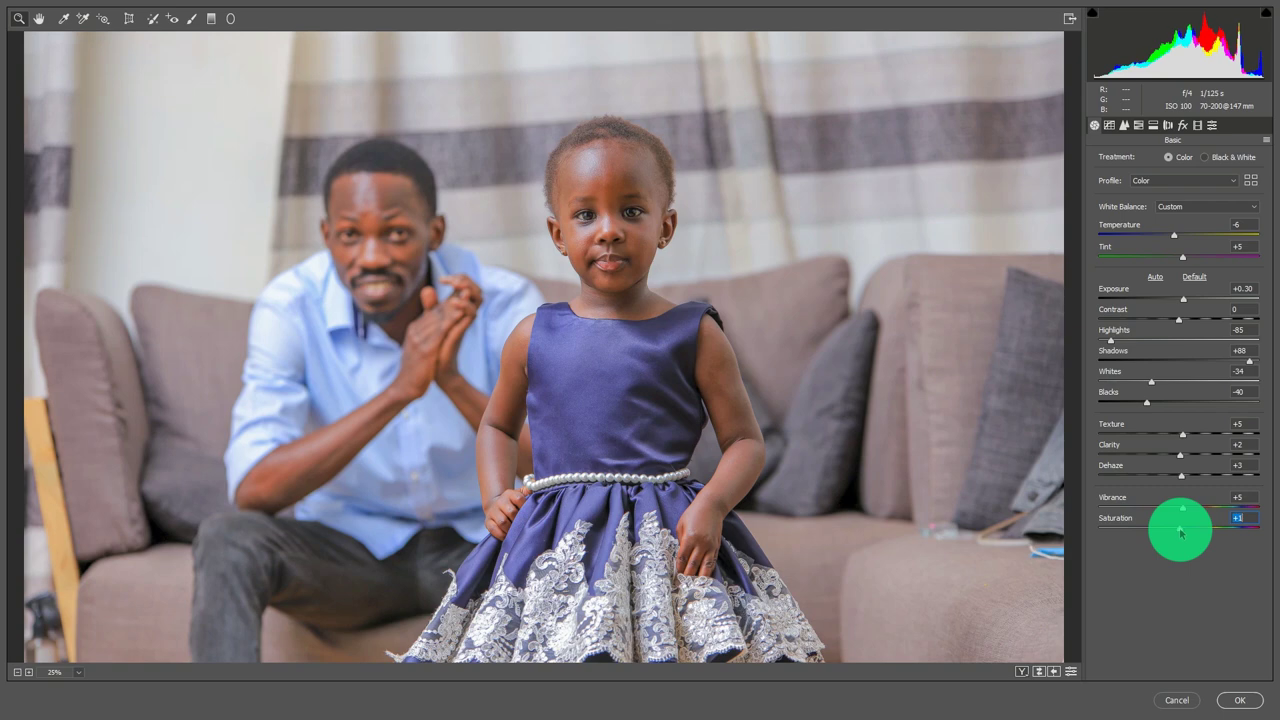
key("Down")
key("Down")
key("Up")
key("Up")
key("Up")
key("Up")
left_click(1109, 125)
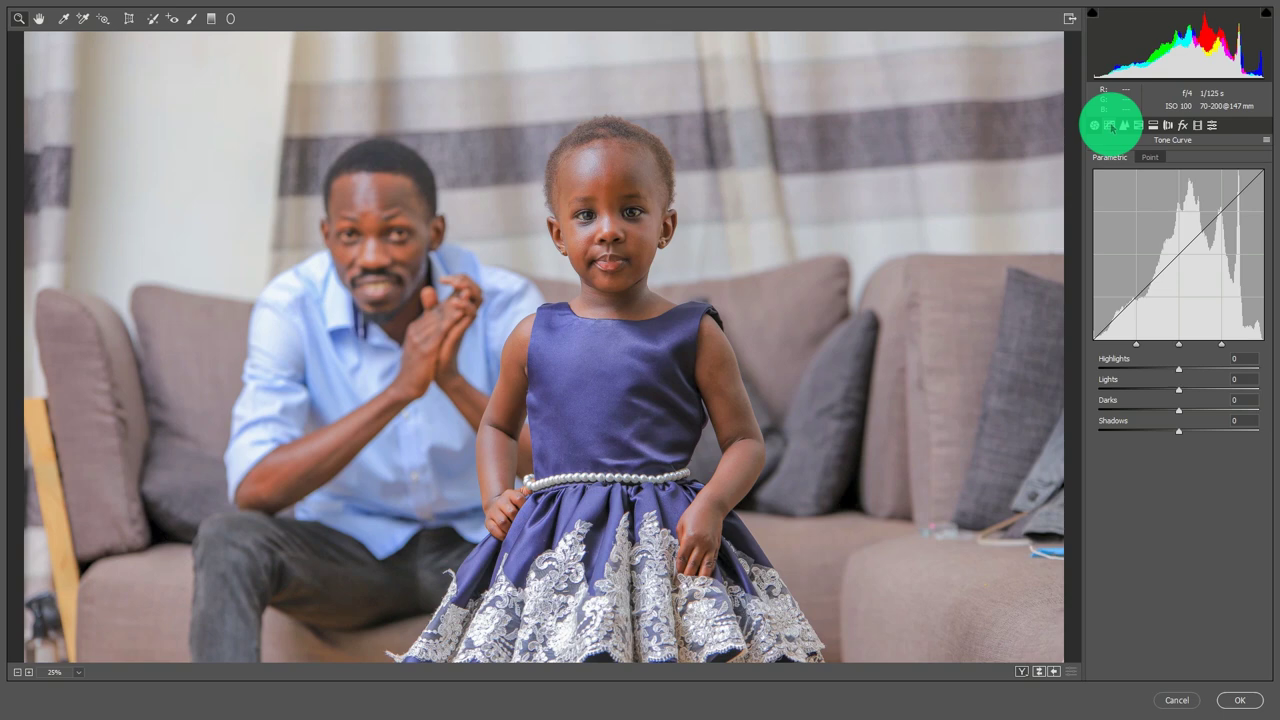
Set the parametric curve Highlights to +7.
left_click(1178, 369)
type("85")
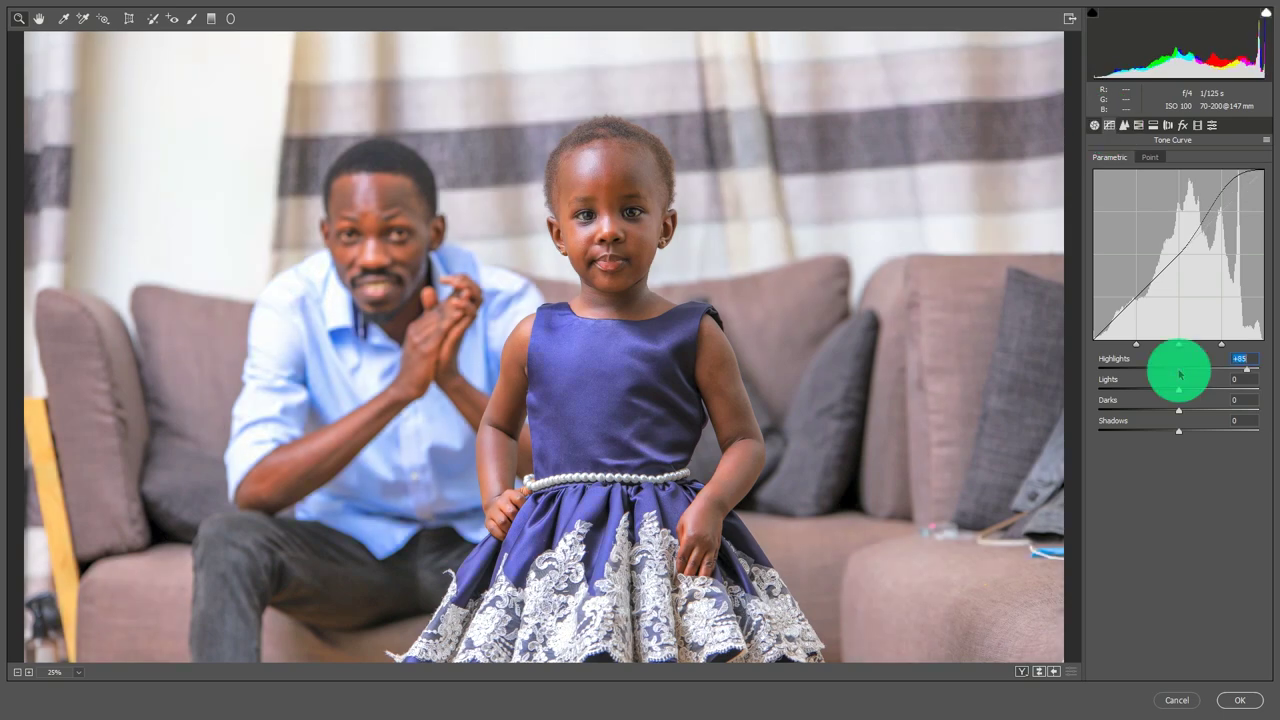
type("10")
left_click_drag(1181, 374, 1182, 374)
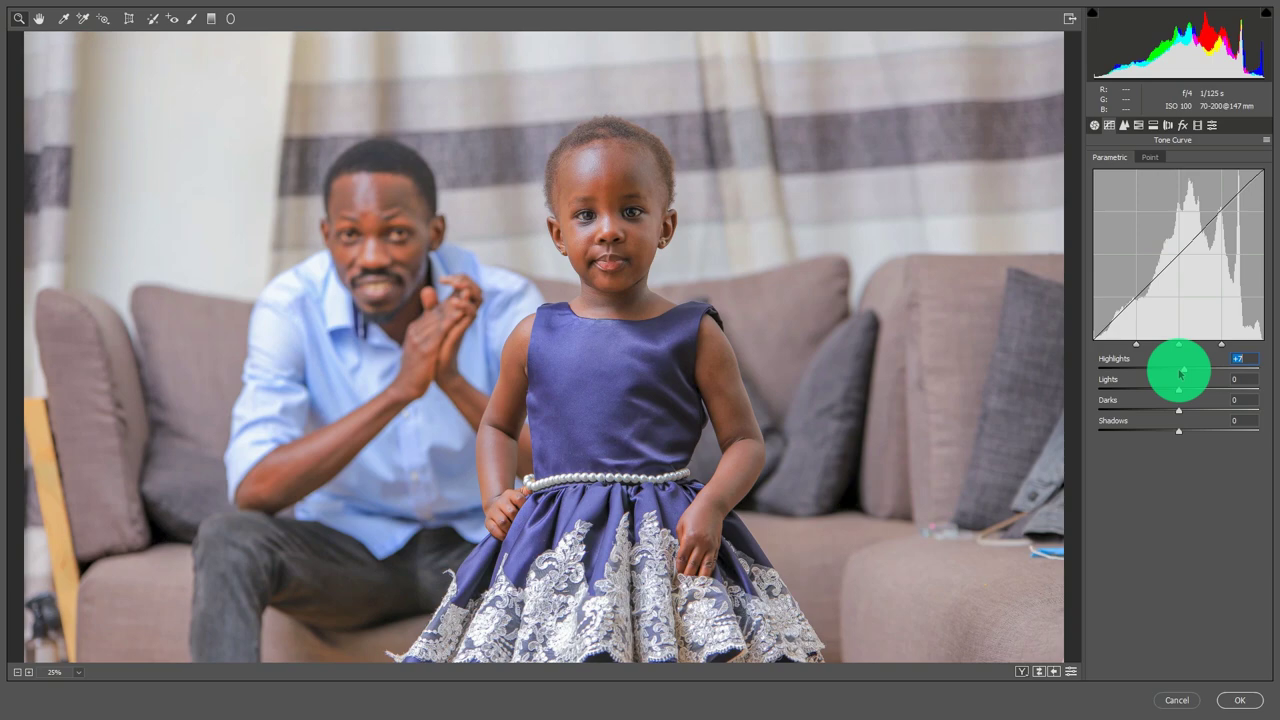
Bring the curve Lights to -3 after trying values near -92, -88 and -13.
left_click(1181, 390)
type("18")
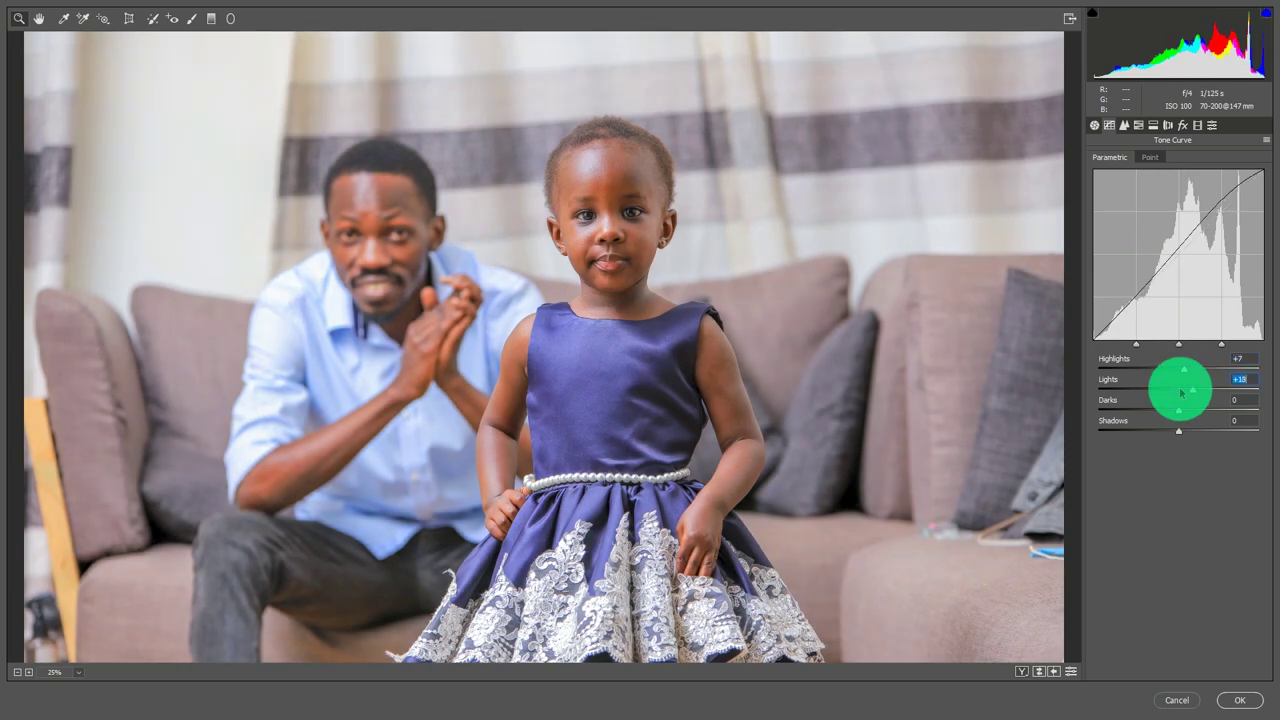
type("-93")
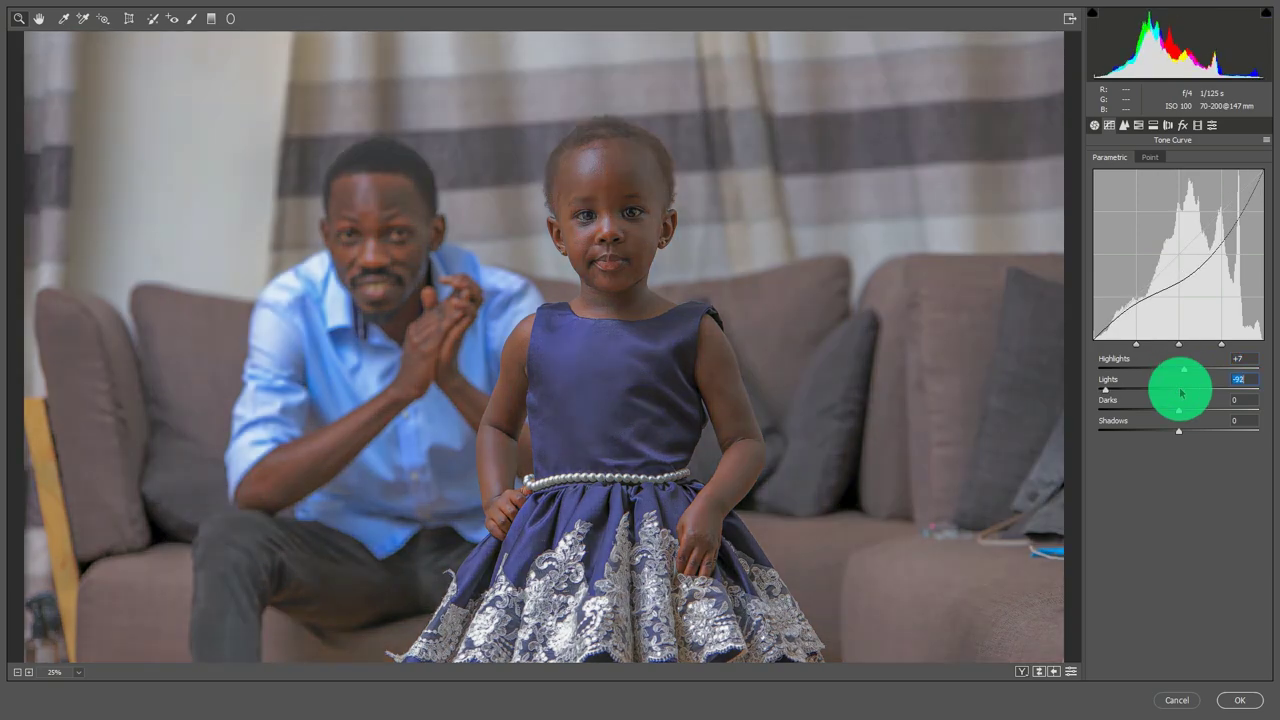
type("-1")
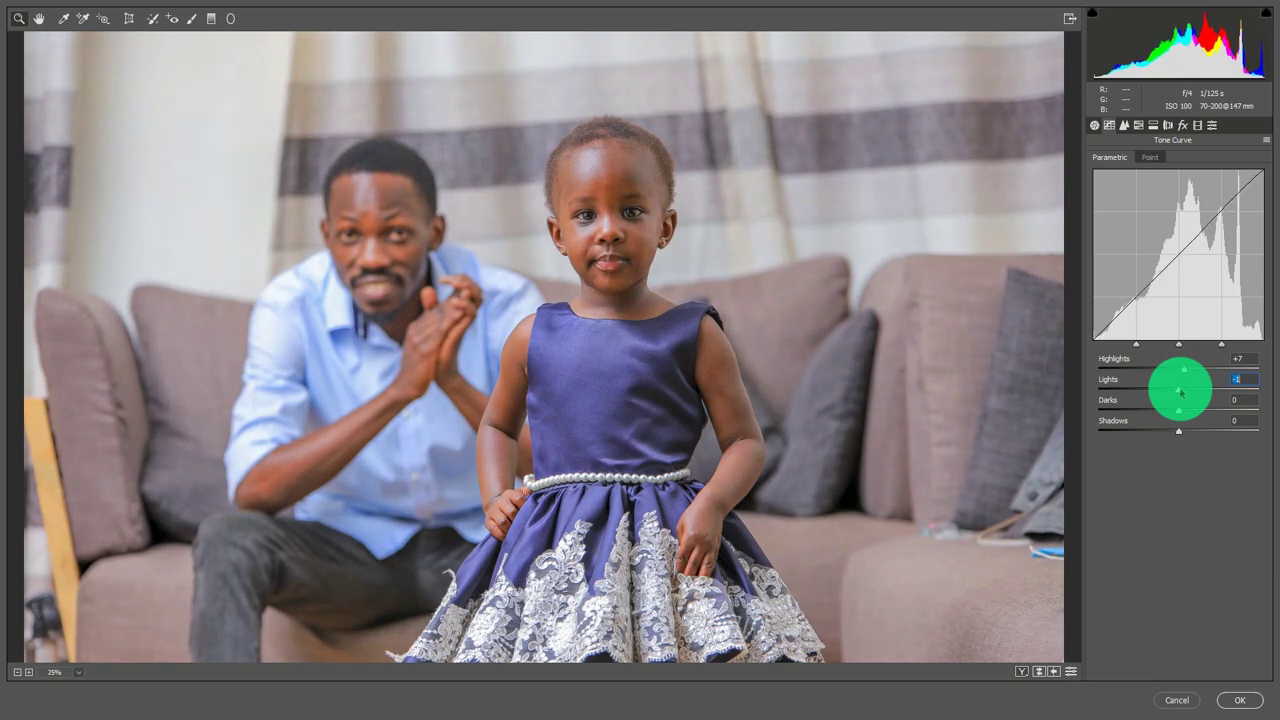
left_click_drag(1181, 392, 1180, 392)
key("shift+Down")
key("shift+Down")
key("shift+Down")
key("shift+Down")
key("shift+Down")
key("shift+Down")
key("shift+Down")
key("shift+Down")
key("shift+Down")
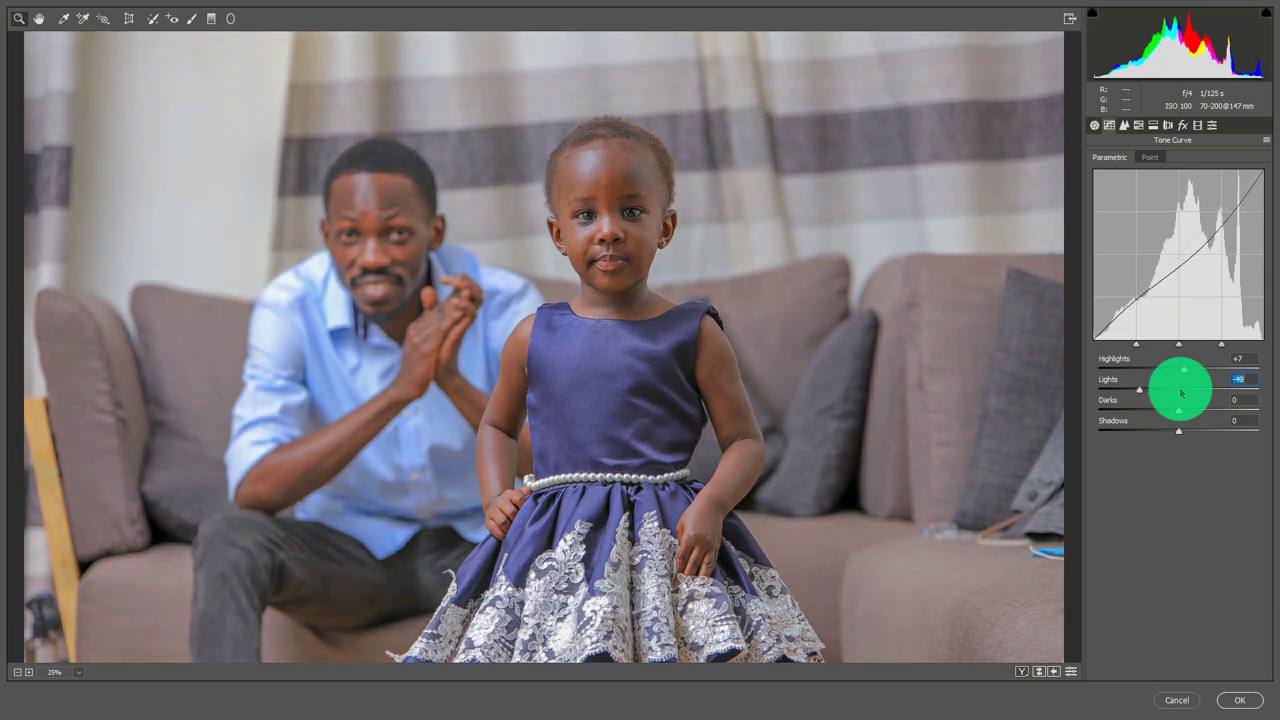
key("shift+Down")
key("shift+Down")
key("shift+Down")
key("shift+Down")
key("shift+Down")
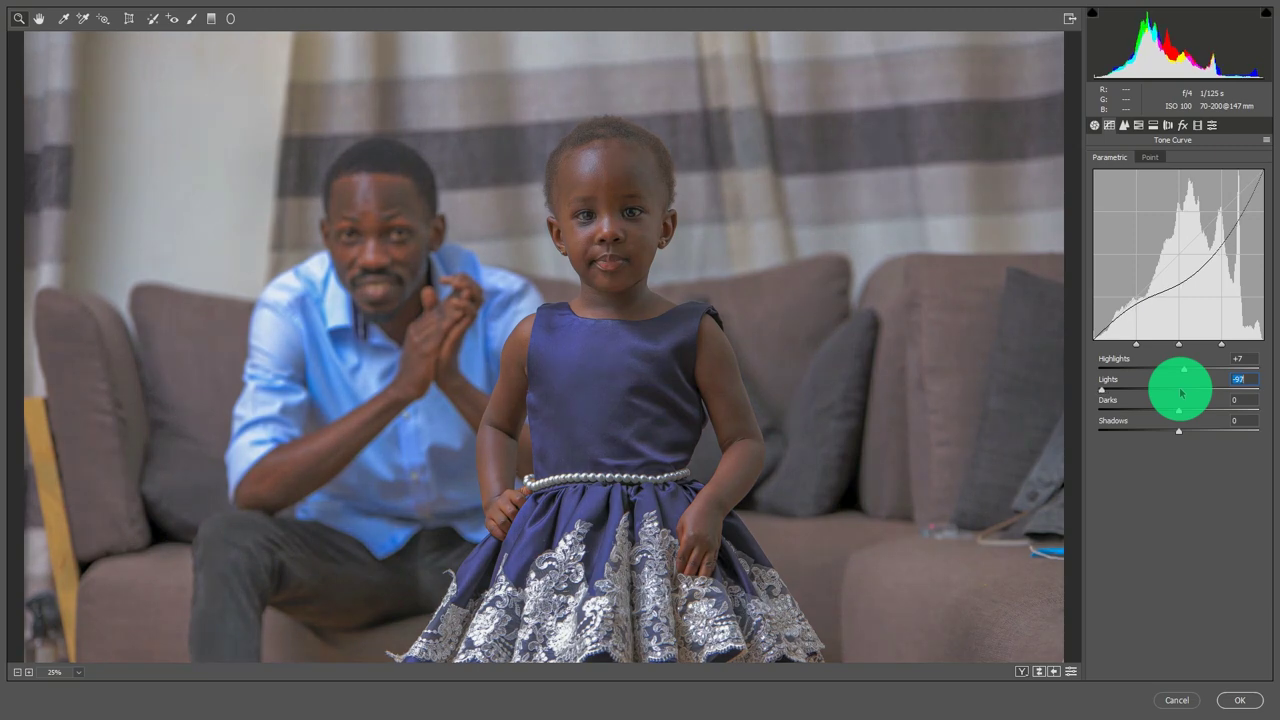
key("shift+Up")
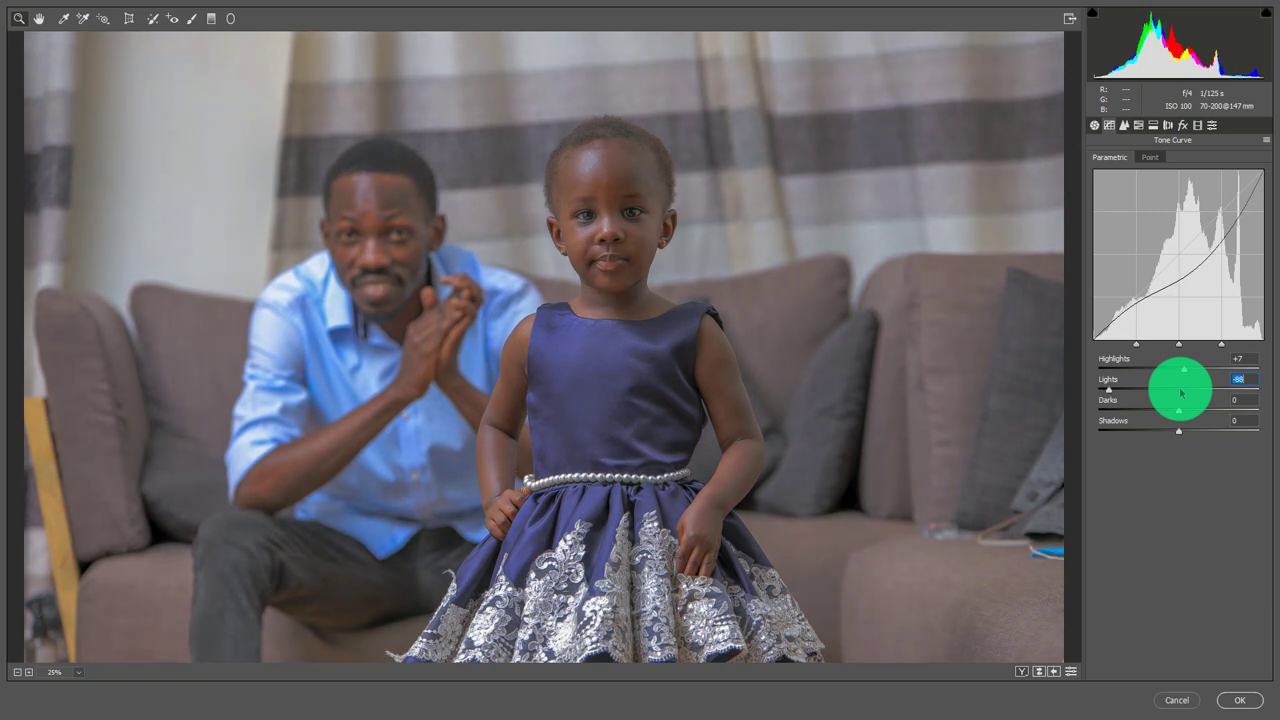
key("shift+Up")
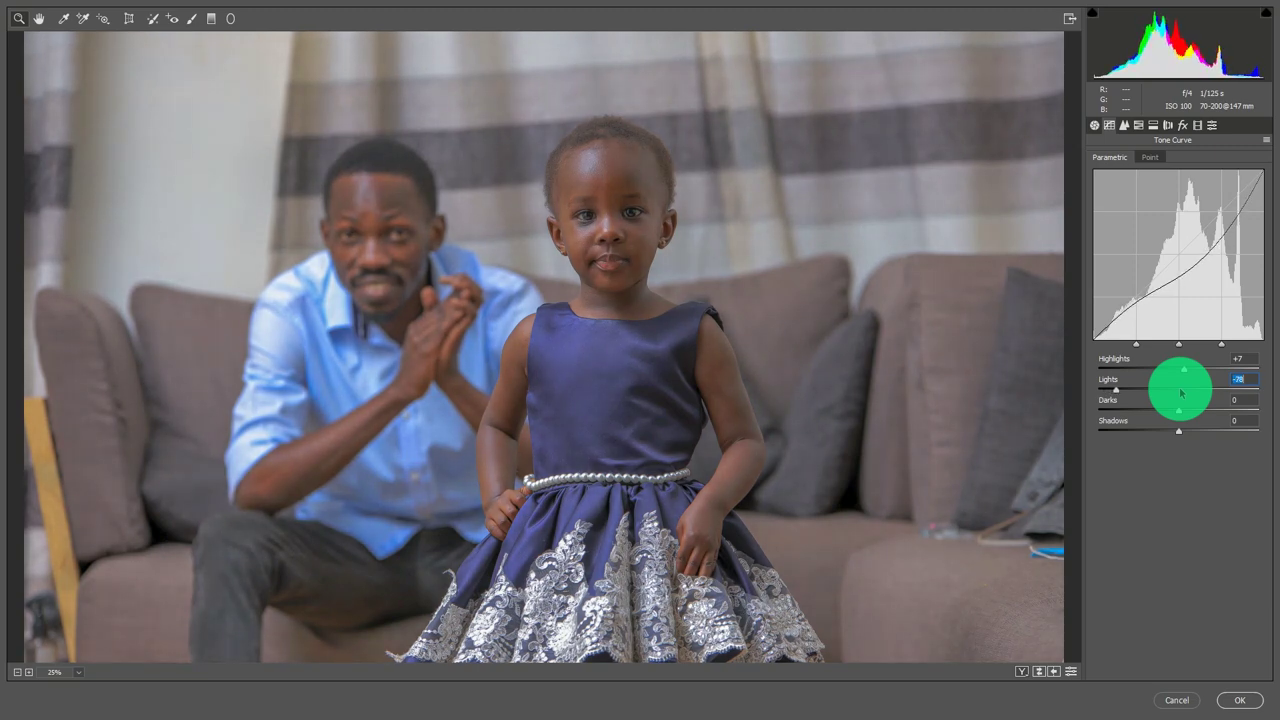
key("Up")
type("-13")
key("Return")
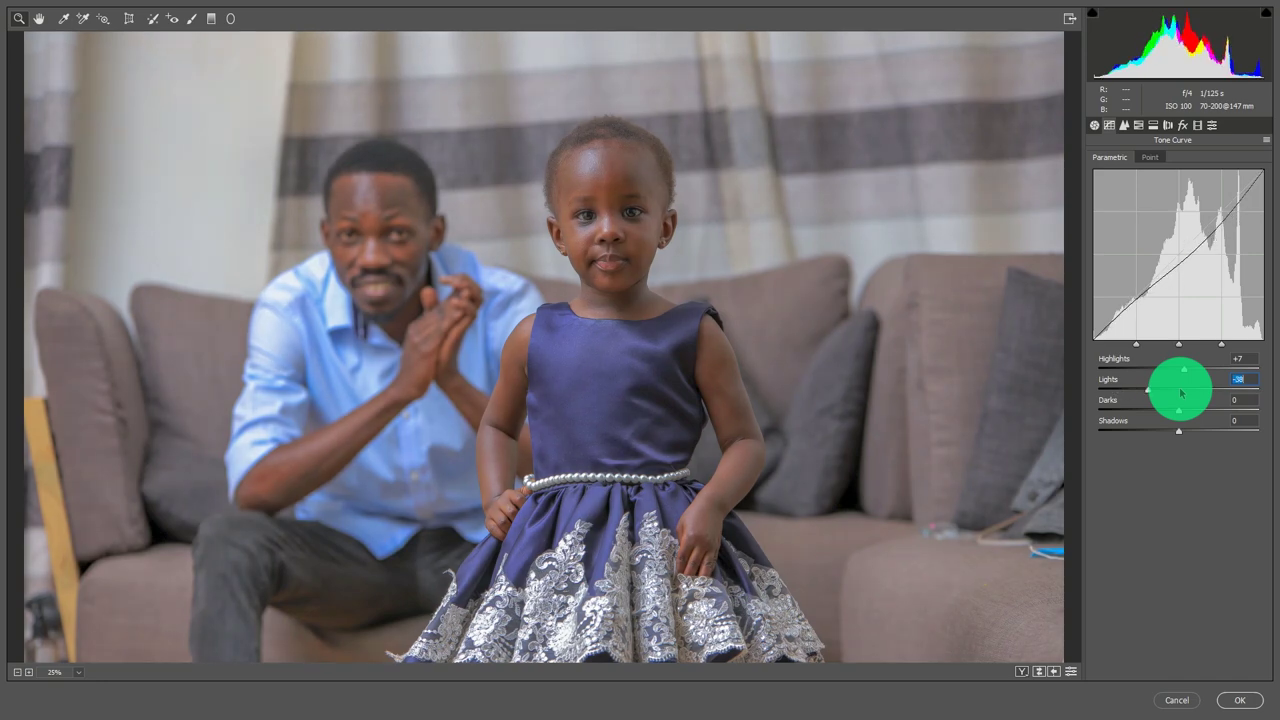
key("Up")
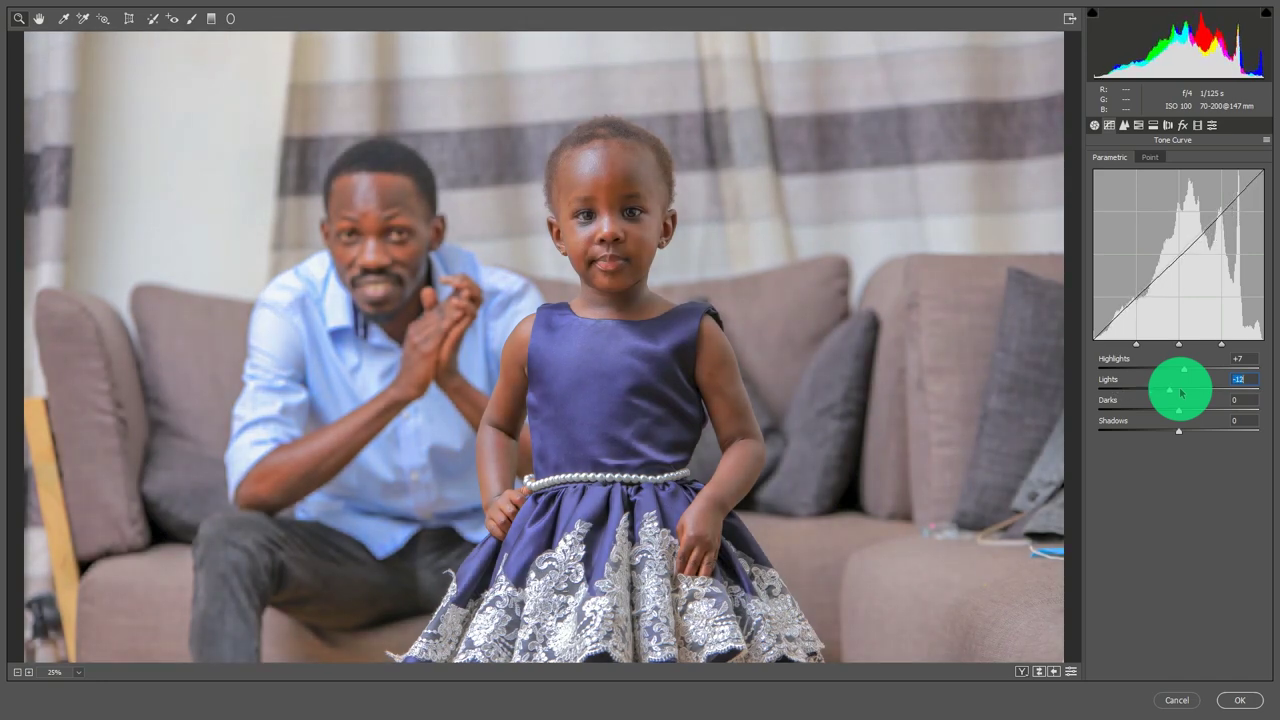
key("Up")
key("Up")
key("Up")
key("Up")
key("Up")
key("Up")
key("Up")
key("Up")
key("Up")
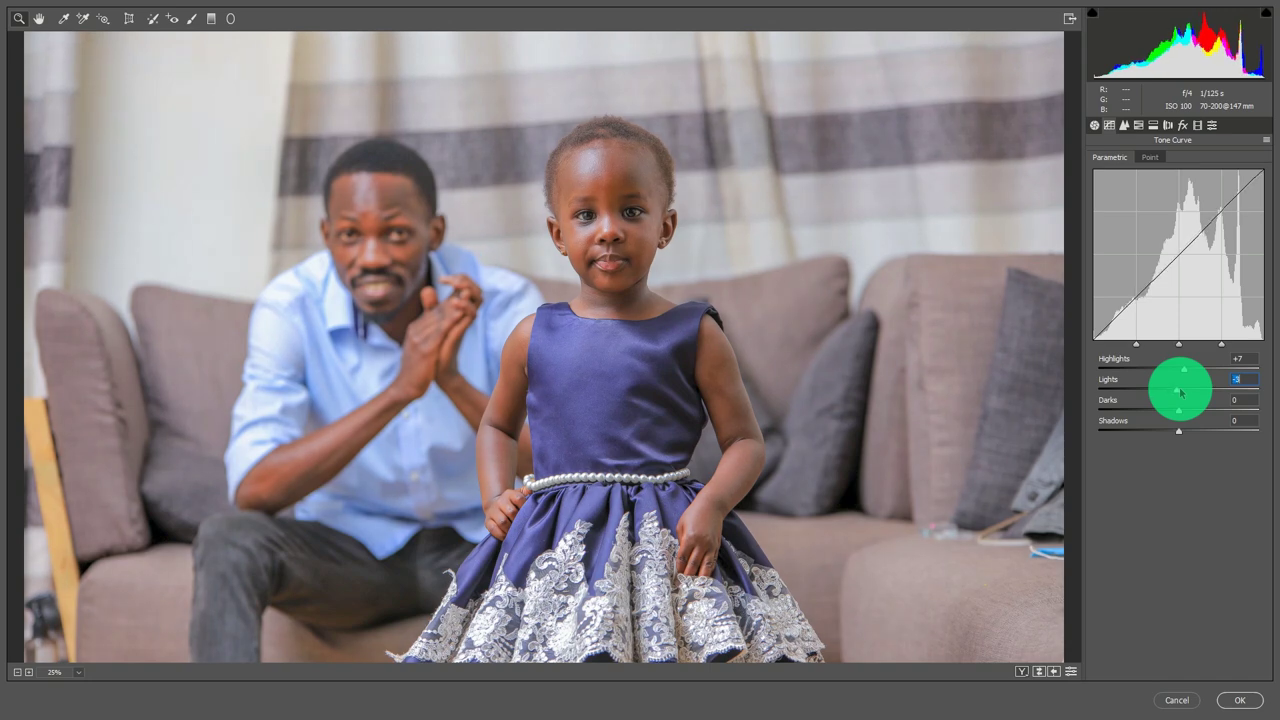
Keep Darks at 0 and set Shadows to +1 after trying -15, -22 and +3.
left_click(1180, 410)
key("Down")
key("Down")
key("Down")
key("Down")
key("Down")
key("Down")
key("Down")
key("Down")
key("Down")
key("Down")
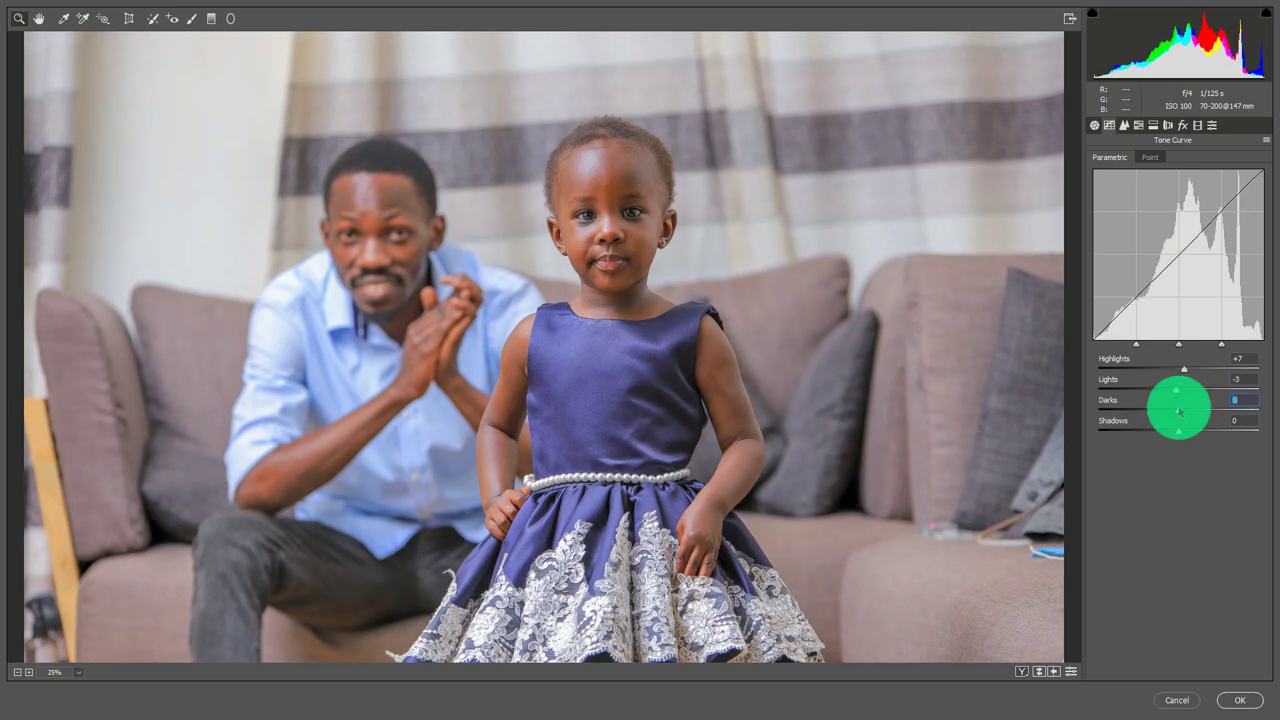
key("Up")
key("Up")
key("Up")
key("Up")
key("Up")
key("Up")
key("Up")
key("Up")
key("Up")
key("Up")
left_click(1180, 428)
key("Down")
key("Down")
key("Down")
key("Down")
key("Down")
key("Down")
key("Down")
key("Down")
key("Down")
key("Down")
key("Down")
key("Down")
key("Down")
key("Down")
key("Down")
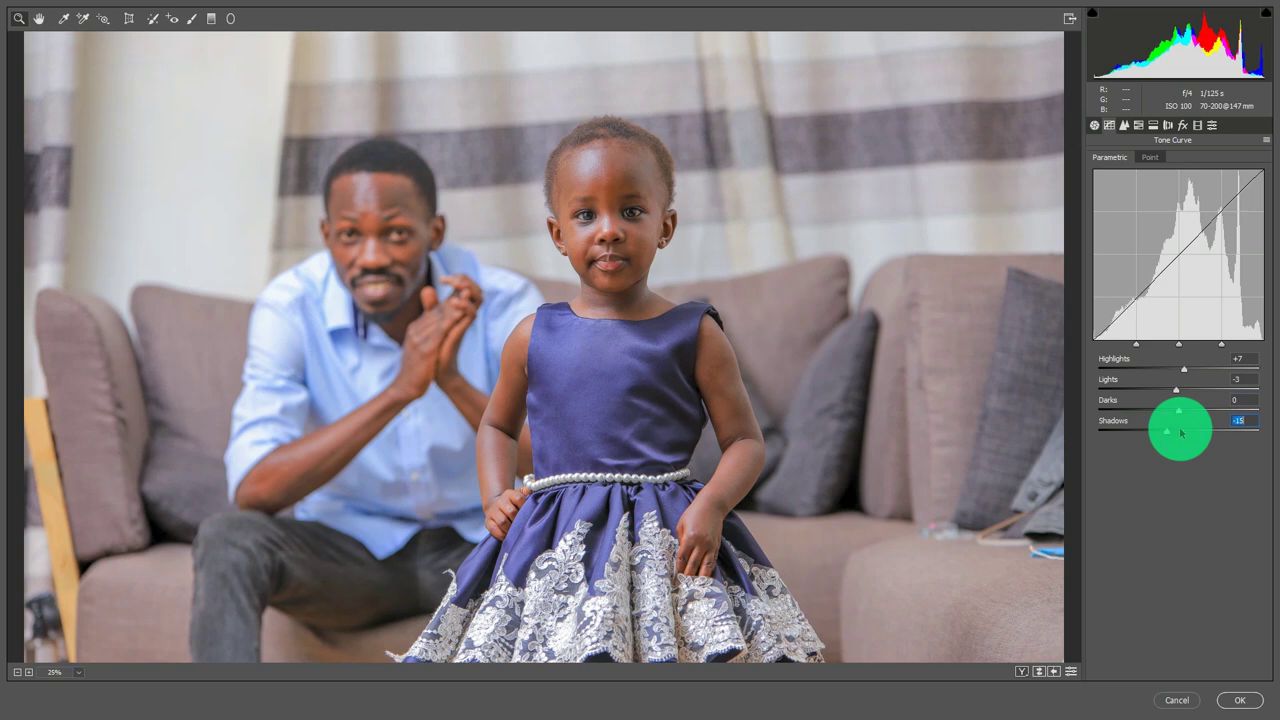
key("Down")
key("Down")
key("Down")
key("Down")
key("Down")
key("Down")
key("Down")
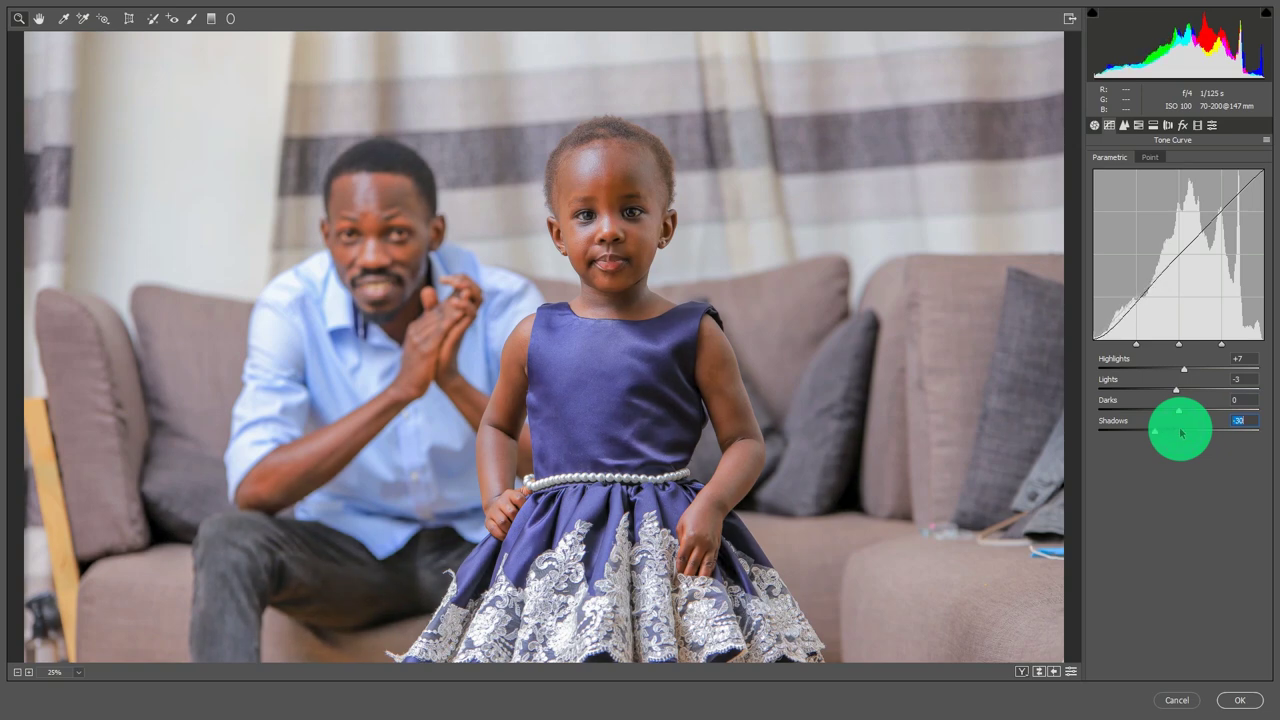
key("Up")
key("Up")
key("Up")
key("Up")
key("Up")
key("Up")
key("Up")
key("Up")
key("Up")
key("Up")
key("Up")
key("Up")
key("Up")
key("Up")
key("Up")
key("Up")
key("Up")
key("Up")
key("Up")
key("Up")
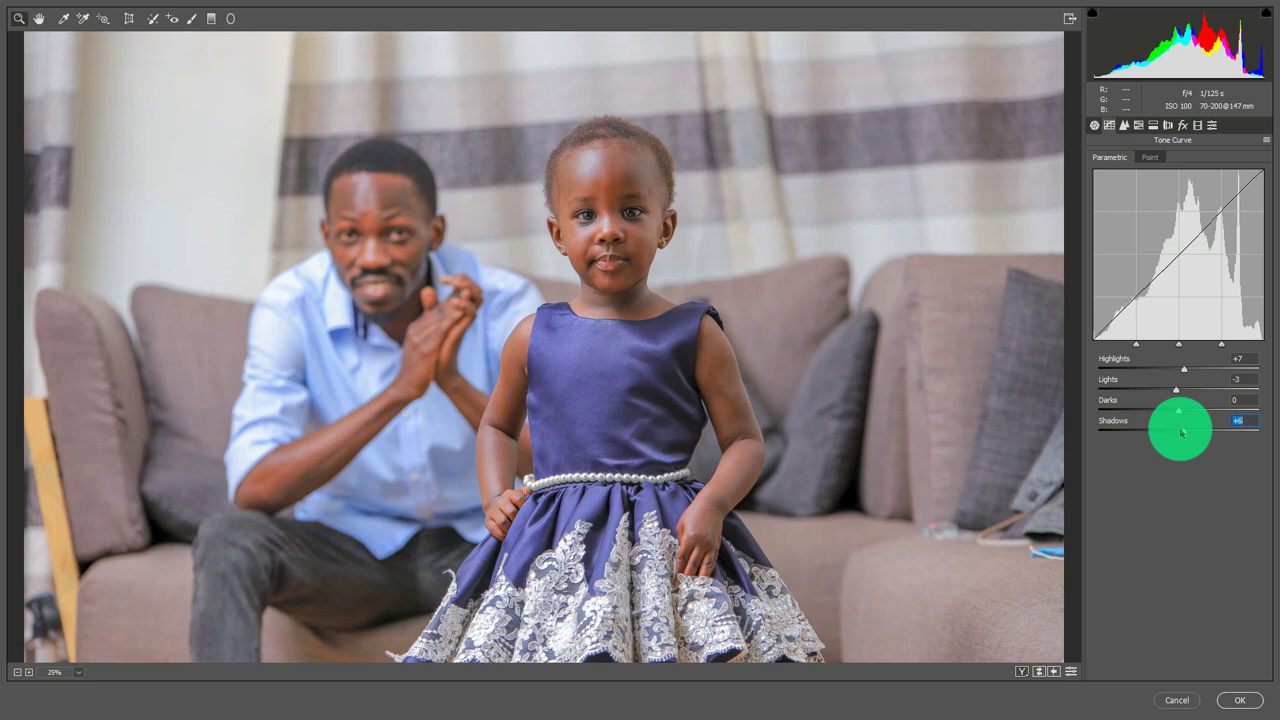
key("Down")
key("Down")
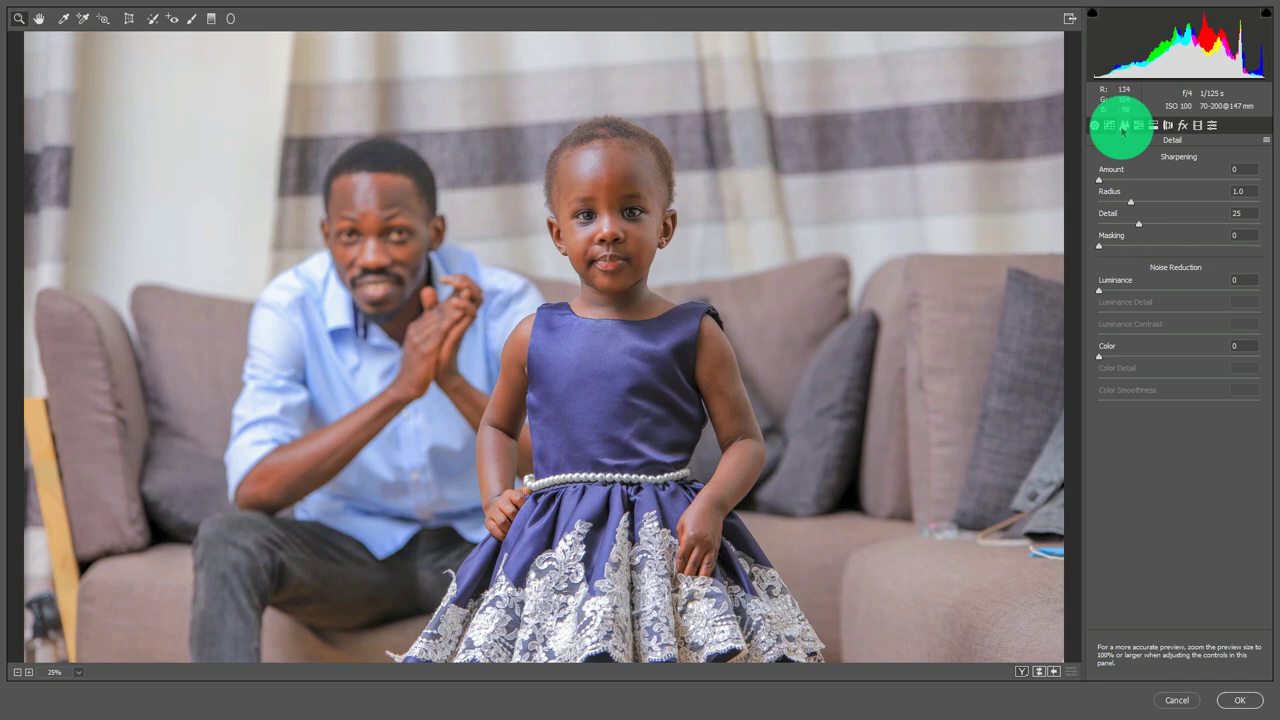
Zoom the preview to 66.7% centred on the face and Alt-click Masking to view the mask.
left_click(632, 222)
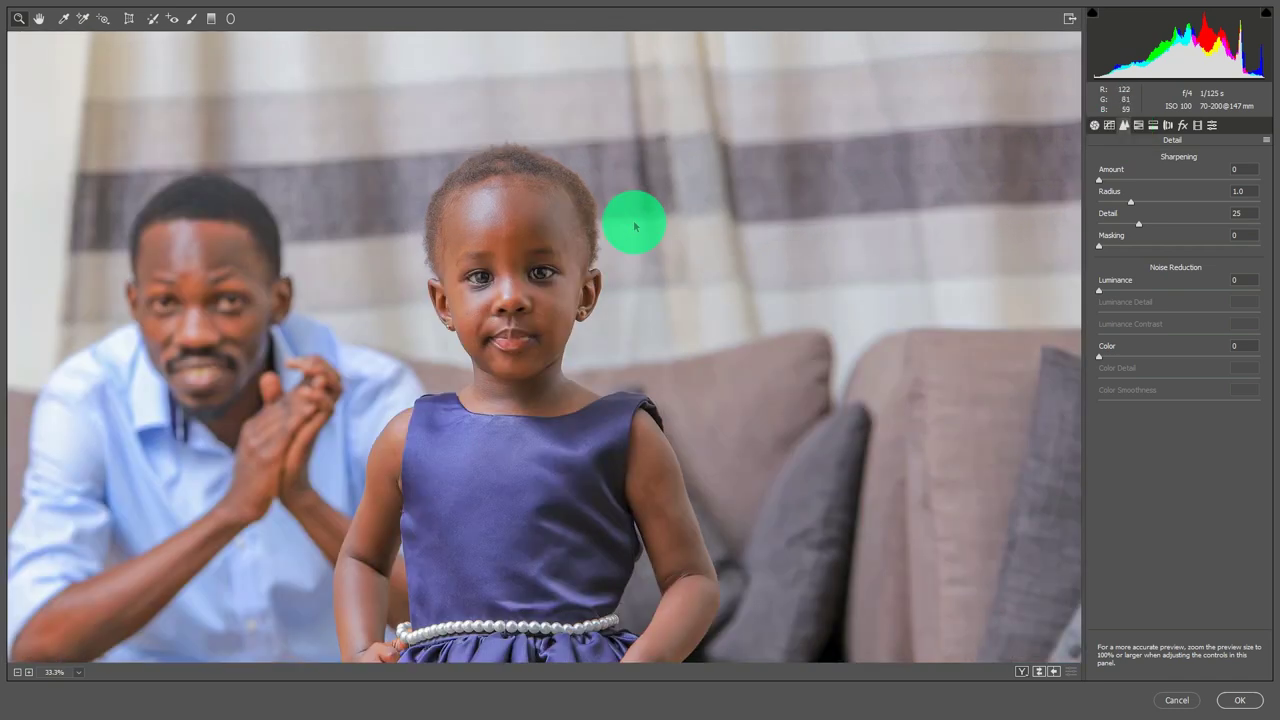
left_click(359, 296)
left_click(841, 345)
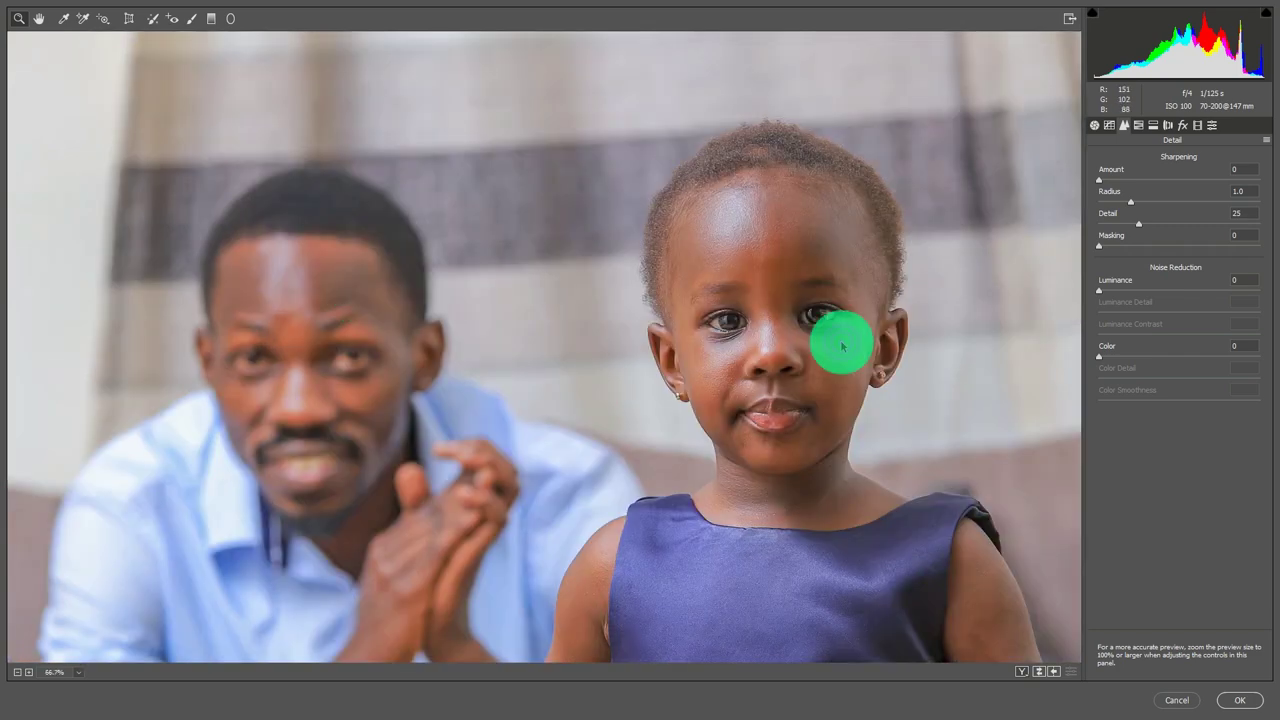
left_click(480, 320)
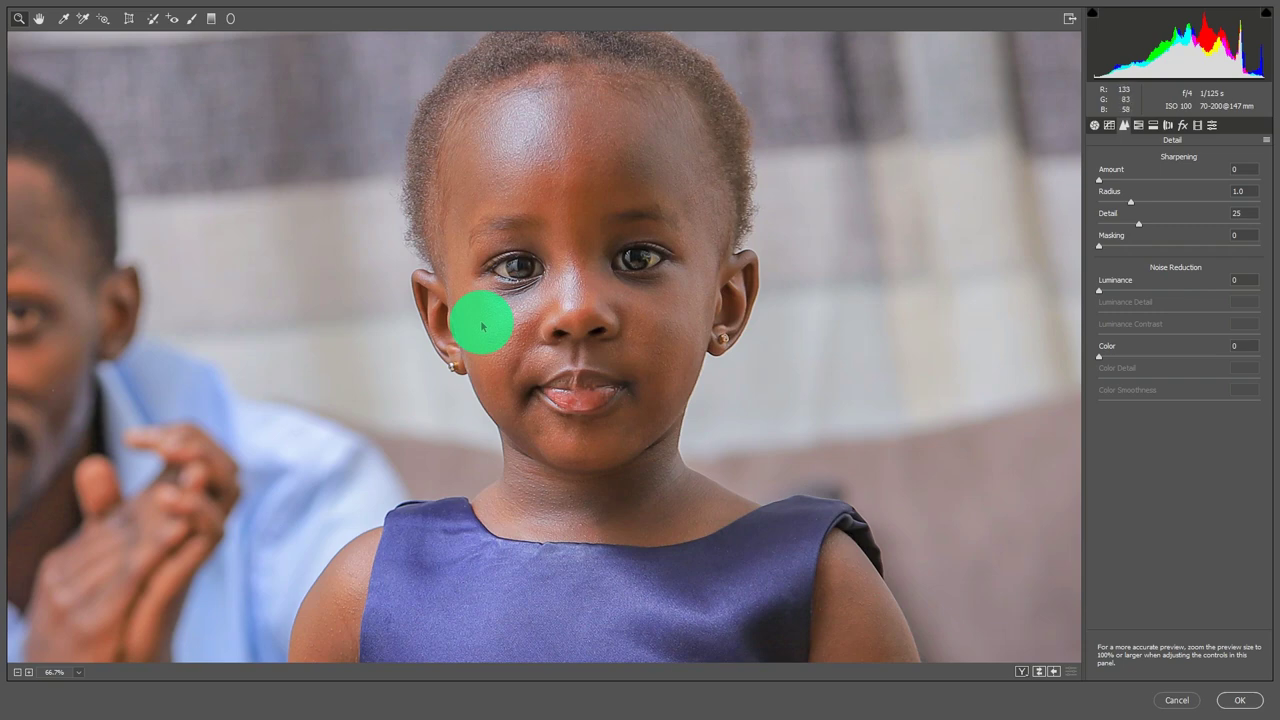
key("alt")
left_click(1100, 246, "alt")
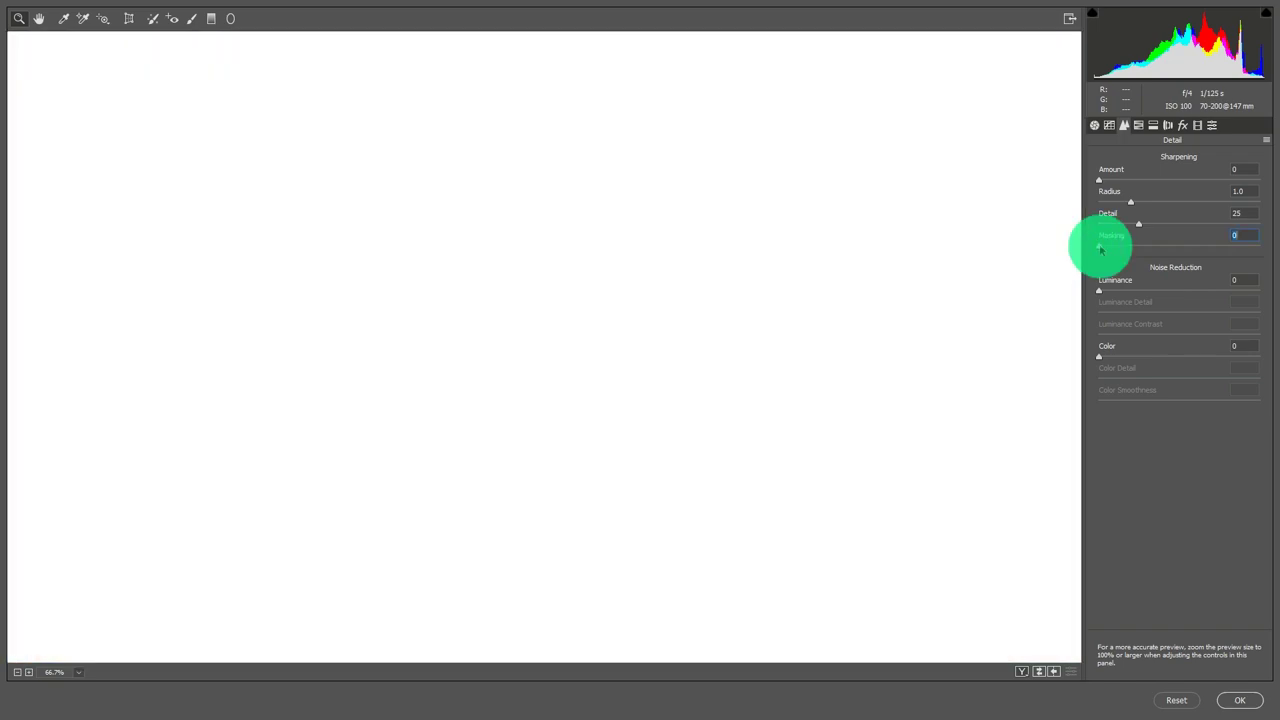
Raise sharpening Masking to 83 while viewing the mask, then drag Amount up to about 103.
left_click_drag(1100, 246, 1143, 246)
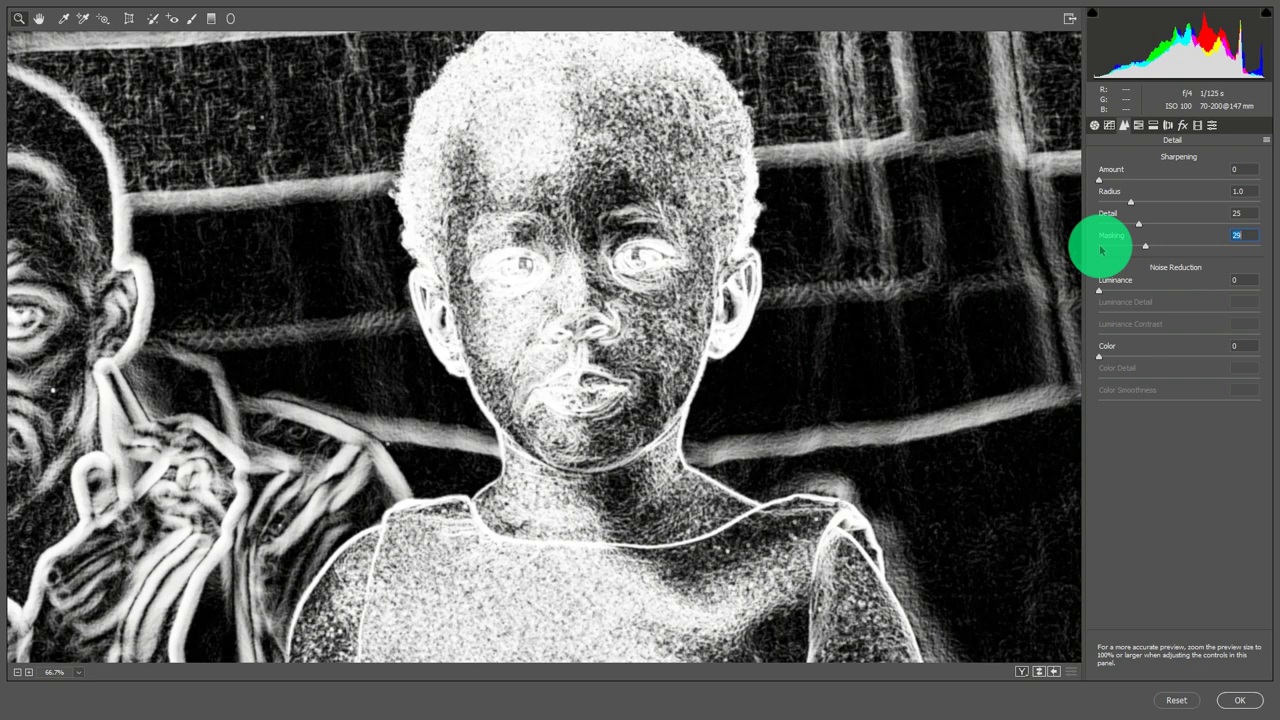
key("Up")
key("Up")
key("Up")
key("Up")
key("Up")
key("Up")
key("Up")
key("Up")
key("Up")
key("Up")
key("Up")
key("Up")
key("Up")
key("Up")
key("Up")
key("Up")
key("Up")
key("Up")
key("Up")
key("Up")
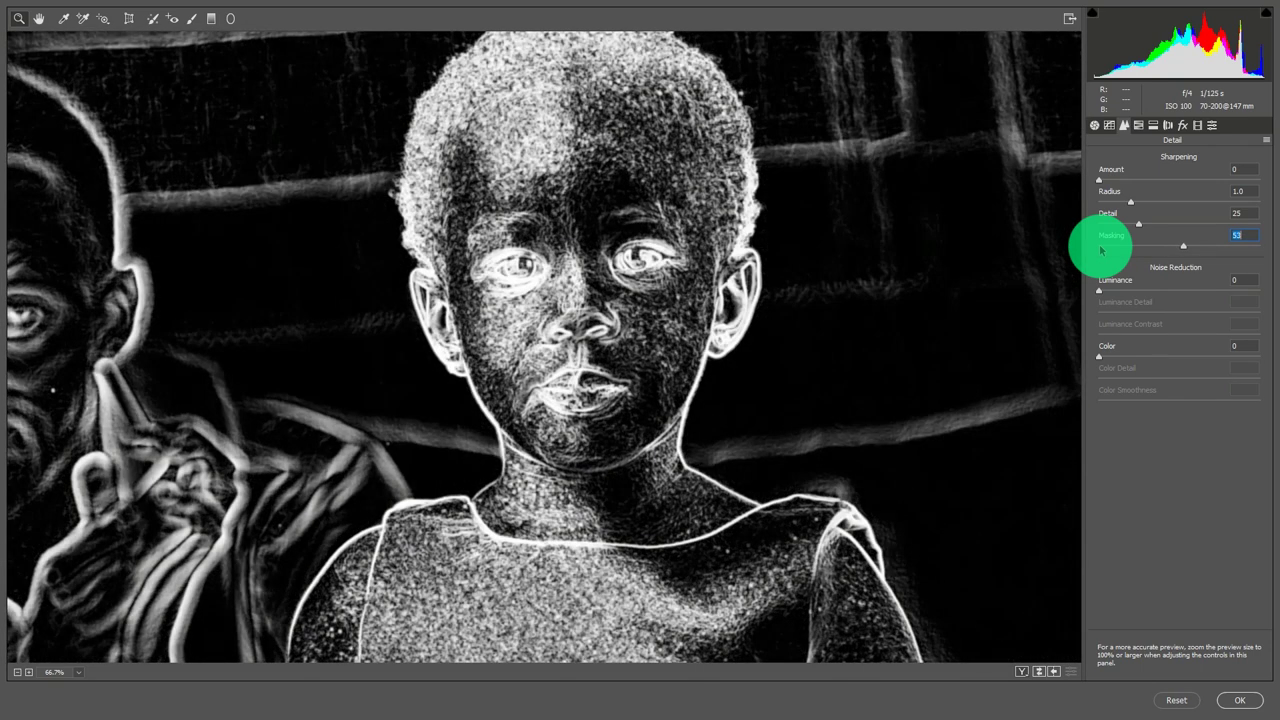
key("Up")
key("Up")
key("Up")
key("Up")
key("Up")
key("Up")
key("Up")
key("Up")
key("Up")
key("Up")
key("Up")
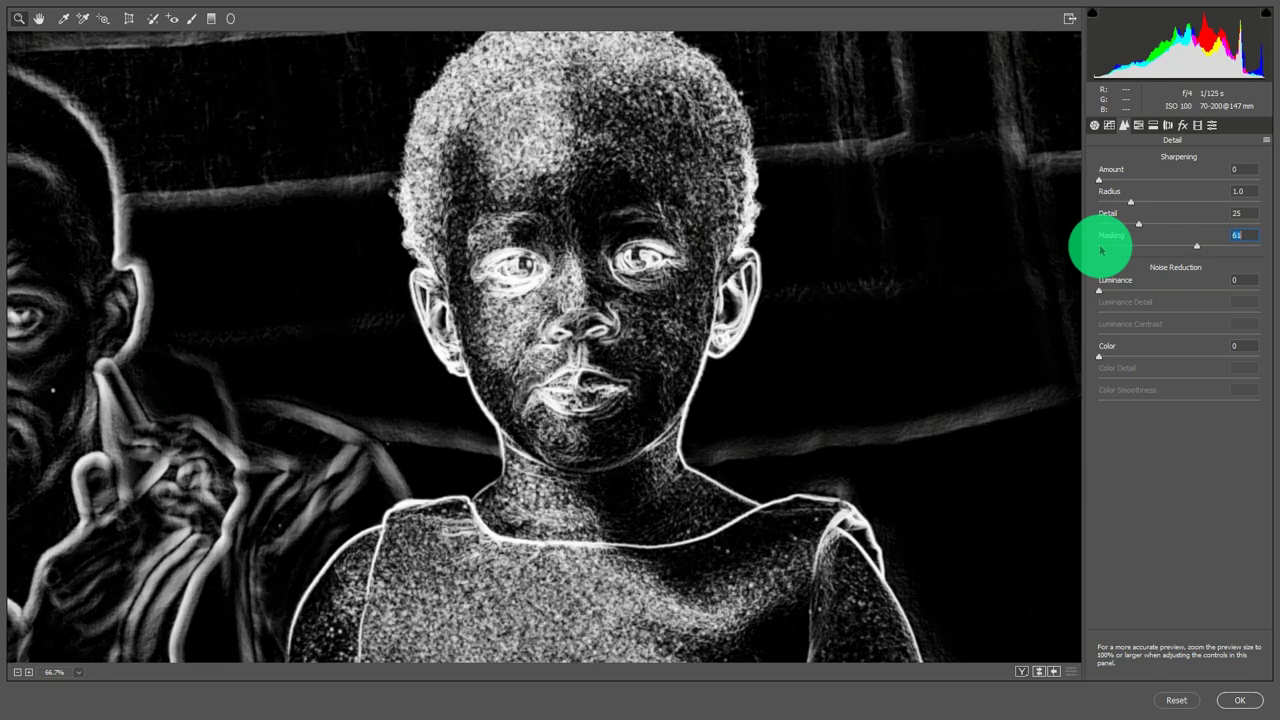
key("Up")
key("Up")
key("Up")
key("Up")
key("Up")
key("Up")
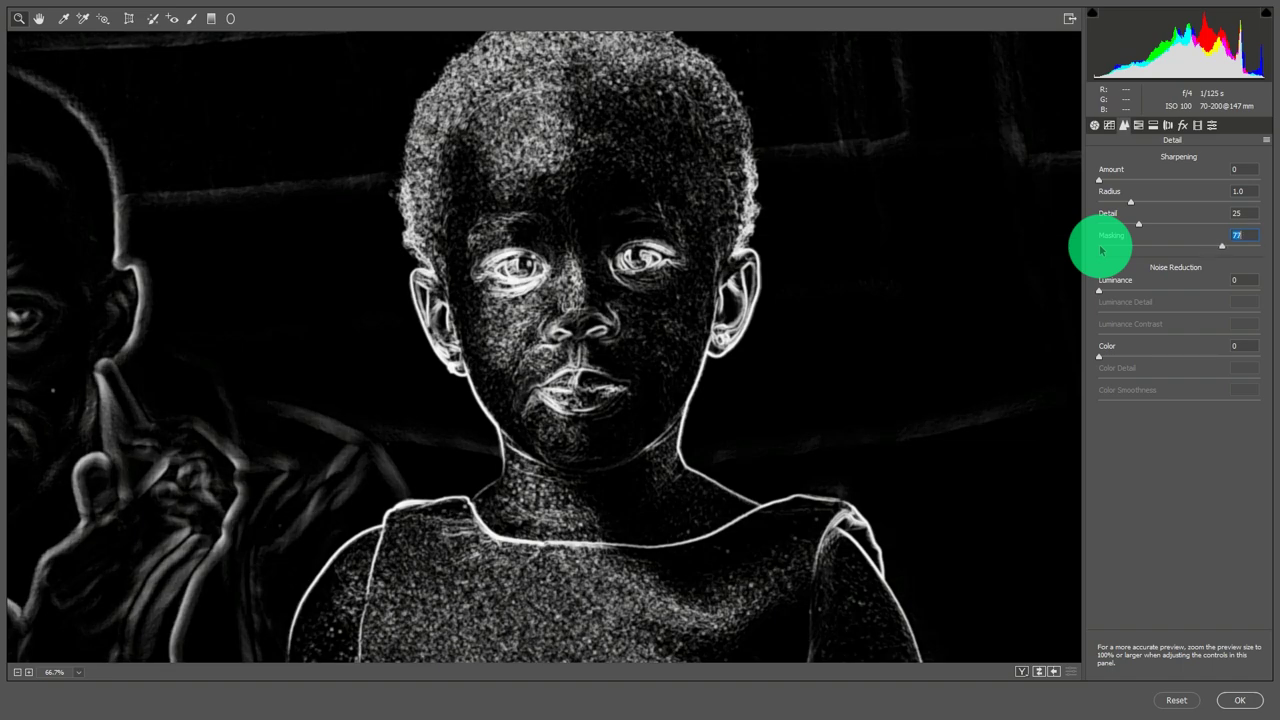
key("Up")
key("Up")
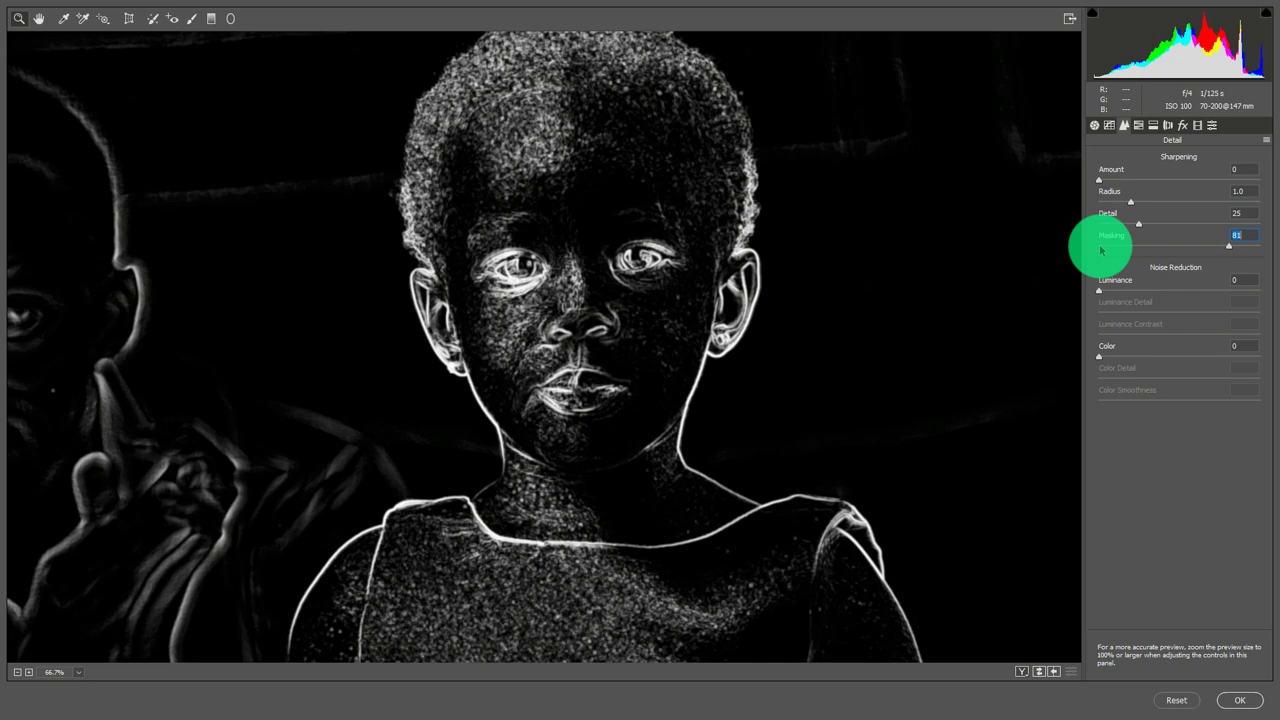
key("Up")
key("Up")
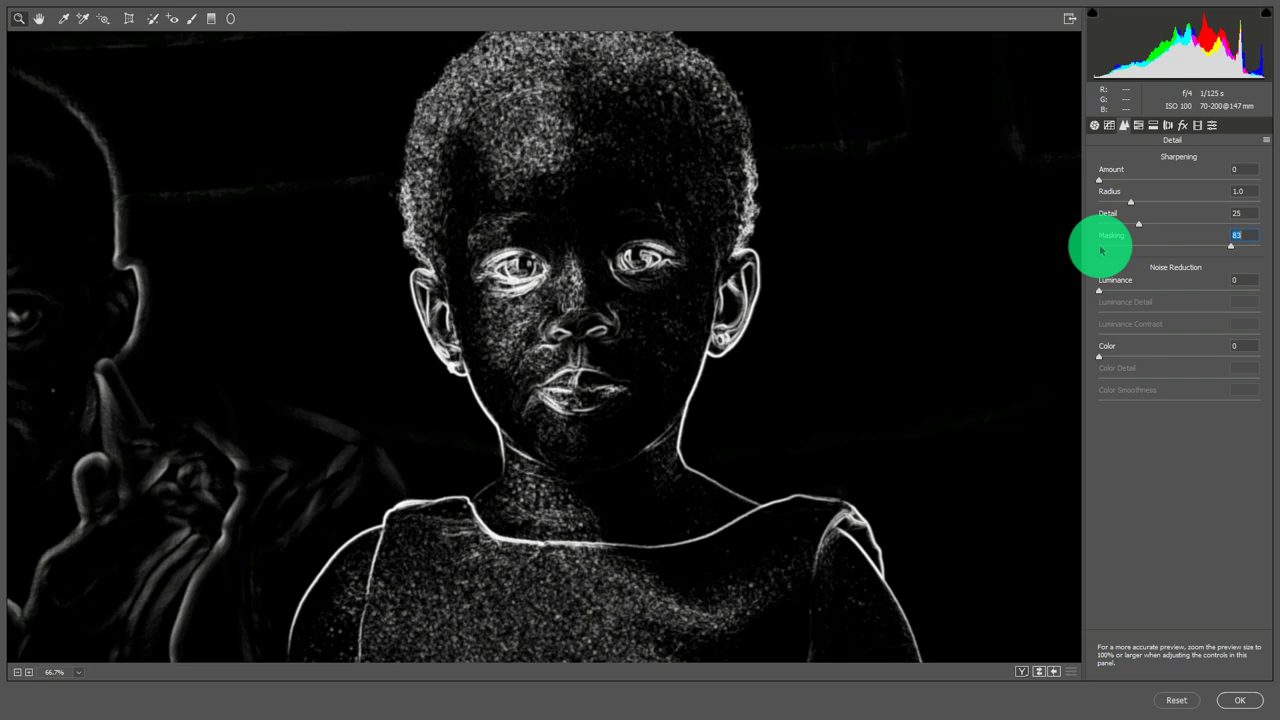
key("alt")
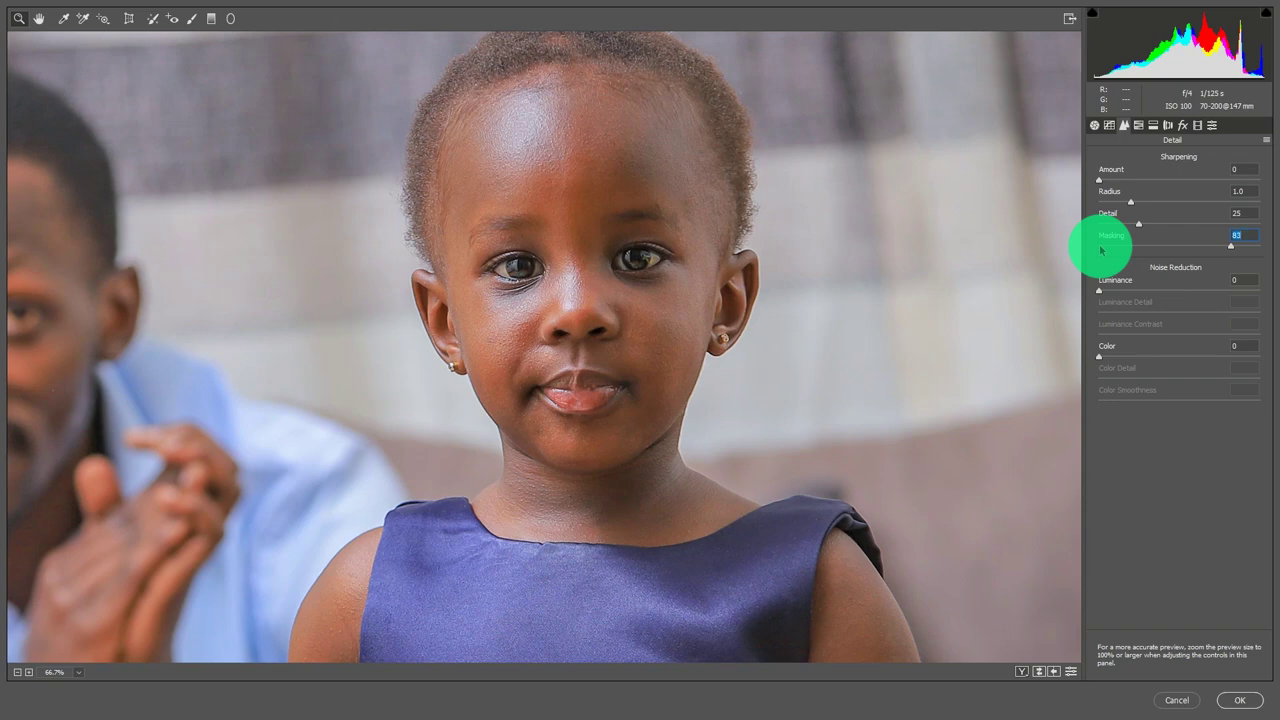
left_click_drag(1102, 184, 1177, 183)
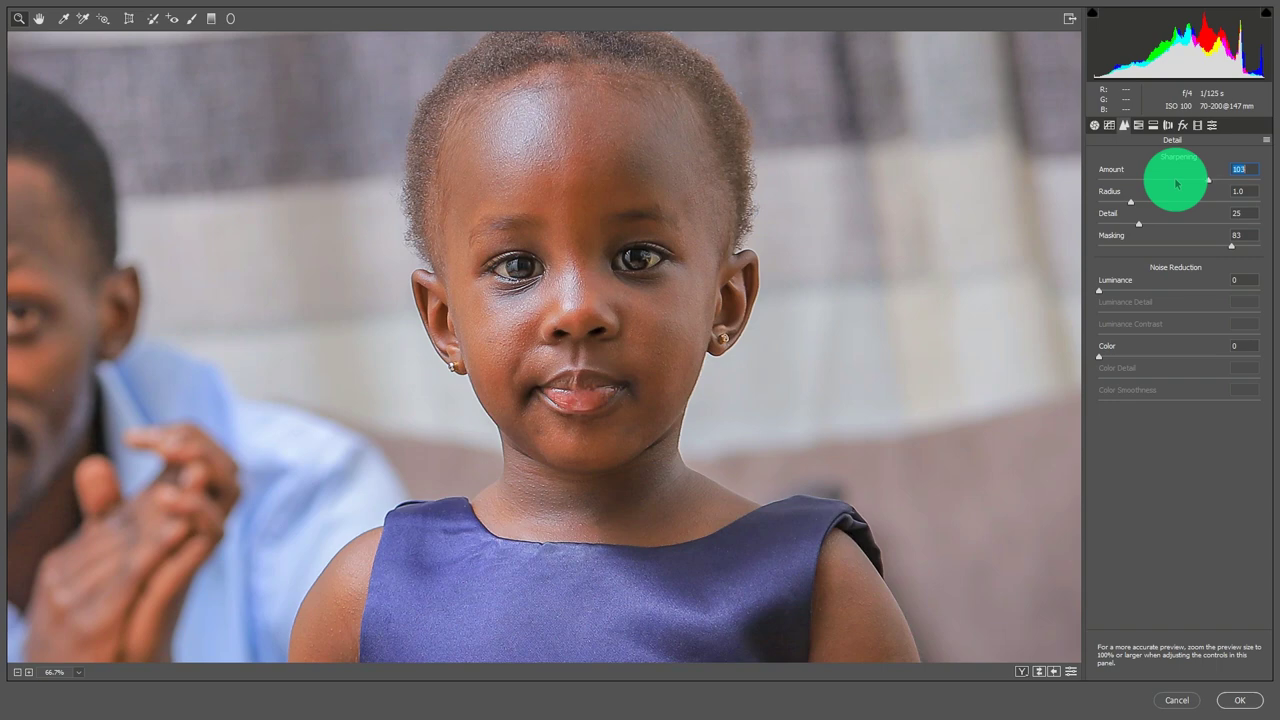
Settle sharpening Amount at 98 and add Luminance noise reduction of about 40.
type("0")
left_click_drag(1177, 183, 1102, 184)
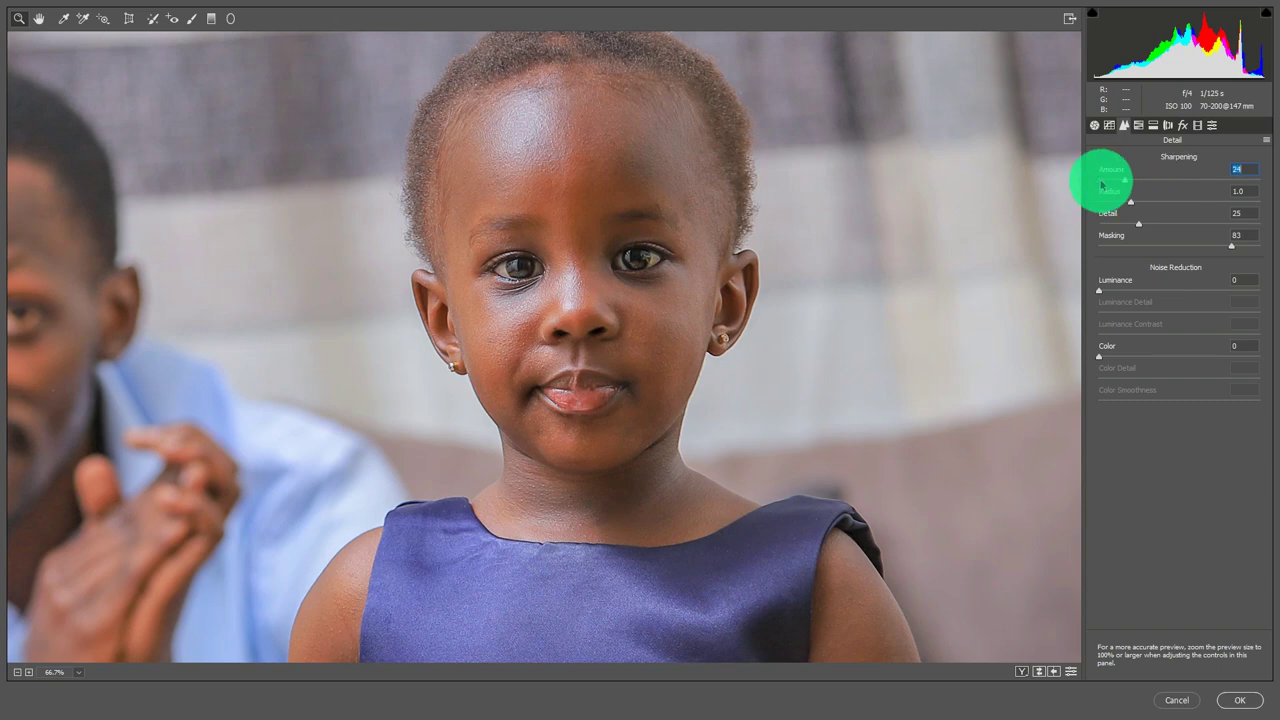
left_click(1194, 181)
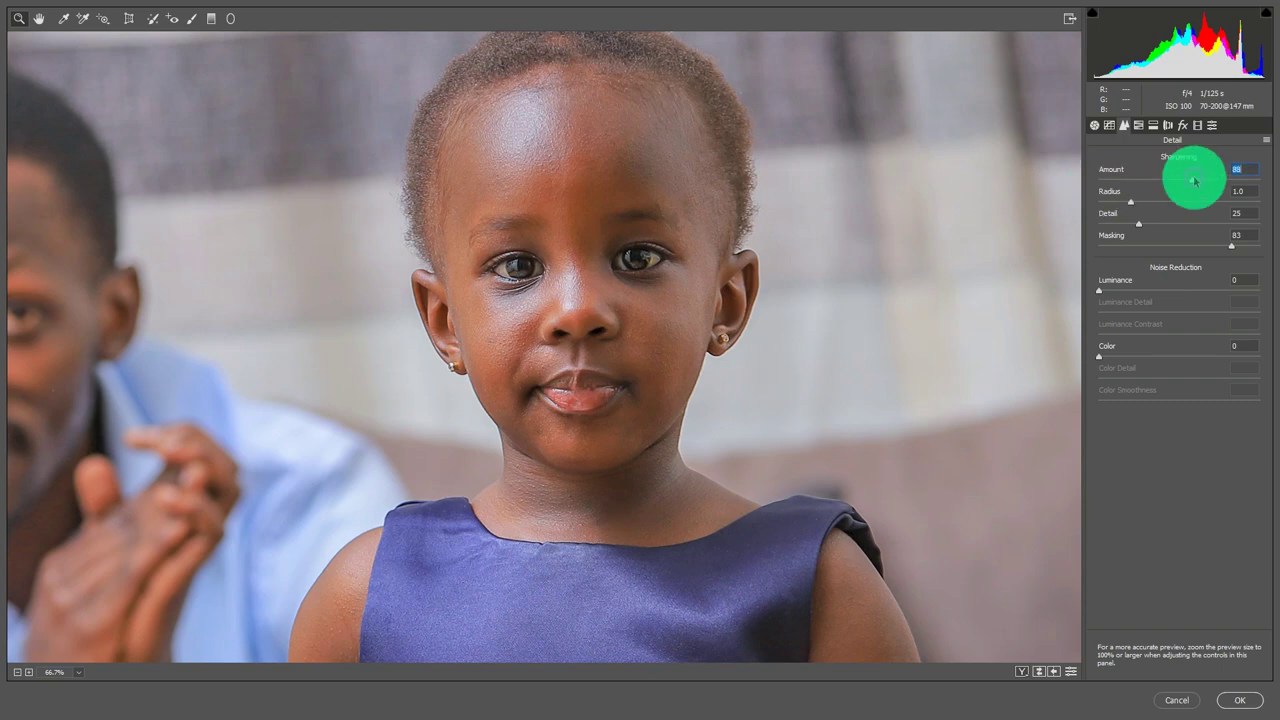
left_click_drag(1196, 181, 1206, 182)
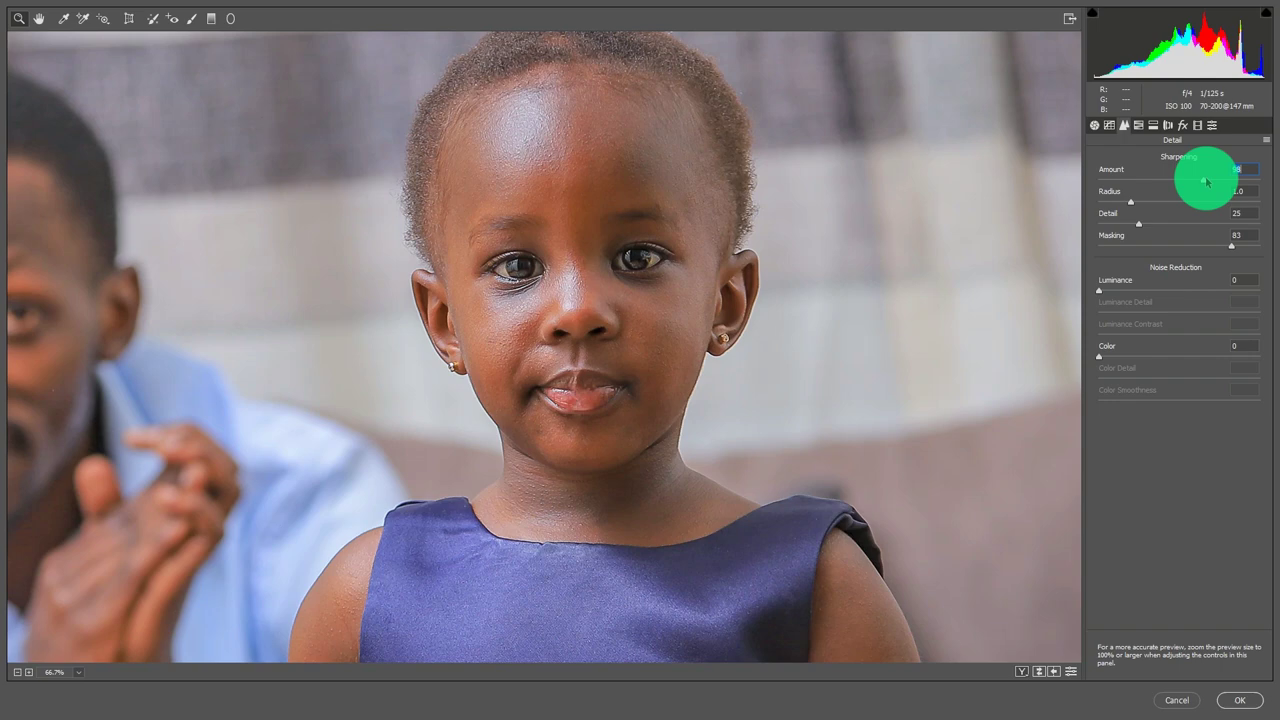
left_click_drag(1100, 290, 1161, 293)
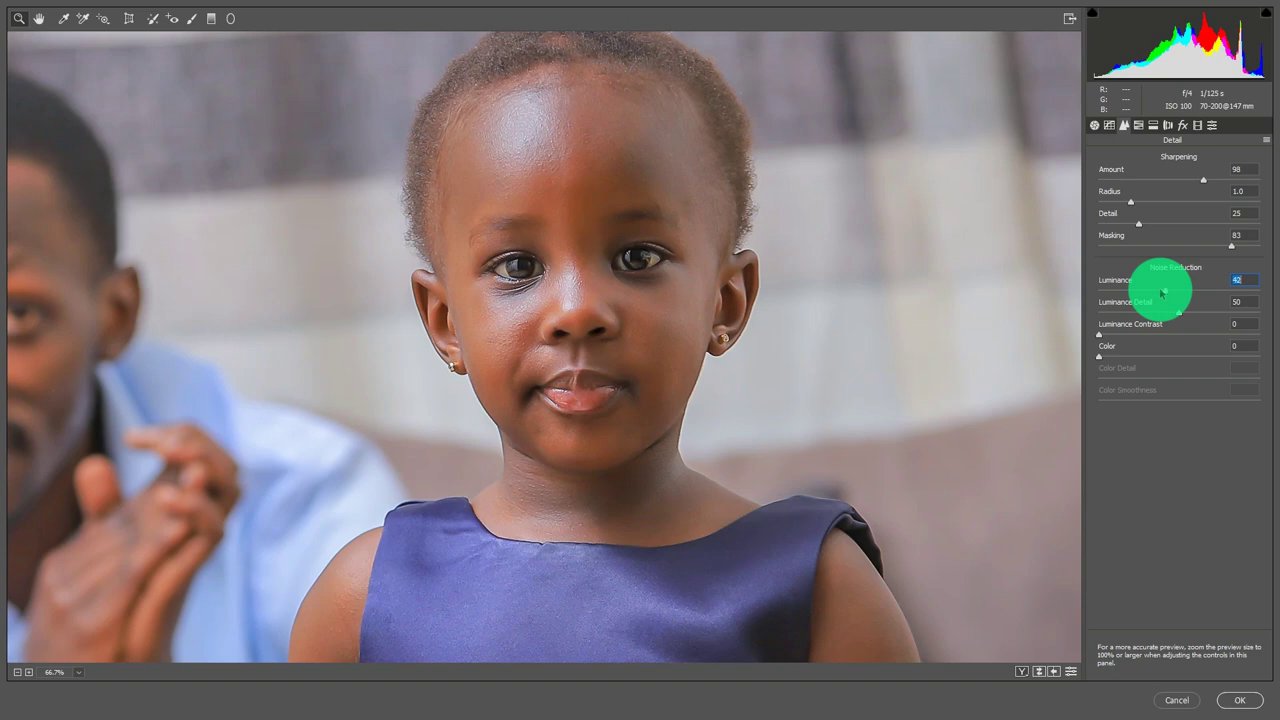
Ease Luminance noise reduction from about 40 down to 23, then zoom in on the girl's face.
left_click(650, 295, "alt")
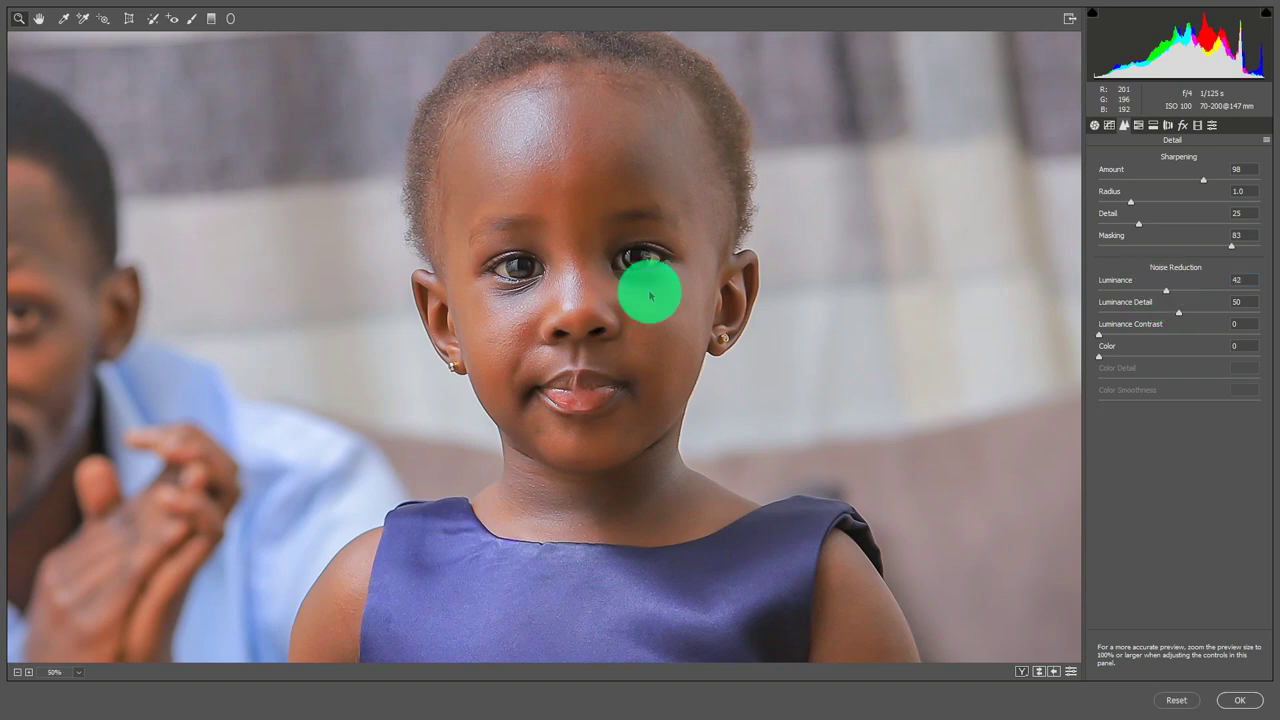
left_click(650, 295, "alt")
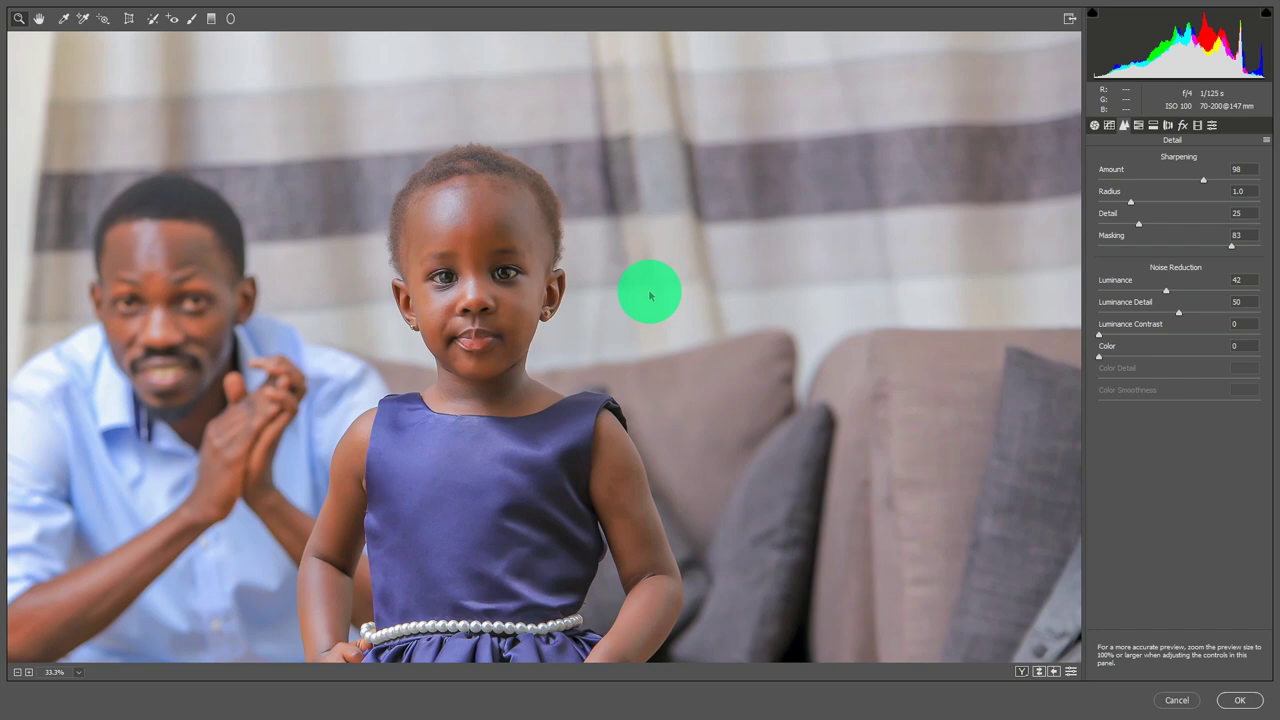
left_click(1165, 290)
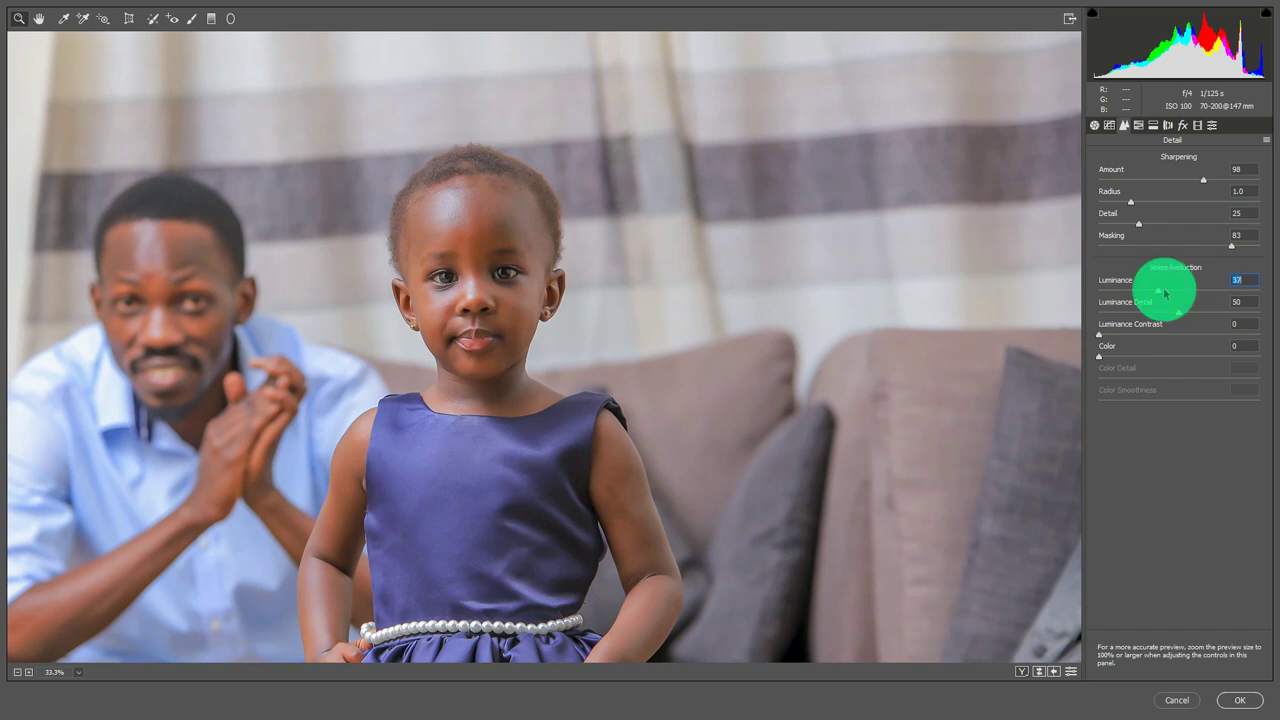
left_click_drag(1165, 292, 1157, 293)
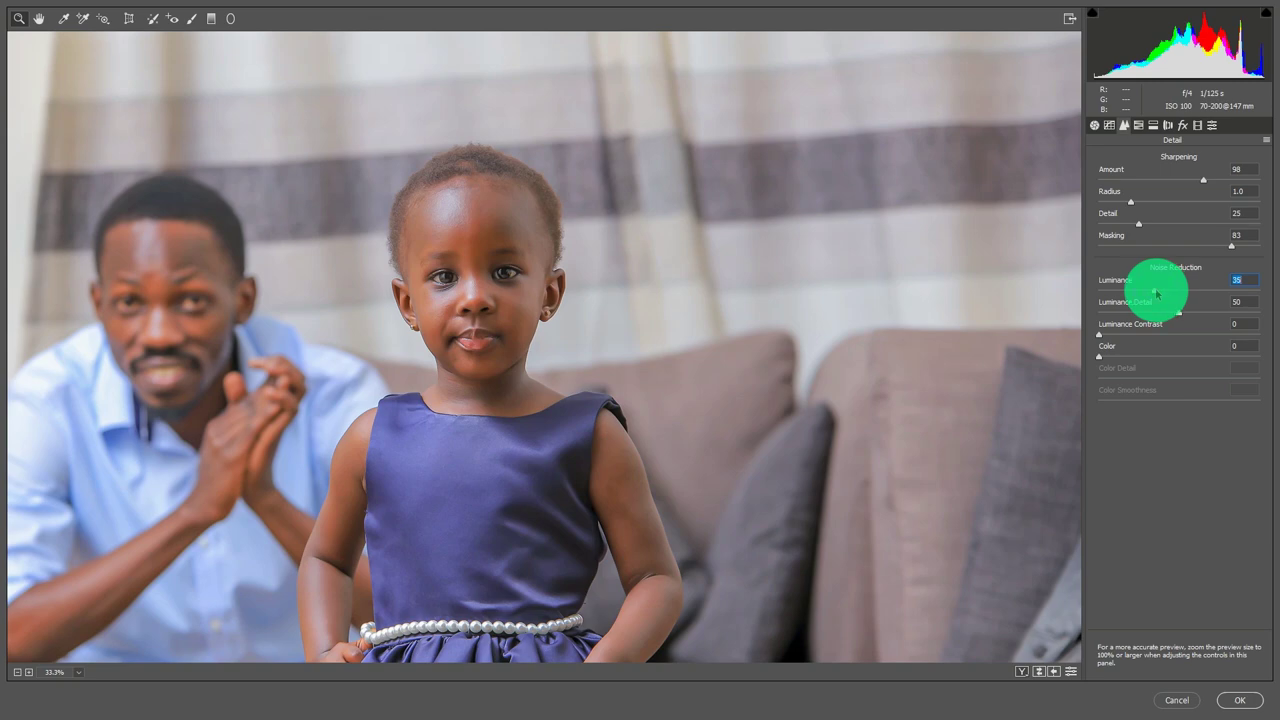
left_click_drag(1157, 292, 1156, 292)
left_click_drag(1156, 293, 1141, 293)
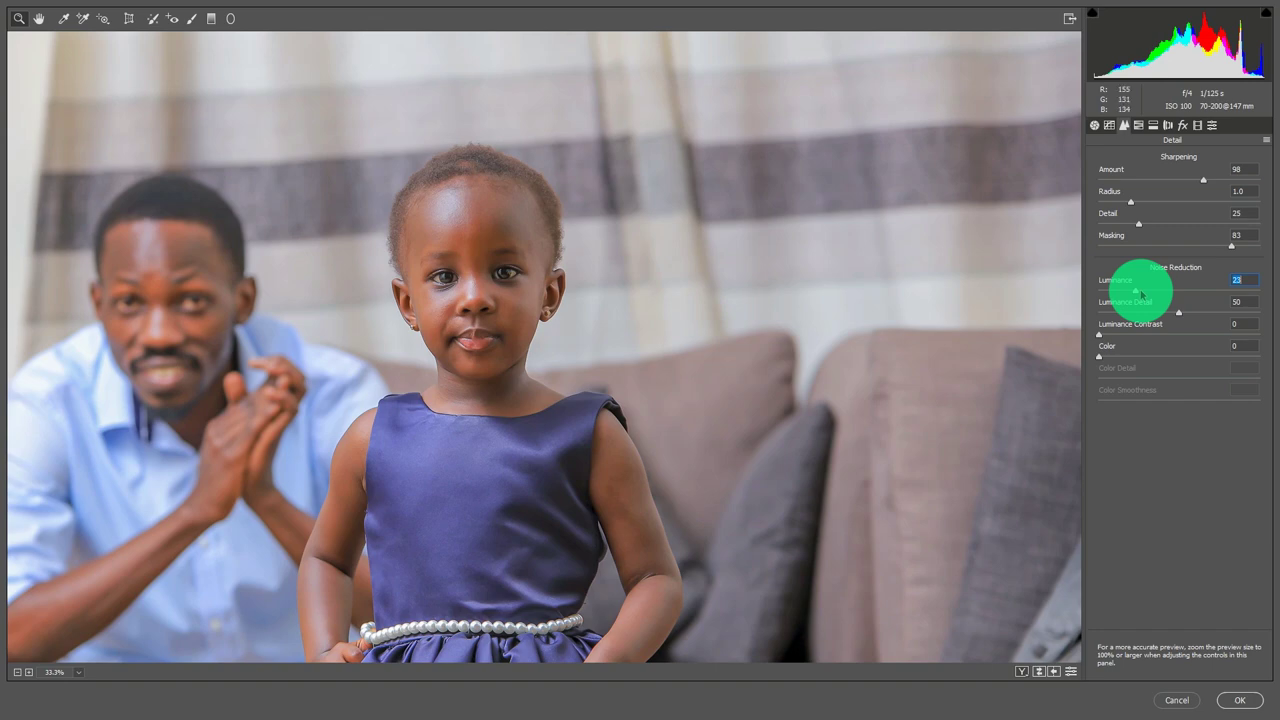
left_click(549, 300)
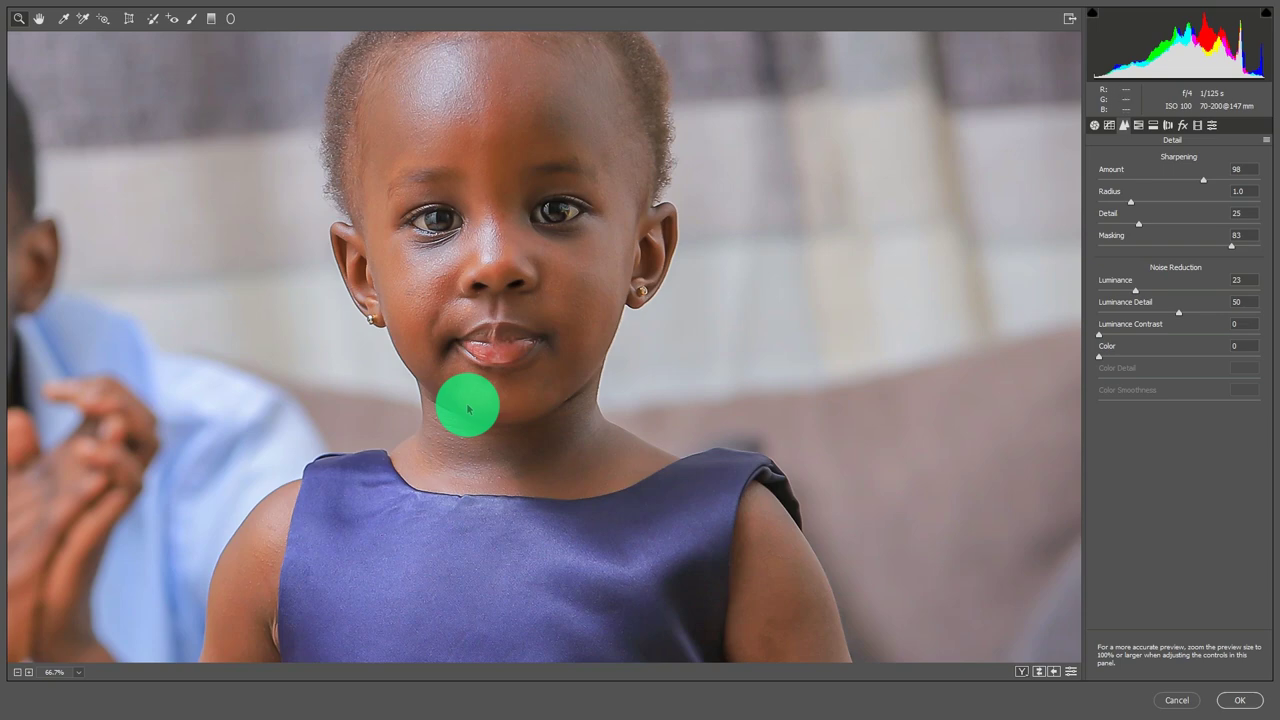
Enter a new Color noise reduction value, zoom out, and commit the Camera Raw Filter with OK.
left_click(1101, 359)
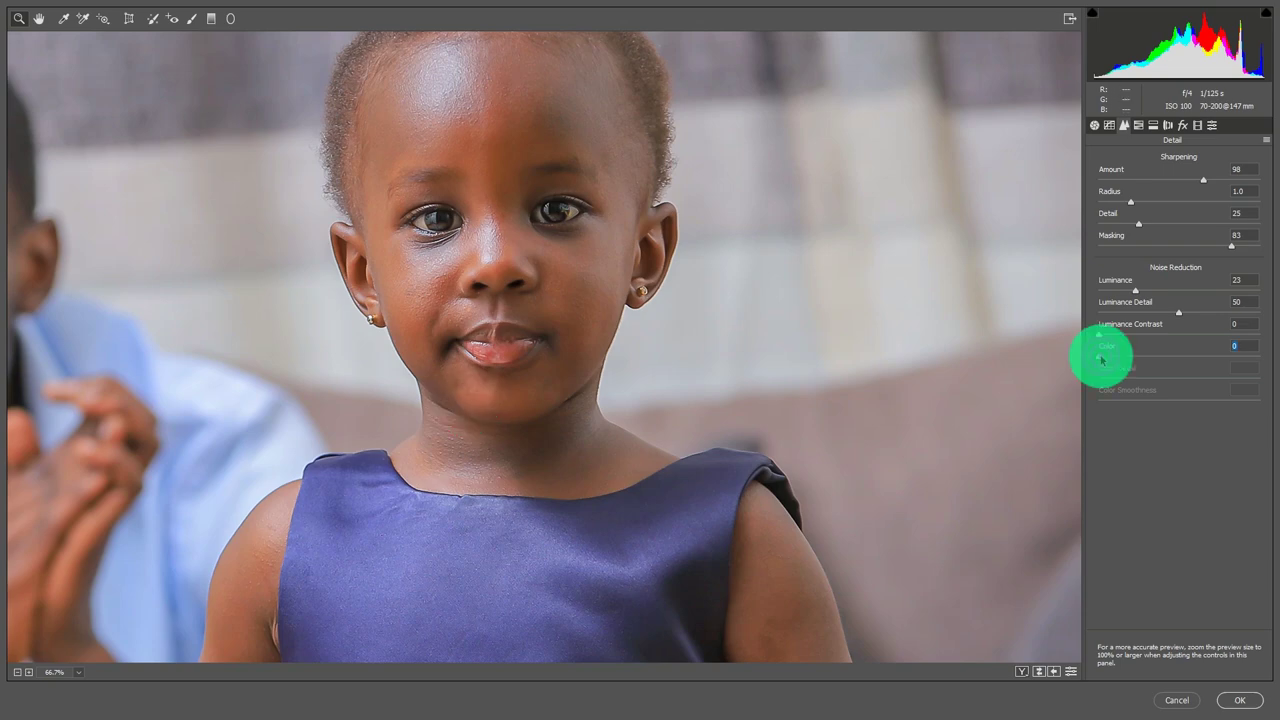
type("65")
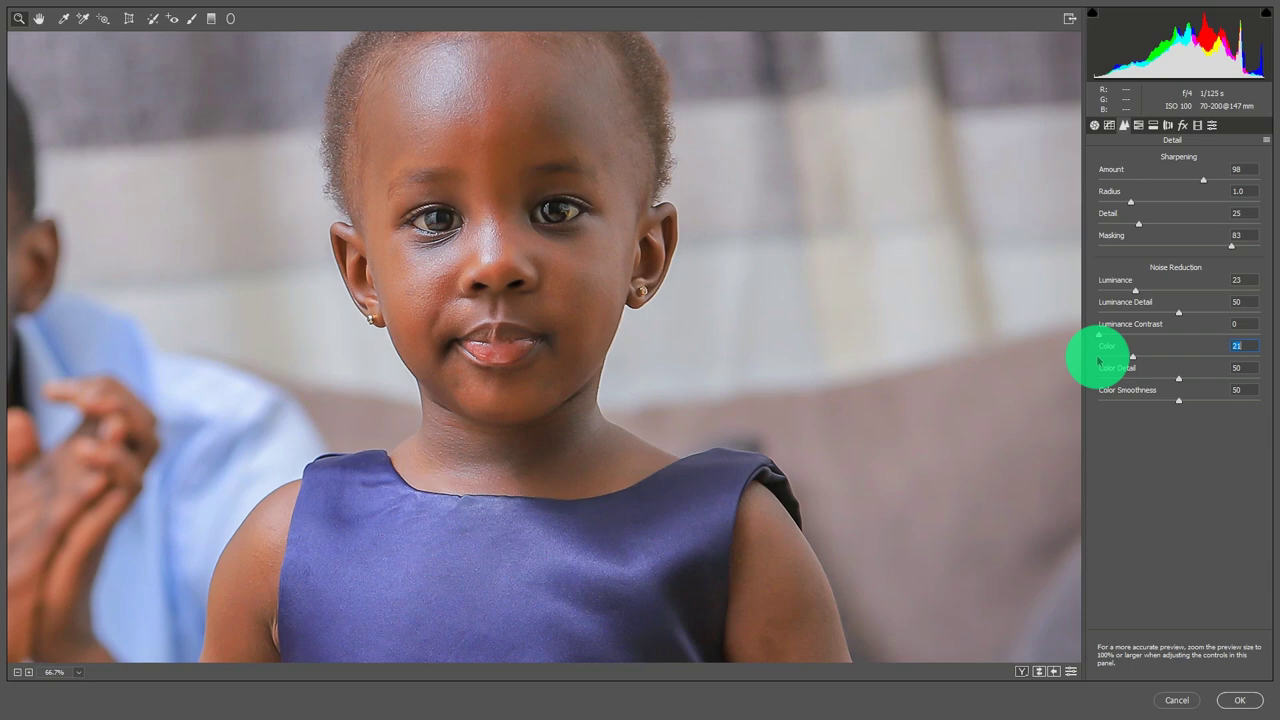
key("Return")
left_click(580, 337, "alt")
left_click(580, 337, "alt")
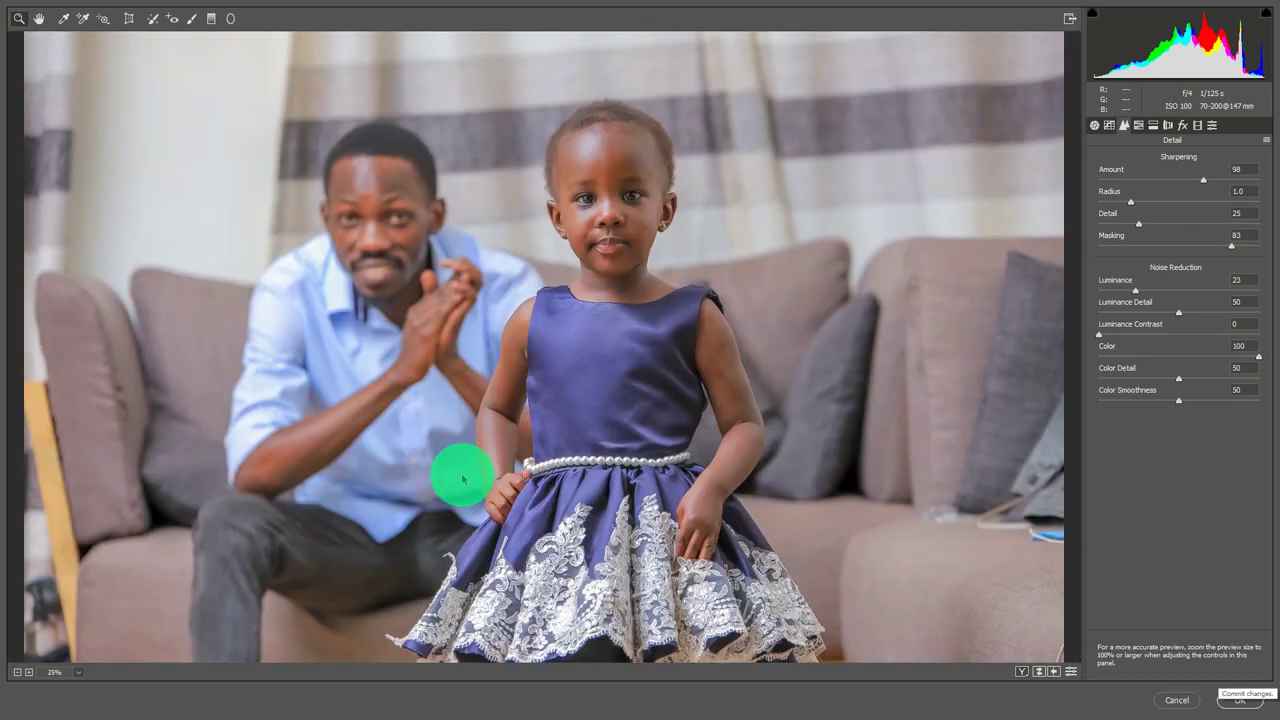
left_click(1240, 700)
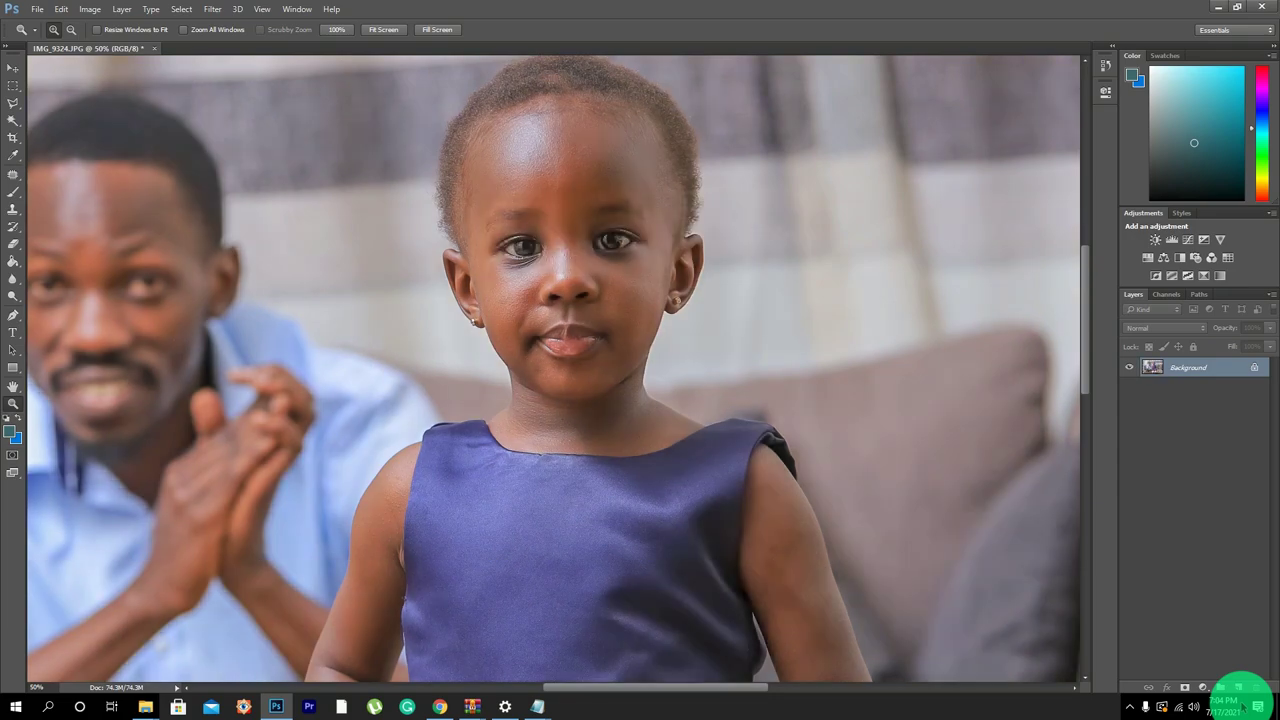
Zoom to 100% on the skirt's frayed lace hem and pick the Lasso tool.
left_click(500, 302, "alt")
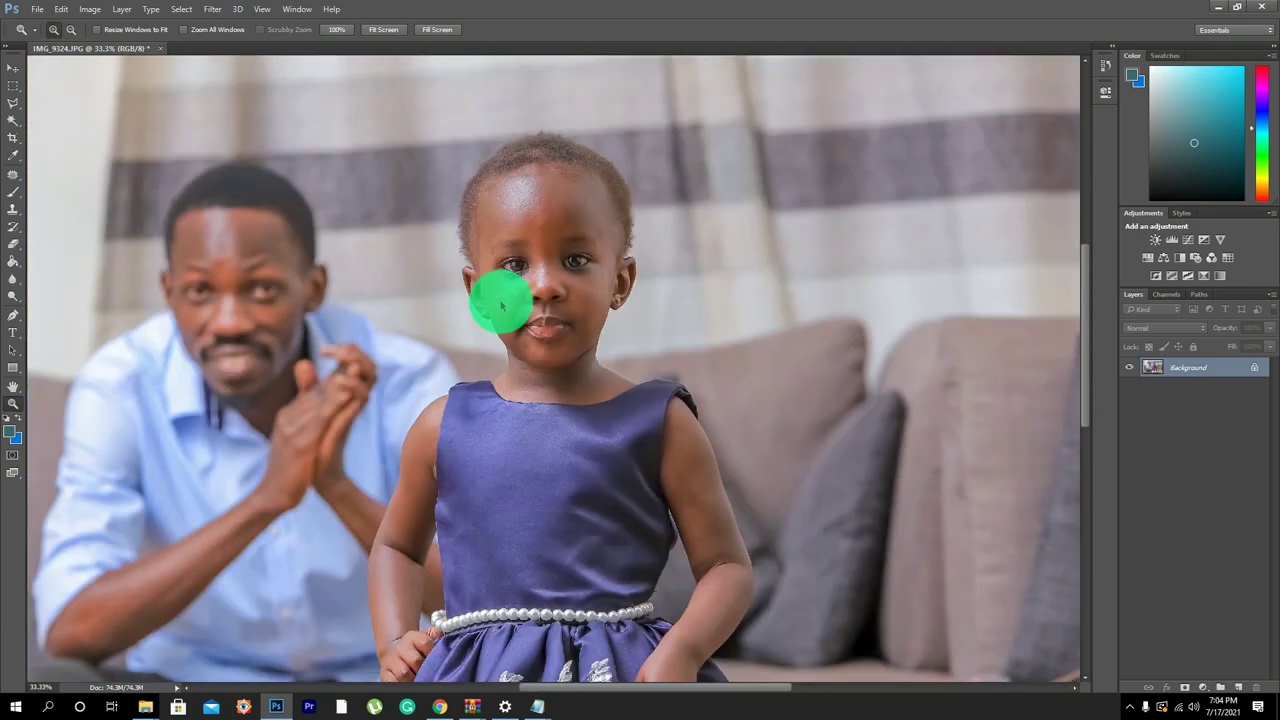
scroll(520, 429, "down", 3)
scroll(520, 429, "left", 3)
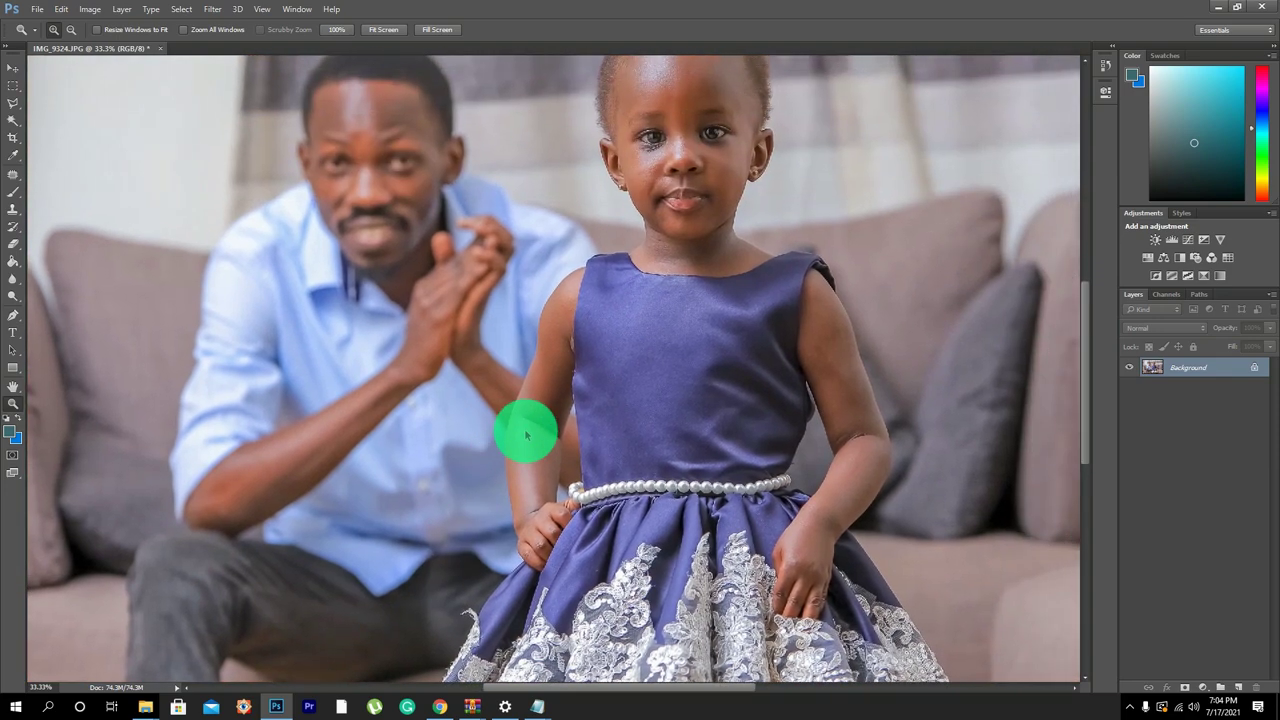
scroll(643, 432, "down", 2)
scroll(643, 432, "down", 3)
scroll(594, 334, "up", 2)
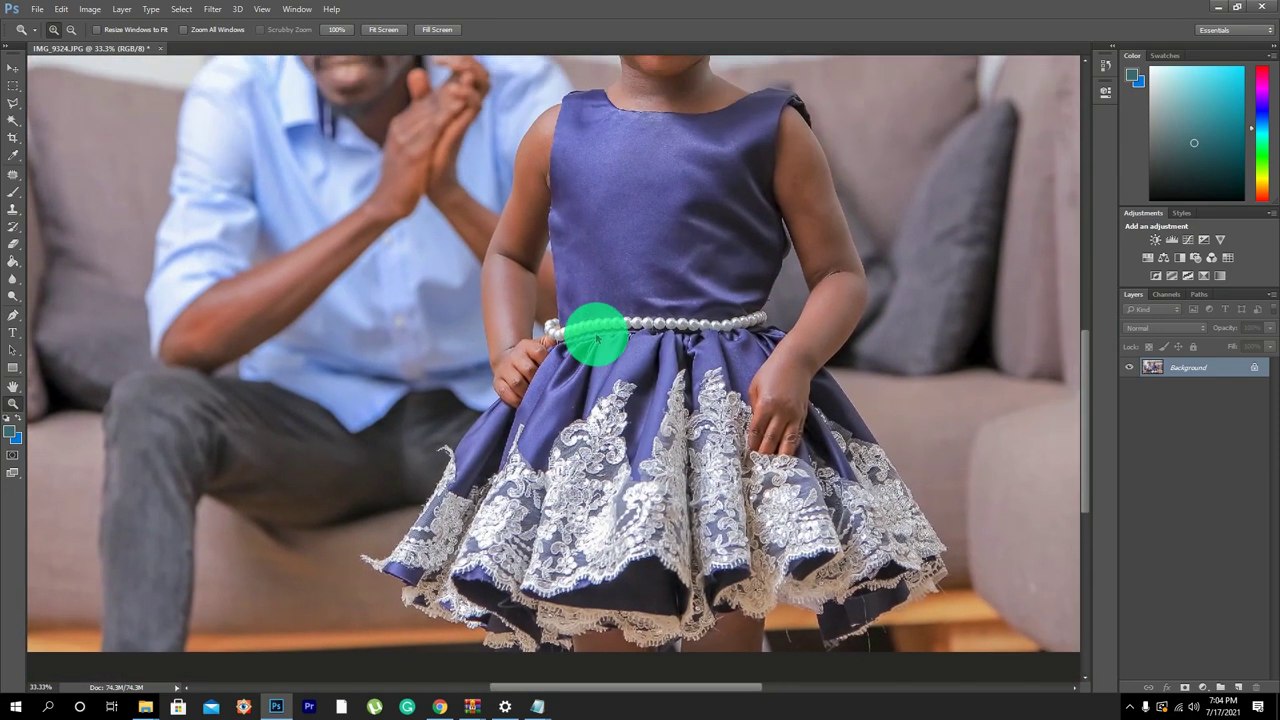
scroll(710, 266, "up", 3)
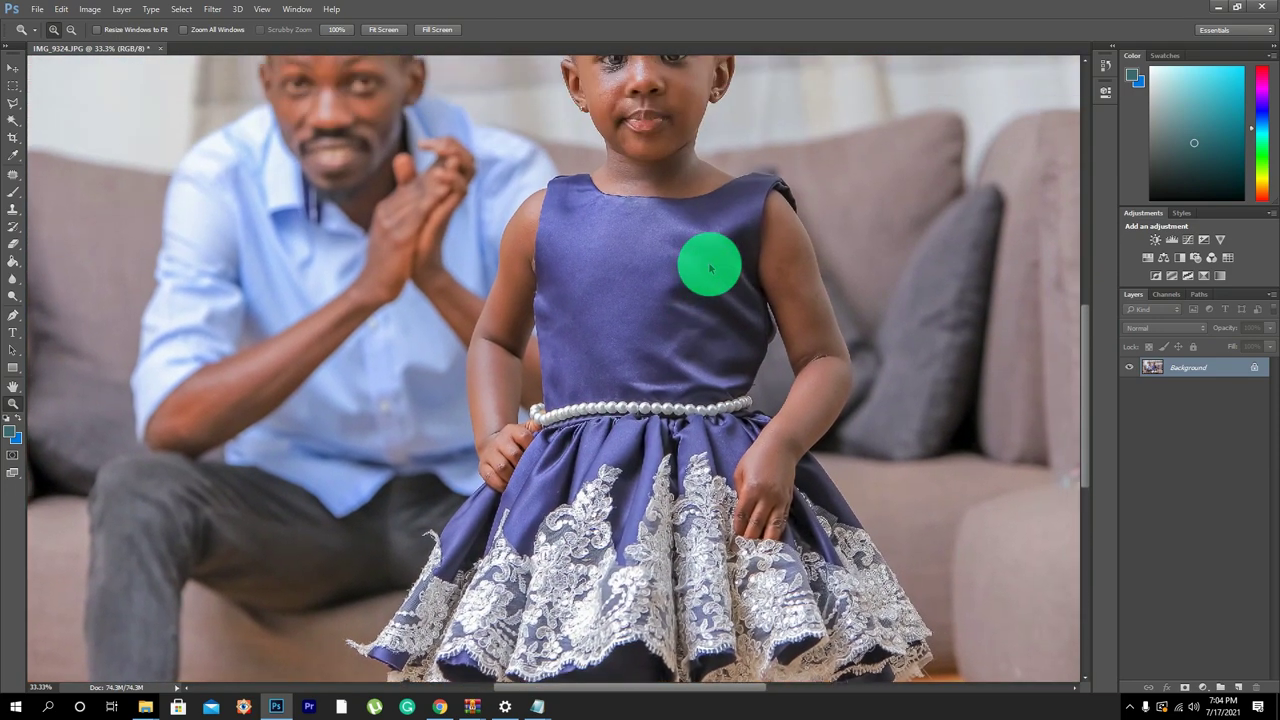
left_click(443, 602)
left_click(443, 602)
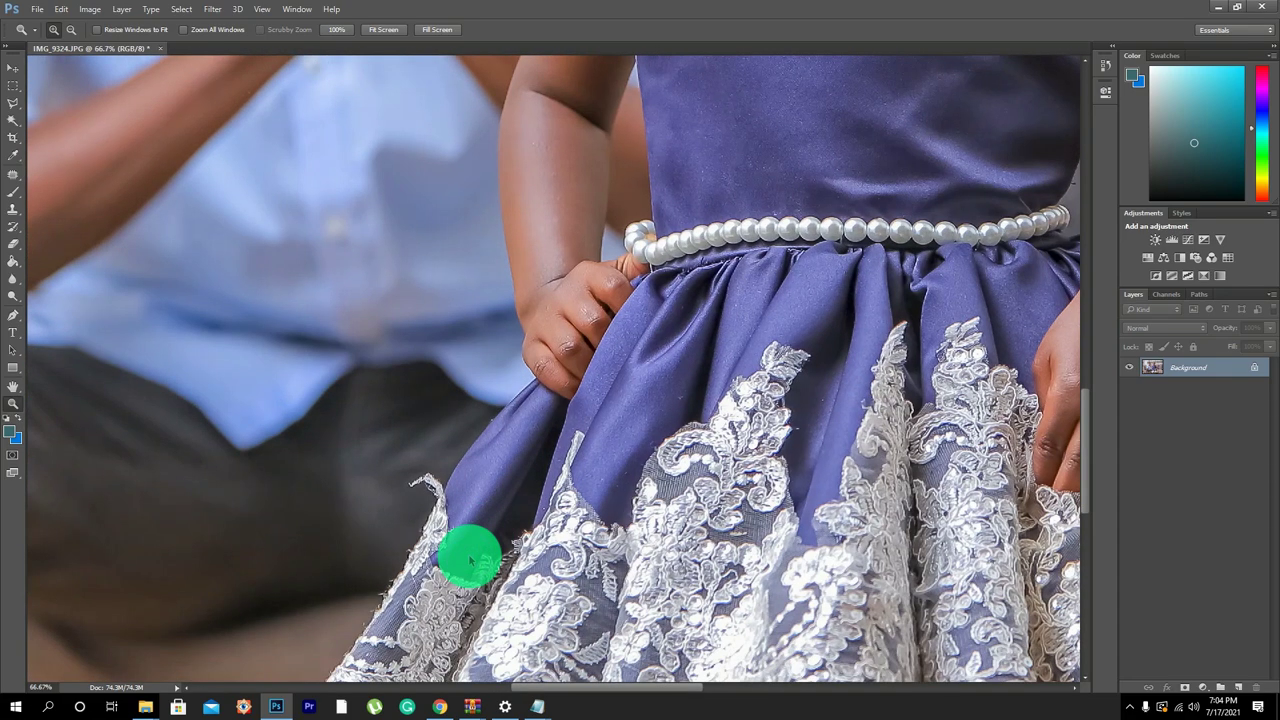
scroll(429, 351, "down", 2)
left_click(517, 380)
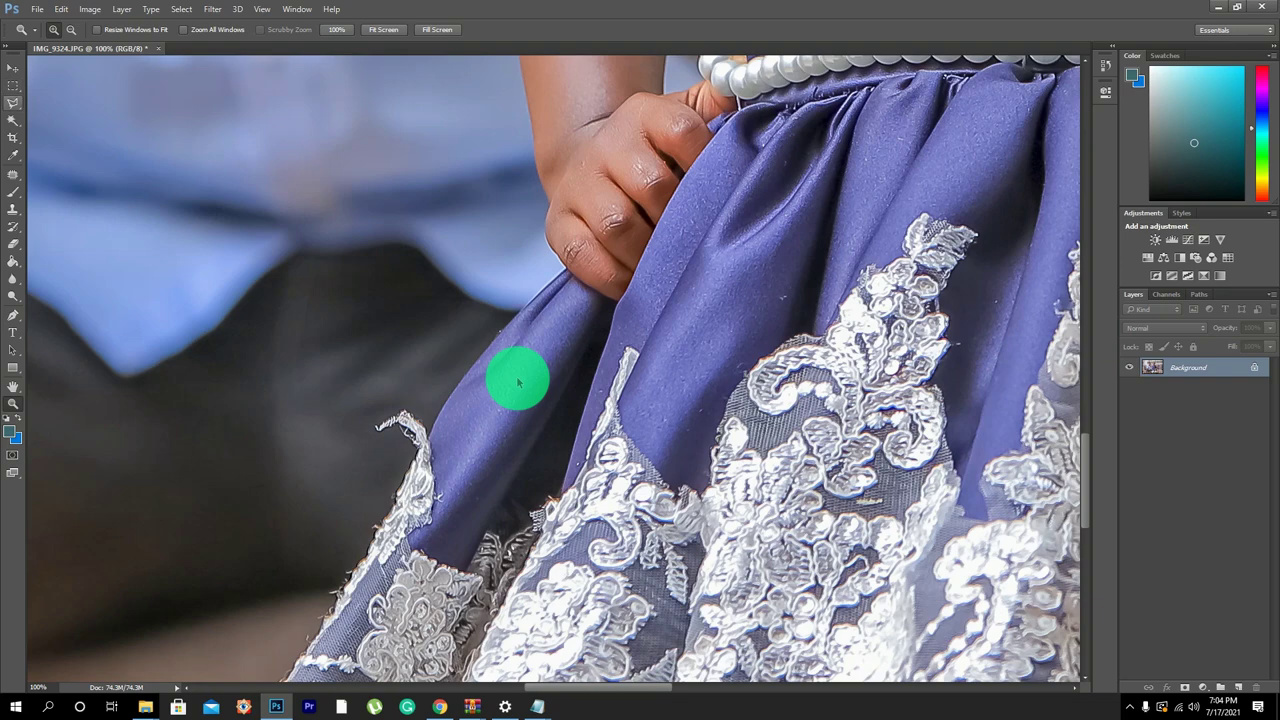
left_click(13, 102)
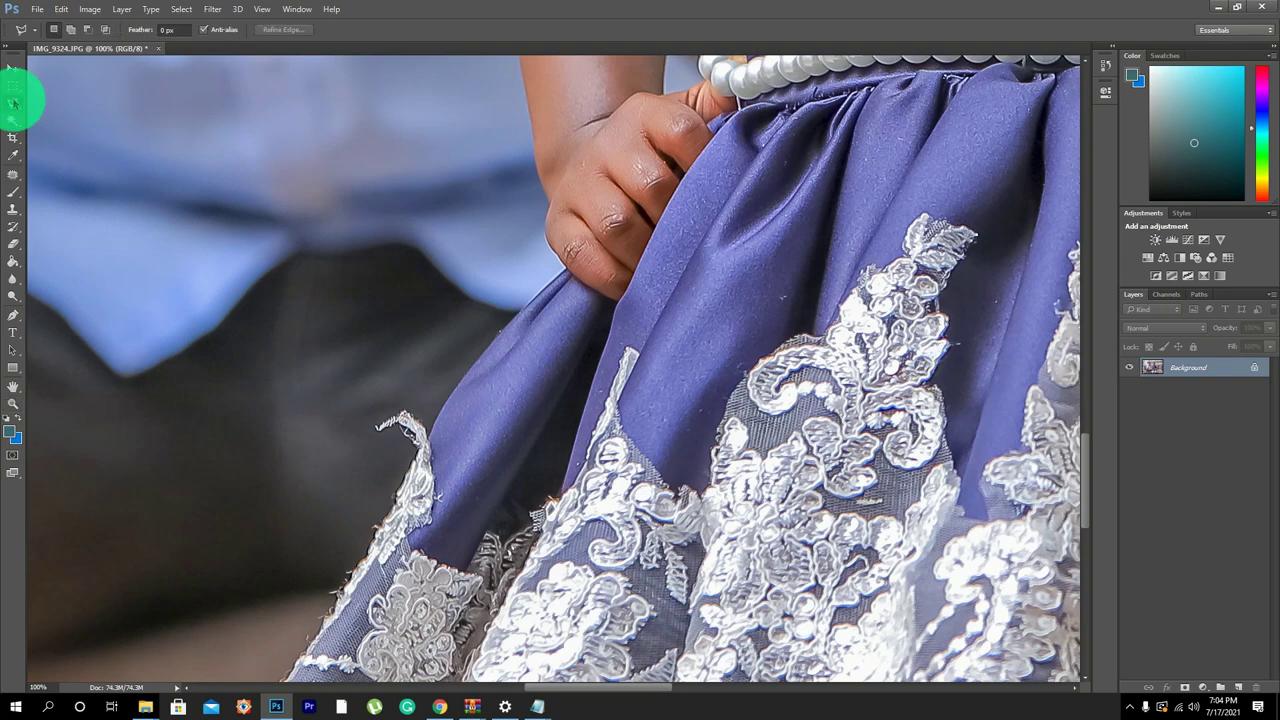
Lasso the stray thread at the skirt's left edge and Content-Aware fill it with background.
mouse_move(427, 412)
left_mouse_down()
mouse_move(375, 484)
mouse_move(324, 456)
mouse_move(318, 359)
mouse_move(339, 282)
mouse_move(410, 230)
mouse_move(460, 229)
mouse_move(496, 258)
mouse_move(498, 293)
mouse_move(436, 420)
left_mouse_up()
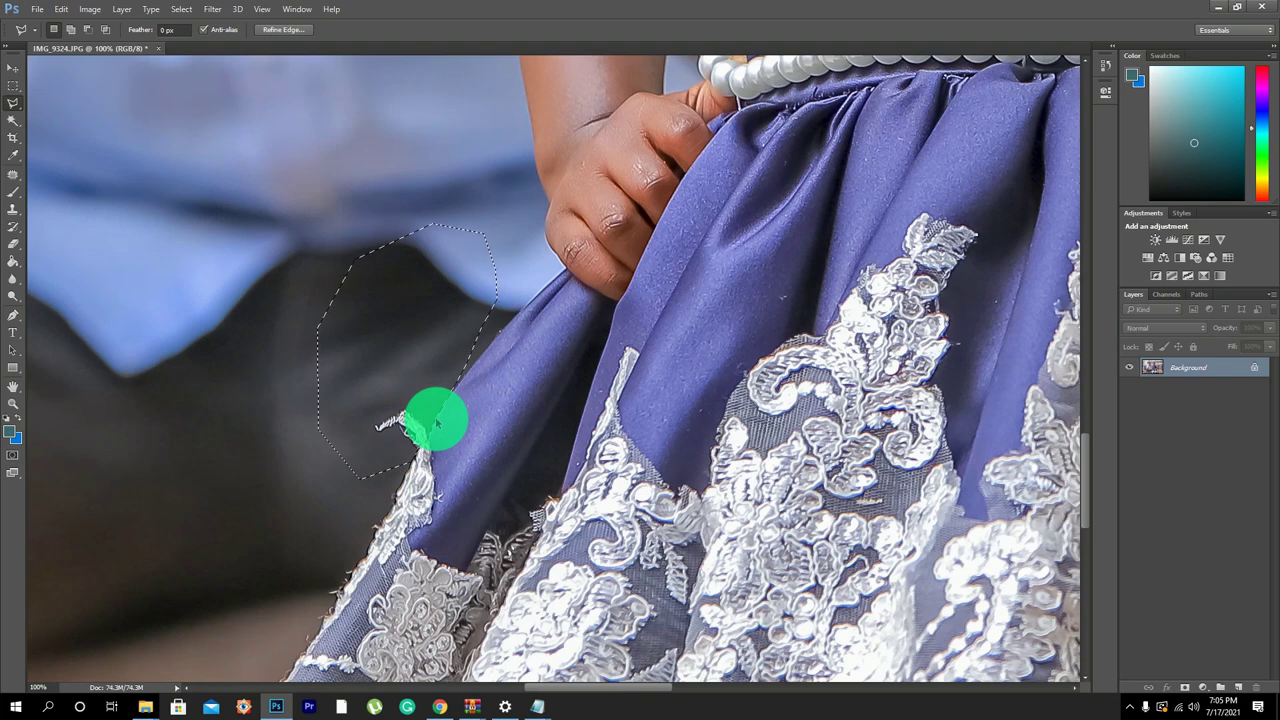
right_click(436, 420)
left_click(545, 350)
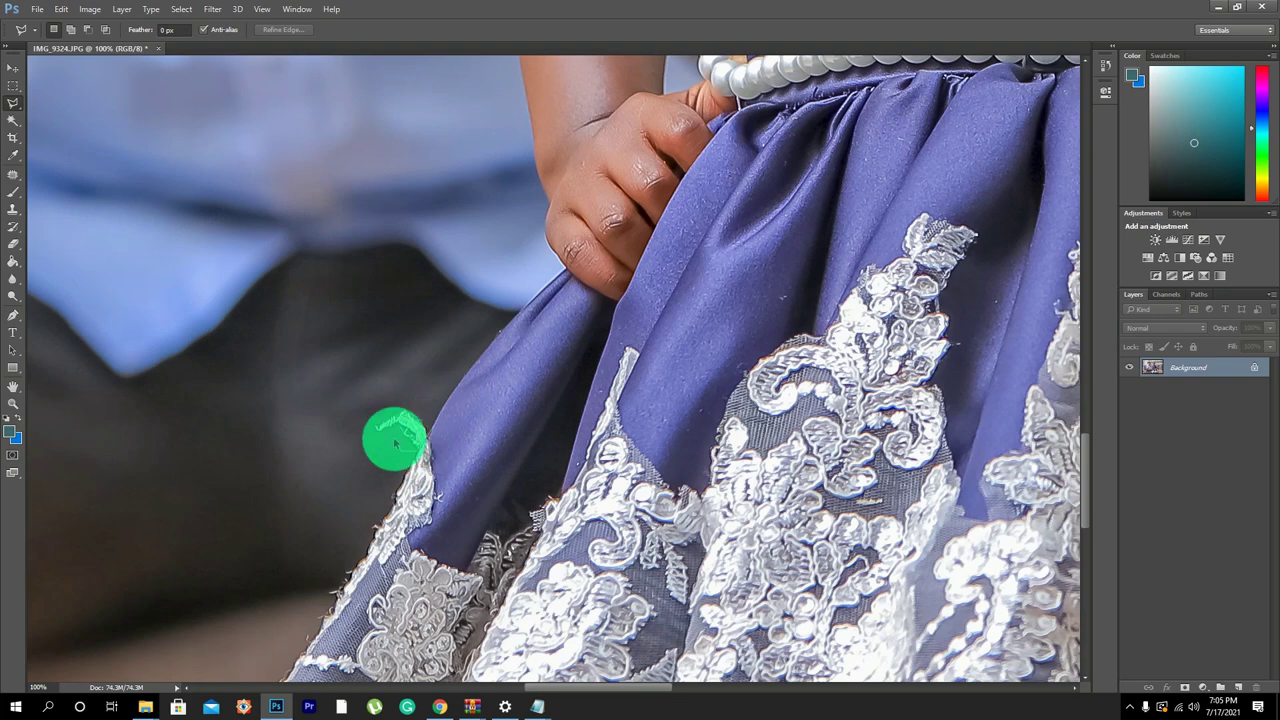
mouse_move(380, 443)
left_mouse_down()
mouse_move(360, 414)
mouse_move(400, 391)
mouse_move(432, 430)
left_mouse_up()
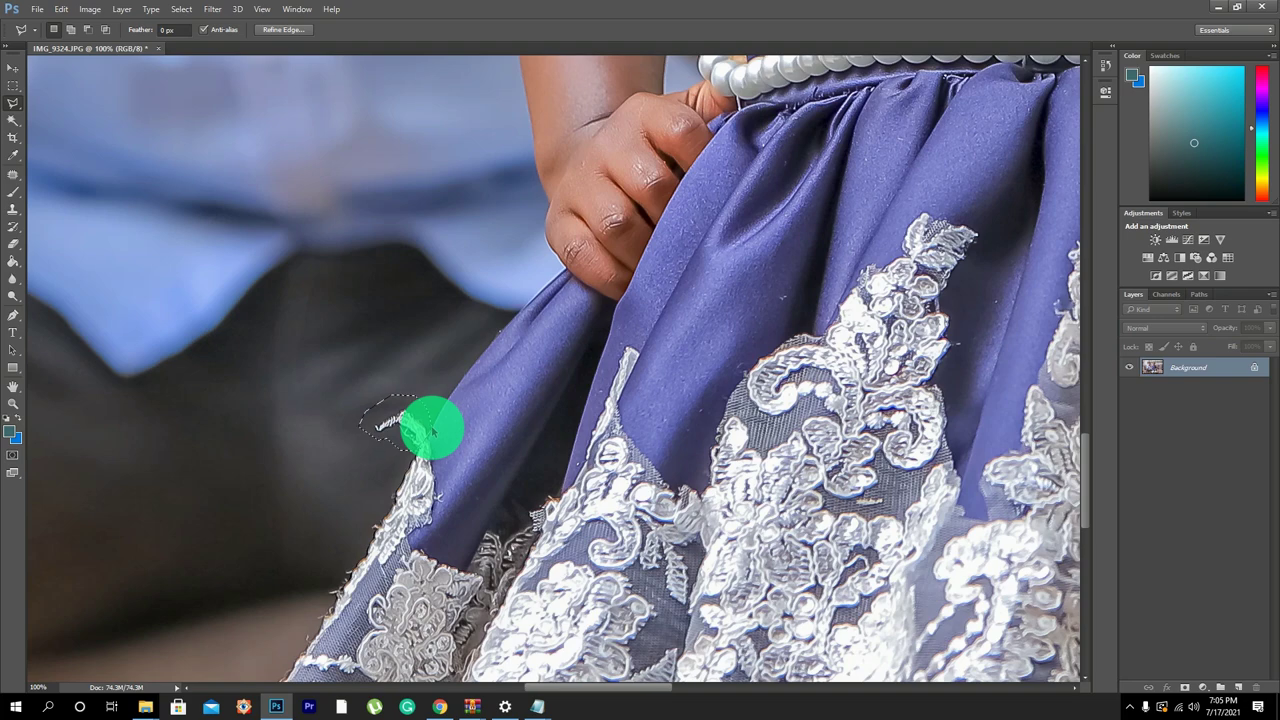
right_click(432, 430)
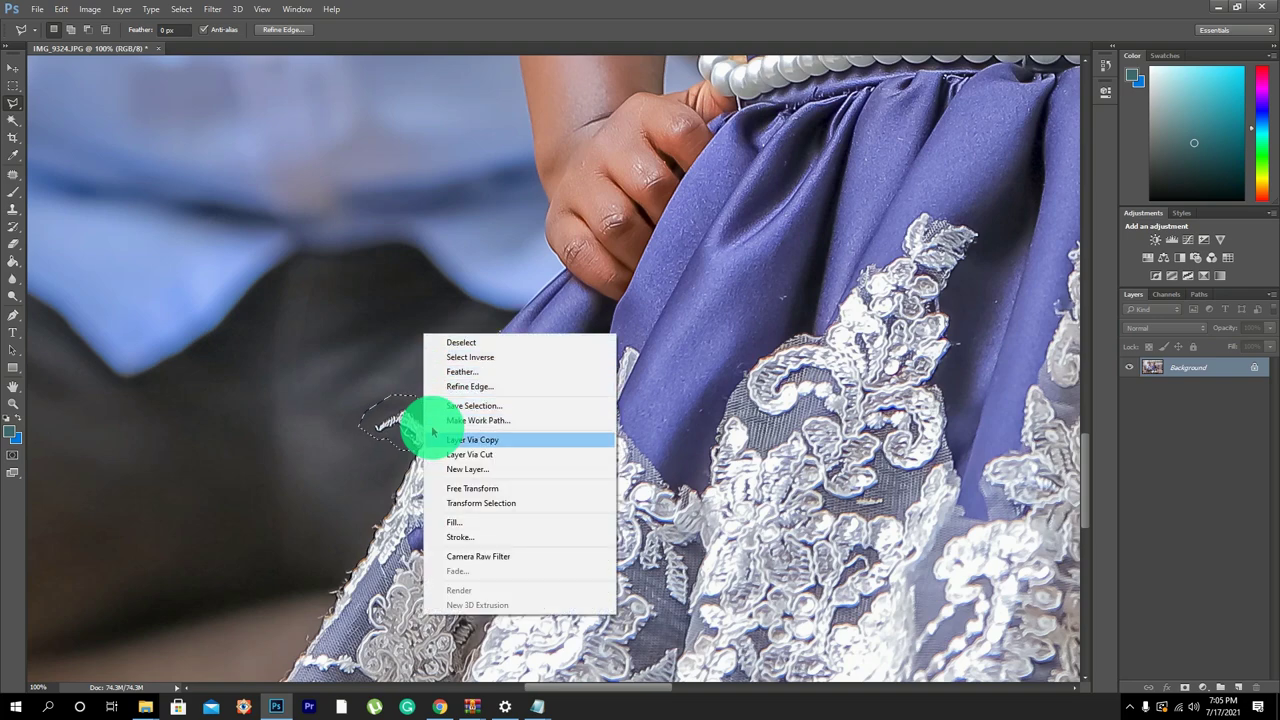
left_click(499, 522)
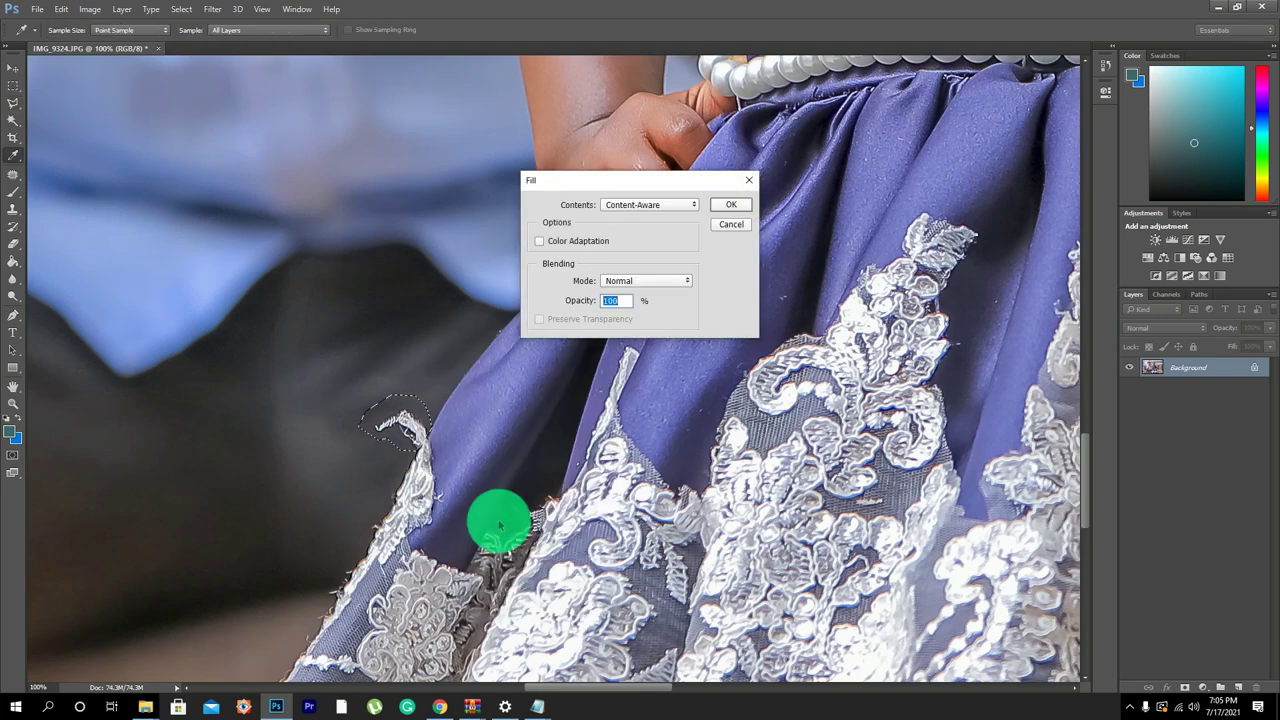
left_click(692, 204)
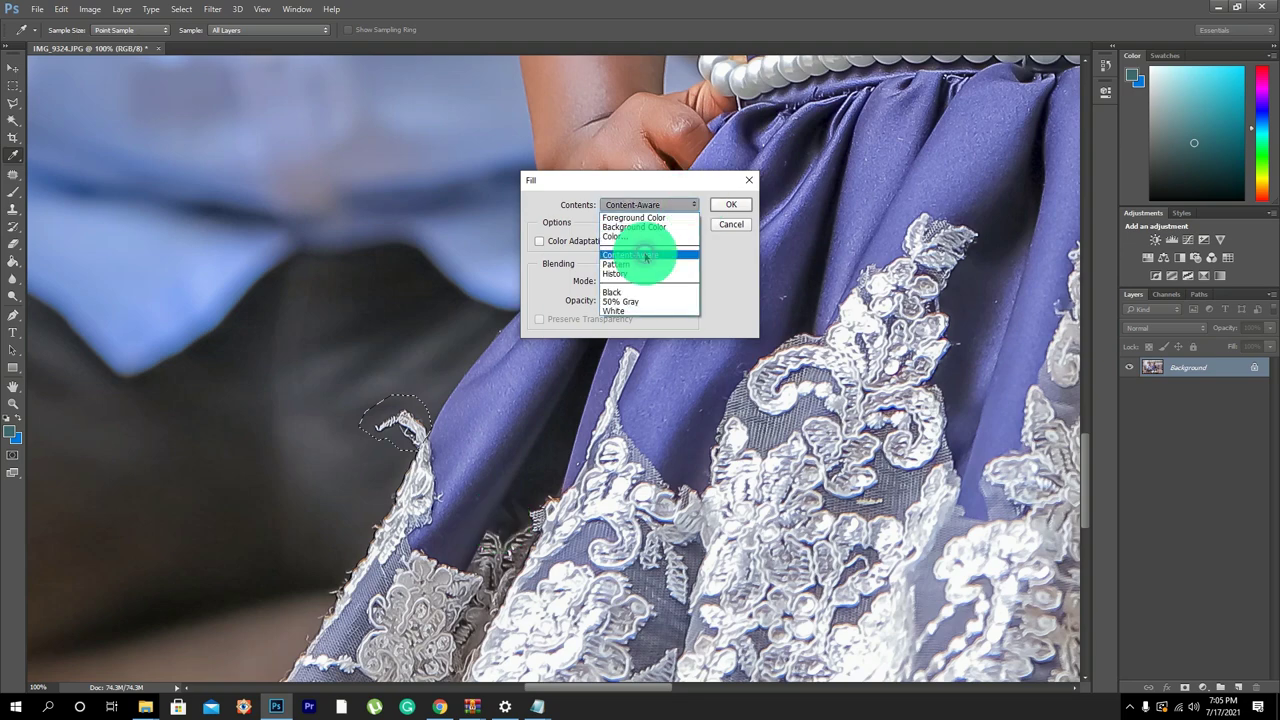
left_click(645, 256)
left_click(728, 204)
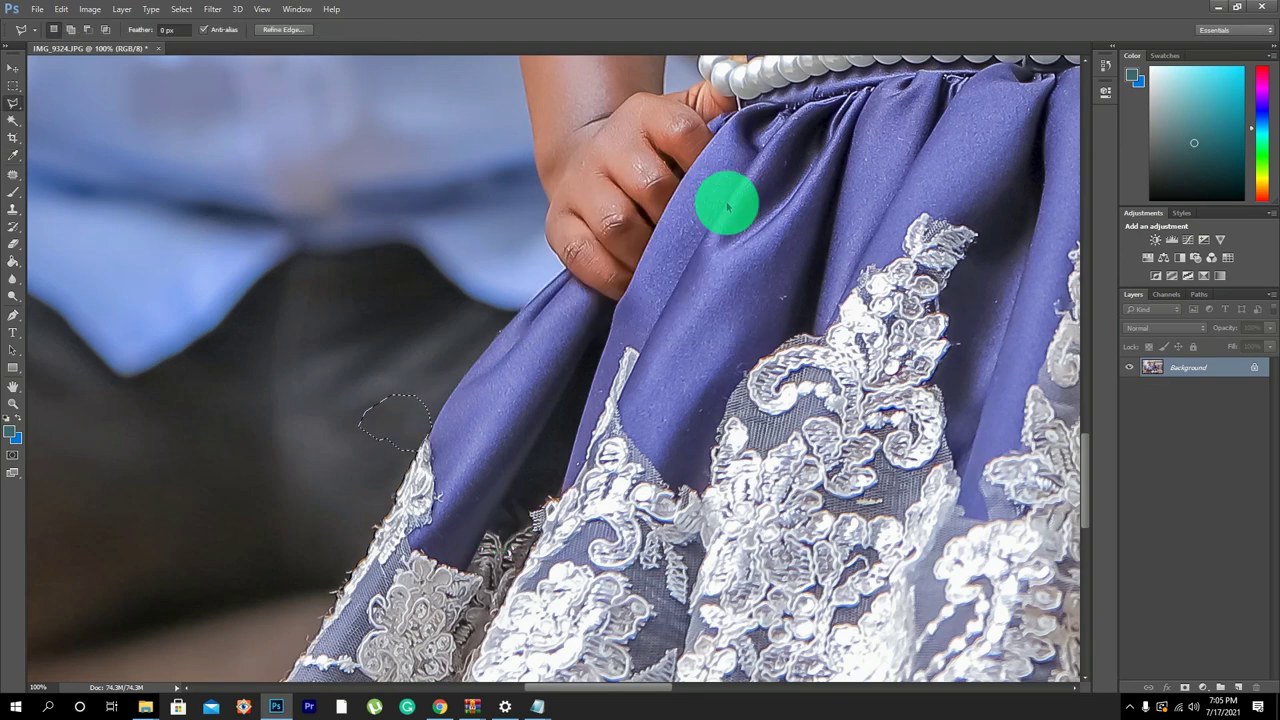
Lasso the frayed lace tip at the hem and Content-Aware fill it away.
scroll(514, 486, "down", 5)
scroll(514, 486, "left", 4)
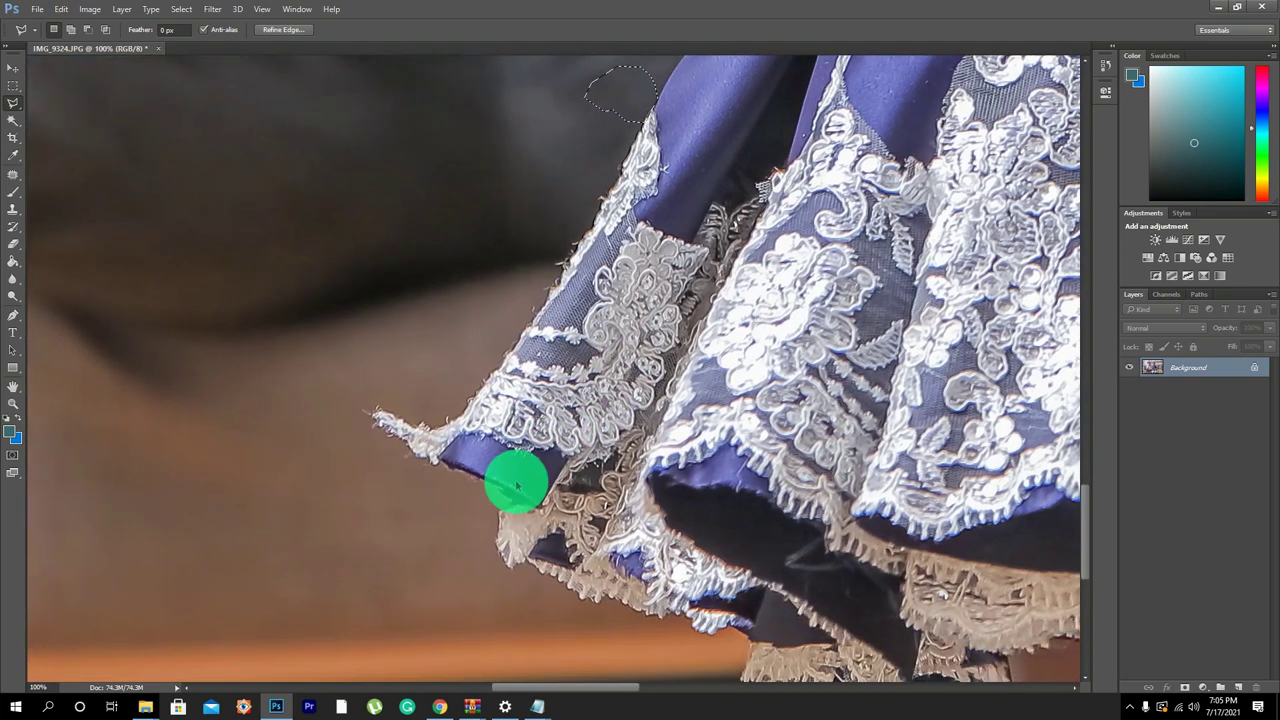
scroll(507, 338, "down", 2)
scroll(507, 338, "left", 3)
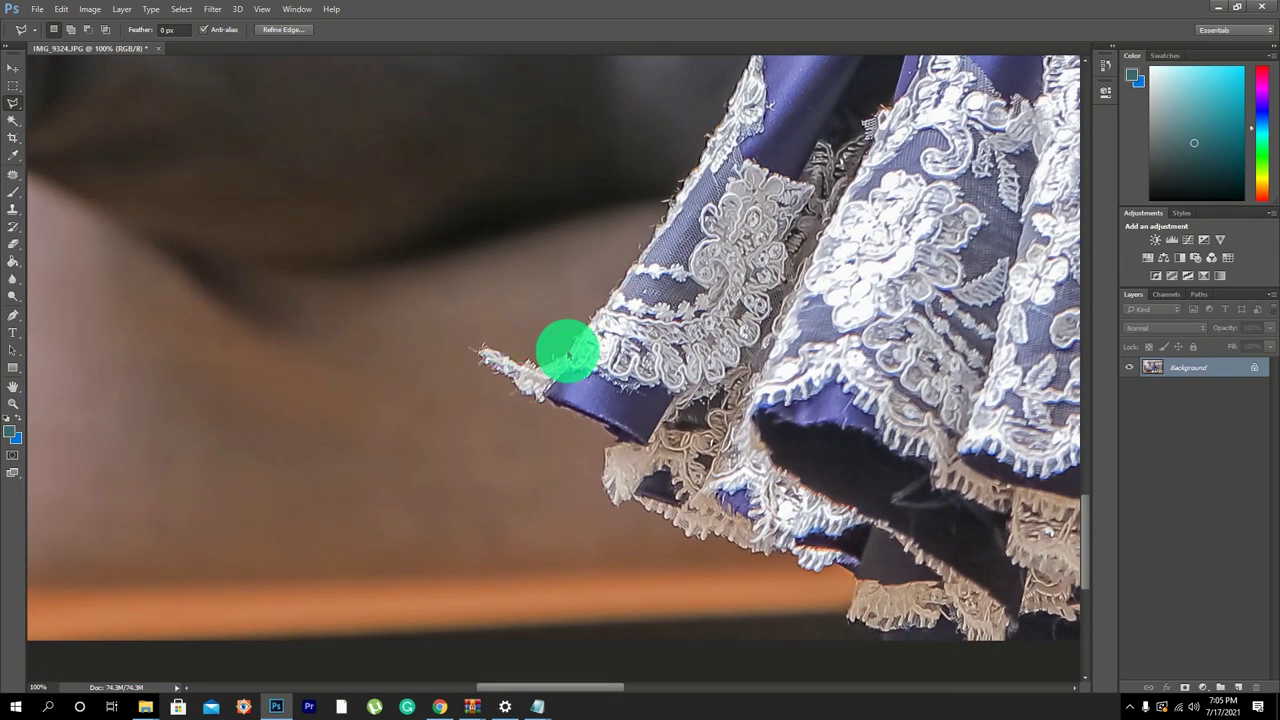
mouse_move(567, 352)
left_mouse_down()
mouse_move(538, 411)
mouse_move(510, 412)
mouse_move(476, 391)
mouse_move(449, 344)
mouse_move(480, 314)
mouse_move(537, 343)
left_mouse_up()
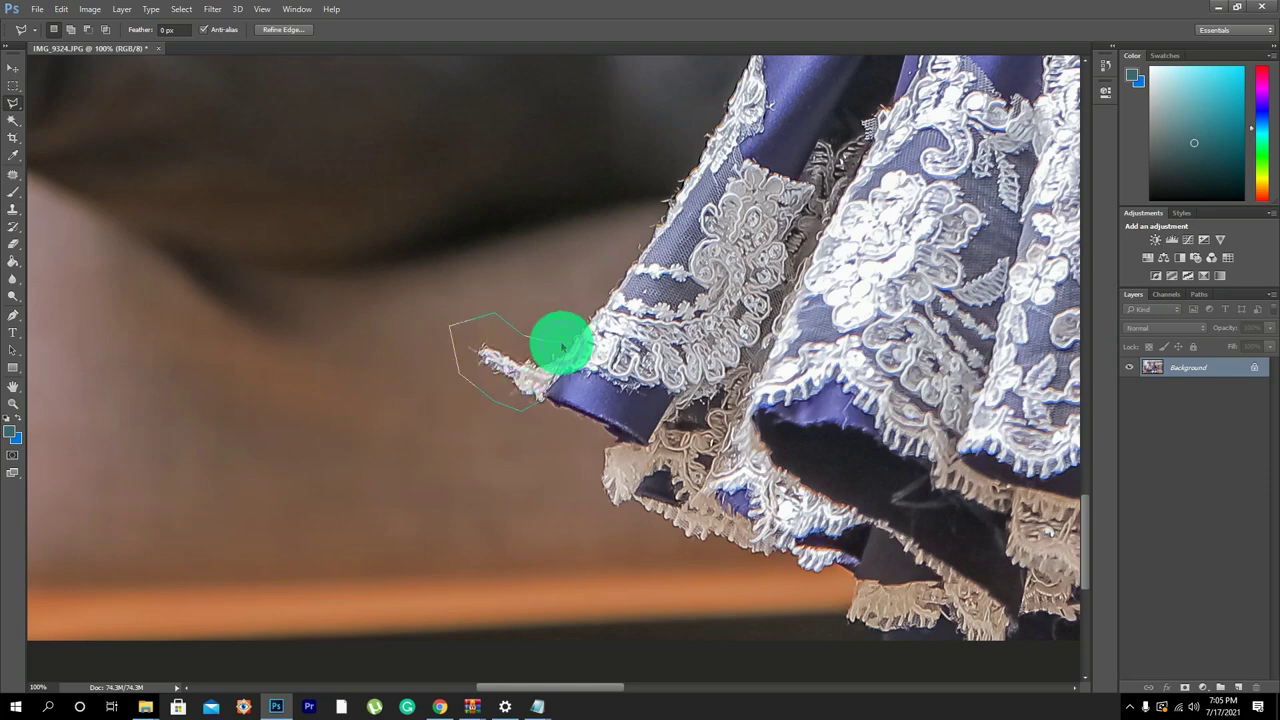
right_click(567, 350)
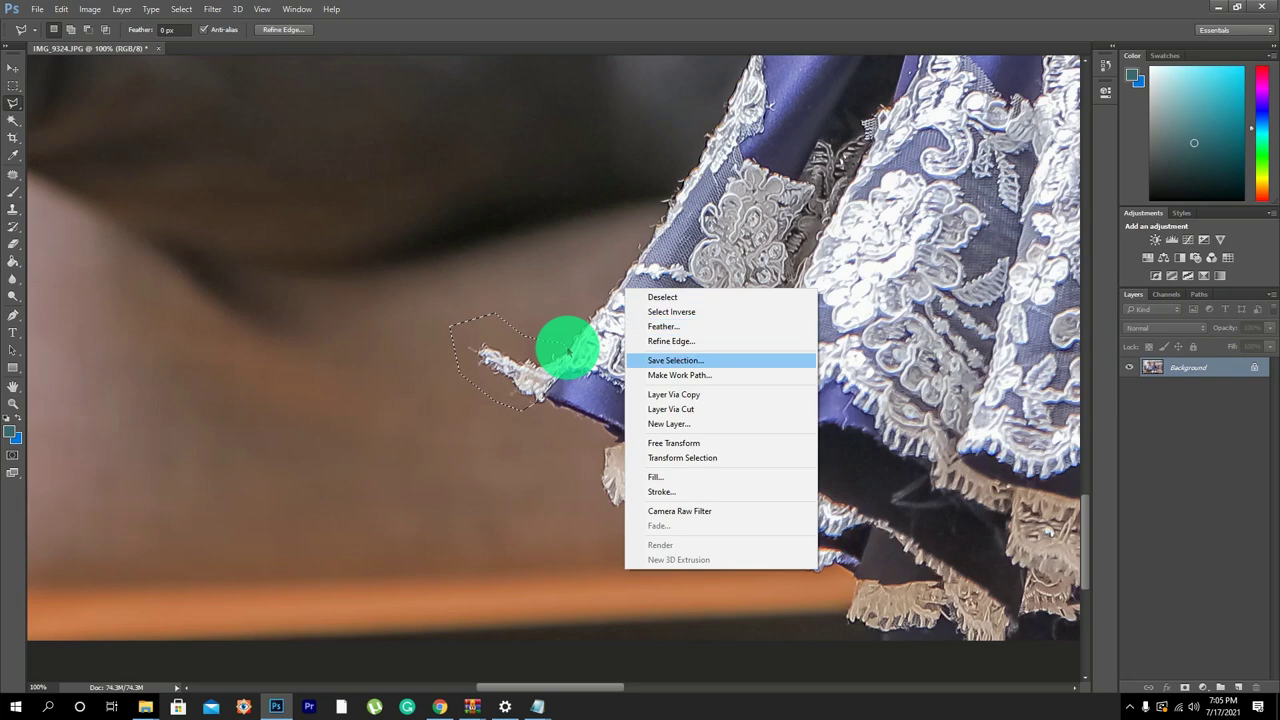
left_click(665, 480)
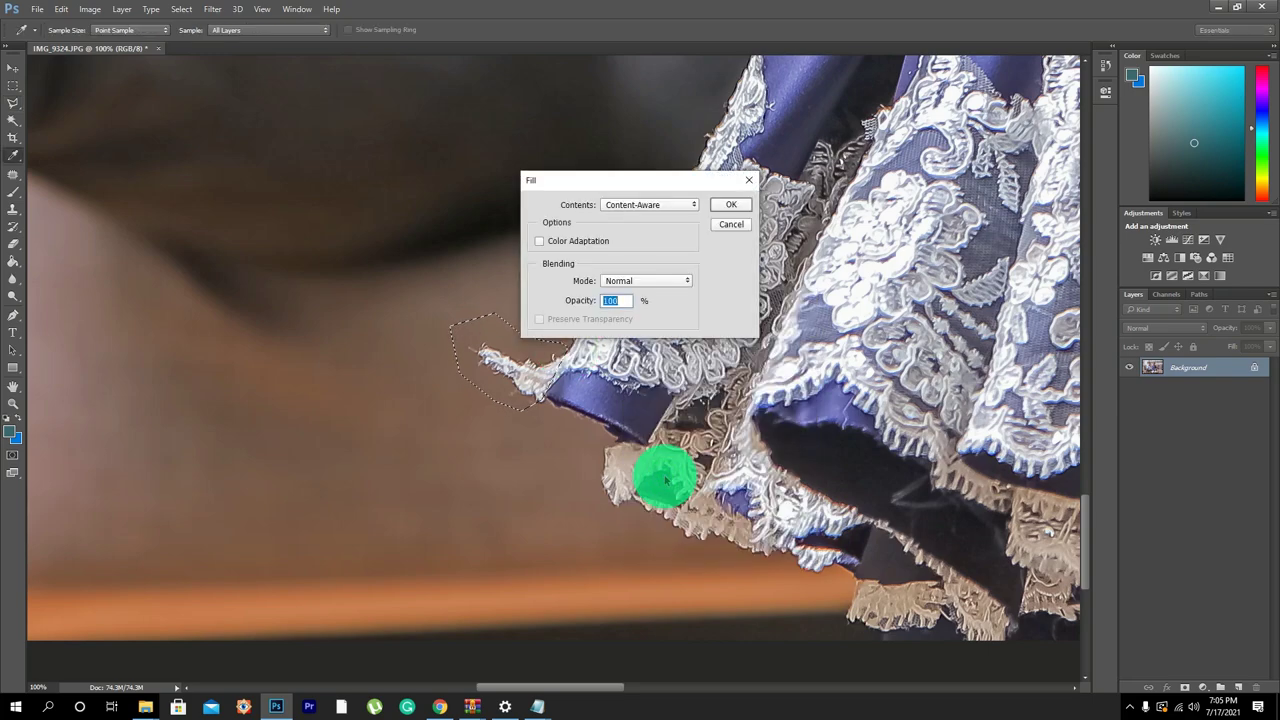
left_click(686, 204)
left_click(651, 251)
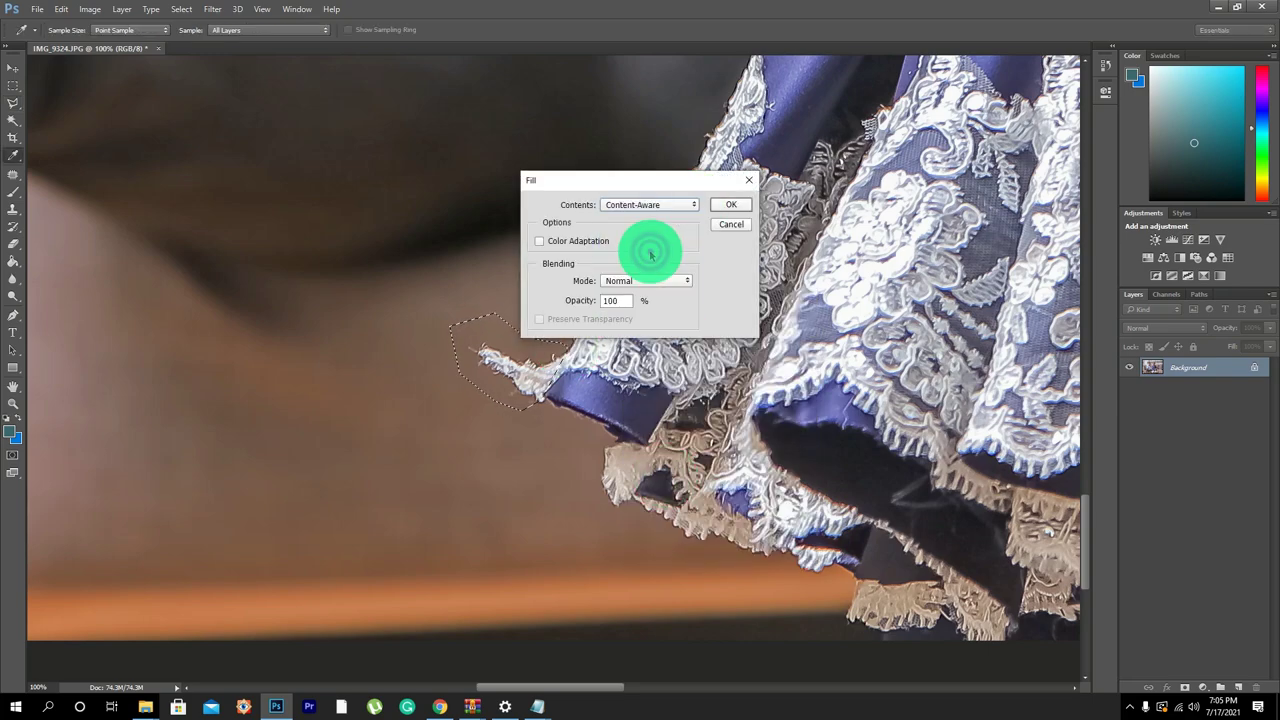
left_click(729, 204)
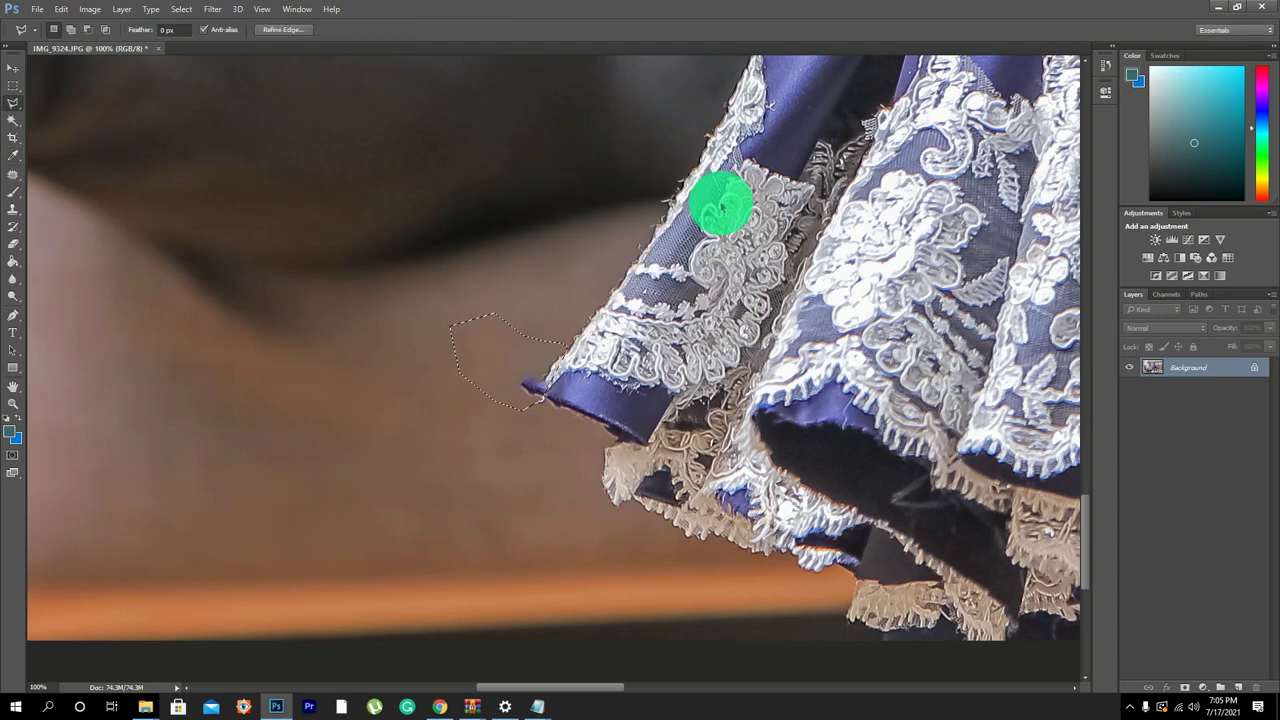
Drop the selection, then lasso and Content-Aware fill the stray thread beside the hem.
key("s")
left_click(13, 208)
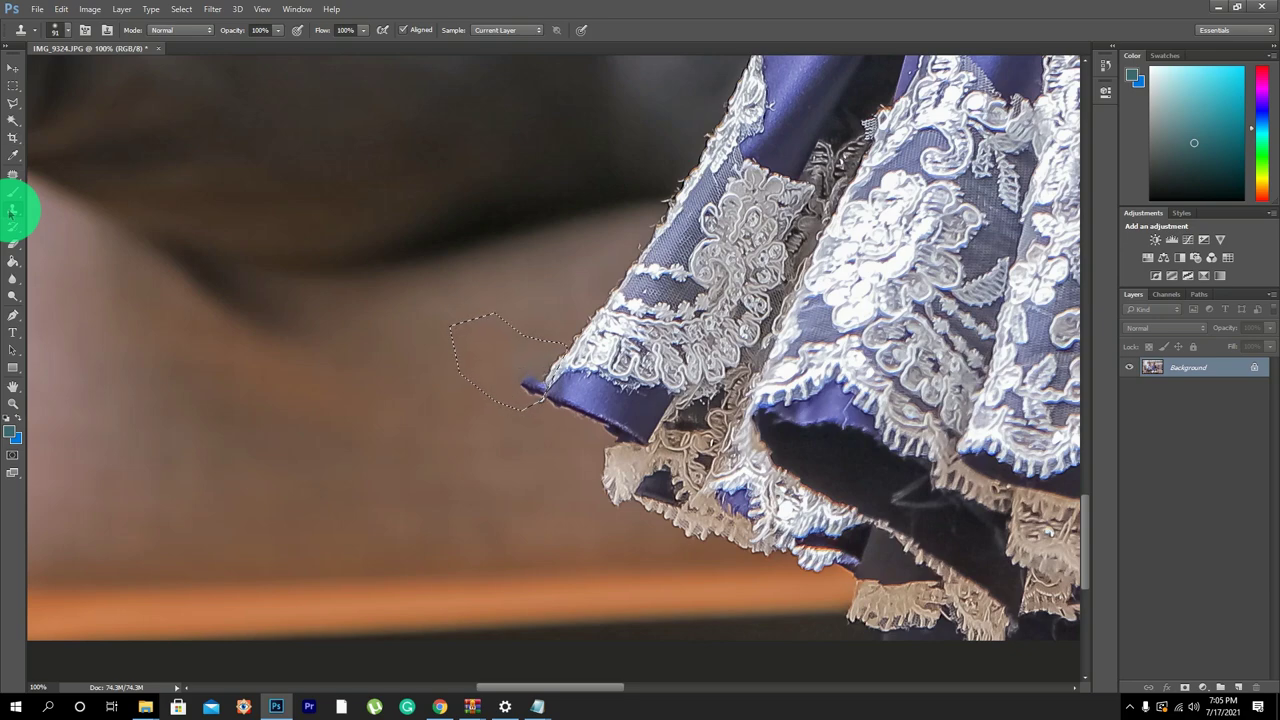
left_click(13, 103)
right_click(564, 232)
left_click(628, 242)
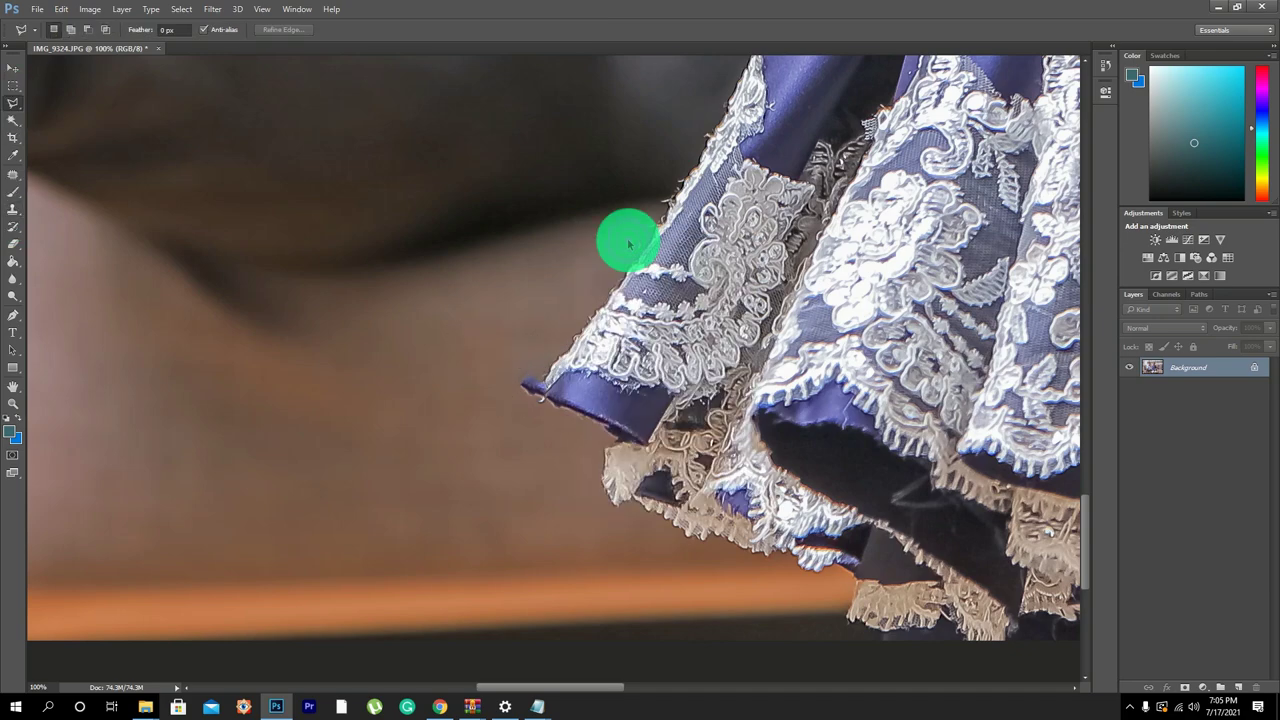
left_click(546, 372)
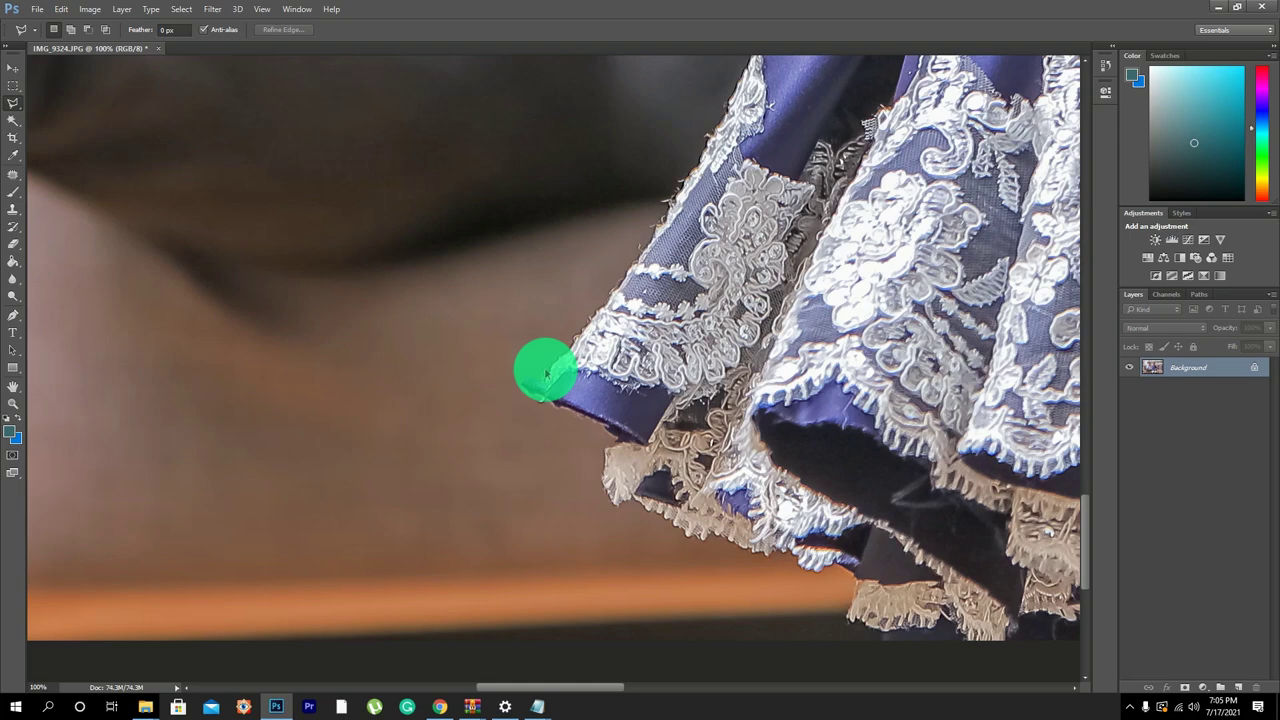
mouse_move(546, 372)
left_mouse_down()
mouse_move(541, 388)
mouse_move(504, 396)
mouse_move(498, 384)
mouse_move(545, 373)
left_mouse_up()
right_click(545, 373)
left_click(583, 491)
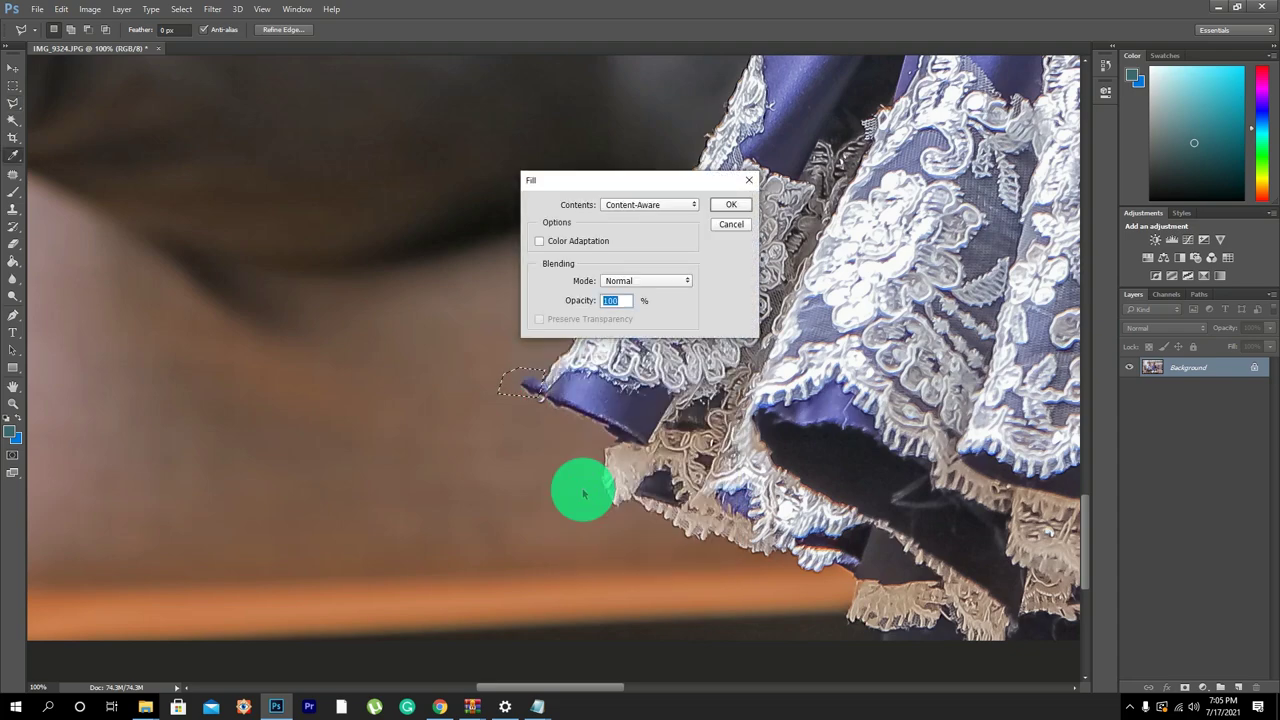
left_click(719, 205)
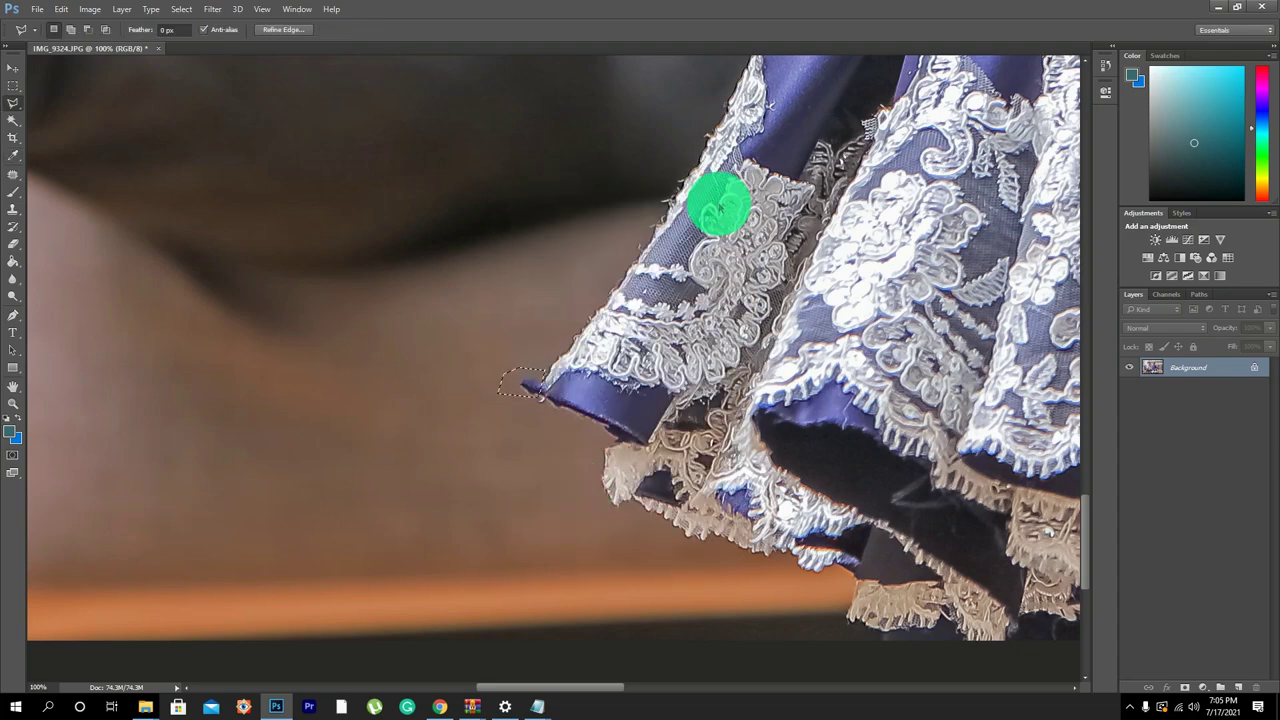
Clear the selection and polygon-outline the background area left of the hem.
right_click(517, 329)
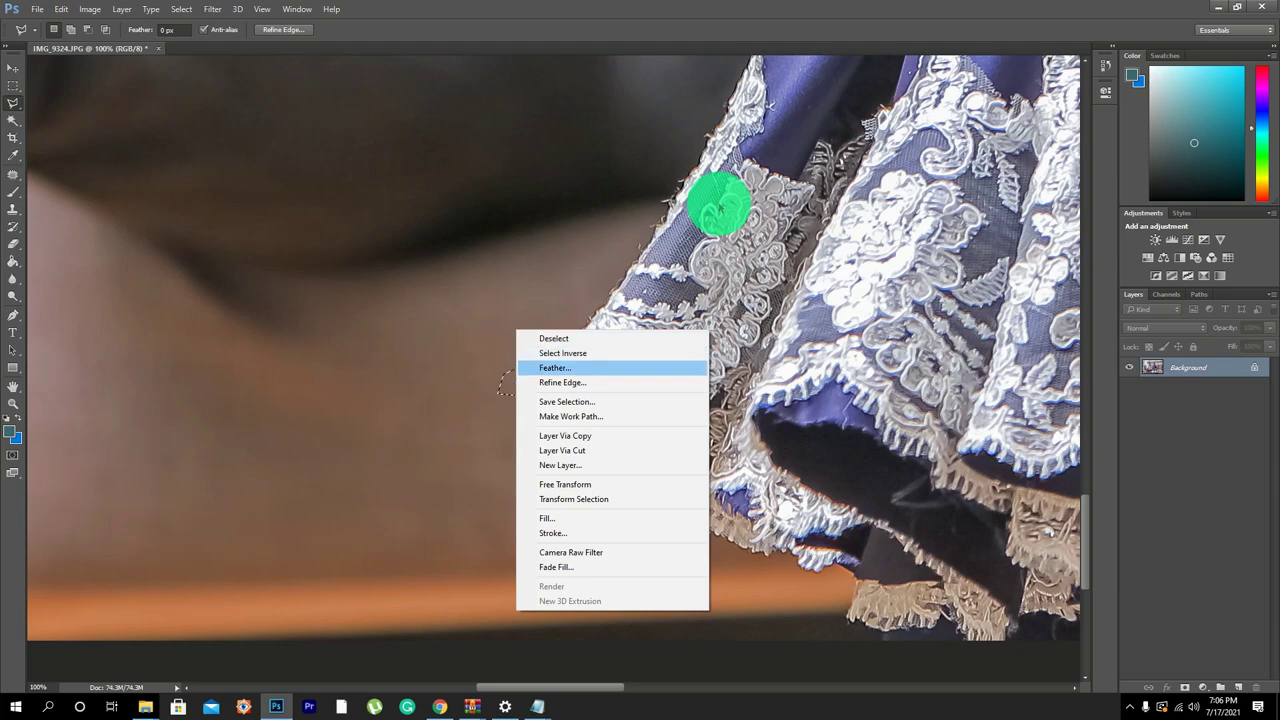
left_click(585, 352)
right_click(536, 334)
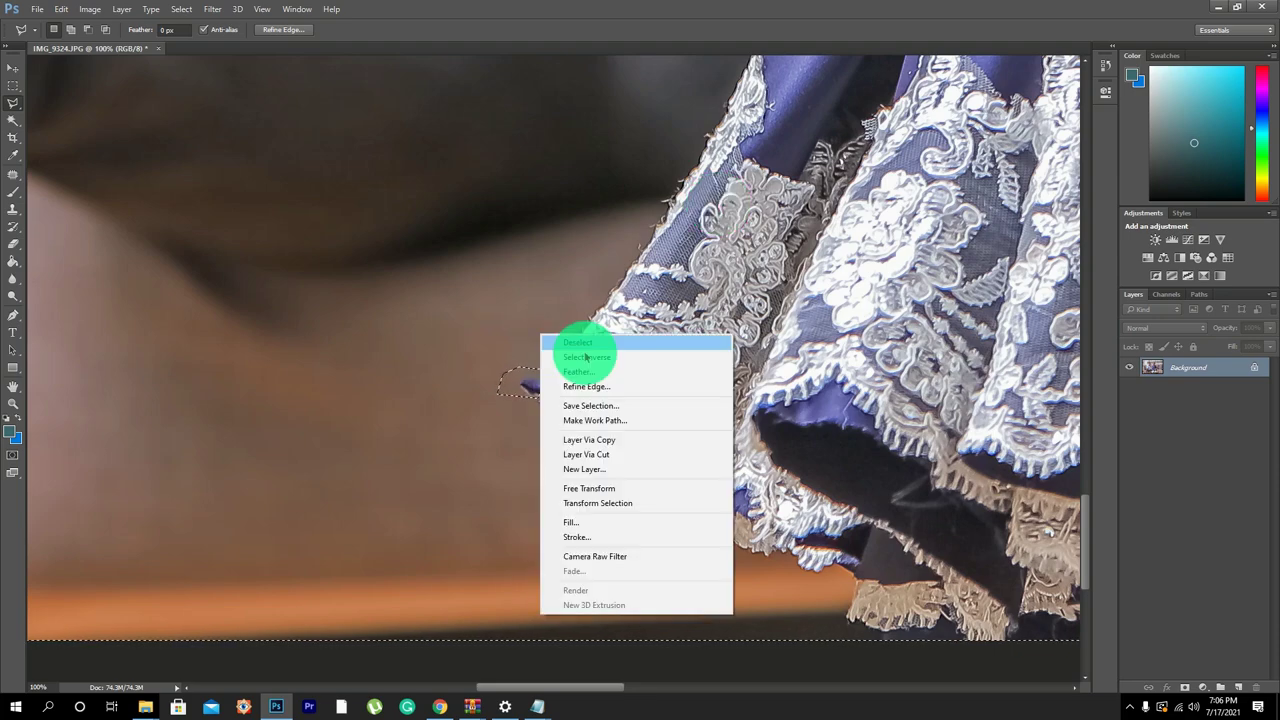
left_click(573, 344)
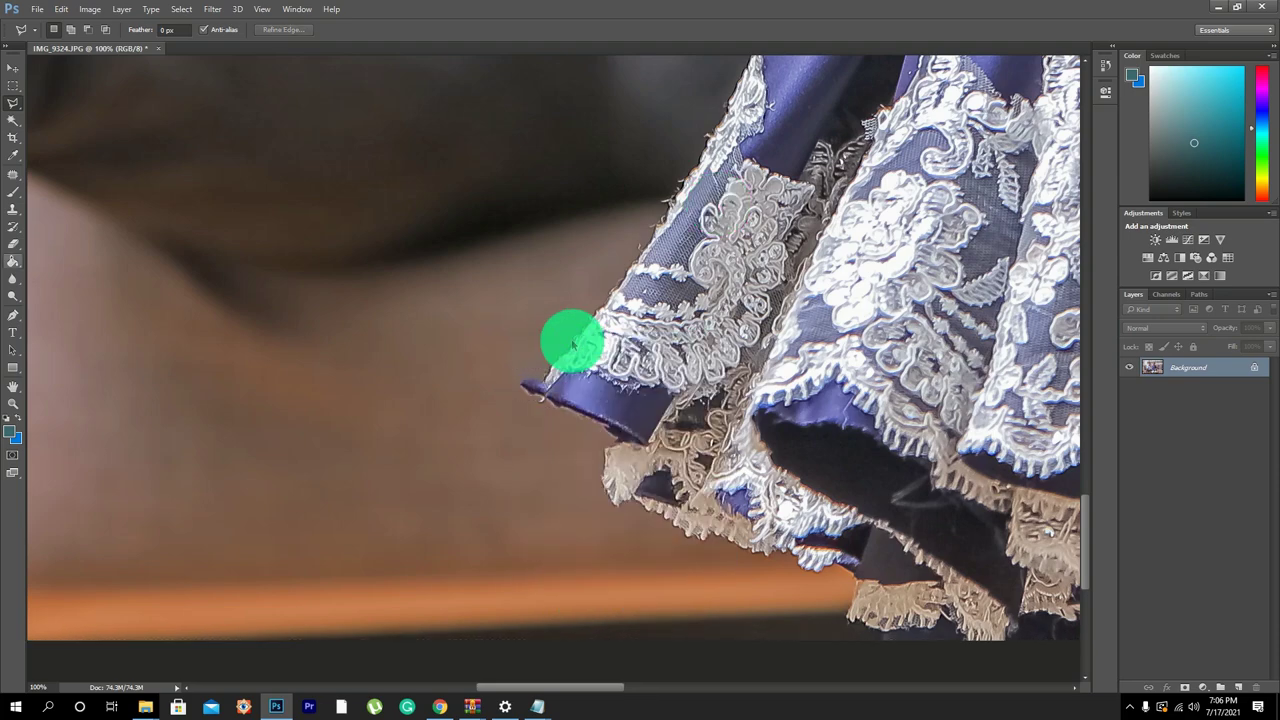
left_click(540, 395)
left_click(480, 466)
left_click(378, 445)
left_click(315, 352)
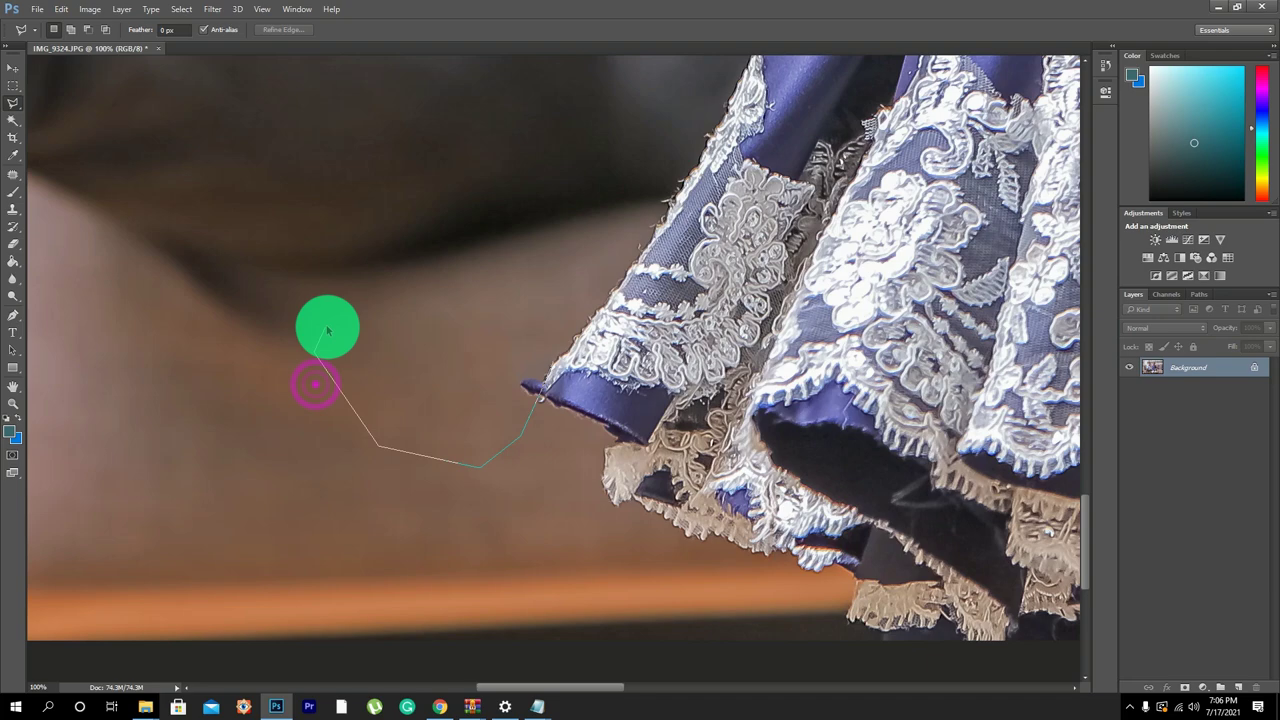
left_click(362, 297)
left_click(480, 258)
left_click(558, 265)
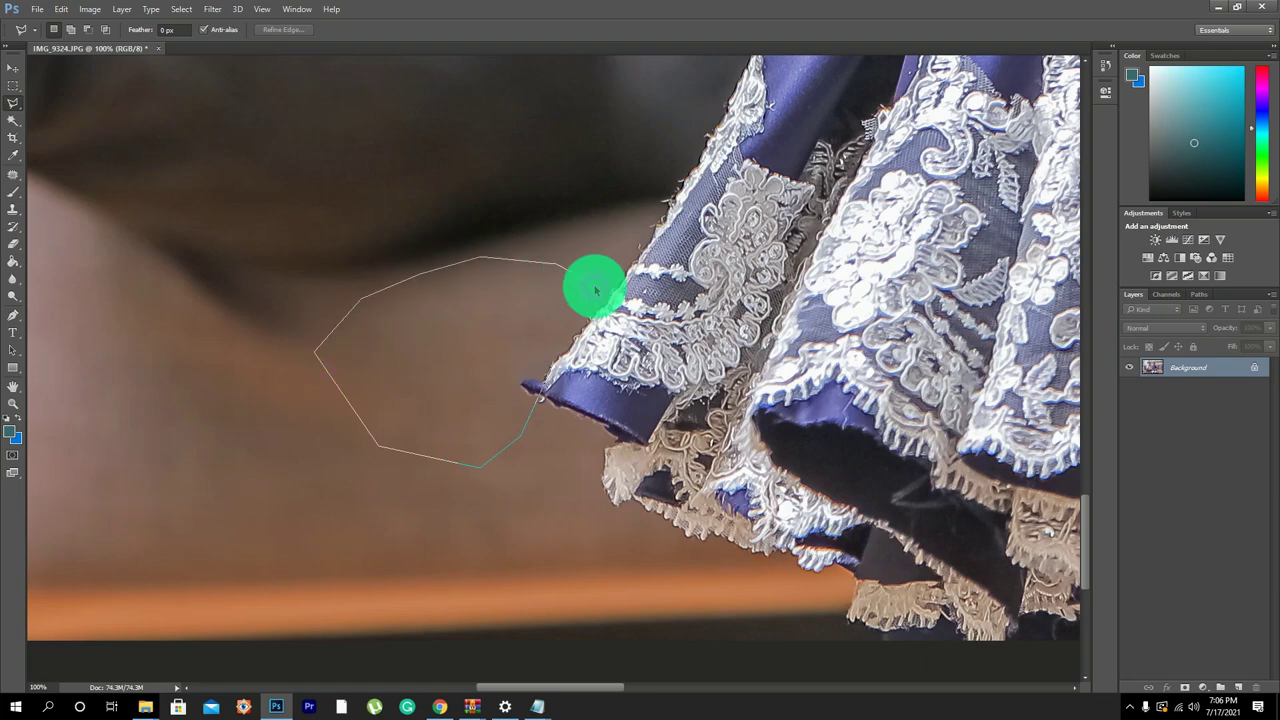
left_click(553, 367)
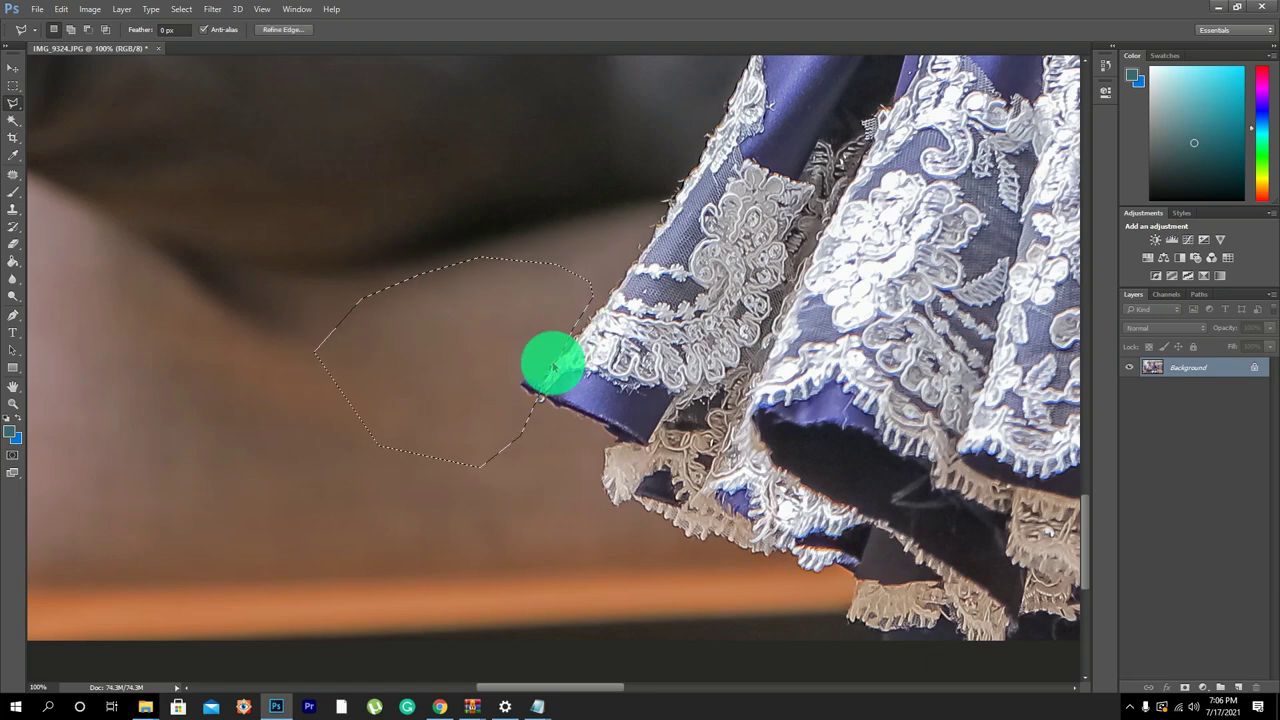
Clone Stamp background over the remaining threads inside the outline, then deselect.
key("s")
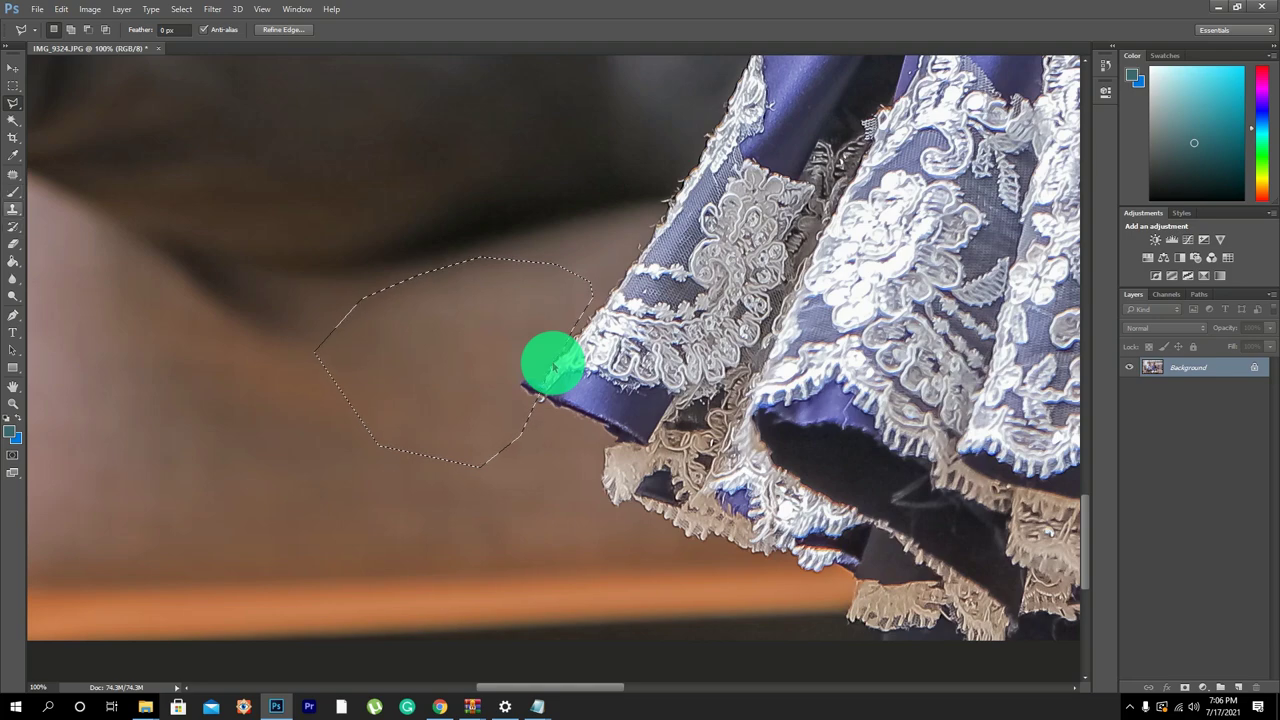
left_click(13, 209)
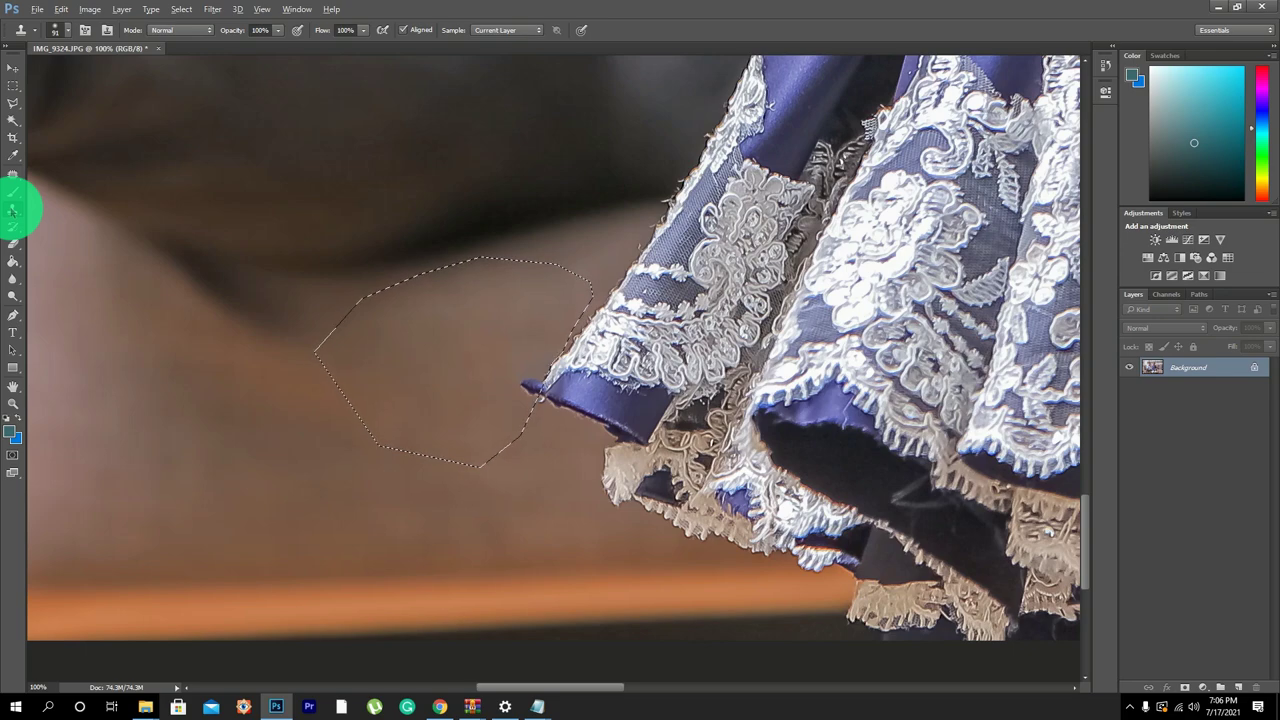
left_click(468, 377)
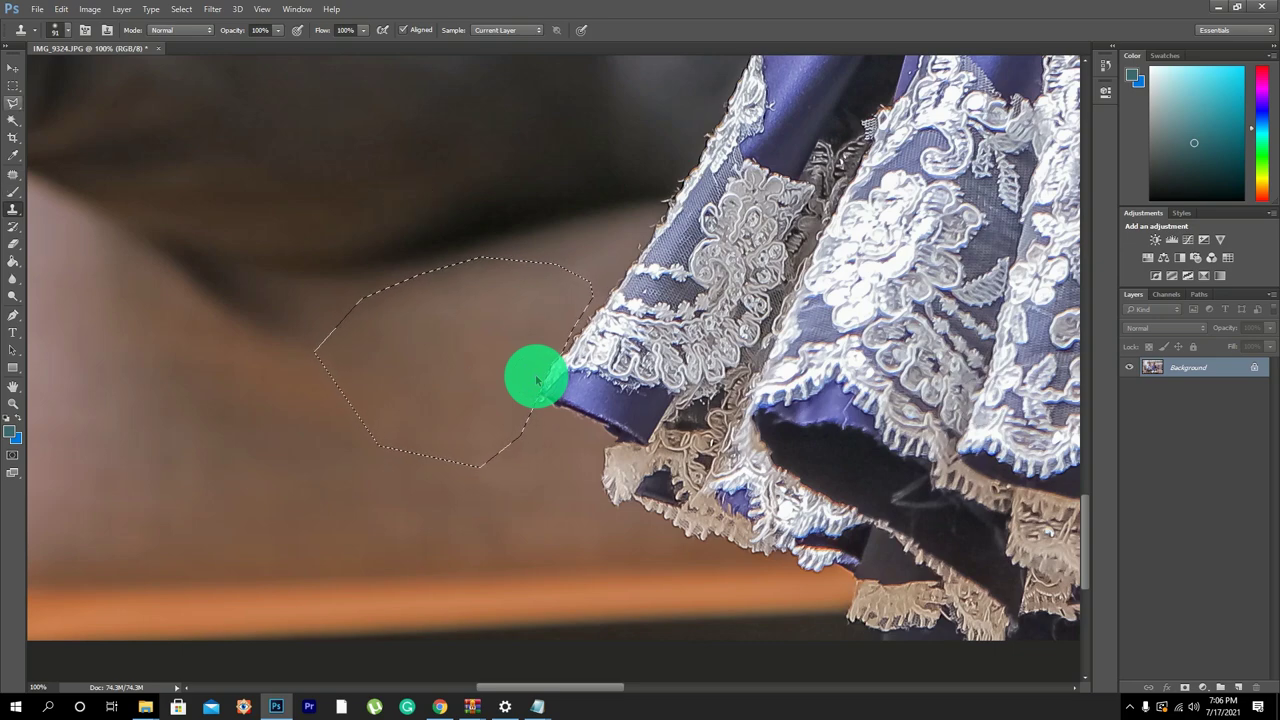
left_click(13, 105)
right_click(381, 159)
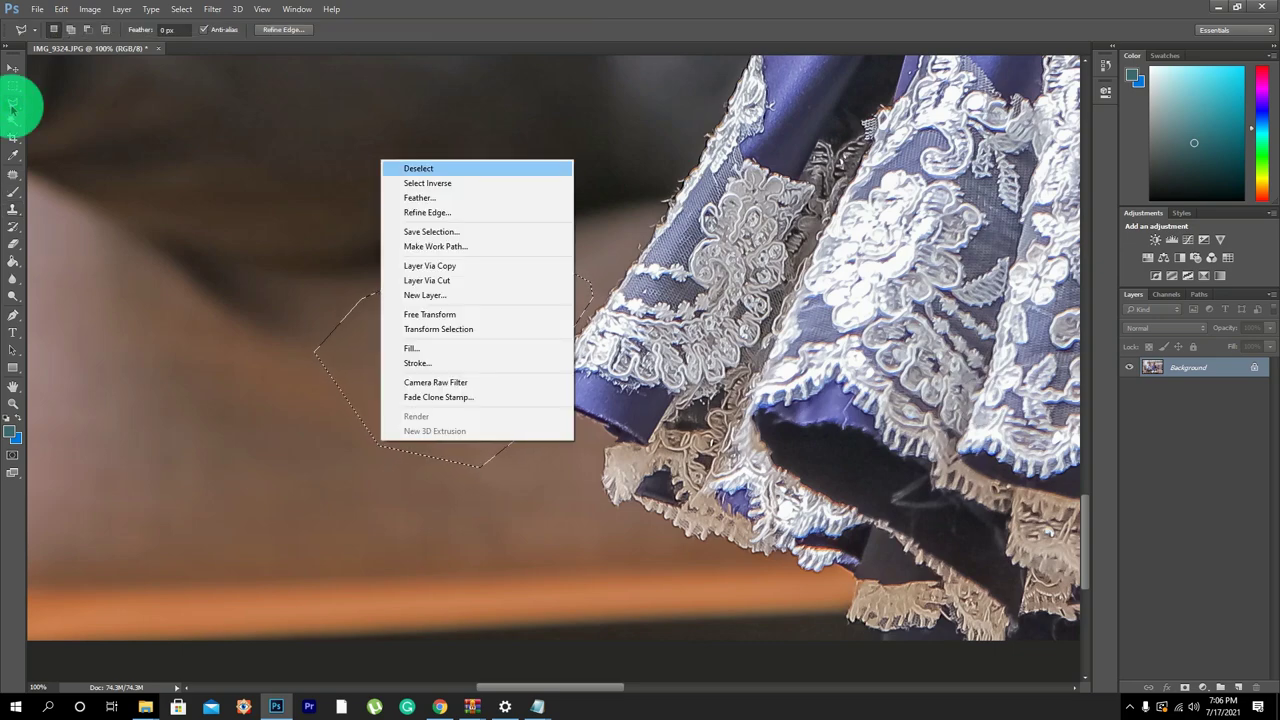
left_click(448, 170)
Zoom in on the sofa seat and Content-Aware fill away the blue object.
scroll(566, 385, "down", 3)
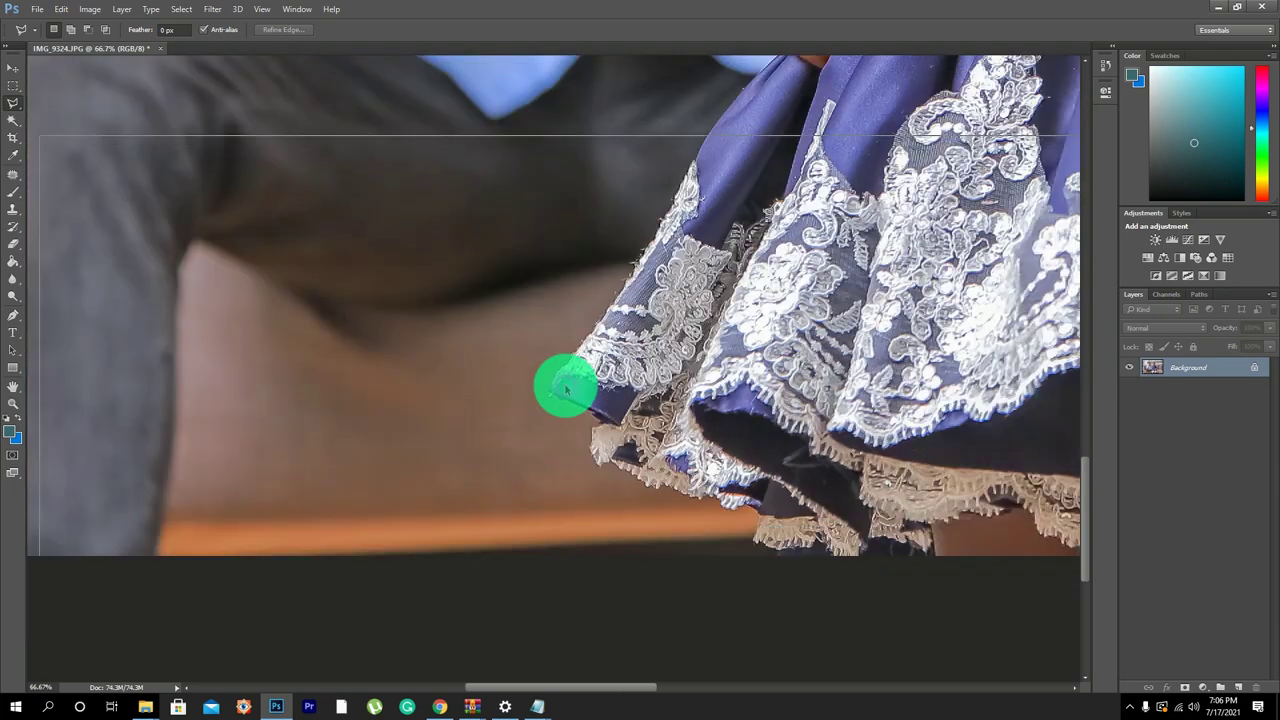
scroll(566, 388, "down", 2)
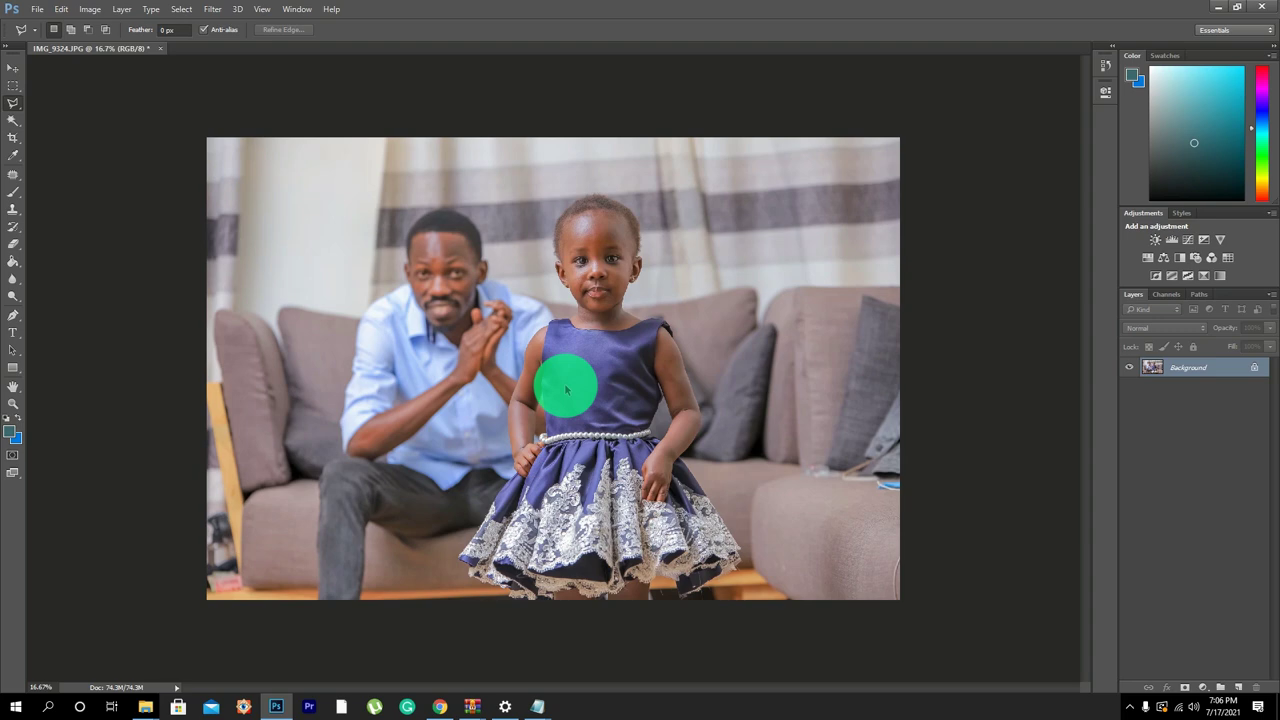
left_click(13, 403)
left_click(900, 460)
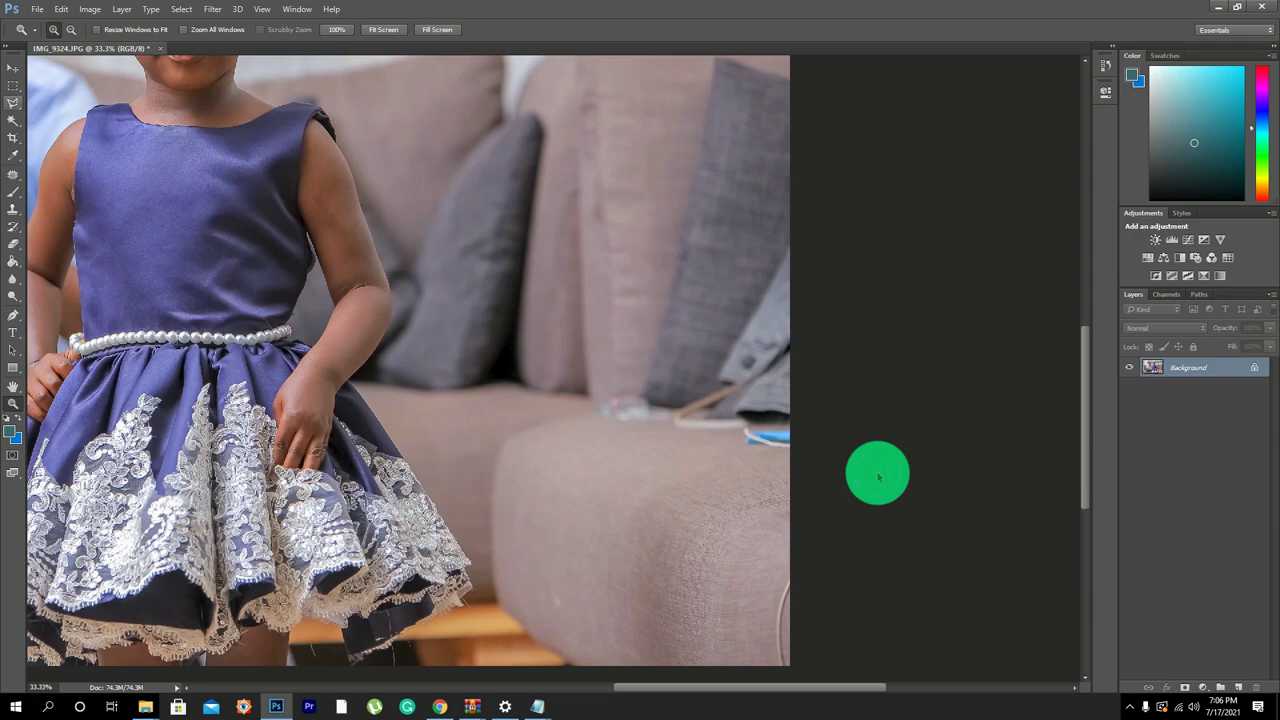
left_click(12, 103)
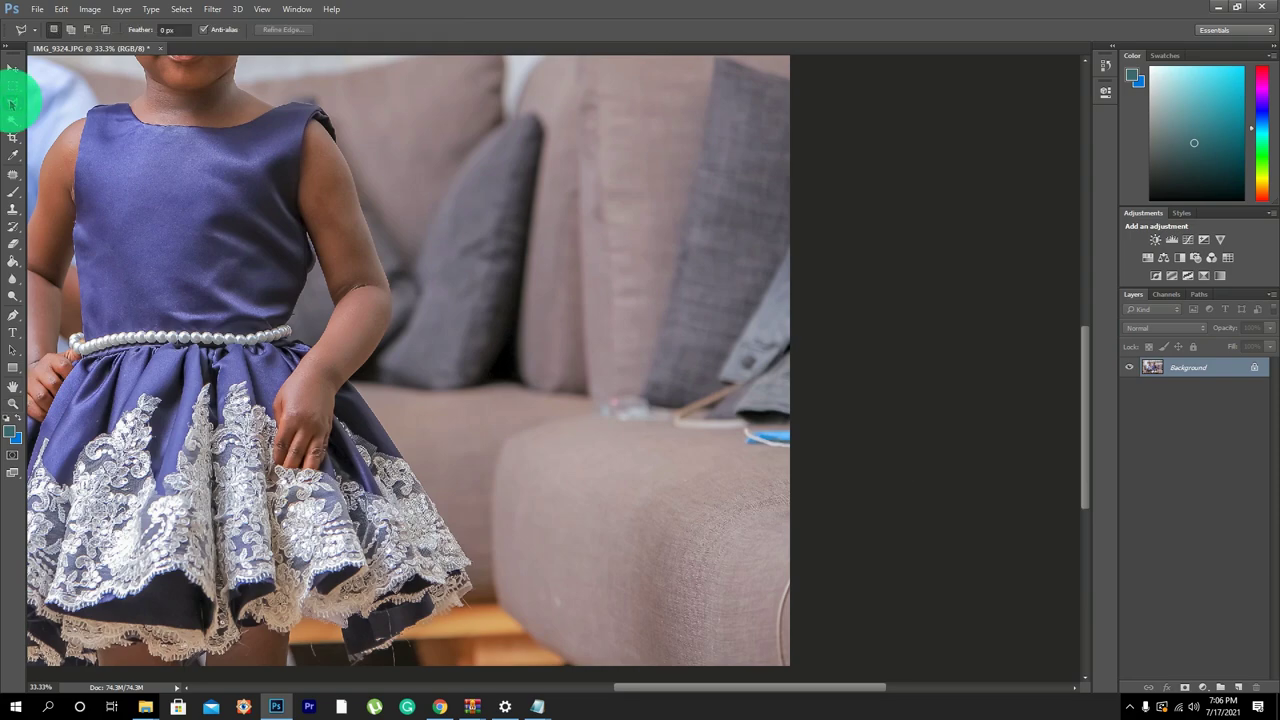
mouse_move(798, 419)
left_mouse_down()
mouse_move(737, 440)
mouse_move(797, 457)
mouse_move(797, 425)
left_mouse_up()
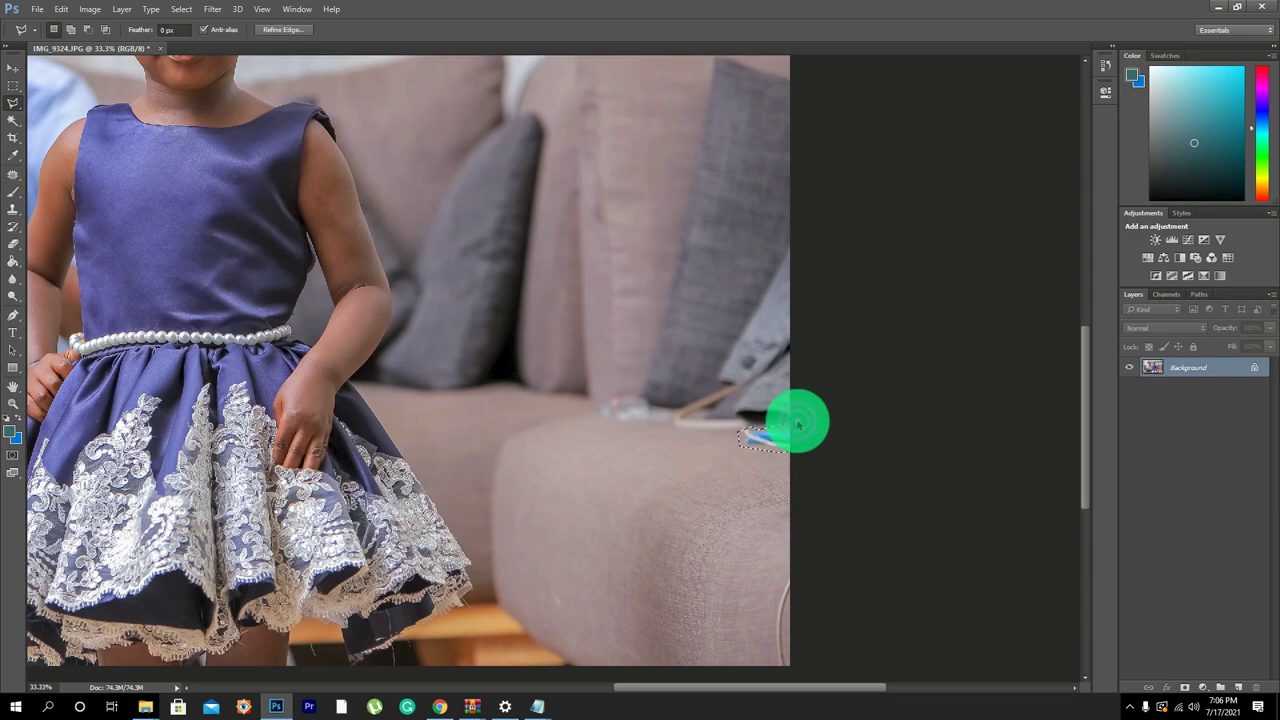
right_click(797, 423)
left_click(688, 332)
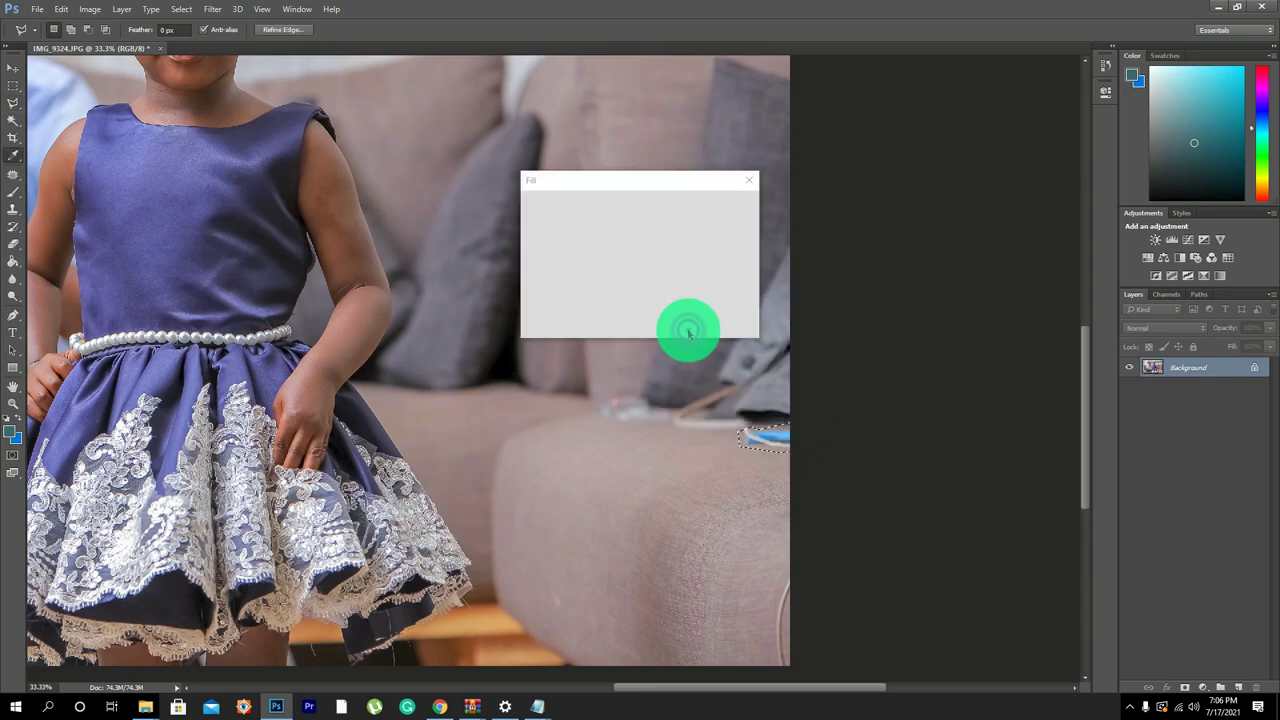
left_click(730, 205)
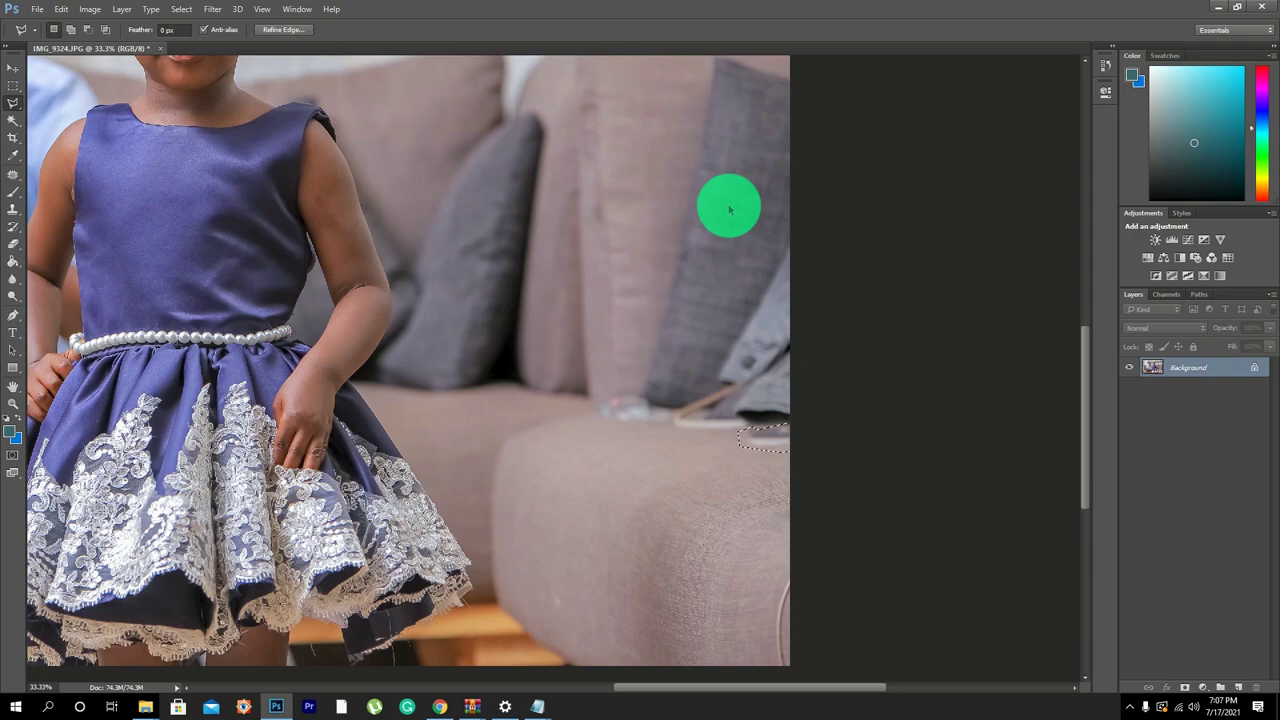
right_click(608, 368)
left_click(684, 380)
Outline the small clear item, Content-Aware fill it, deselect, and zoom back out.
left_click(607, 387)
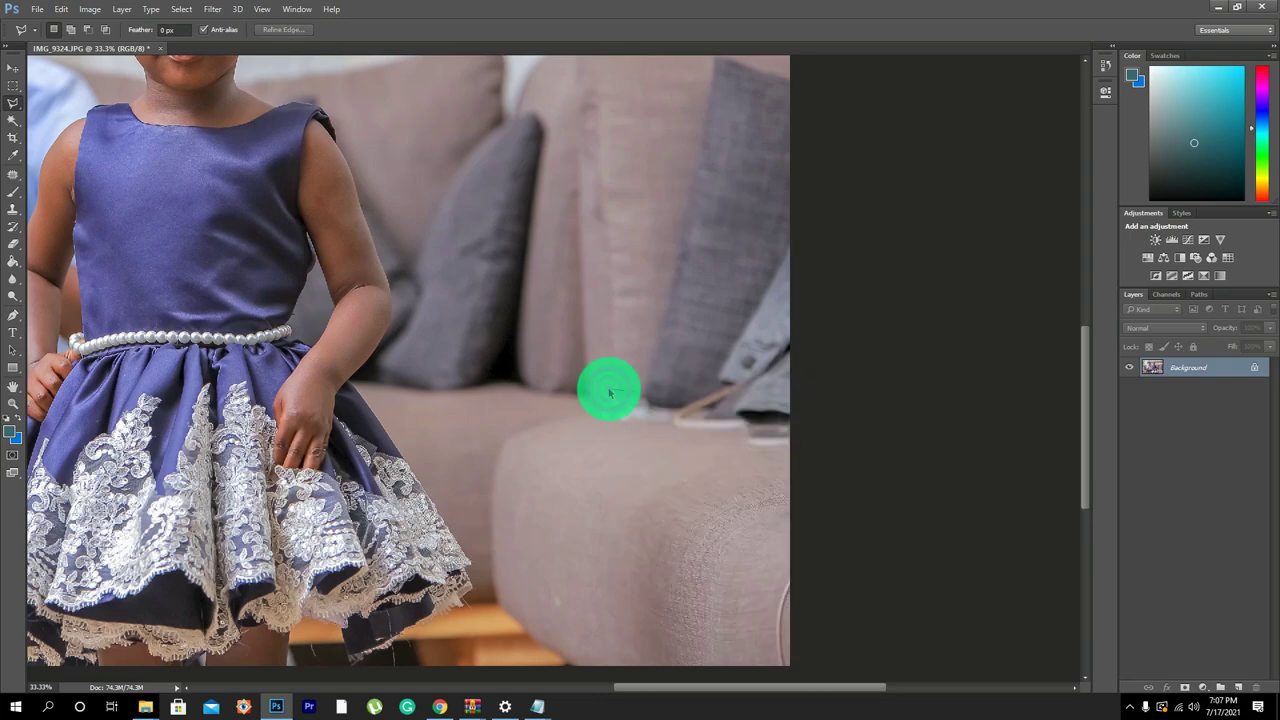
left_click(645, 391)
left_click(659, 411)
left_click(626, 432)
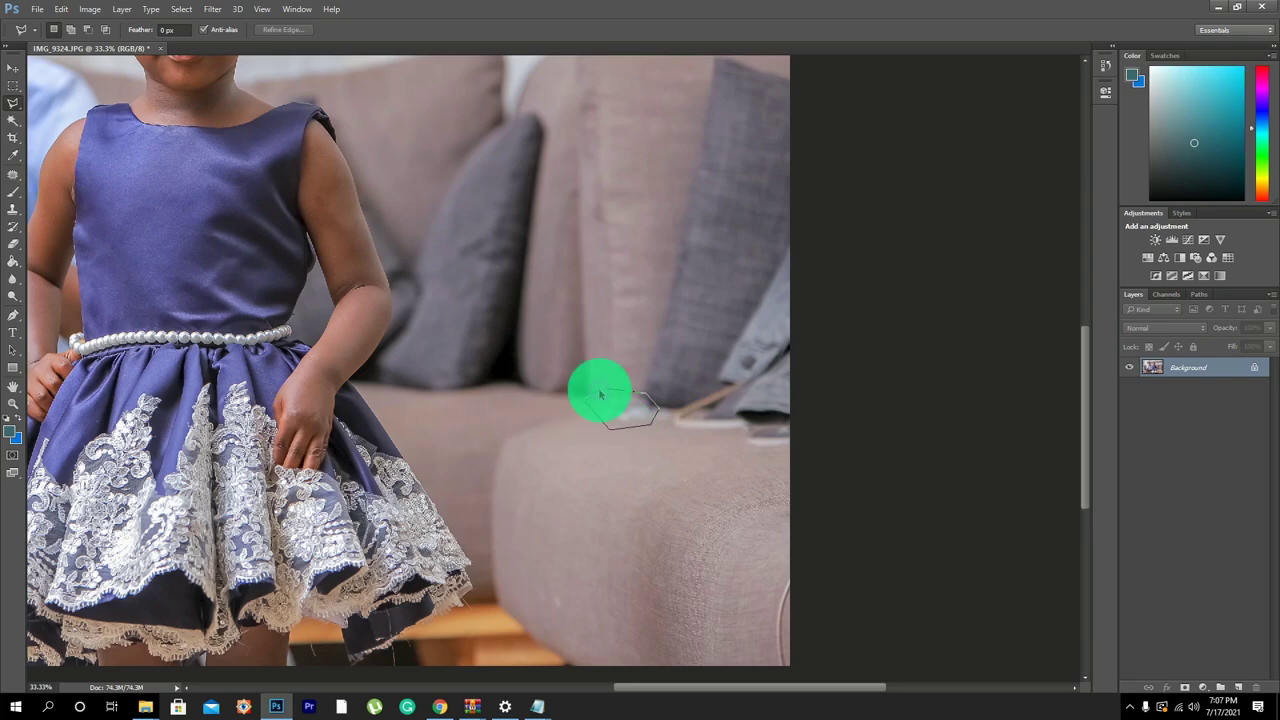
left_click(610, 388)
right_click(610, 388)
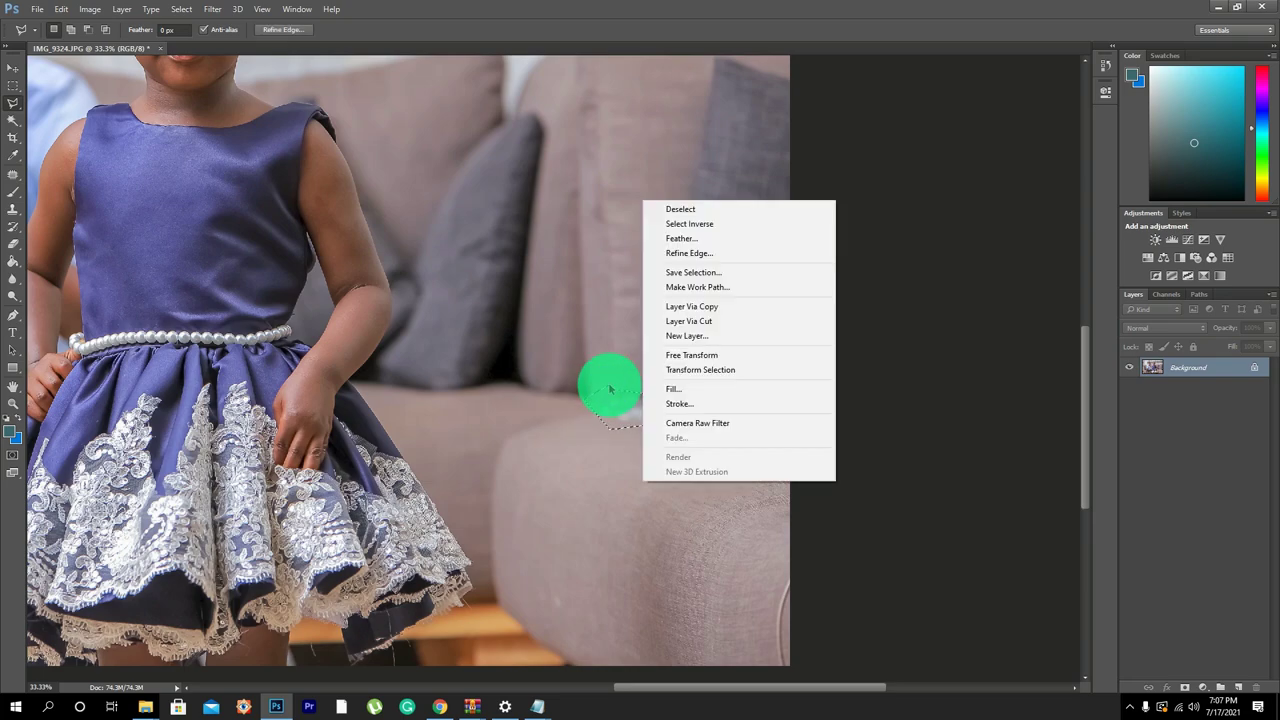
left_click(680, 389)
left_click(723, 205)
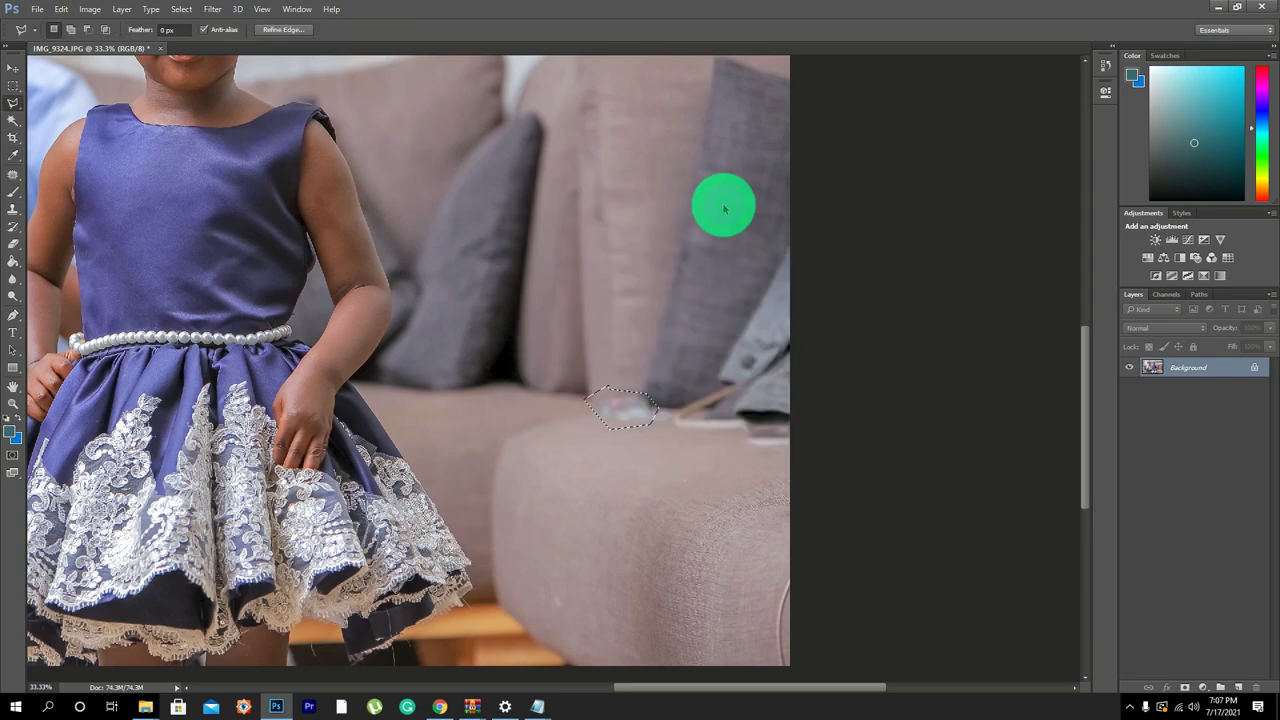
right_click(724, 207)
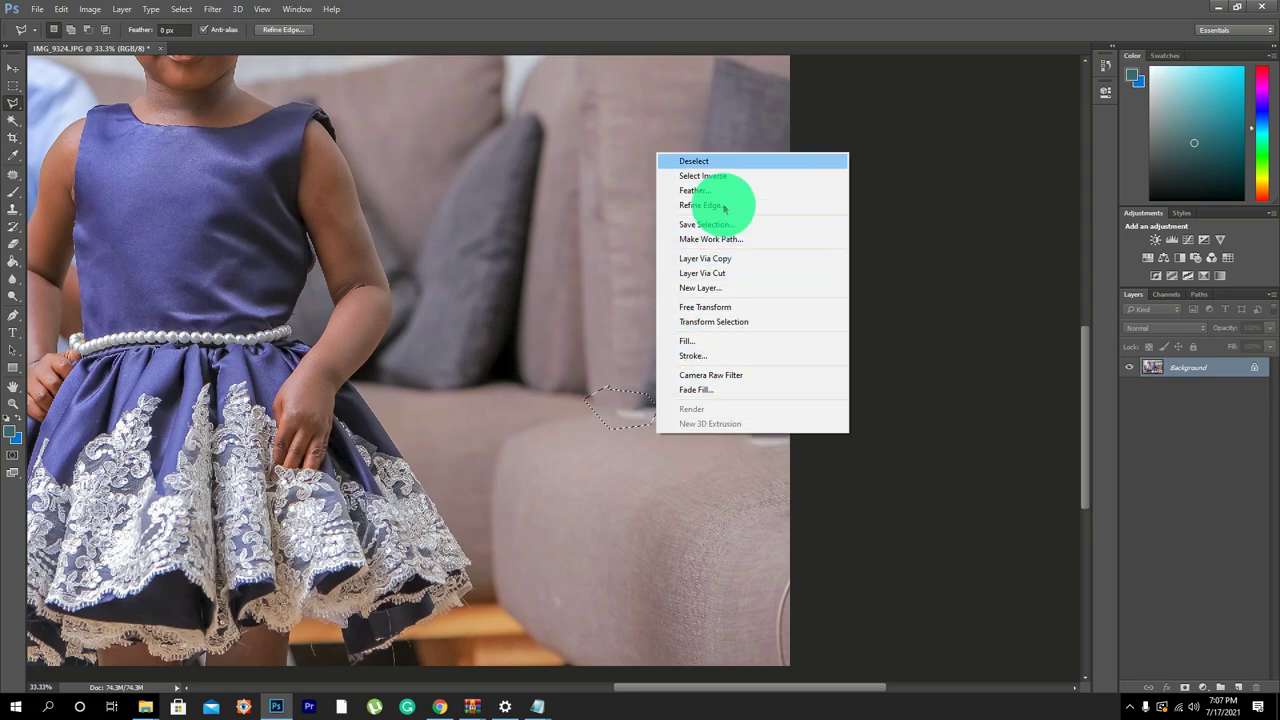
left_click(700, 163)
key("ctrl+minus")
key("ctrl+minus")
key("ctrl+minus")
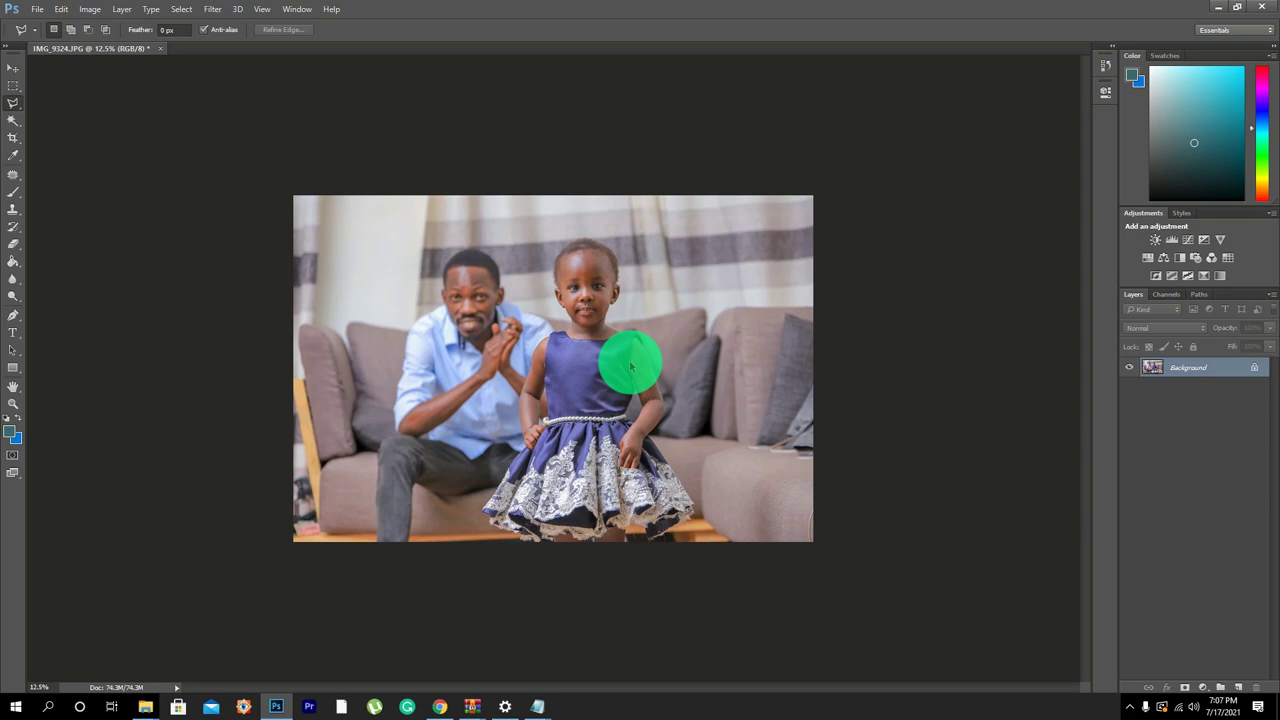
Choose the Crop tool's W x H x Resolution preset with a 5 in width at 300 px/in.
left_click(13, 138)
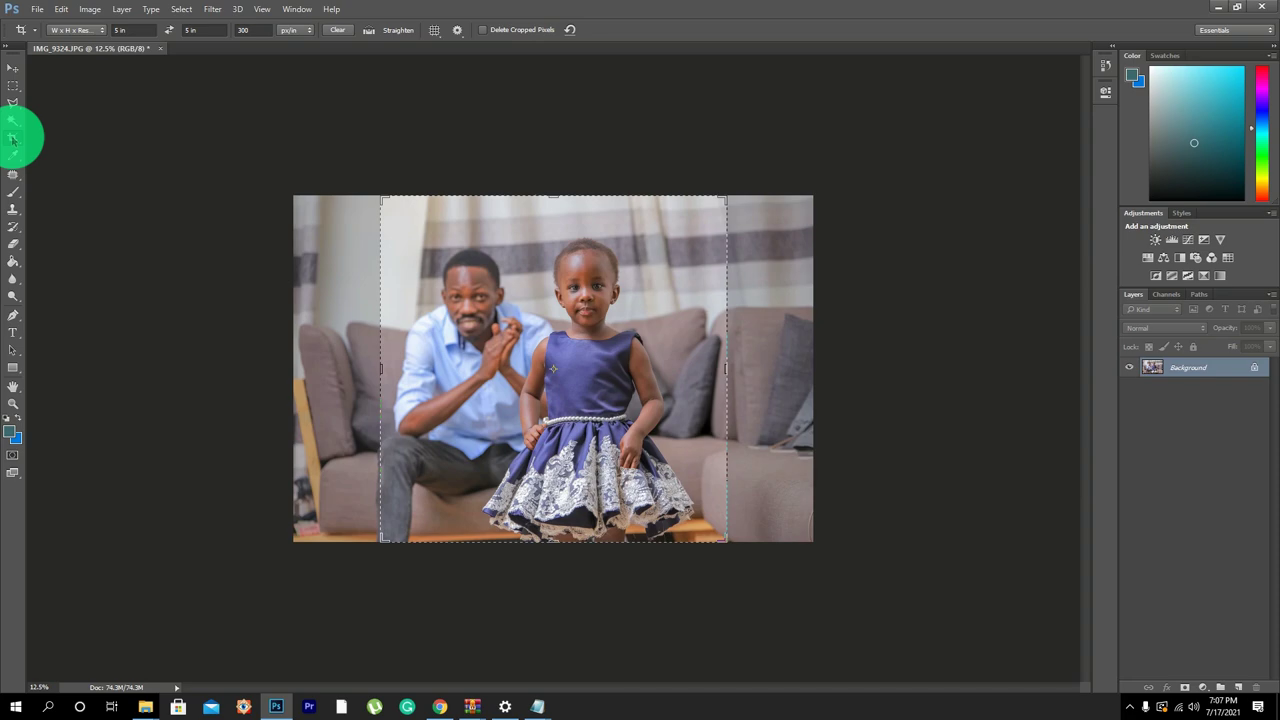
left_click(100, 30)
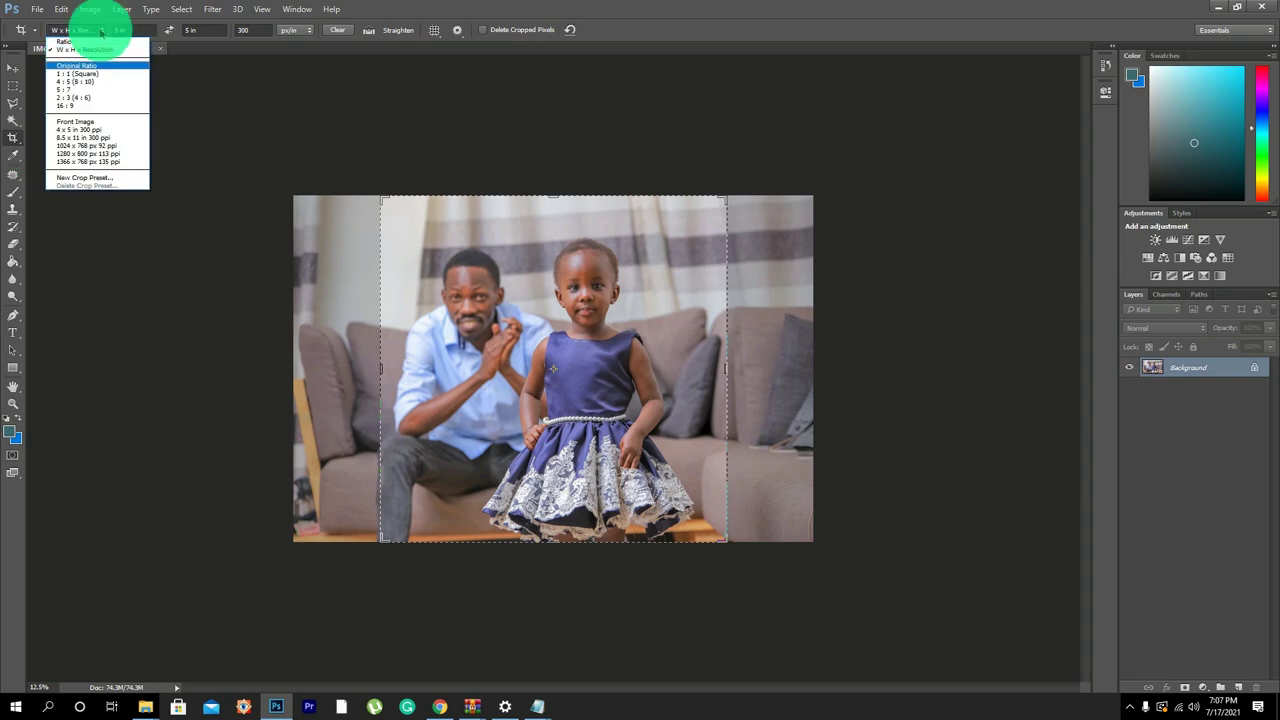
key("Down")
key("Down")
key("Down")
key("Down")
key("Down")
key("Down")
key("Down")
key("Up")
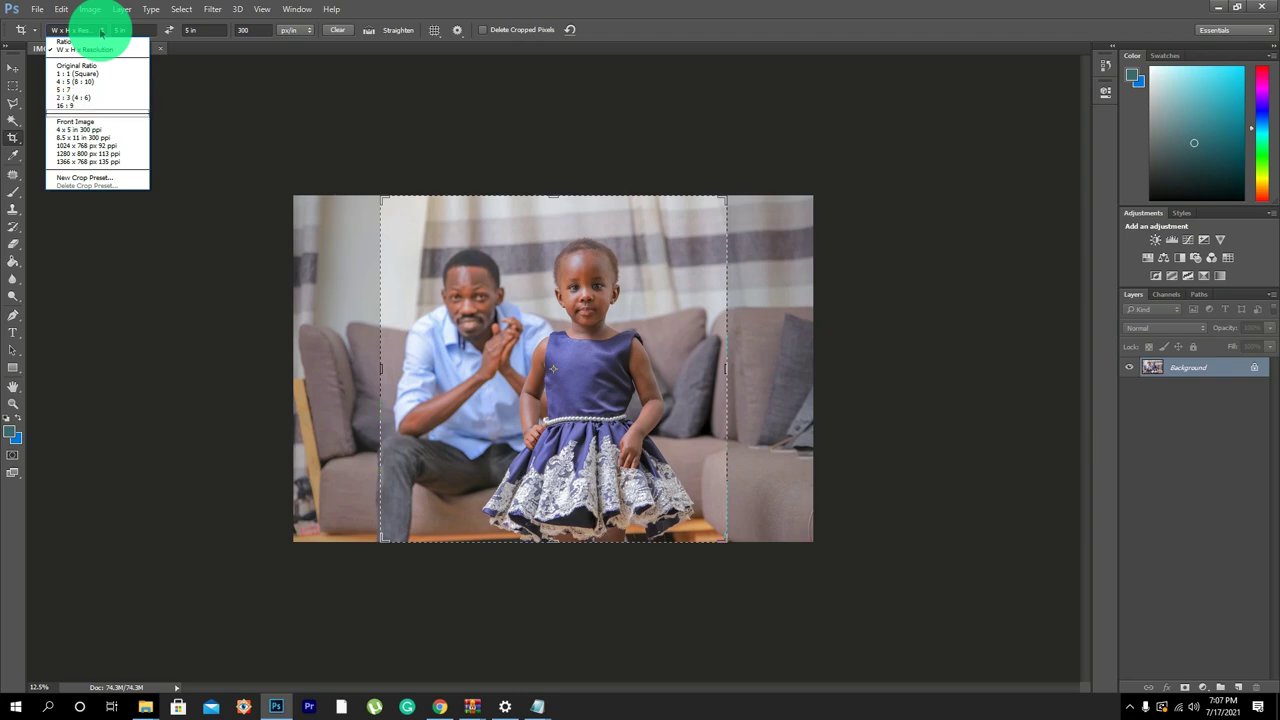
key("Up")
key("Up")
key("Up")
key("Up")
key("Up")
key("Up")
key("Return")
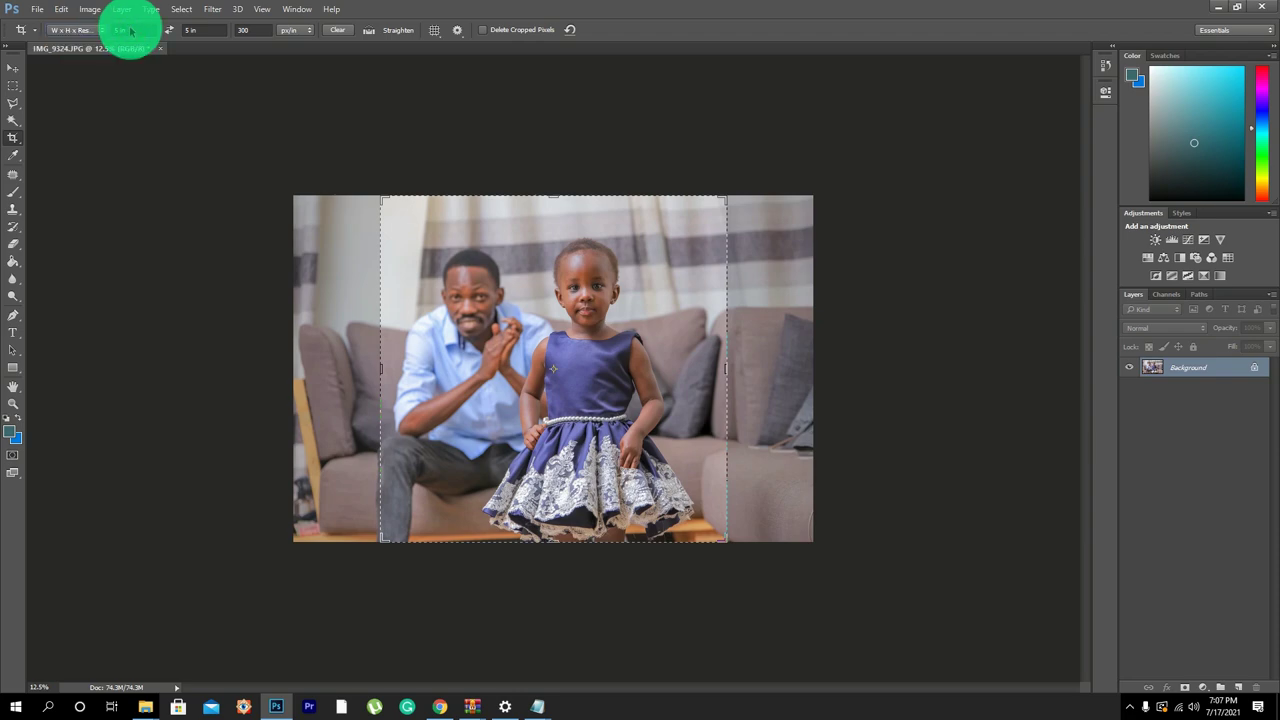
left_click_drag(130, 31, 118, 30)
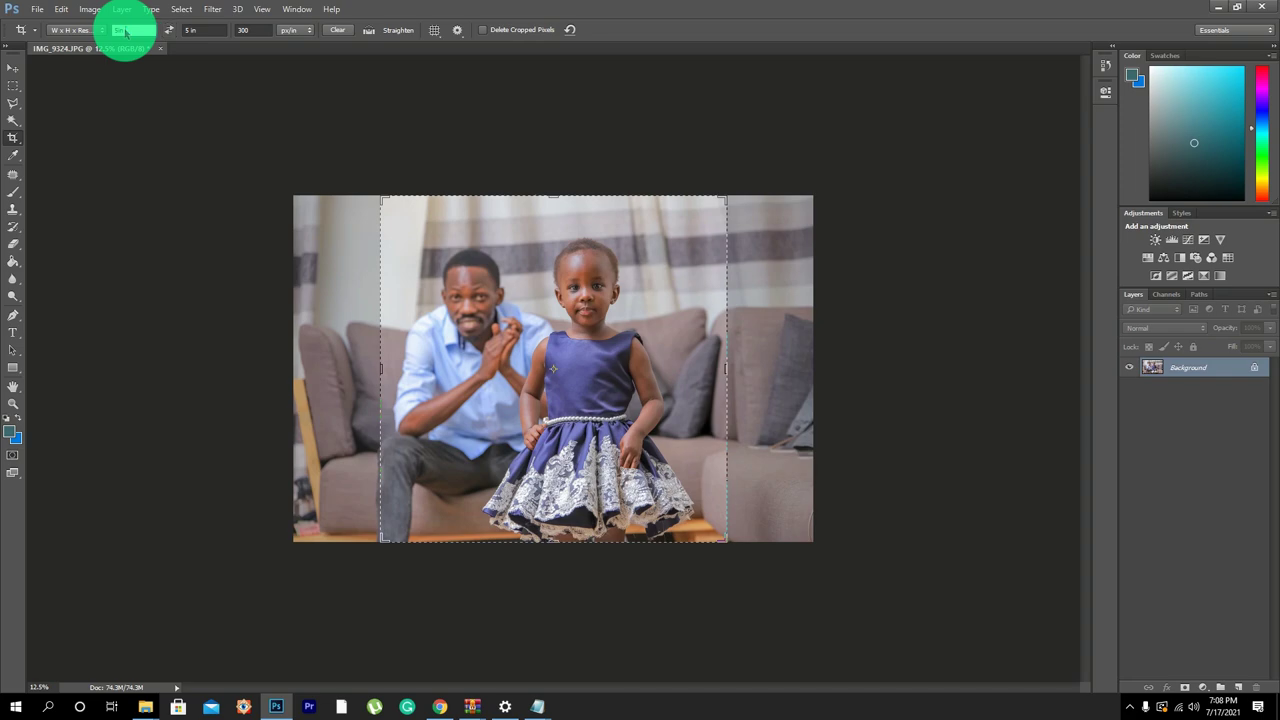
left_click(184, 31)
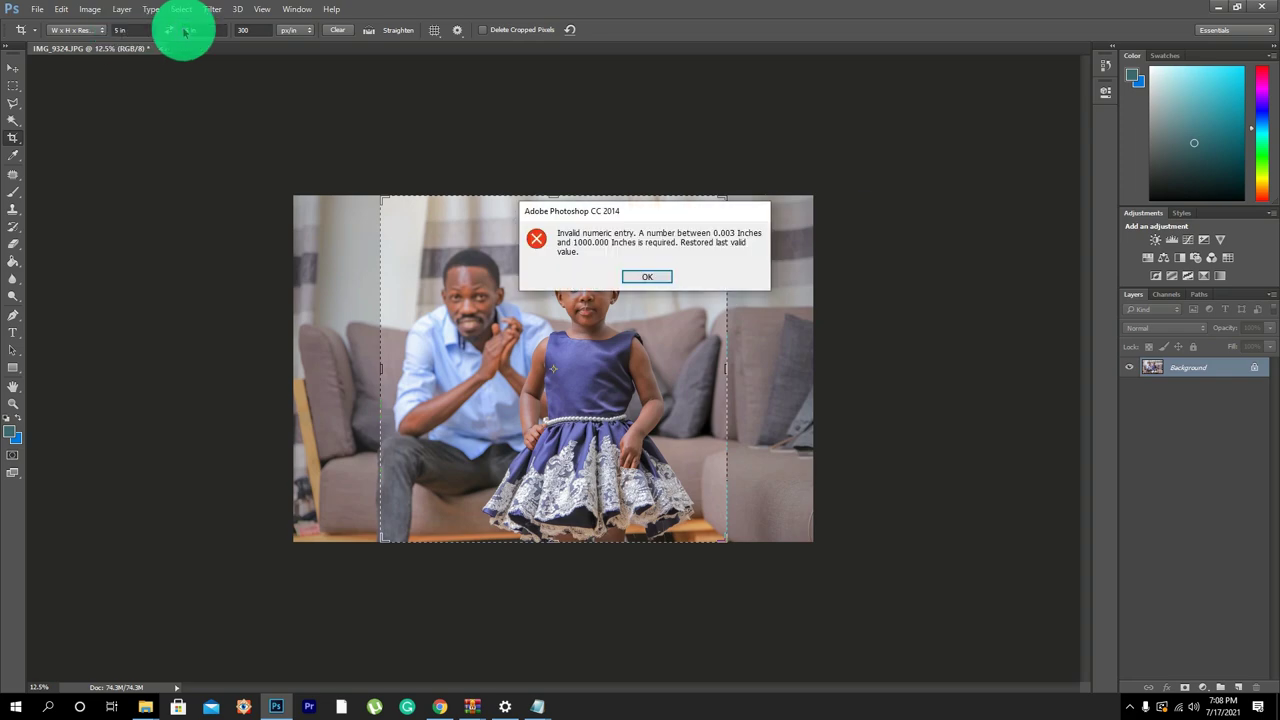
left_click(646, 276)
Enter the crop height to make the box square and reposition the photo inside it.
left_click(185, 31)
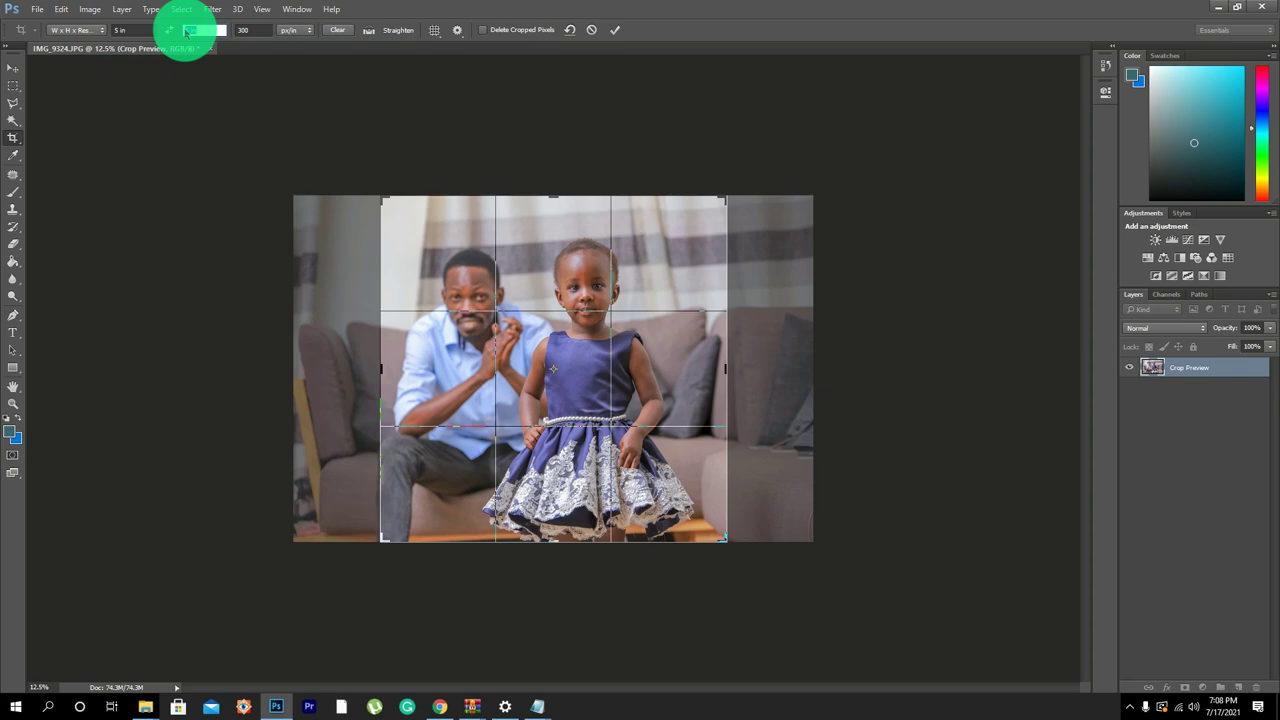
type("6")
left_click(257, 31)
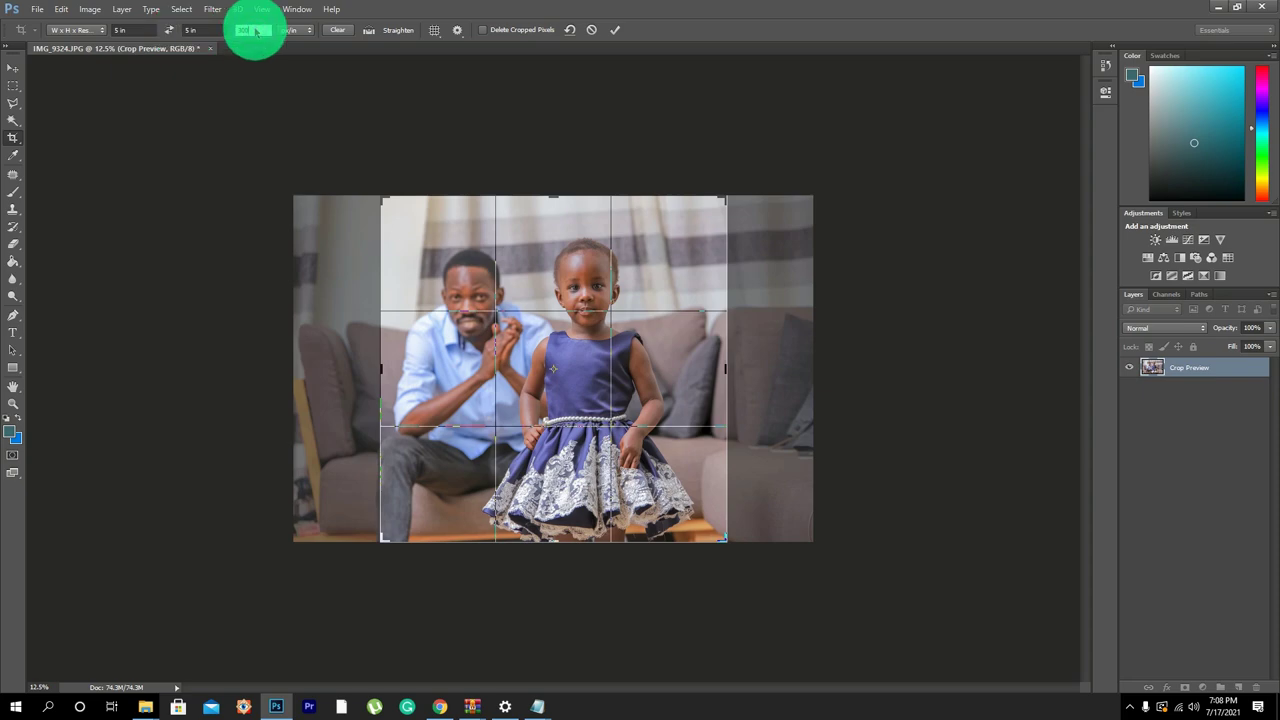
left_click(726, 197)
left_click_drag(726, 197, 672, 245)
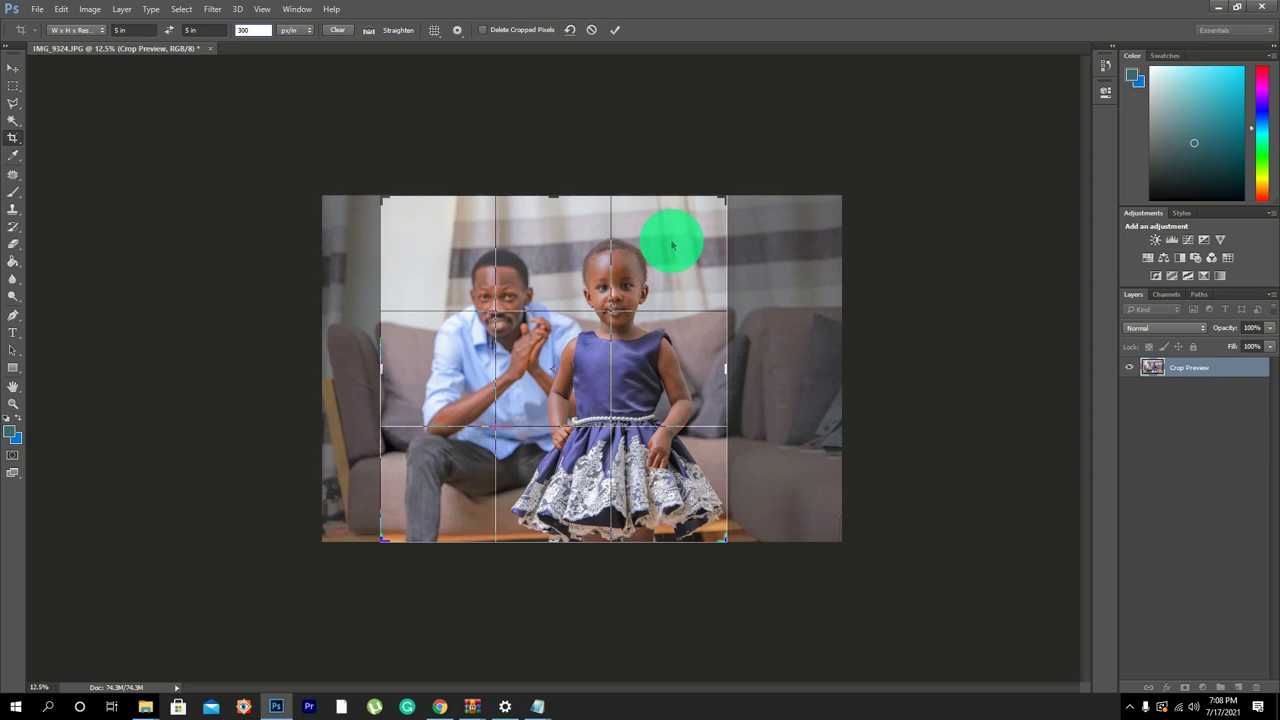
Resize the crop square from its corners around the girl and man, commit it, and zoom to 50%.
left_click_drag(380, 536, 384, 541)
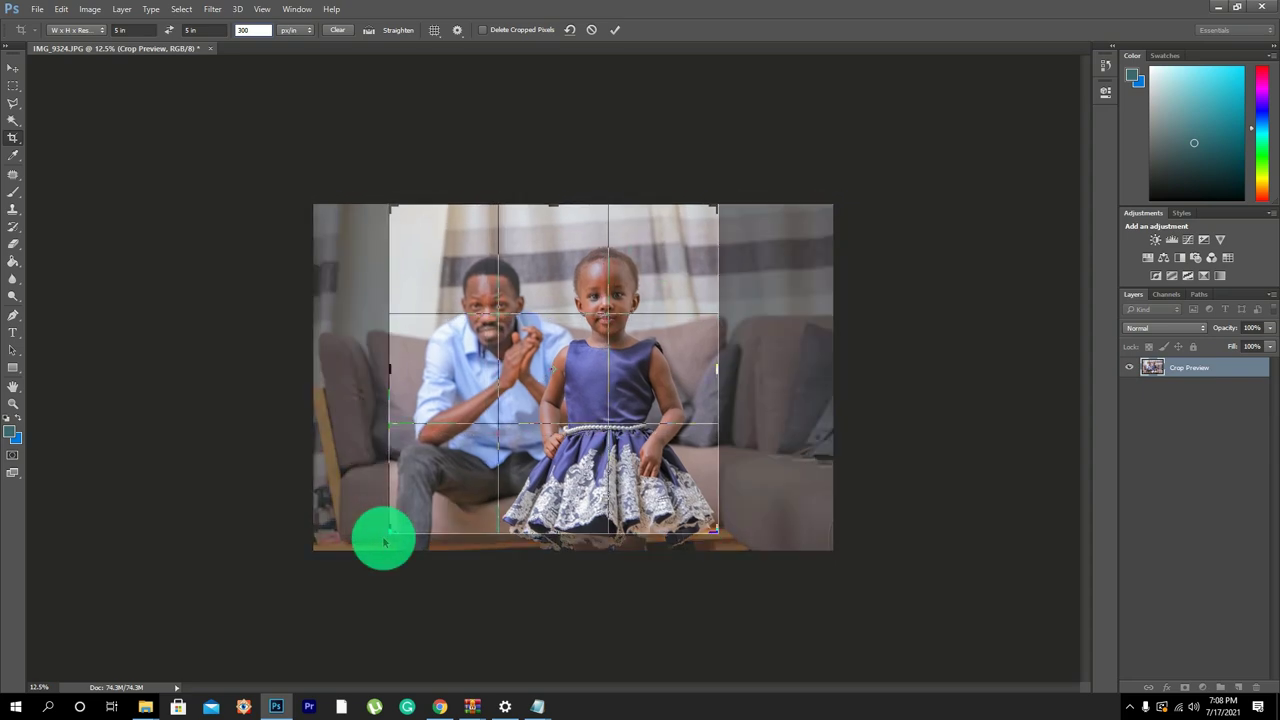
left_click_drag(714, 531, 714, 531)
left_click_drag(391, 531, 392, 538)
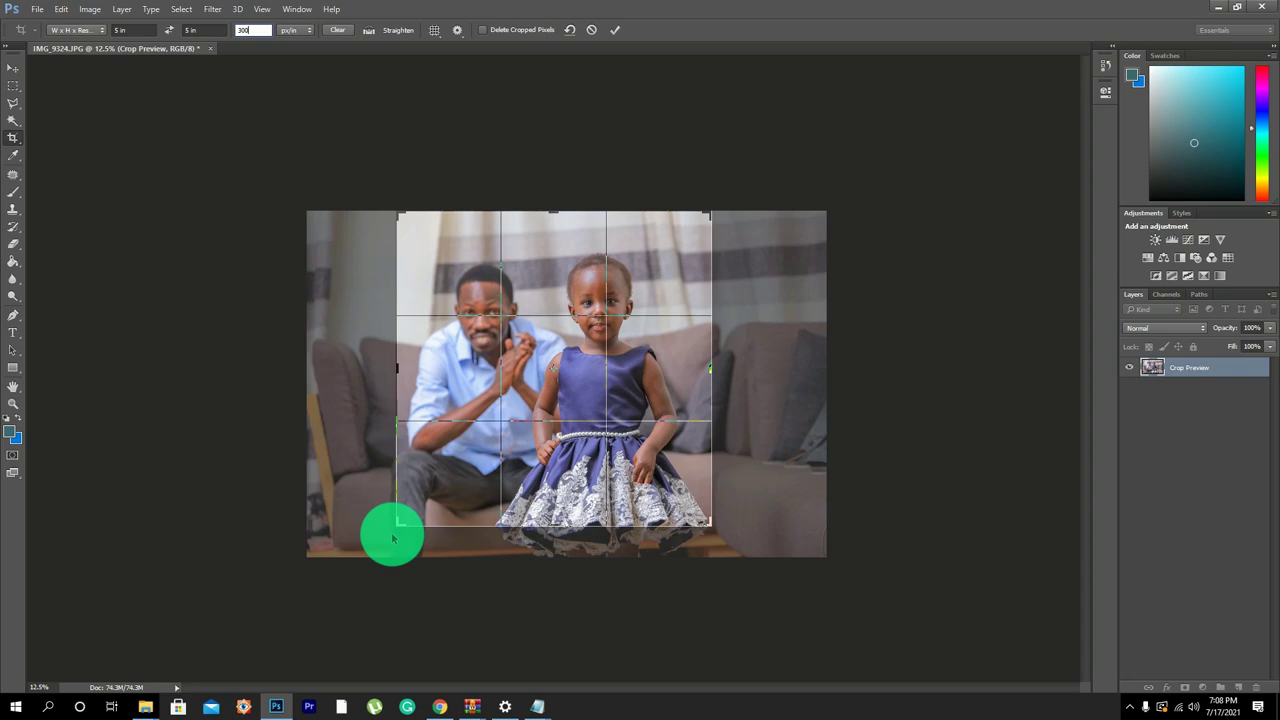
left_click_drag(711, 212, 712, 216)
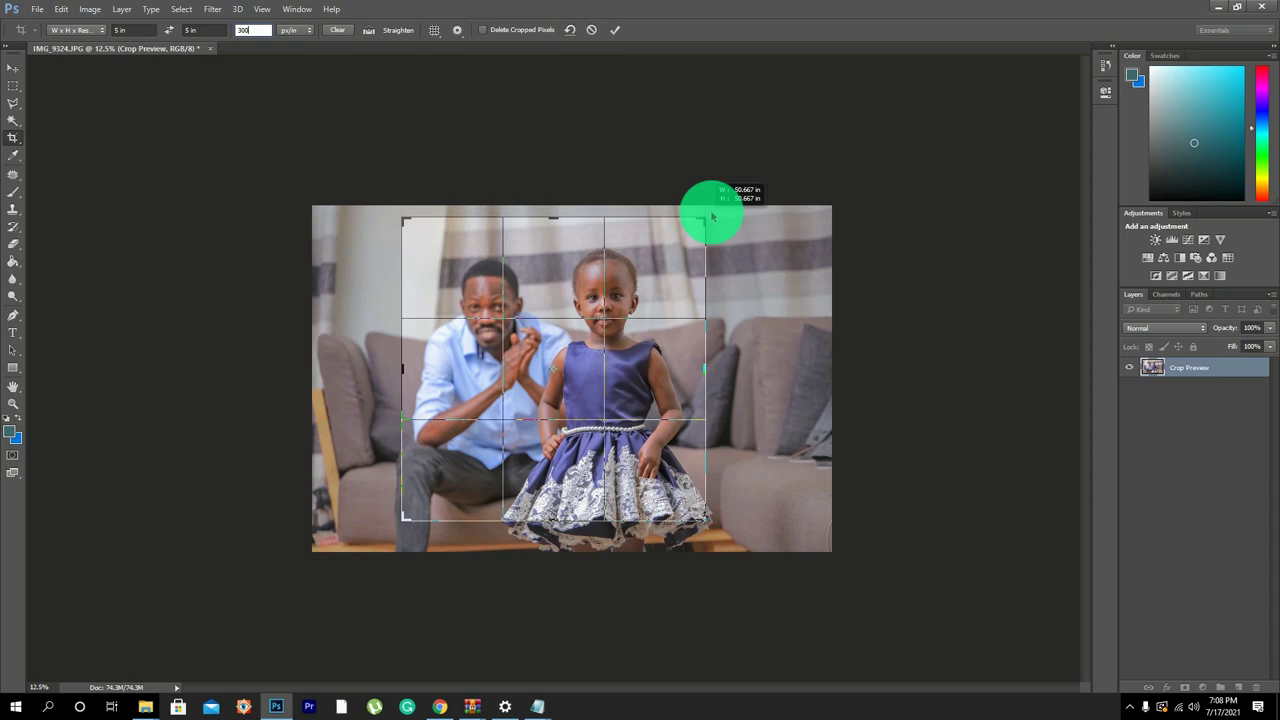
left_click_drag(712, 215, 712, 215)
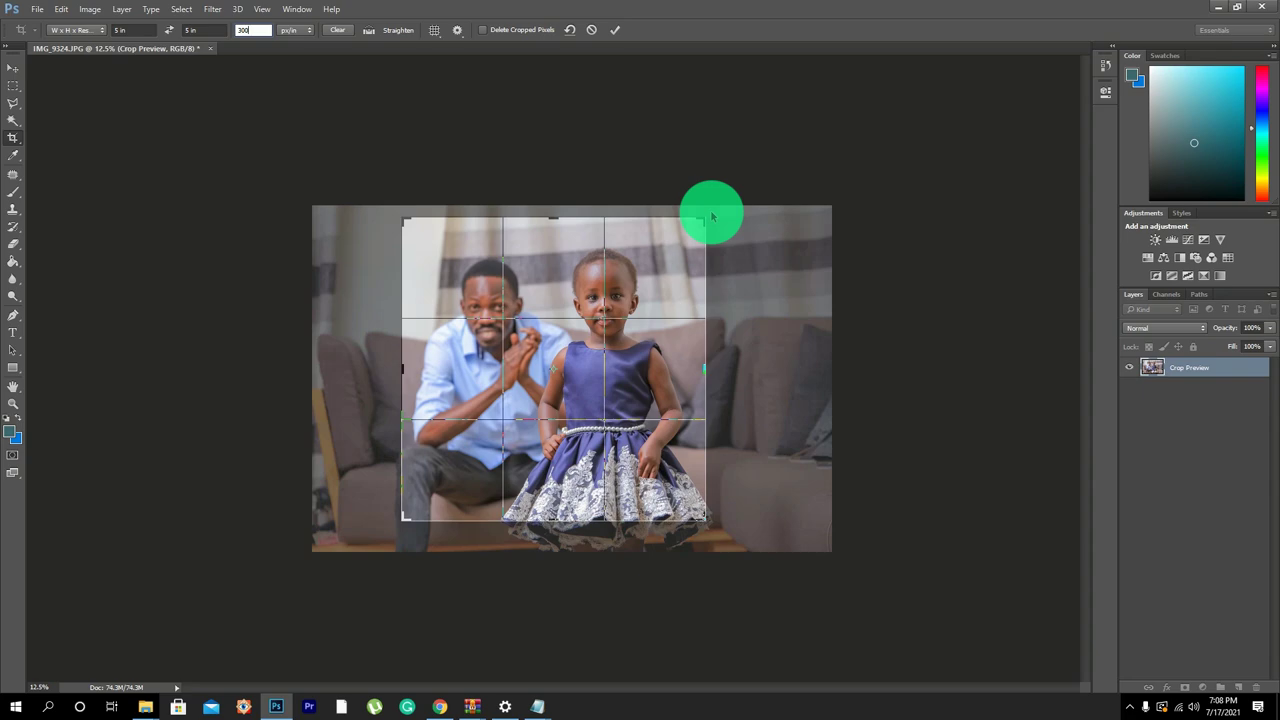
key("Return")
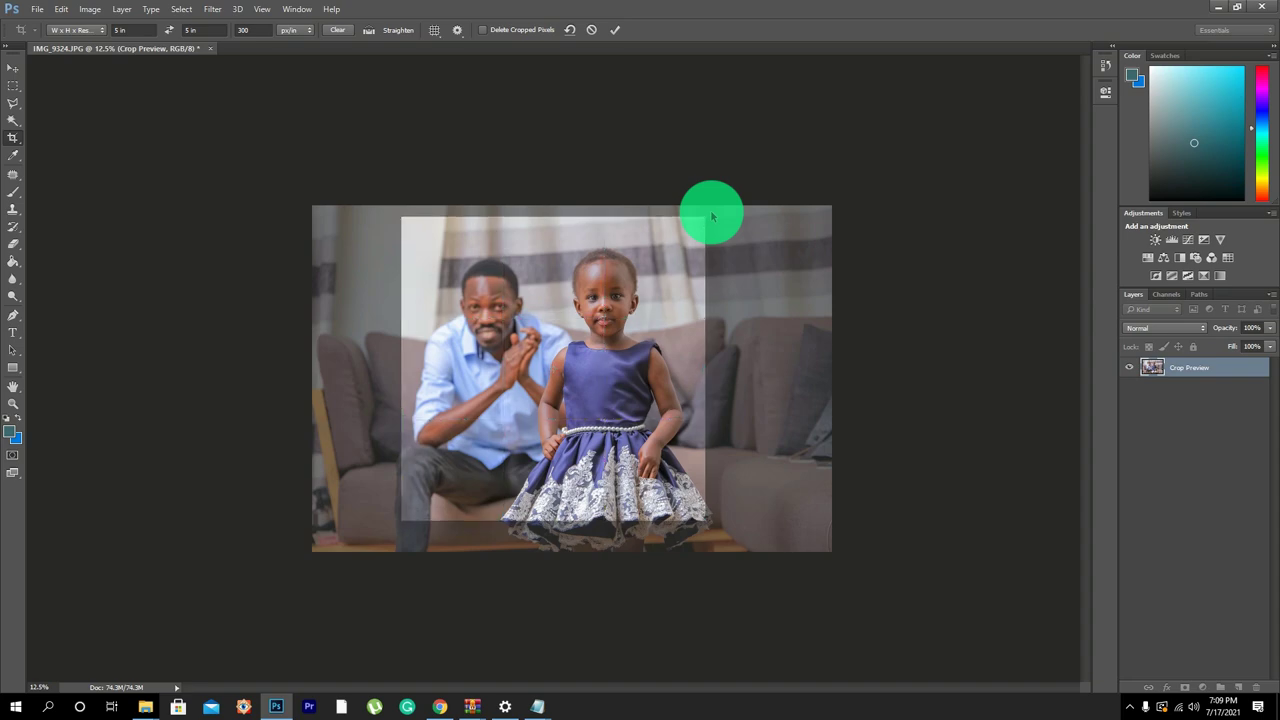
key("Return")
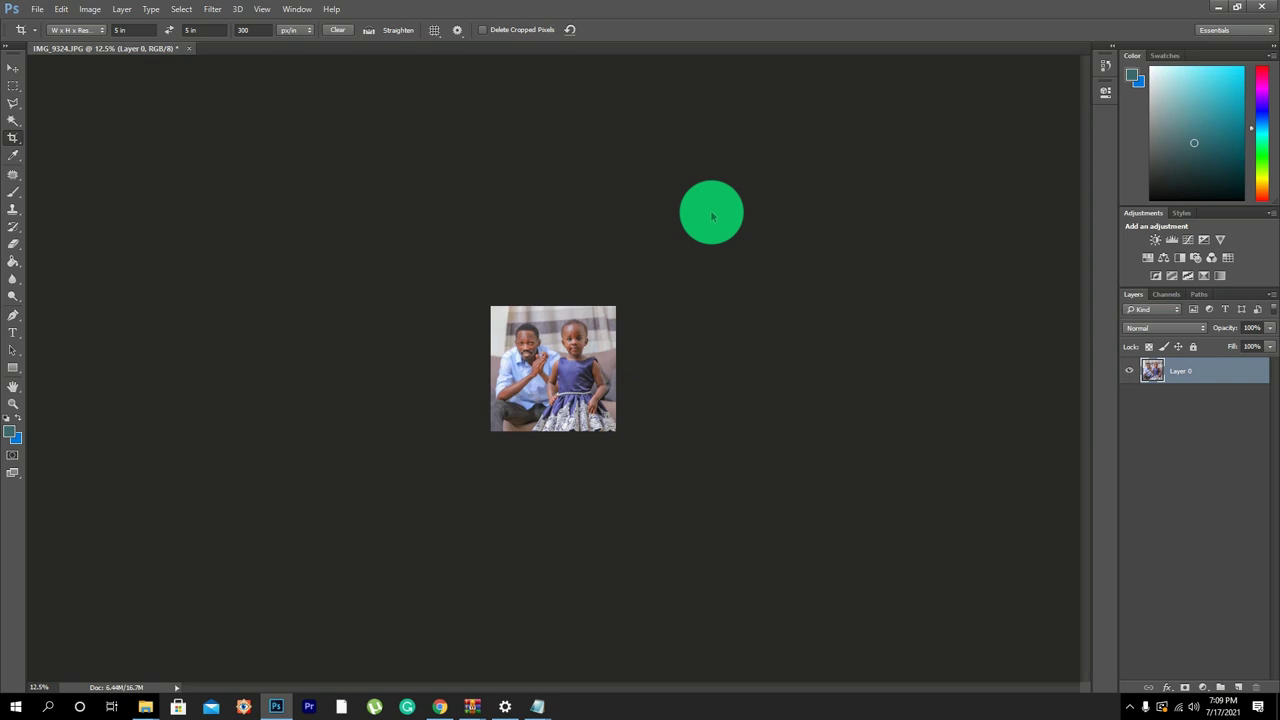
key("z")
left_click(765, 413)
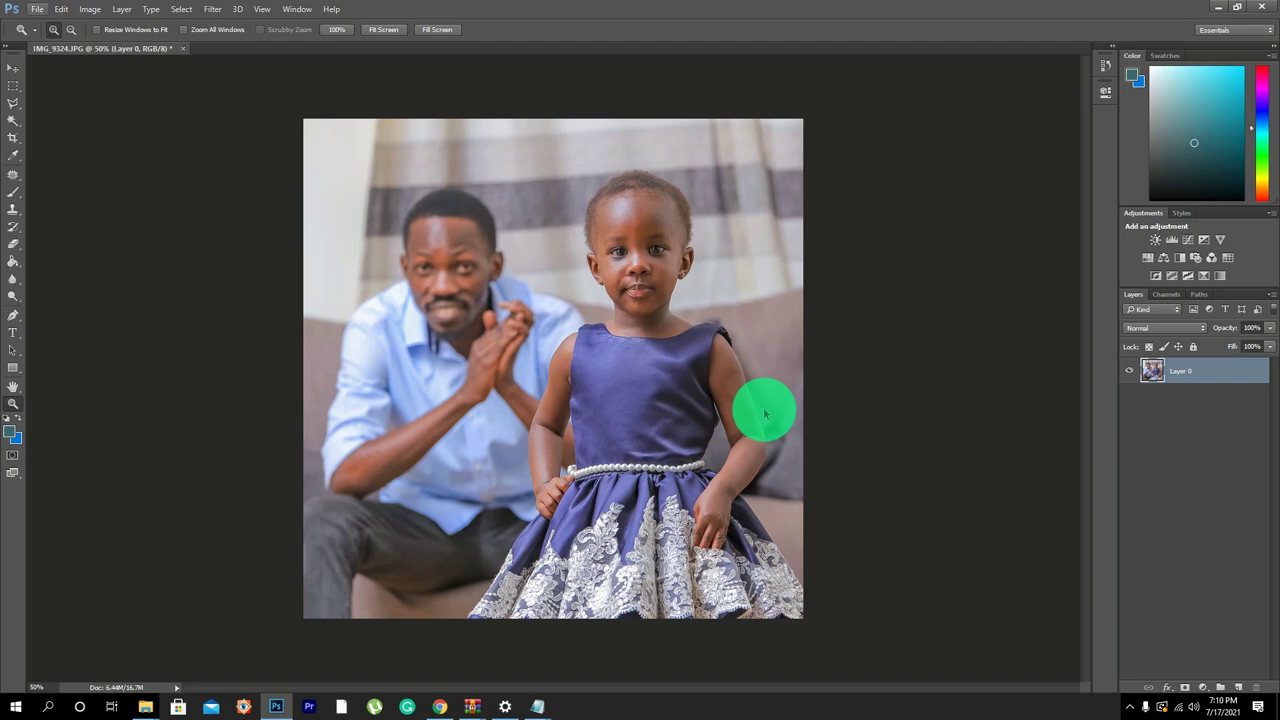
Start Save As and set the file format to JPEG.
left_click(37, 9)
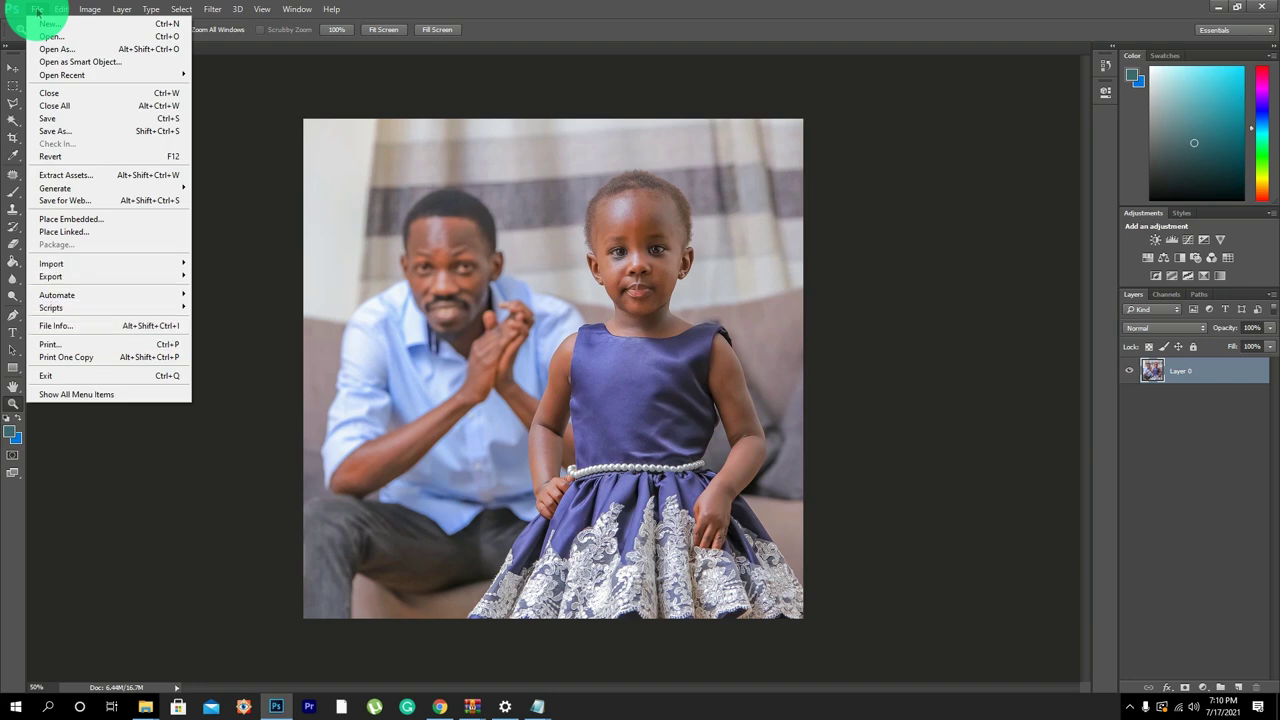
left_click(60, 131)
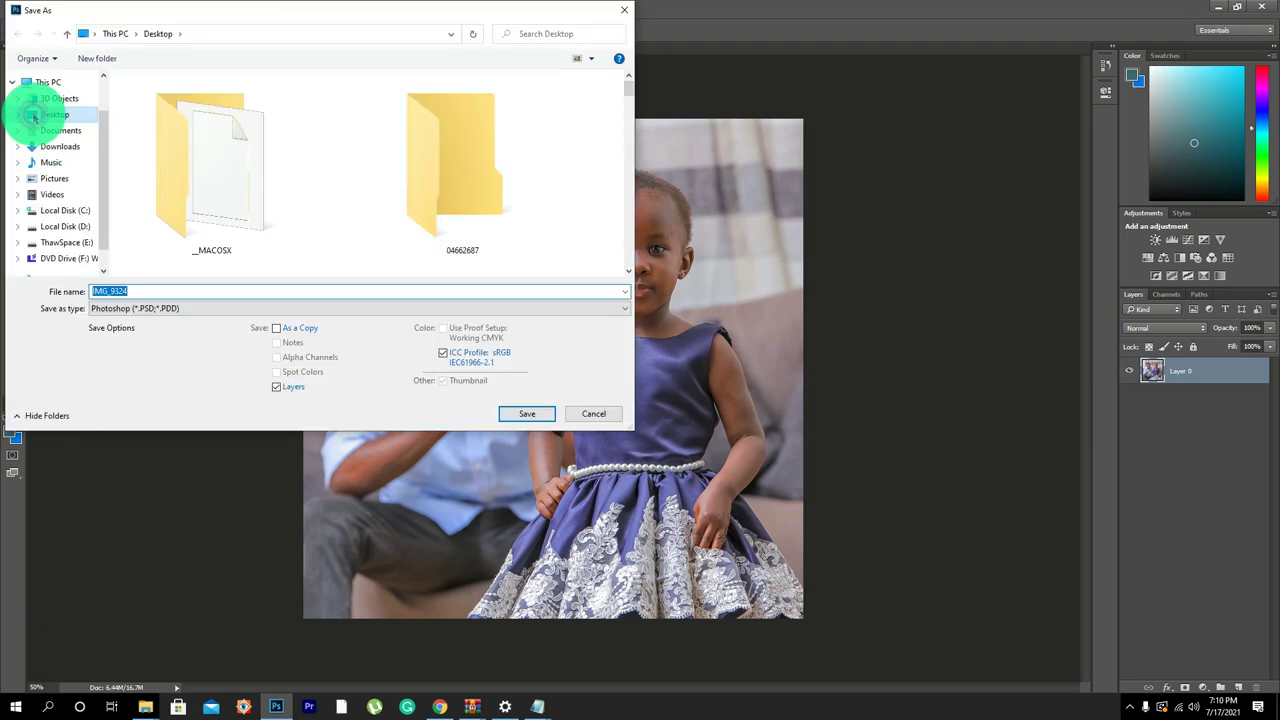
key("Tab")
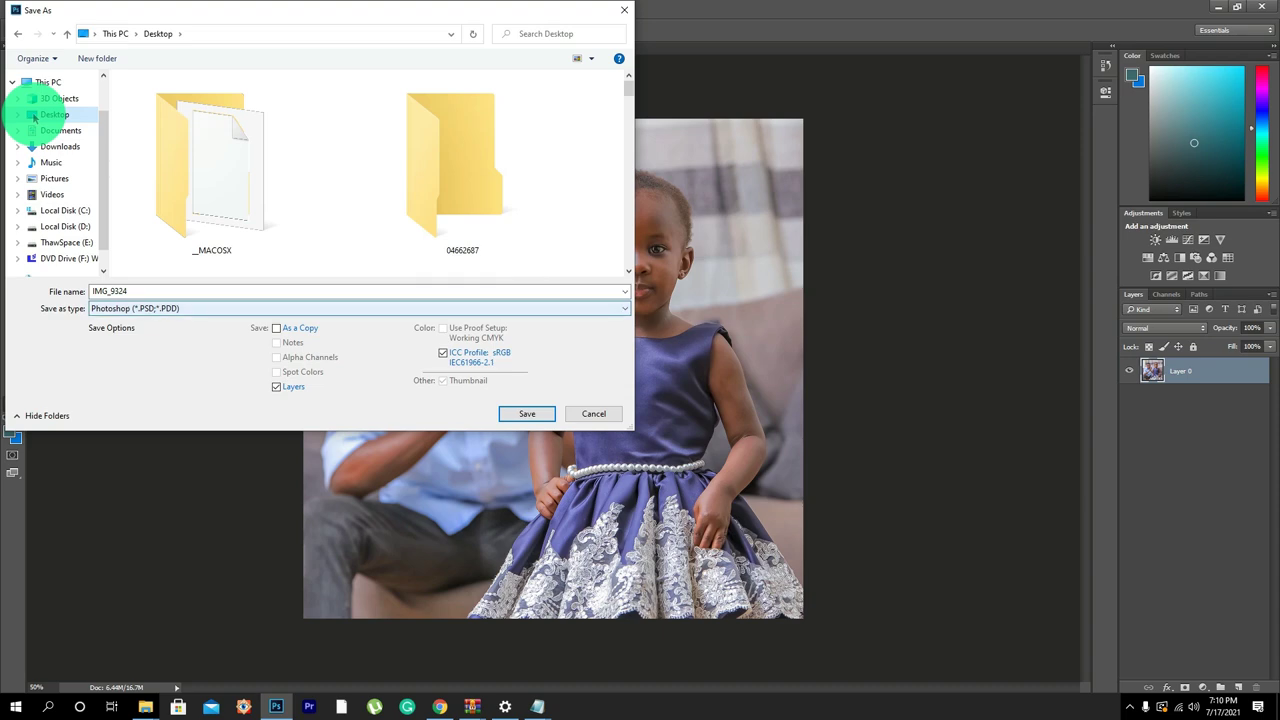
left_click(624, 309)
key("Down")
key("Down")
key("Down")
key("Down")
key("Down")
key("Down")
key("Down")
key("Down")
key("Down")
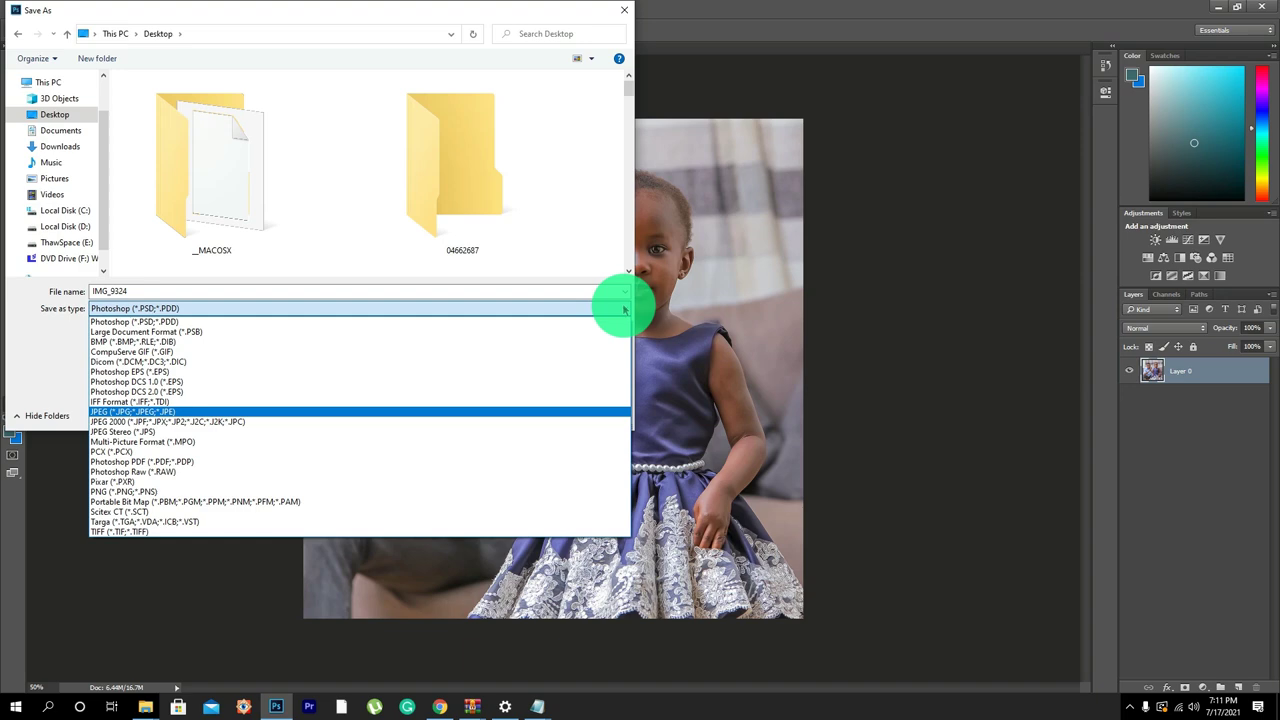
Save the file to the Desktop under the name 'Crown edited'.
left_click(143, 412)
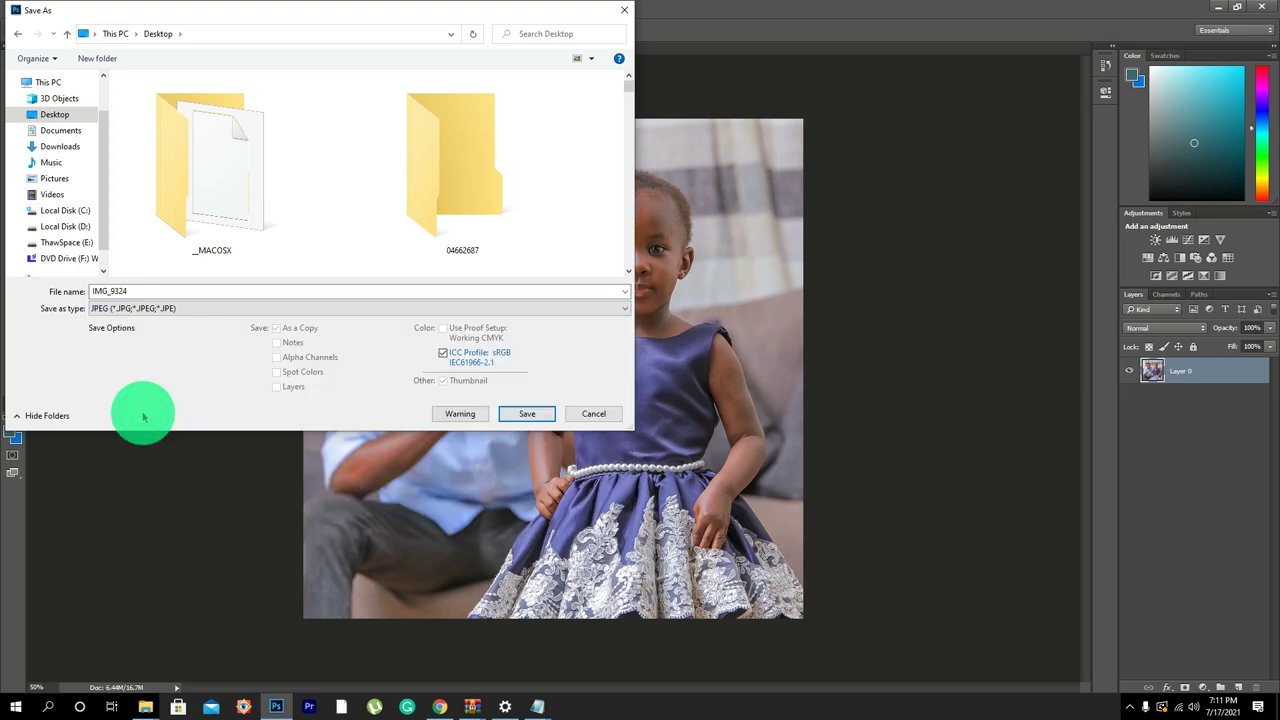
left_click(35, 114)
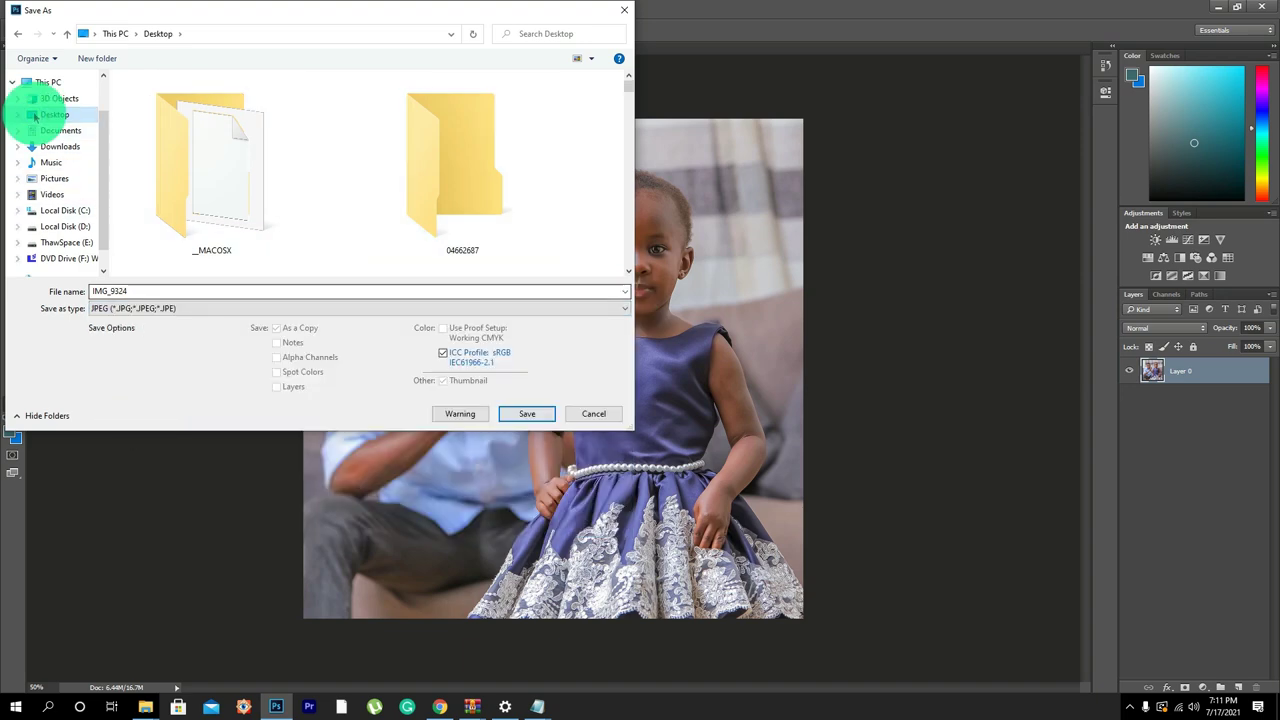
double_click(149, 291)
type("C")
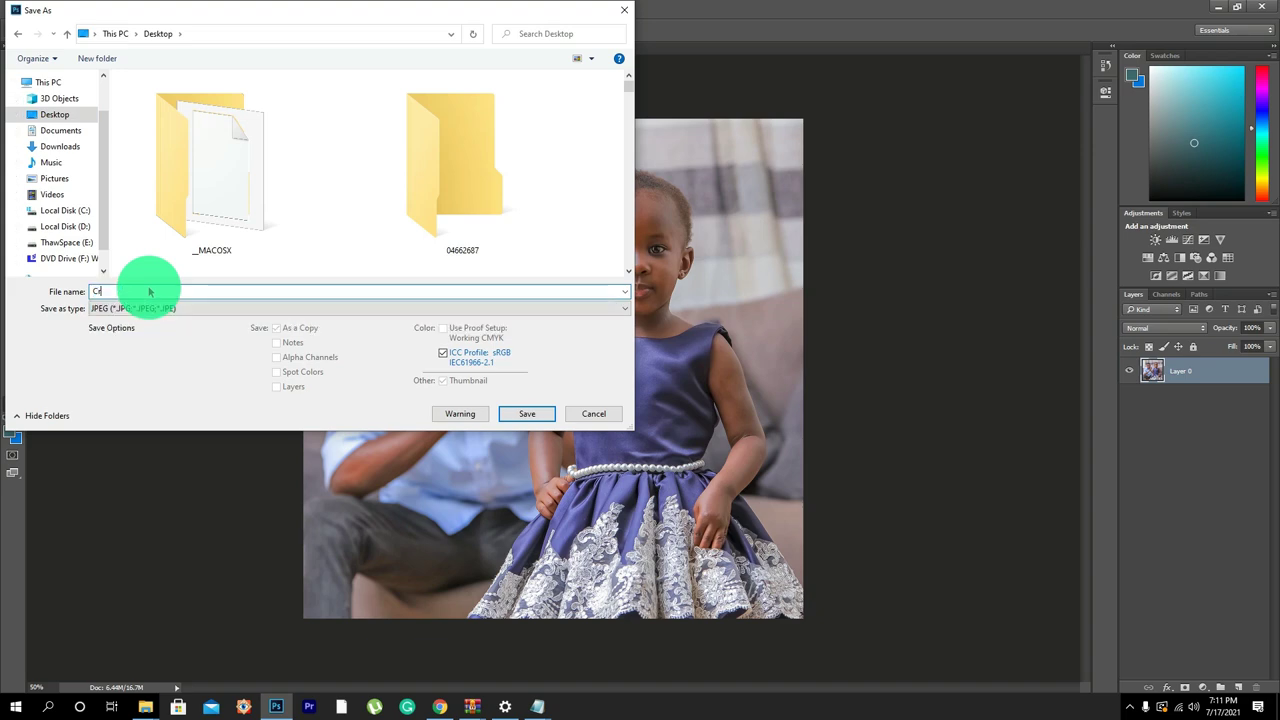
type("rown edited")
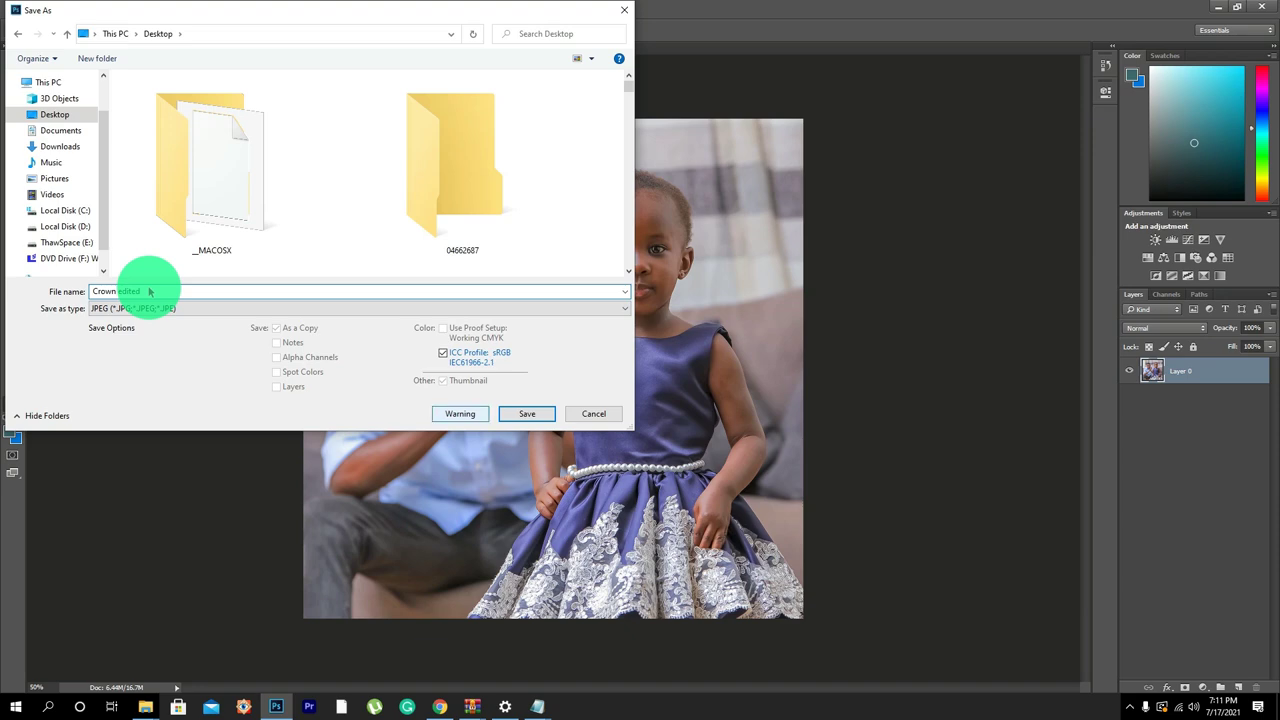
left_click(527, 413)
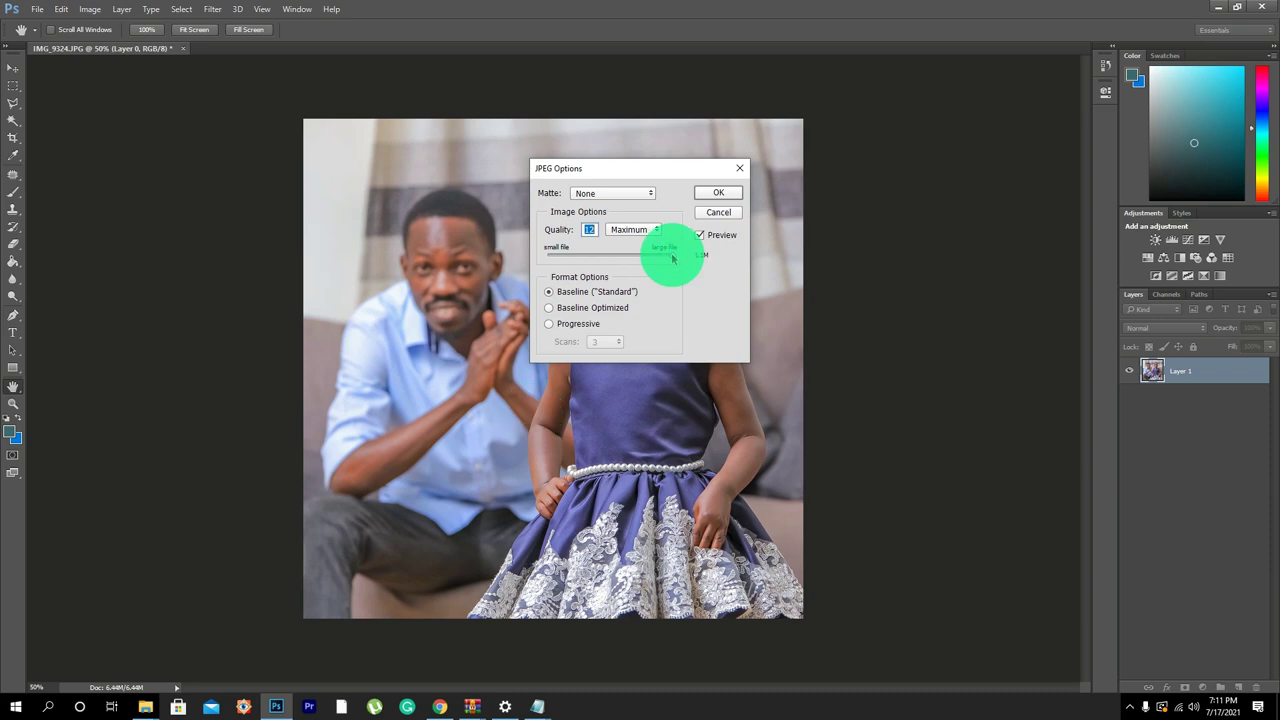
Accept JPEG Quality 12 (Maximum) and zoom the image to 50%.
left_click(716, 192)
key("z")
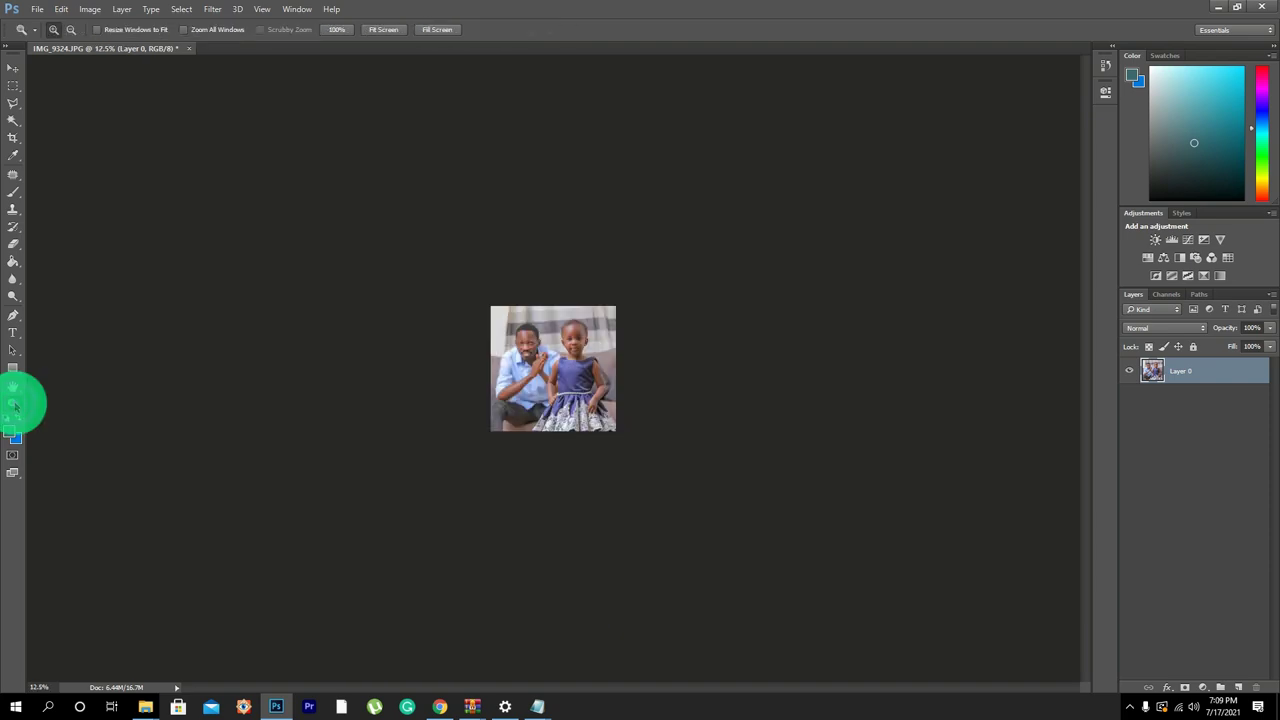
left_click(608, 340)
left_click(608, 340)
left_click(608, 340)
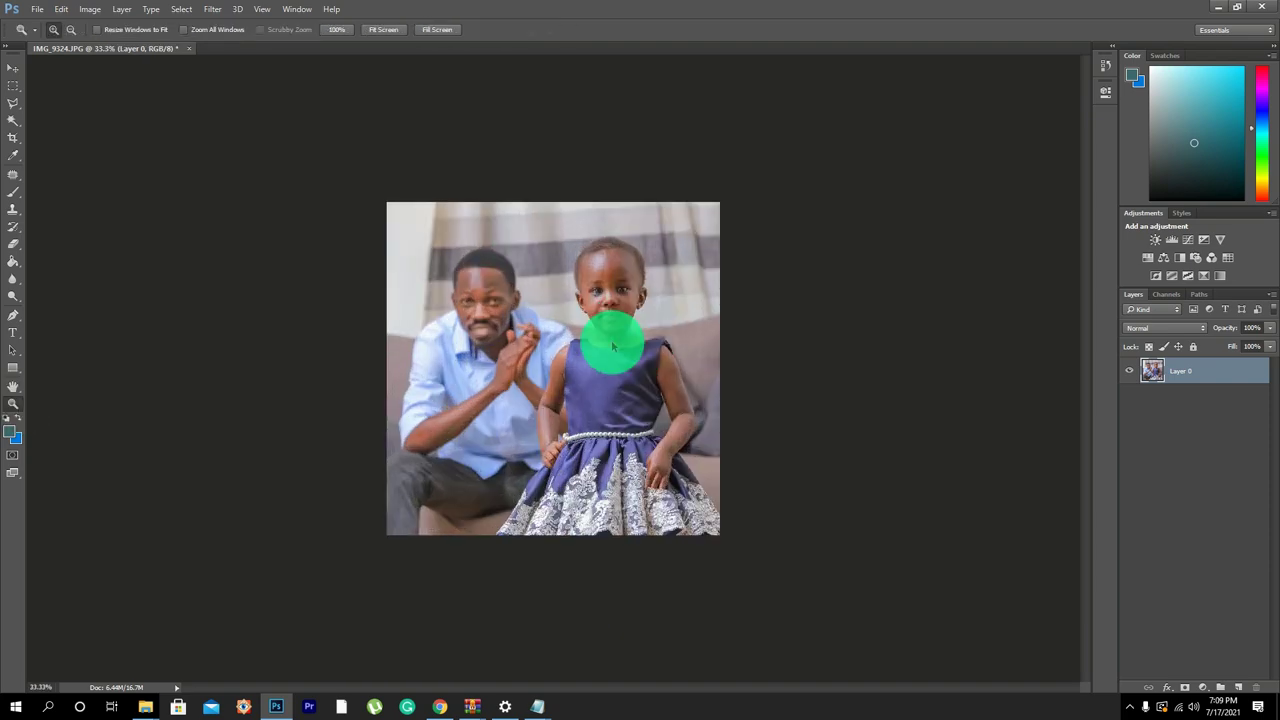
left_click(764, 412)
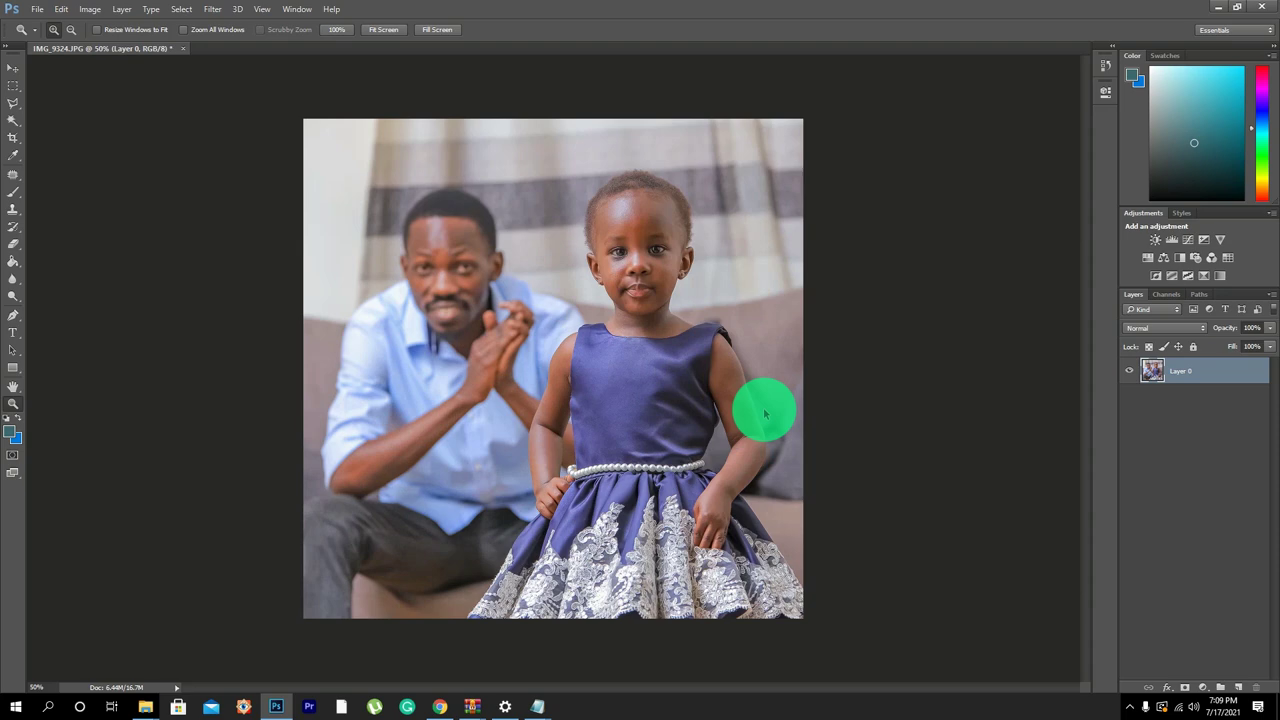